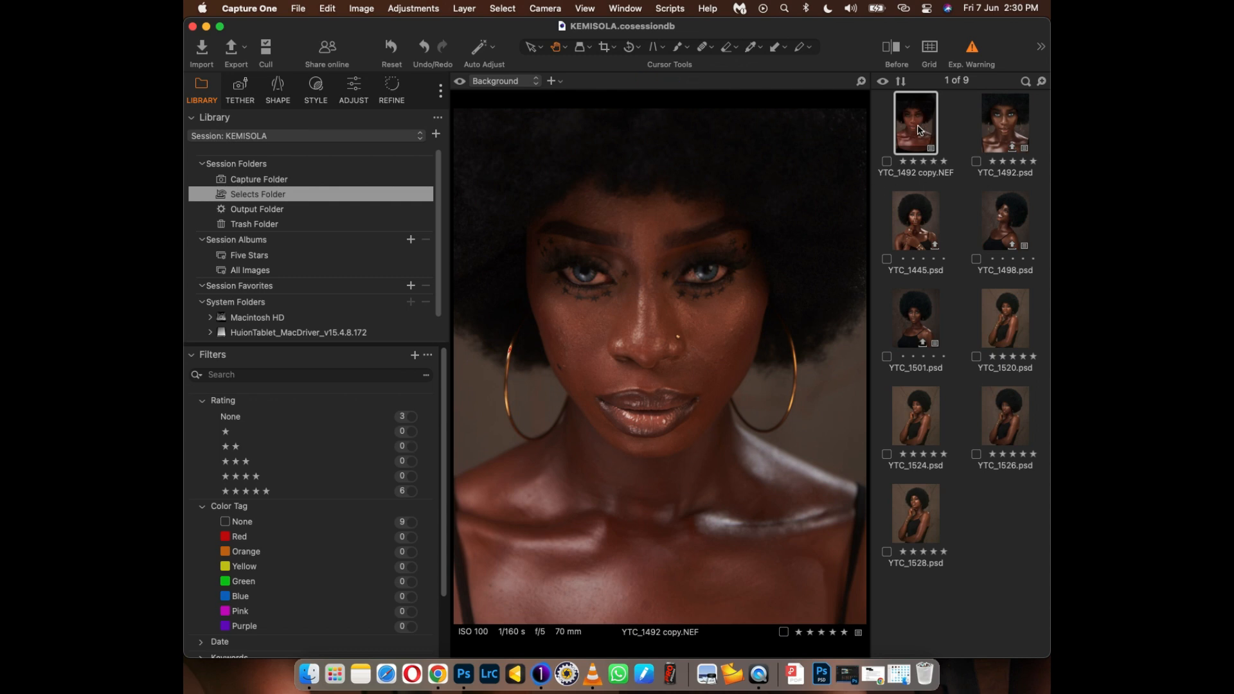
# Compare YTC_1492 copy.NEF with the retouched YTC_1492.psd individually and side by side, then close the comparison
pyautogui.click(1002, 135)
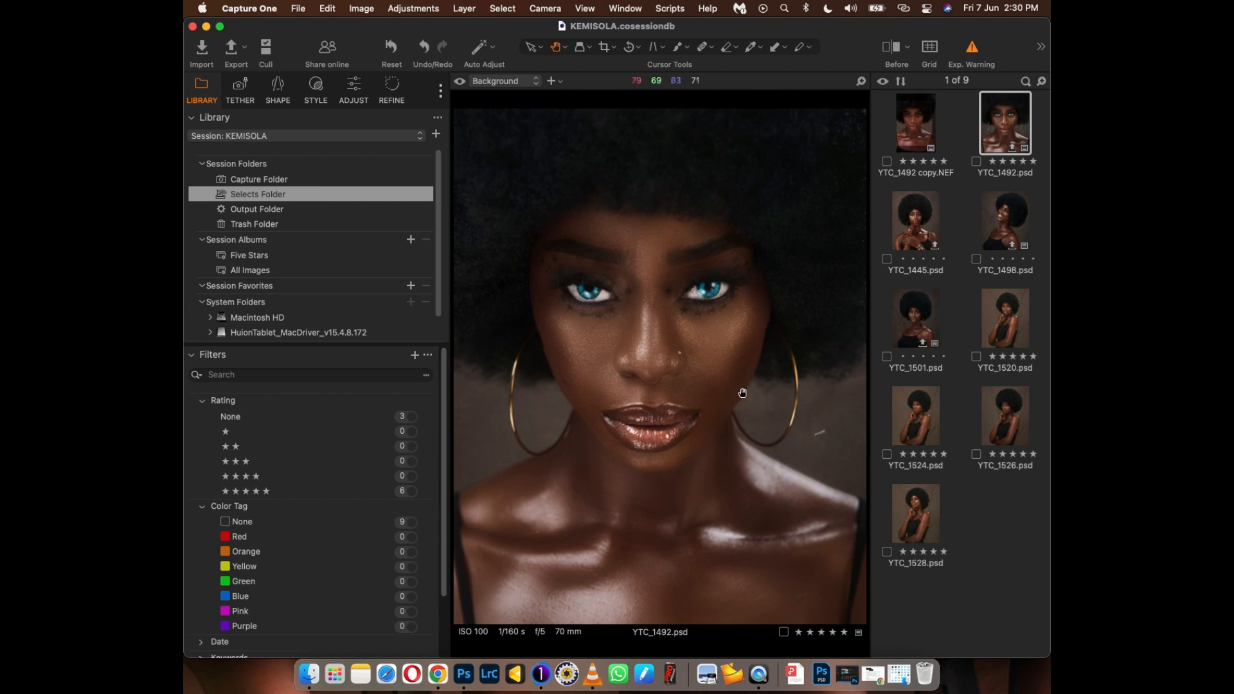
pyautogui.click(923, 128)
pyautogui.keyDown('super'); pyautogui.click(1008, 131); pyautogui.keyUp('super')
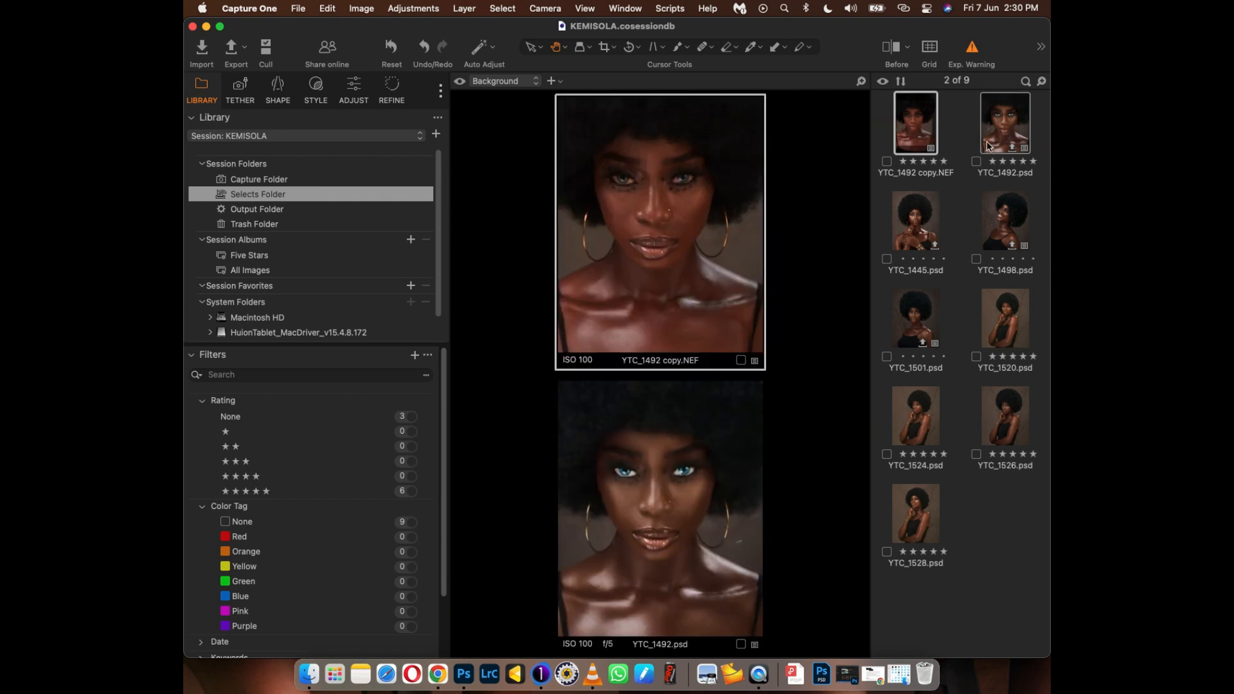
pyautogui.press('super+b')
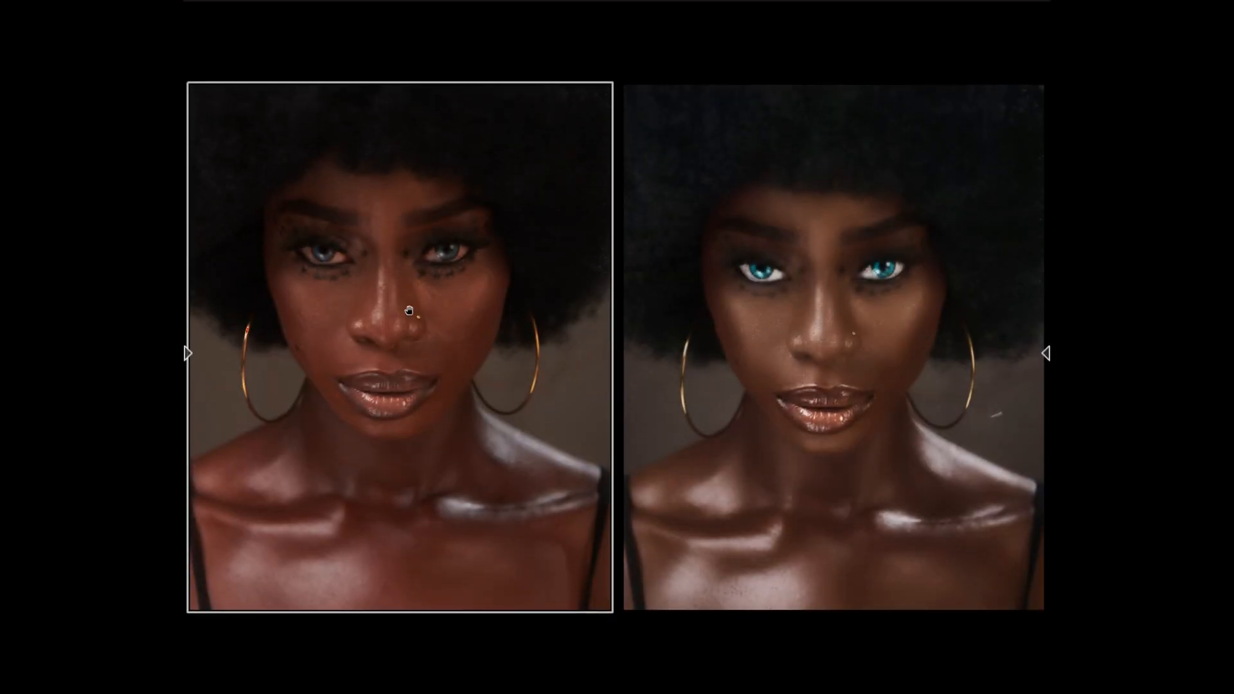
pyautogui.press('Escape')
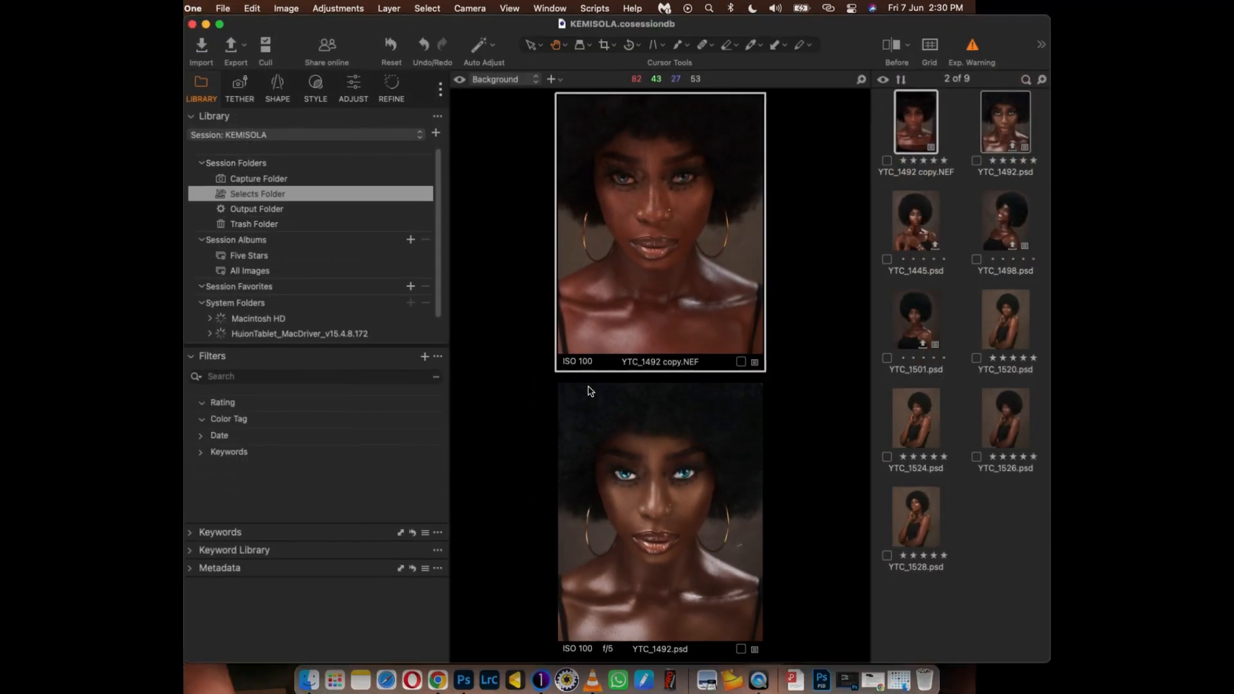
pyautogui.click(965, 204)
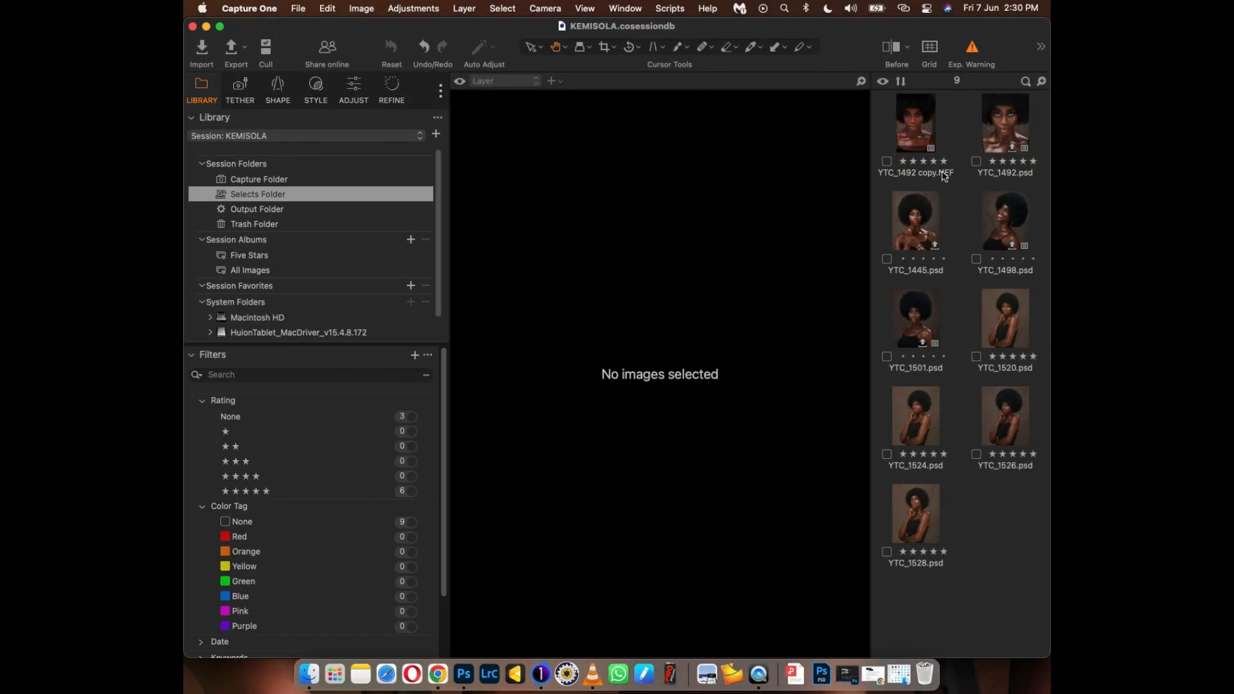
# Select YTC_1492 copy.NEF and set its ICC profile to Nikon D610 ProStandard
pyautogui.click(924, 128)
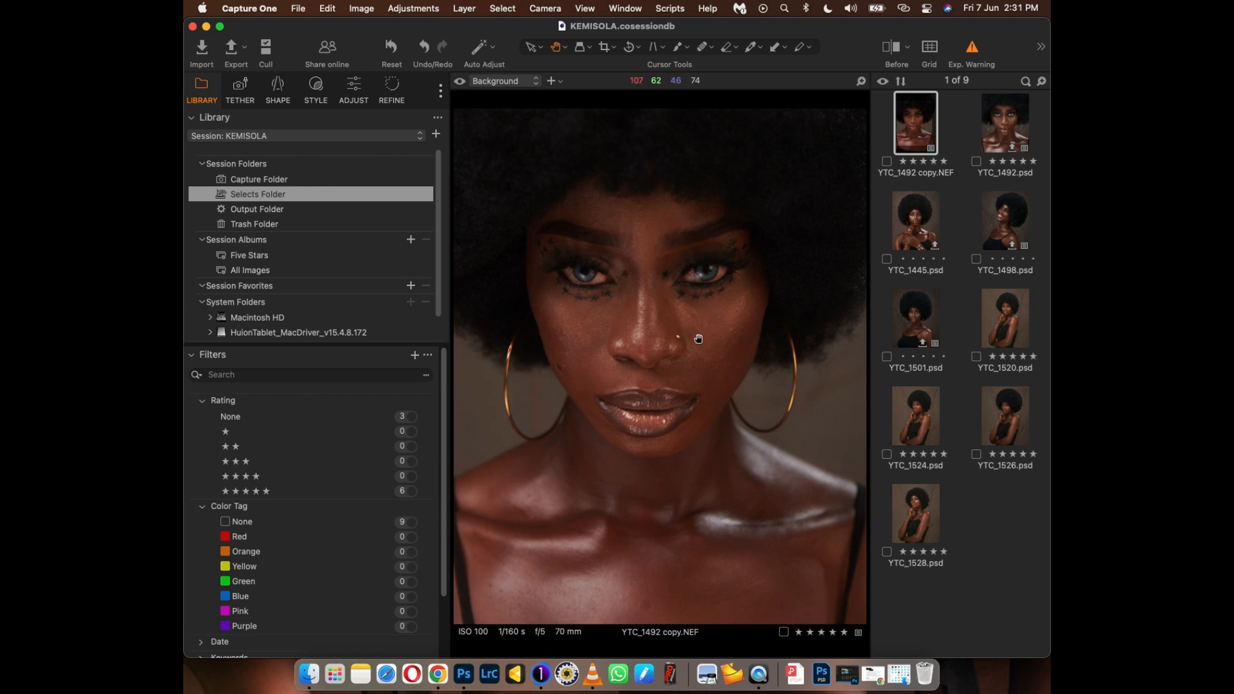
pyautogui.click(661, 347)
pyautogui.moveTo(604, 338); pyautogui.dragTo(713, 410)
pyautogui.click(952, 140)
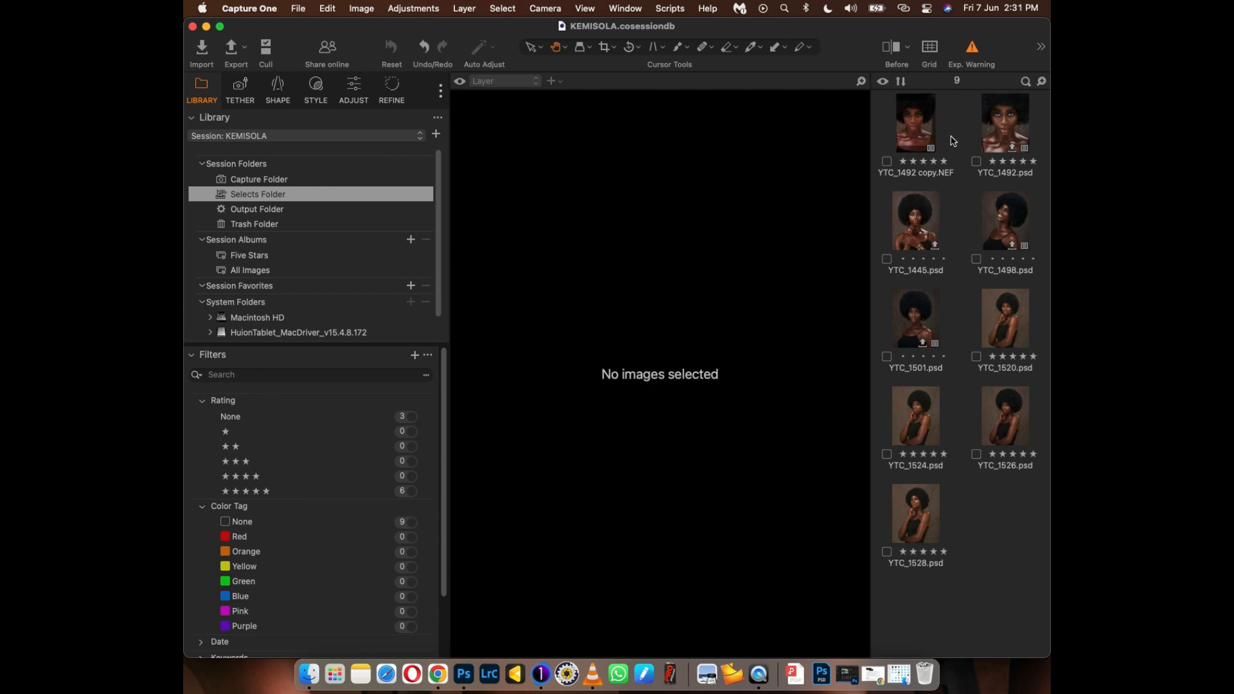
pyautogui.click(911, 132)
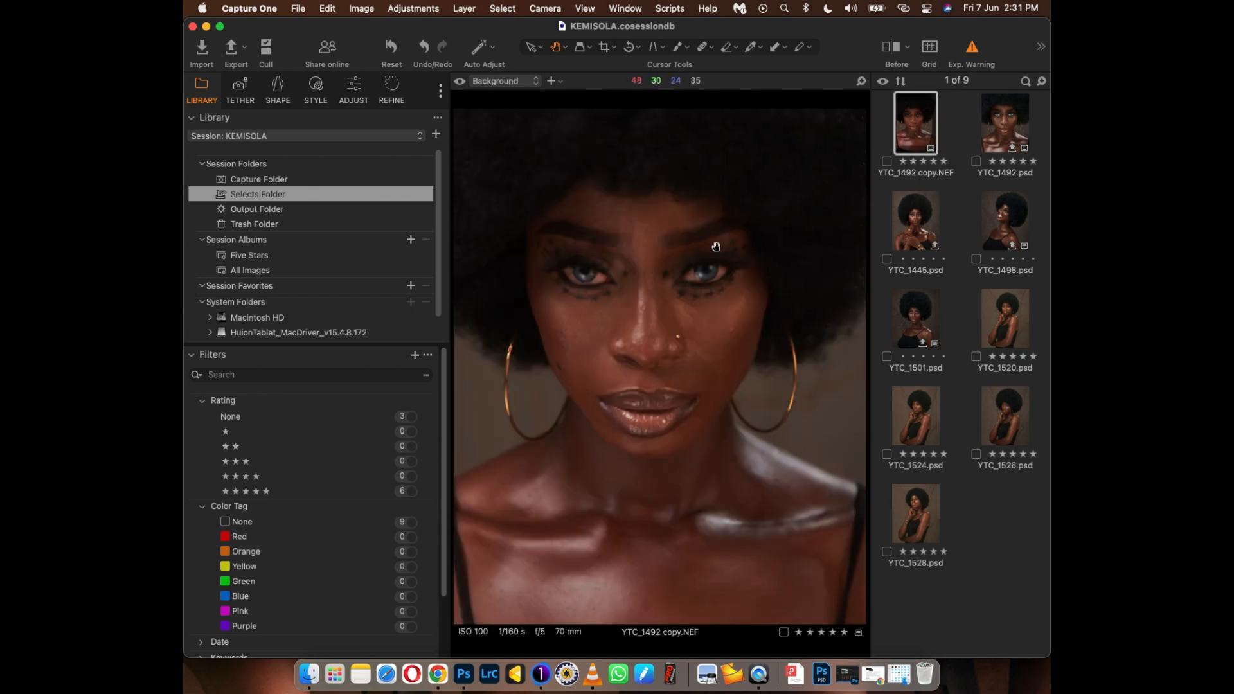
pyautogui.click(353, 92)
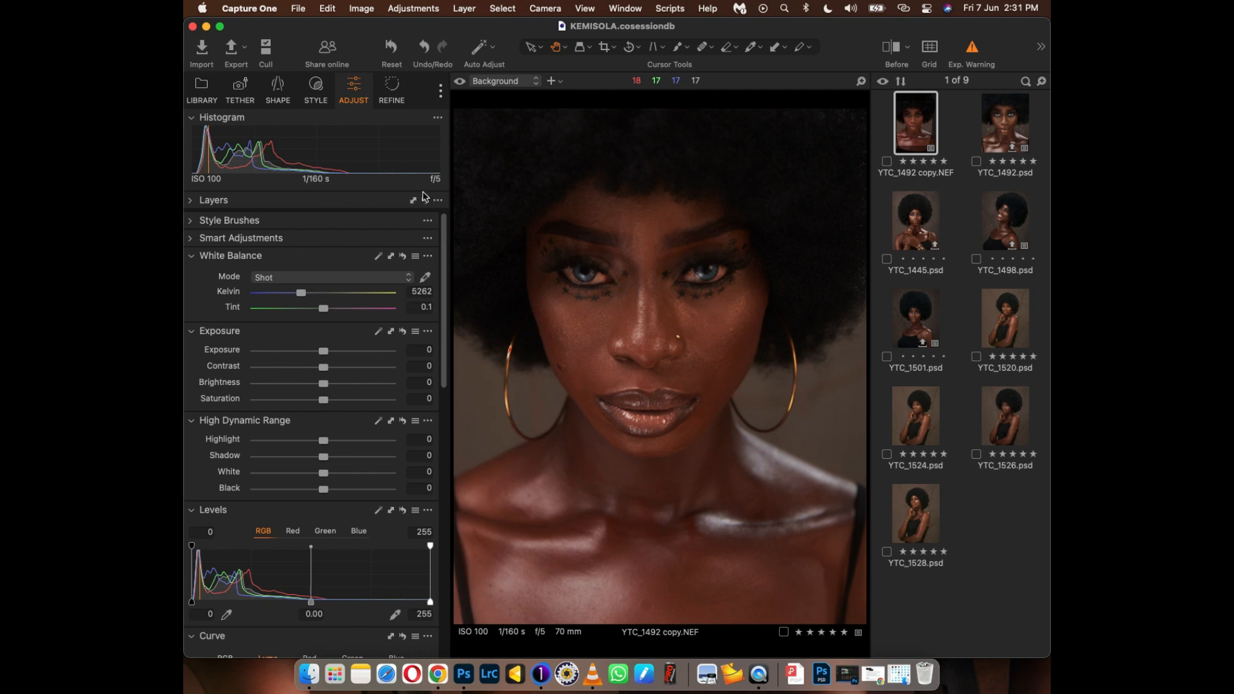
pyautogui.click(308, 92)
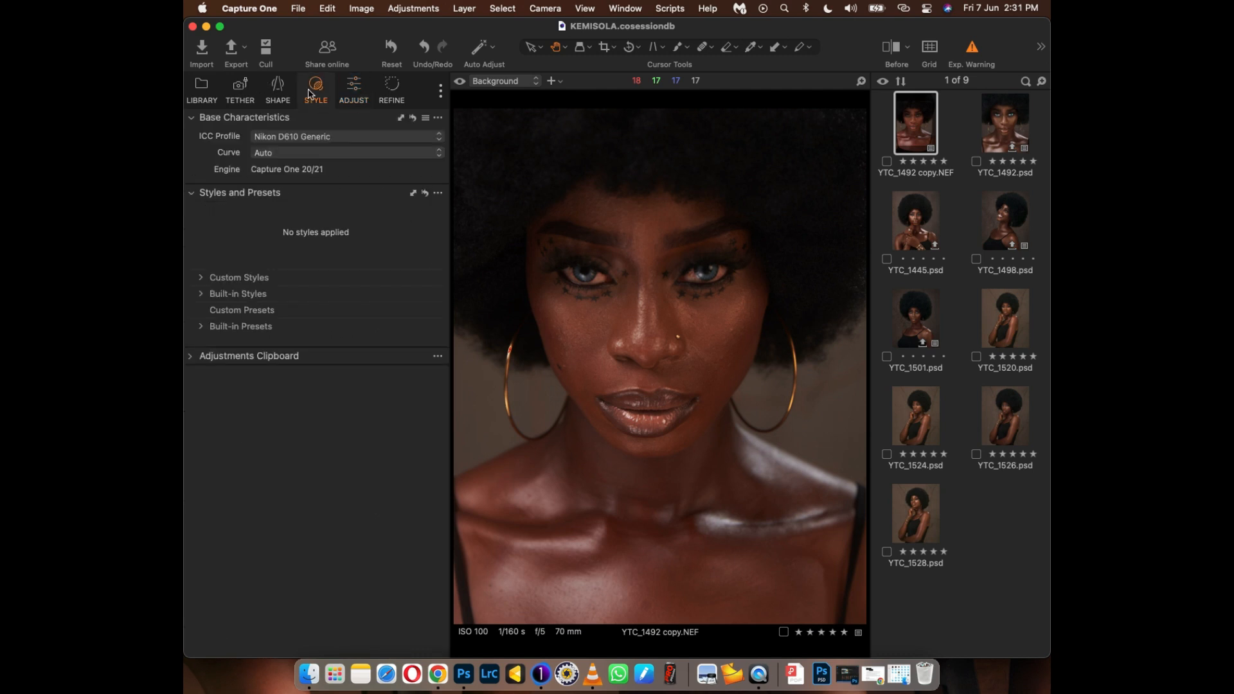
pyautogui.click(309, 140)
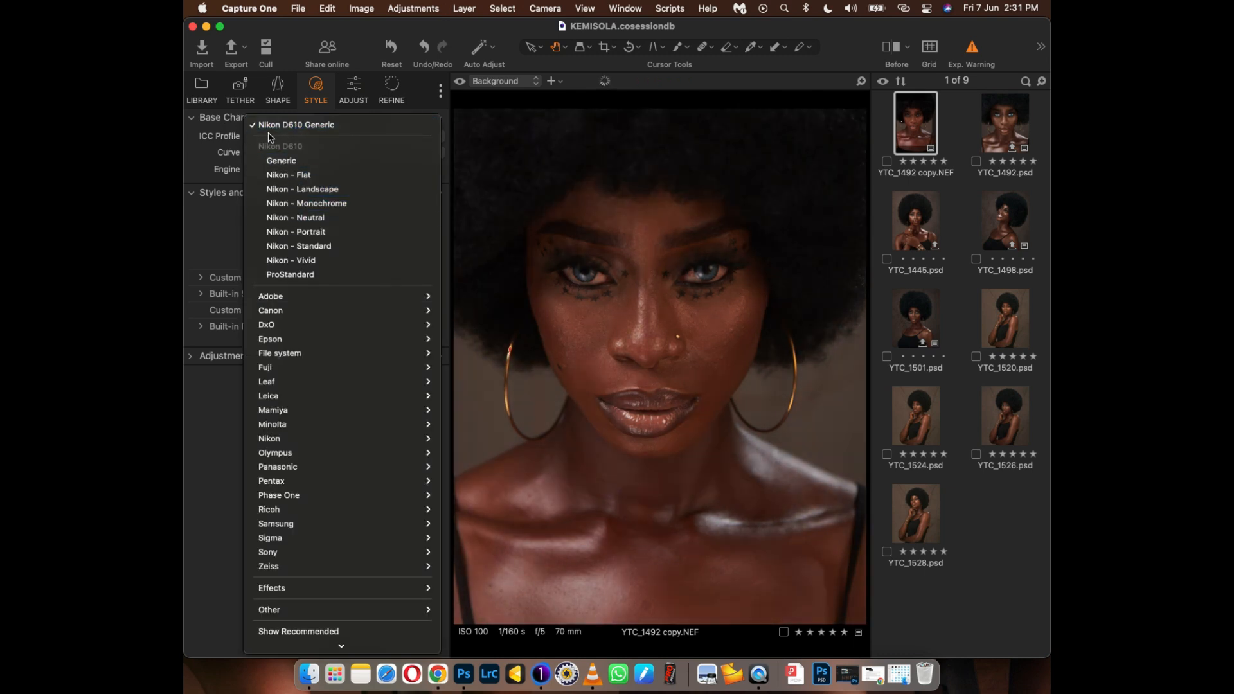
pyautogui.click(291, 275)
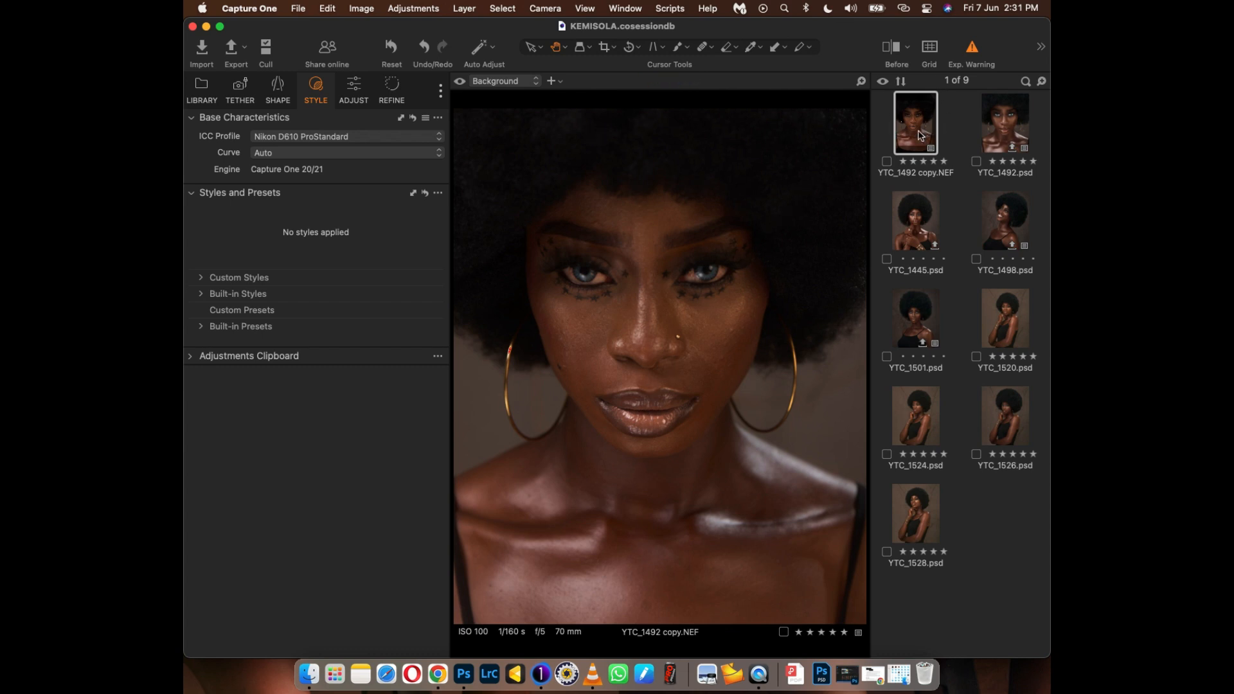
# Set the portrait's exposure to 0.1, contrast to 5, brightness to 5 and saturation to -5
pyautogui.click(354, 89)
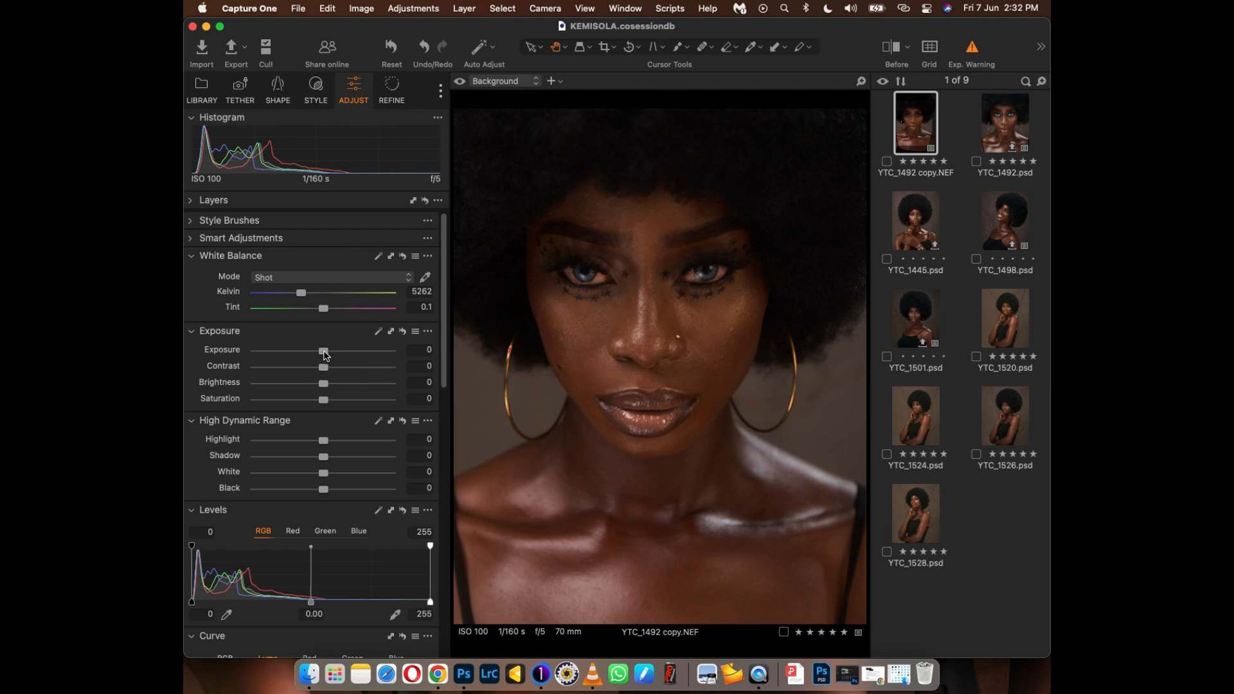
pyautogui.moveTo(325, 355); pyautogui.dragTo(328, 358)
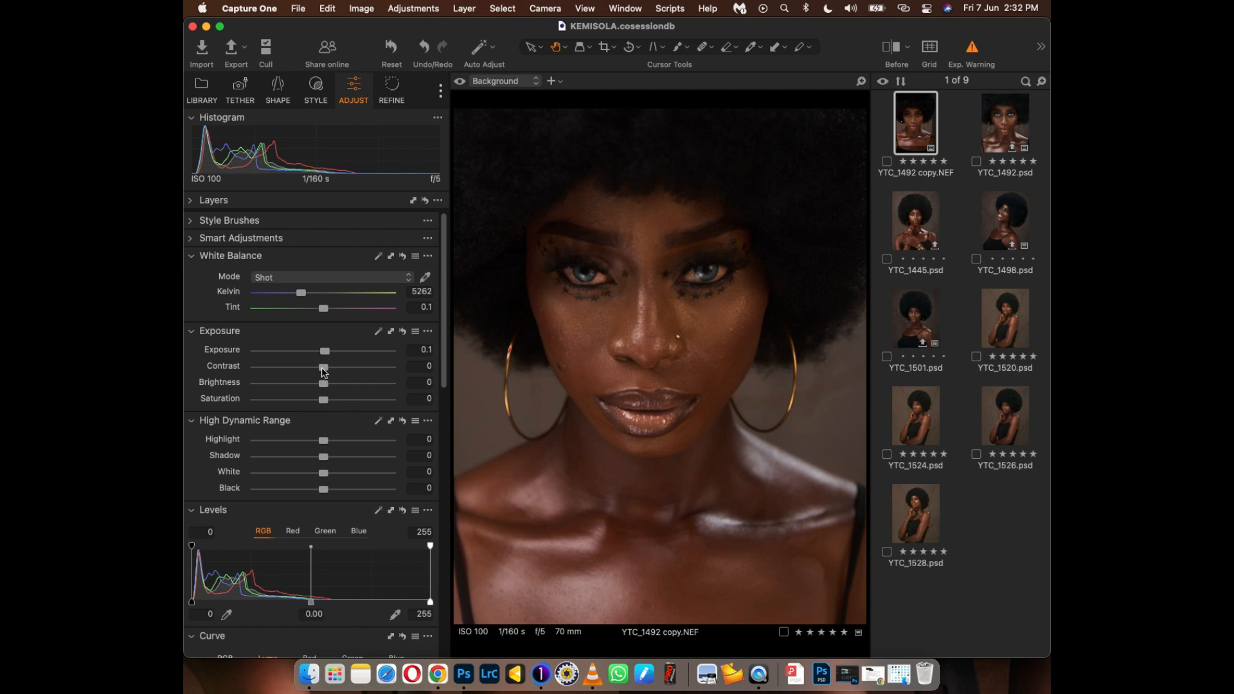
pyautogui.moveTo(323, 370); pyautogui.dragTo(330, 374)
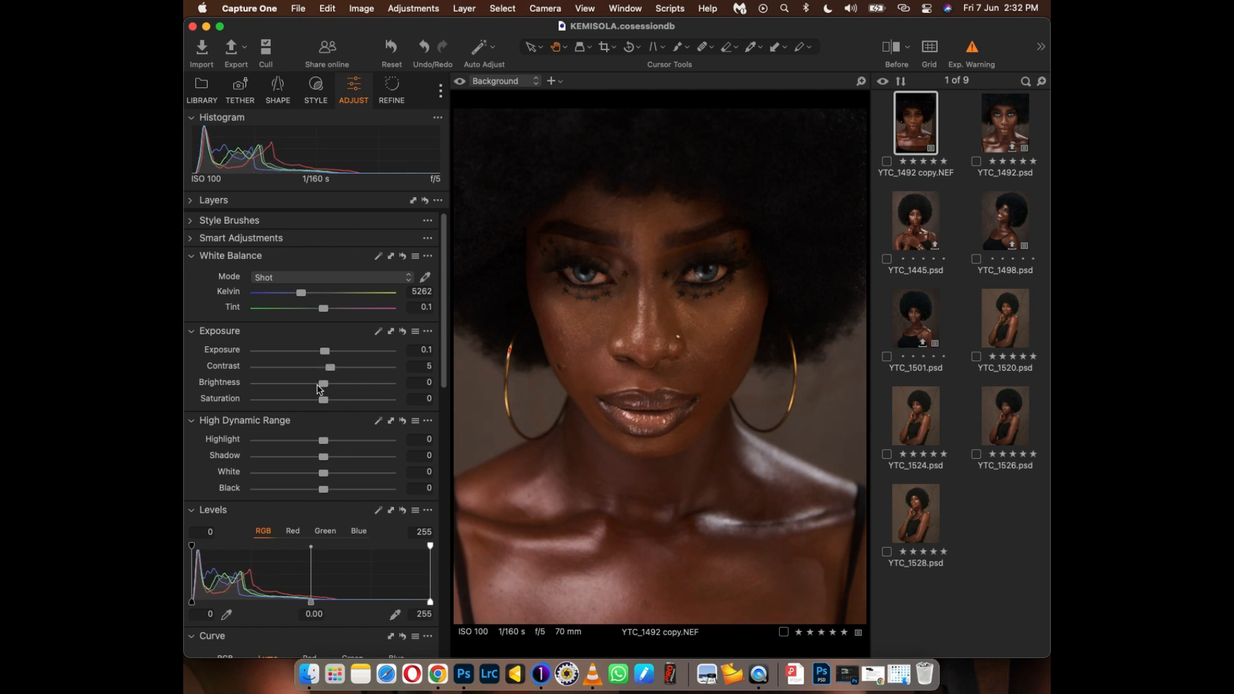
pyautogui.moveTo(323, 383); pyautogui.dragTo(331, 390)
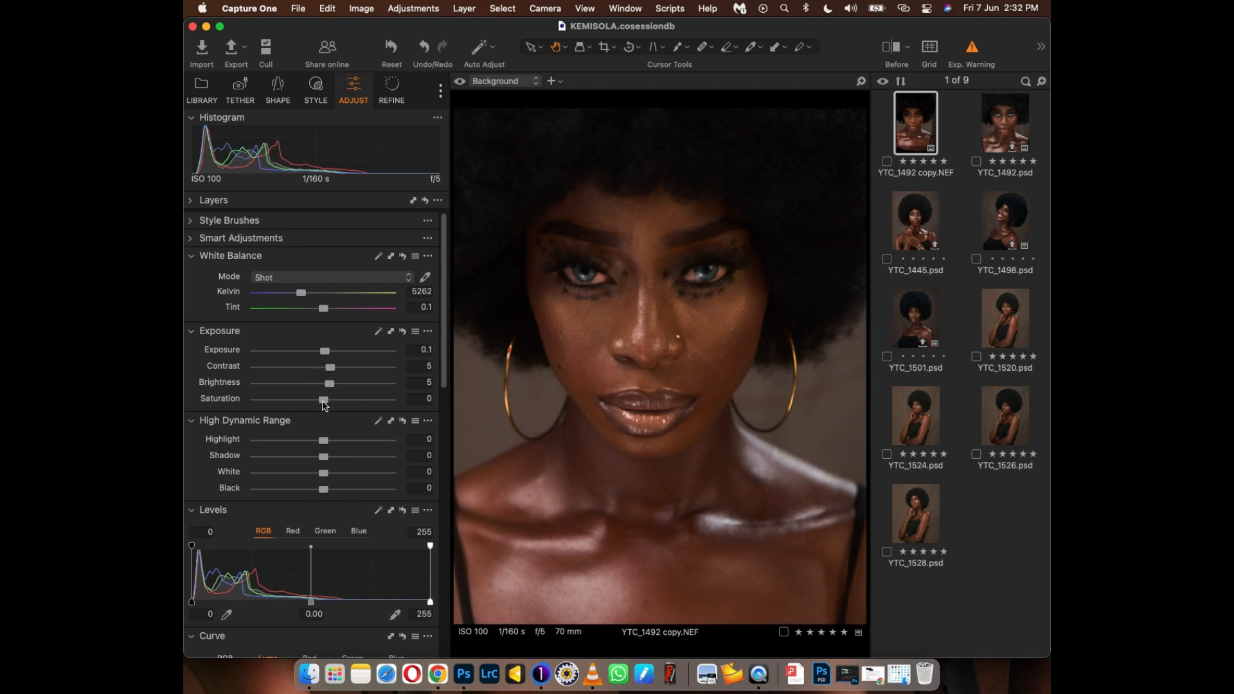
pyautogui.moveTo(323, 400); pyautogui.dragTo(322, 400)
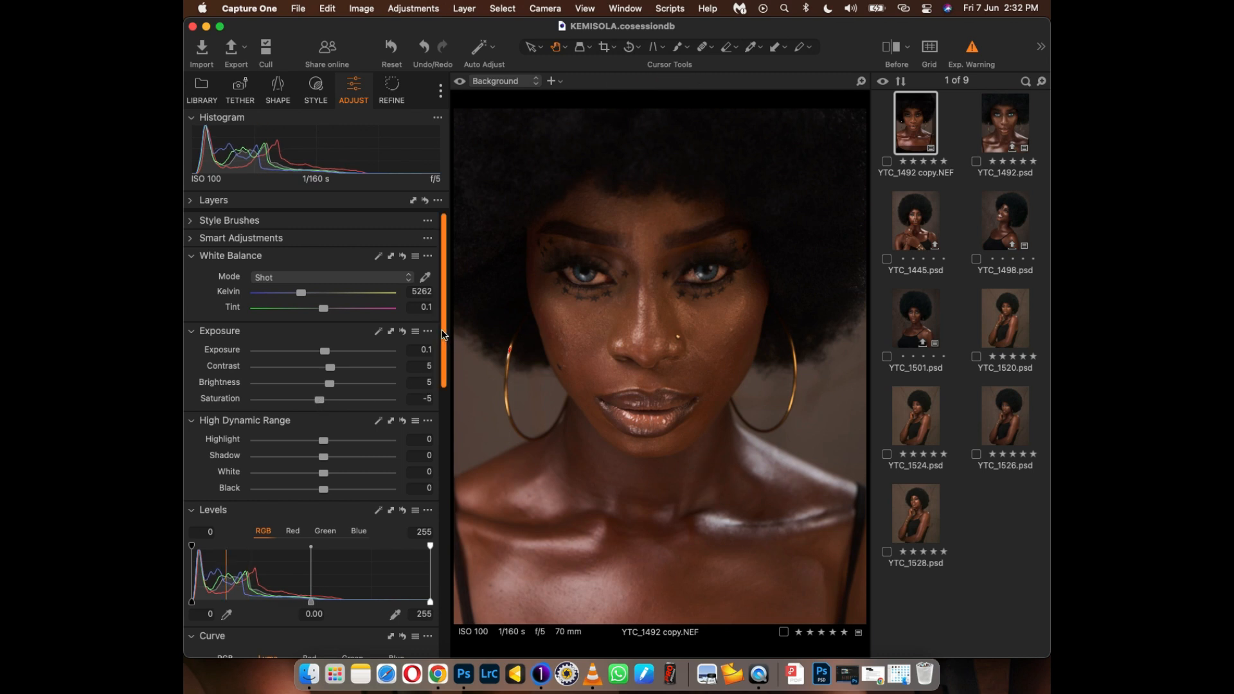
# Set the High Dynamic Range values to Highlight -62, Shadow 10, White -56 and Black -10
pyautogui.moveTo(444, 335); pyautogui.dragTo(446, 403)
pyautogui.scroll(2, 445, 403)
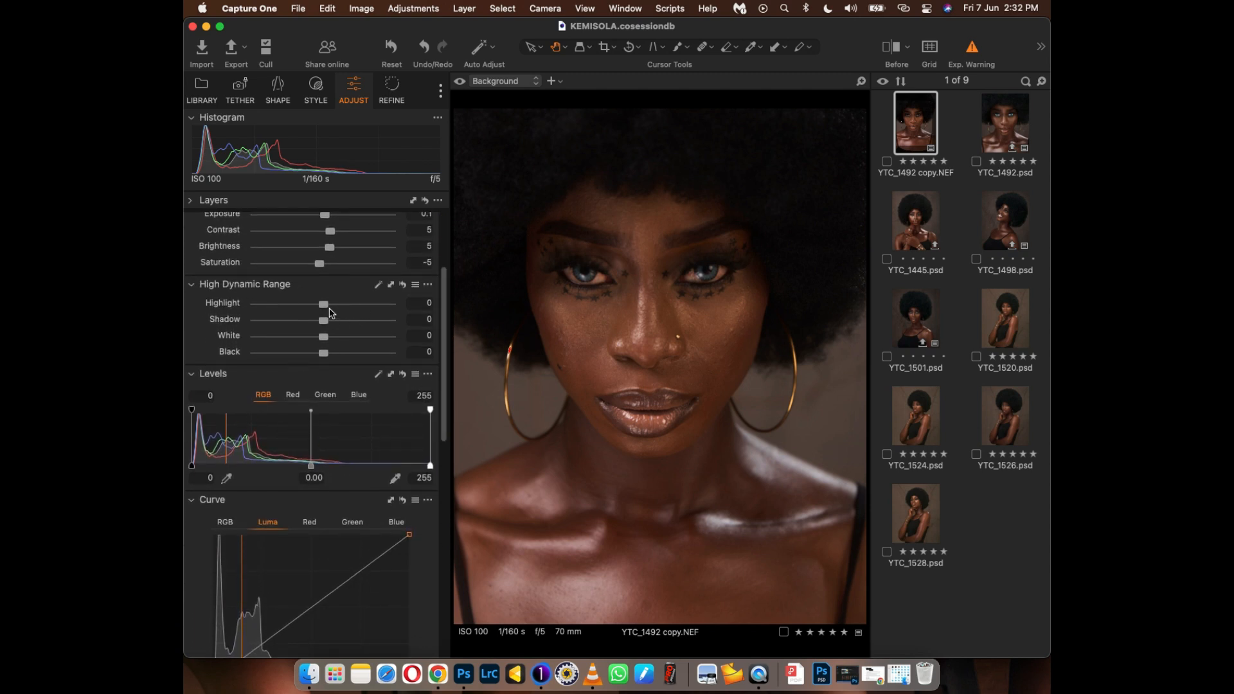
pyautogui.moveTo(329, 309)
pyautogui.mouseDown()
pyautogui.moveTo(318, 307)
pyautogui.moveTo(372, 306)
pyautogui.moveTo(263, 304)
pyautogui.moveTo(325, 308)
pyautogui.moveTo(278, 310)
pyautogui.moveTo(332, 327)
pyautogui.mouseUp()
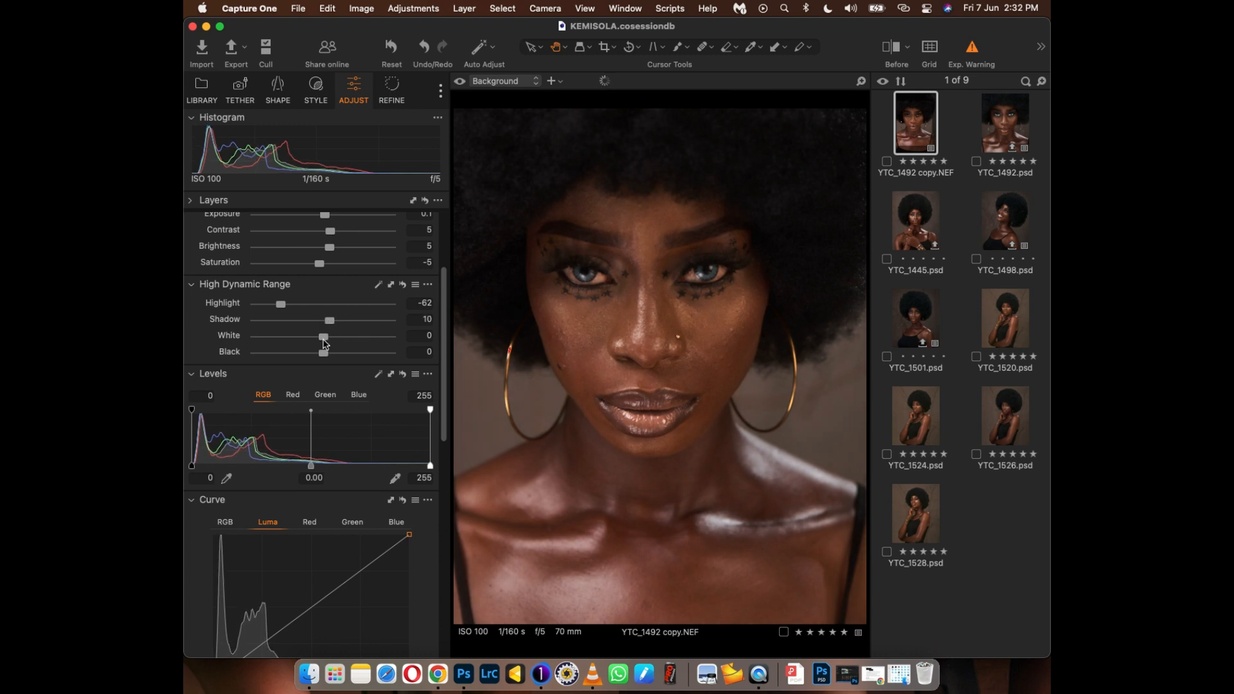
pyautogui.moveTo(325, 342); pyautogui.dragTo(286, 339)
pyautogui.moveTo(327, 352)
pyautogui.mouseDown()
pyautogui.moveTo(316, 355)
pyautogui.moveTo(326, 360)
pyautogui.mouseUp()
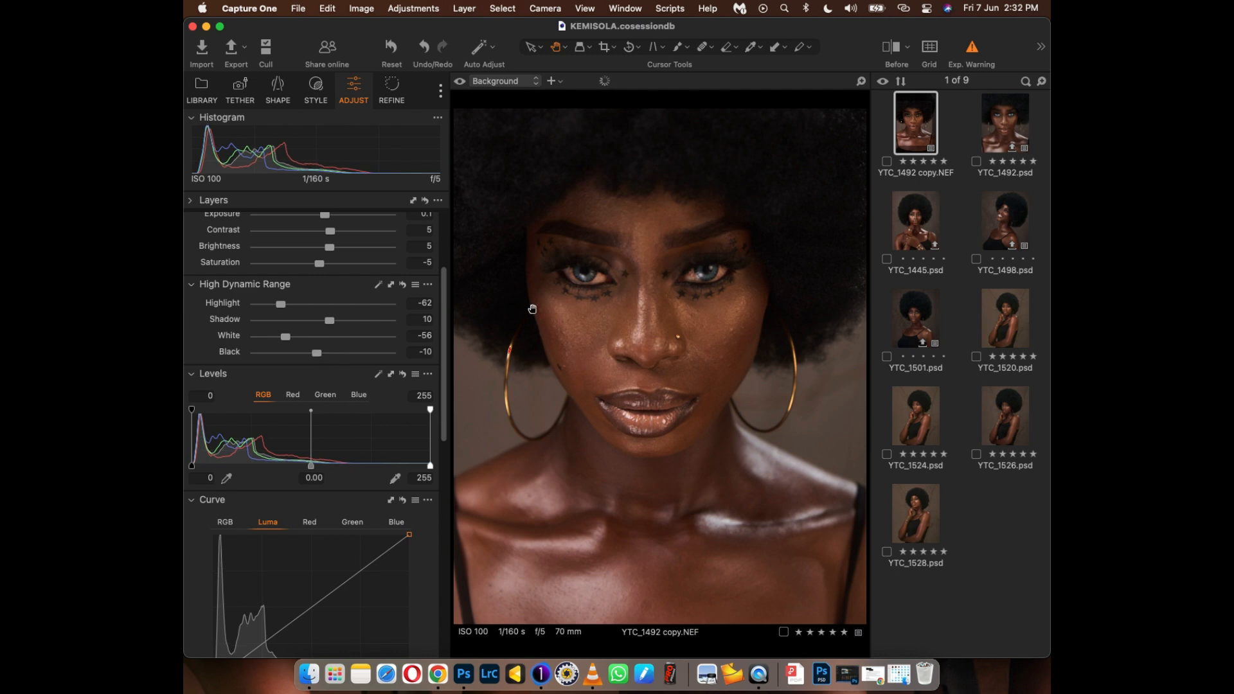
# Compare the portrait before and after the adjustments with the split view, then turn the comparison off
pyautogui.click(895, 50)
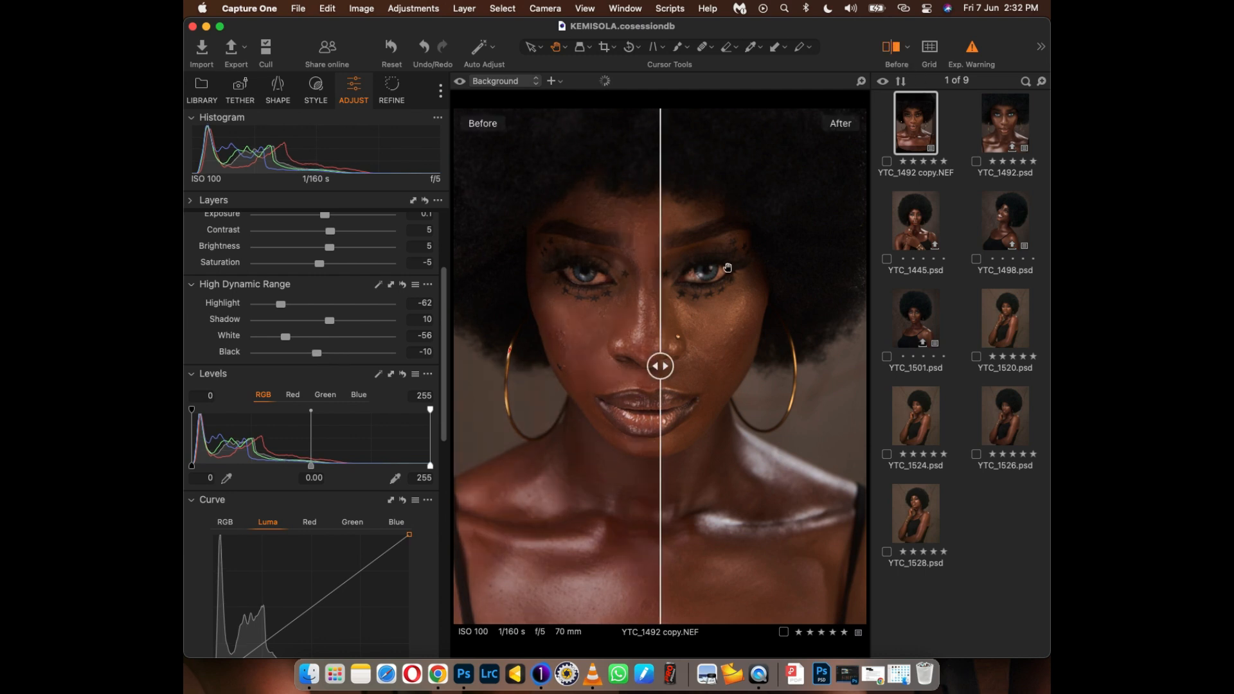
pyautogui.moveTo(668, 359)
pyautogui.mouseDown()
pyautogui.moveTo(559, 361)
pyautogui.moveTo(929, 345)
pyautogui.moveTo(450, 364)
pyautogui.moveTo(851, 363)
pyautogui.moveTo(359, 464)
pyautogui.moveTo(864, 370)
pyautogui.moveTo(523, 363)
pyautogui.moveTo(779, 363)
pyautogui.moveTo(525, 381)
pyautogui.moveTo(773, 364)
pyautogui.moveTo(509, 364)
pyautogui.moveTo(583, 375)
pyautogui.moveTo(650, 365)
pyautogui.mouseUp()
pyautogui.click(885, 55)
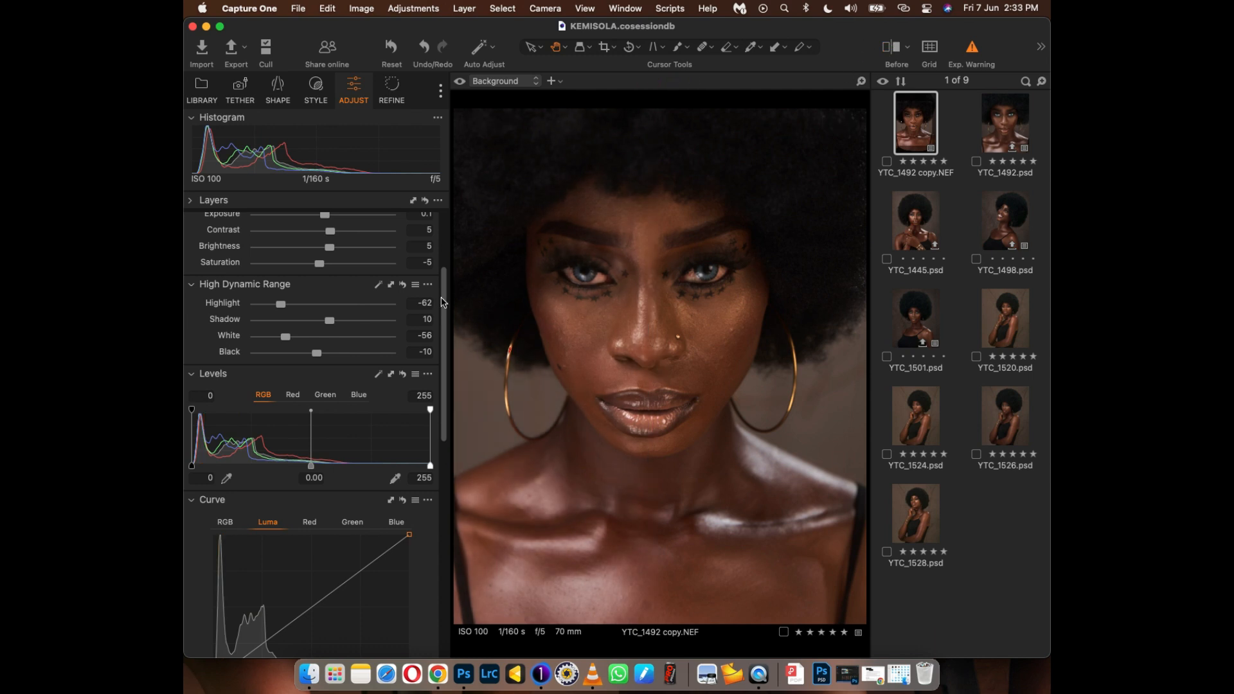
# Tint the shadows green in Color Balance and reduce the tint's saturation to a faint level
pyautogui.moveTo(446, 299); pyautogui.dragTo(443, 474)
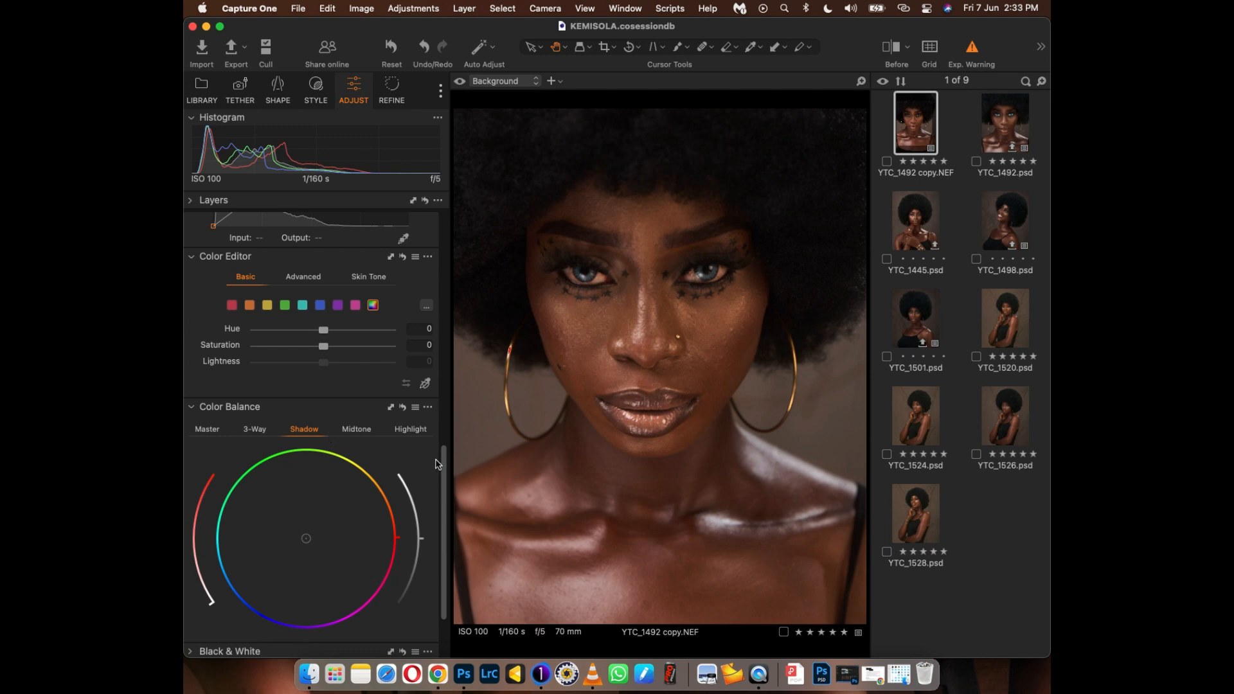
pyautogui.scroll(-3, 436, 463)
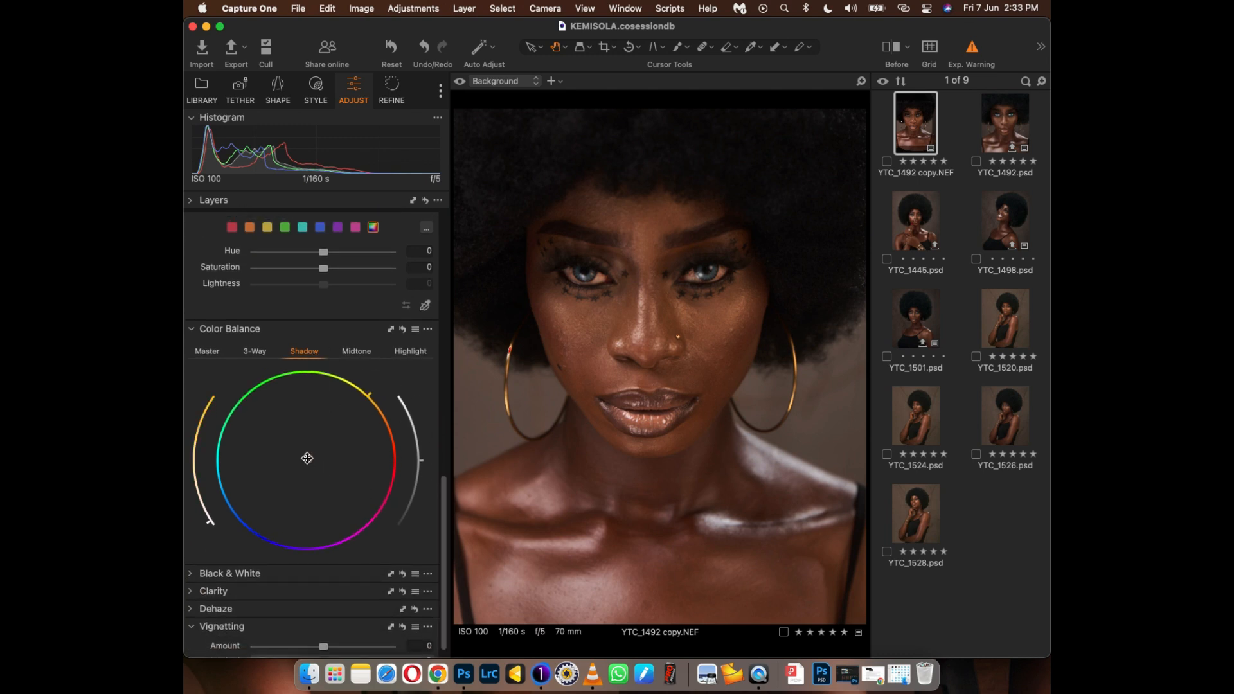
pyautogui.moveTo(305, 457); pyautogui.dragTo(301, 432)
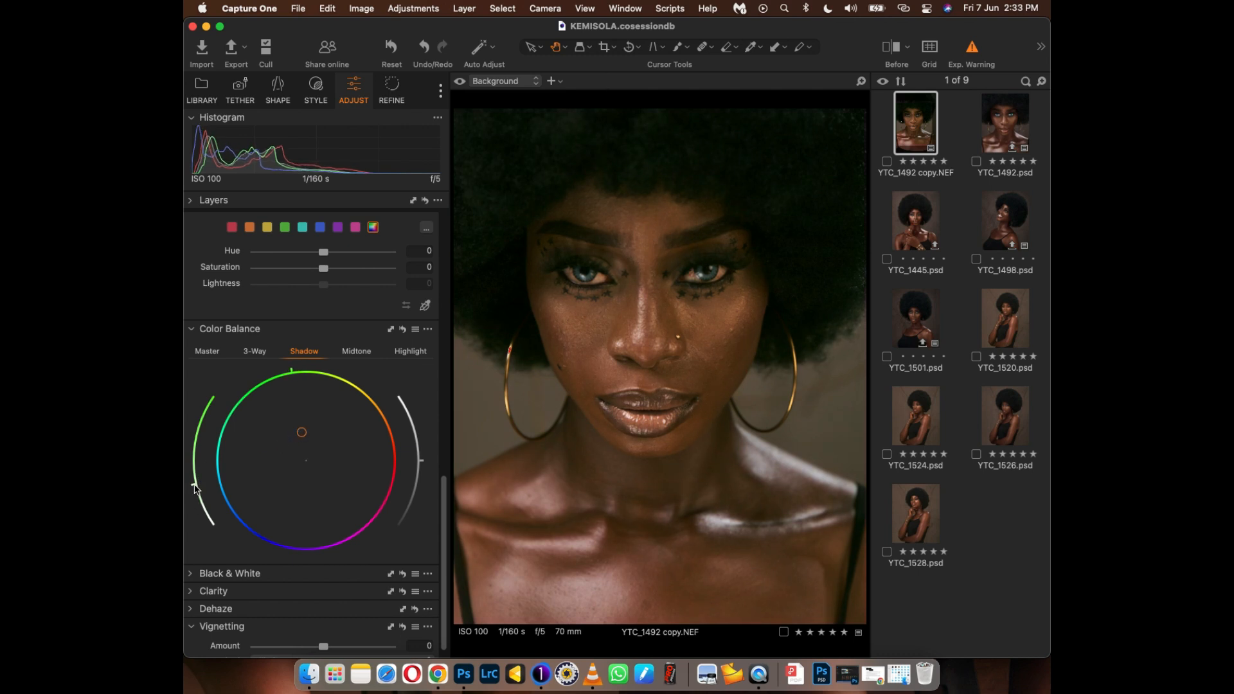
pyautogui.moveTo(196, 488); pyautogui.dragTo(206, 521)
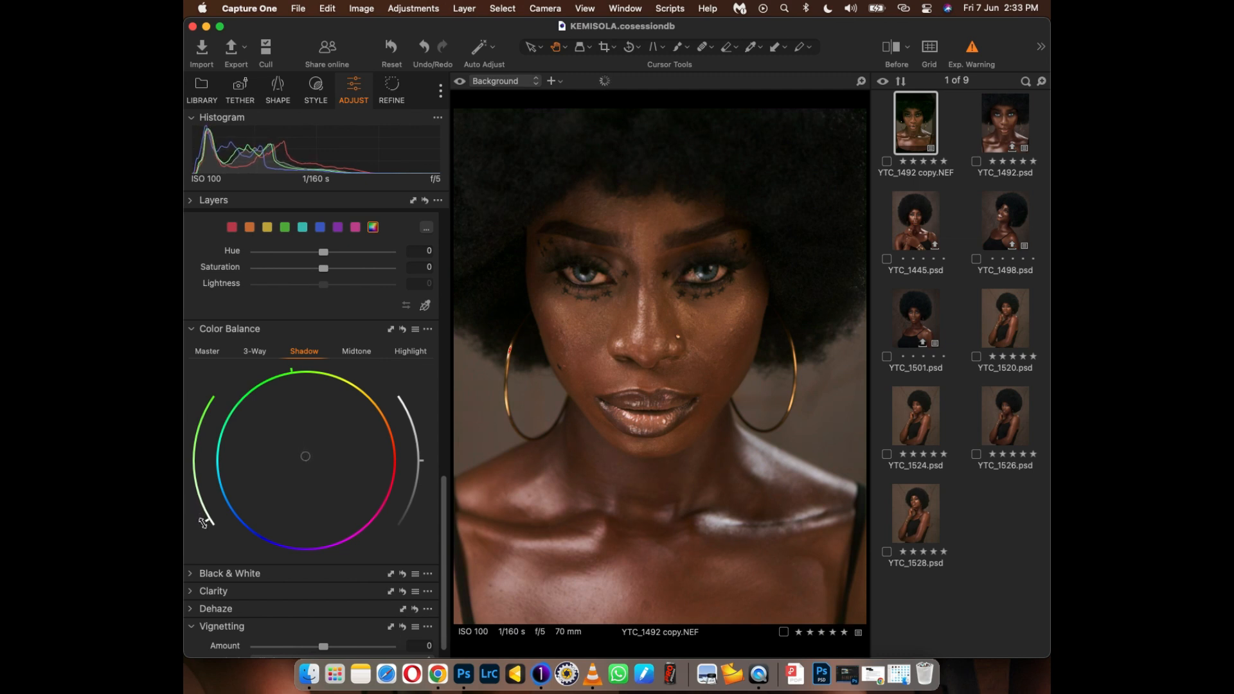
# Give the midtones a faint yellow-orange tint in Color Balance, keeping its saturation low
pyautogui.click(356, 352)
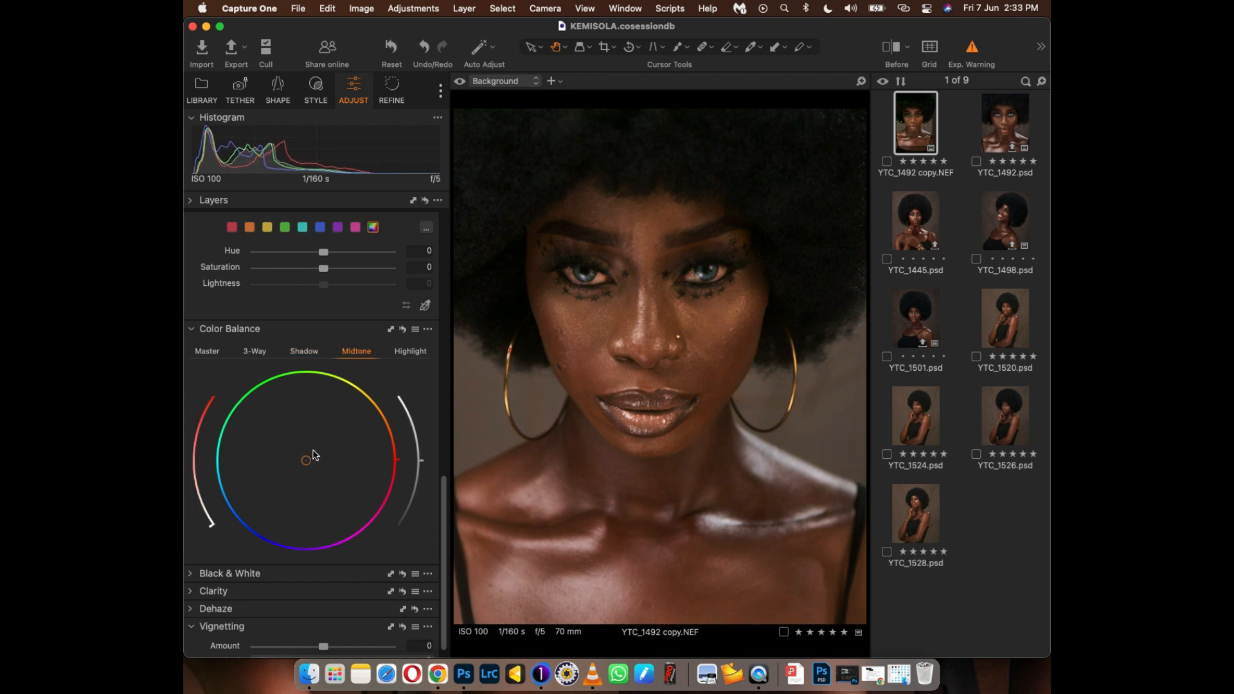
pyautogui.moveTo(316, 445); pyautogui.dragTo(320, 447)
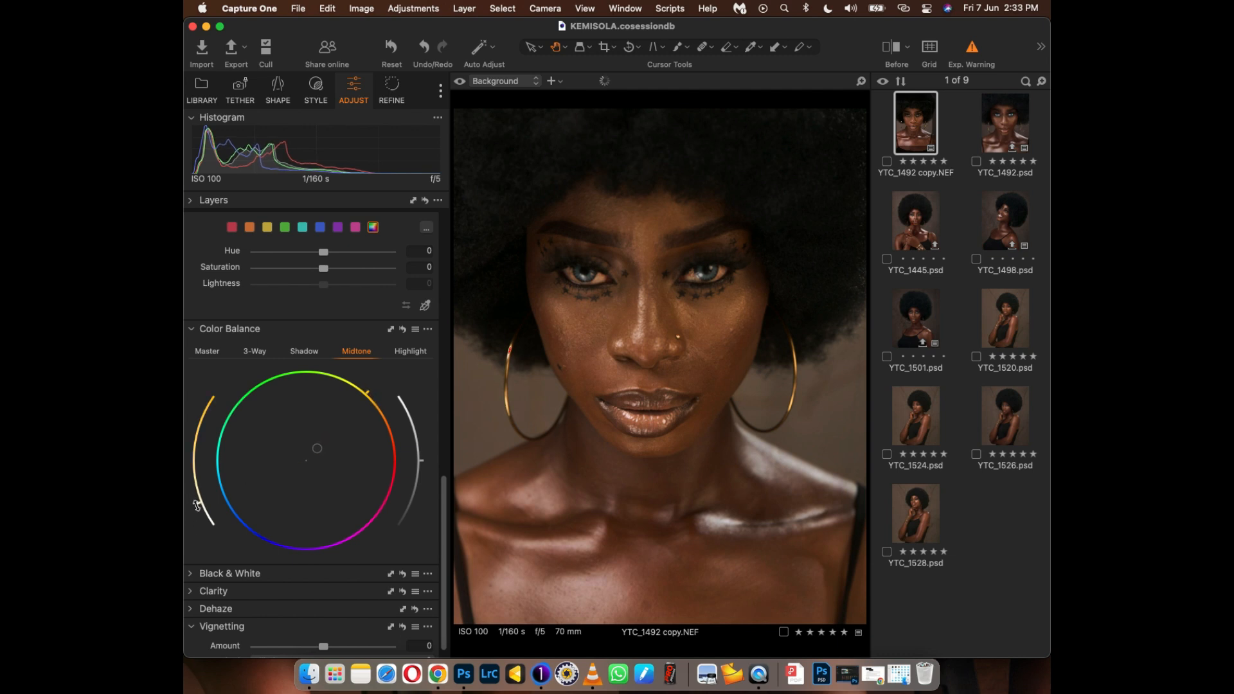
pyautogui.moveTo(198, 505); pyautogui.dragTo(203, 521)
# Tint the highlights blue in Color Balance and lower the tint's saturation to a subtle amount
pyautogui.click(419, 353)
pyautogui.moveTo(304, 458); pyautogui.dragTo(276, 497)
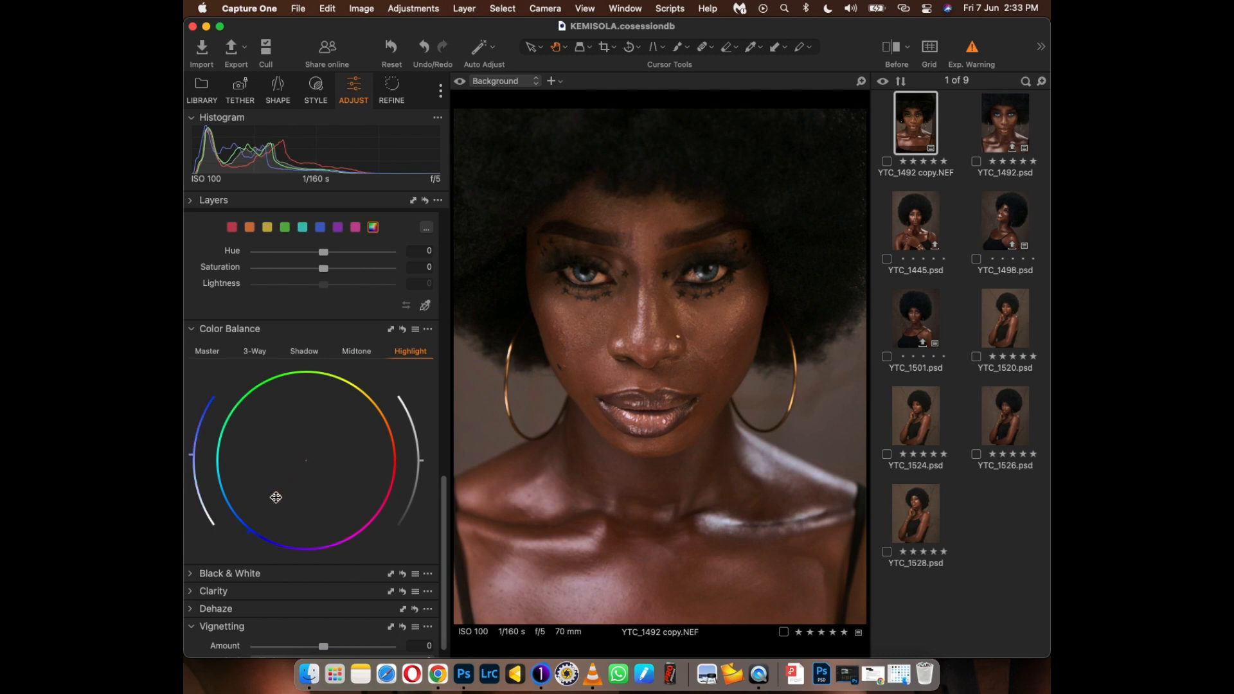
pyautogui.moveTo(191, 458); pyautogui.dragTo(200, 524)
# Darken the midtones slightly and raise the shadow lightness slightly in Color Balance
pyautogui.click(356, 350)
pyautogui.moveTo(421, 464); pyautogui.dragTo(423, 472)
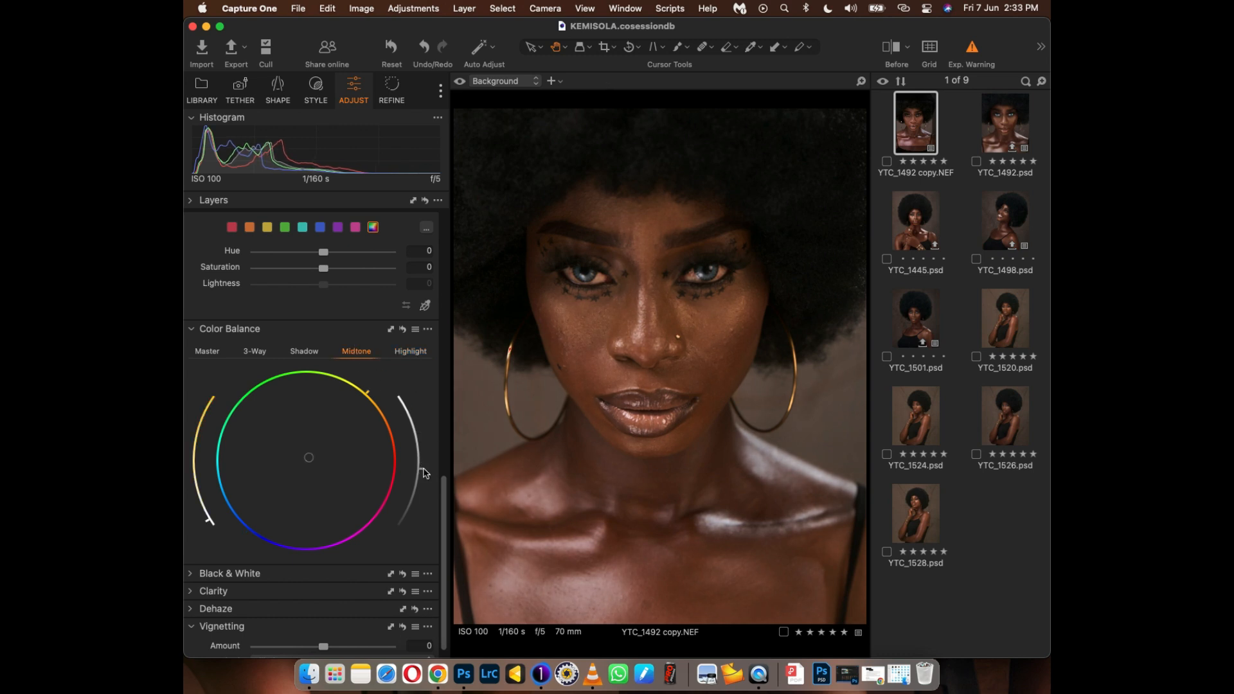
pyautogui.click(309, 353)
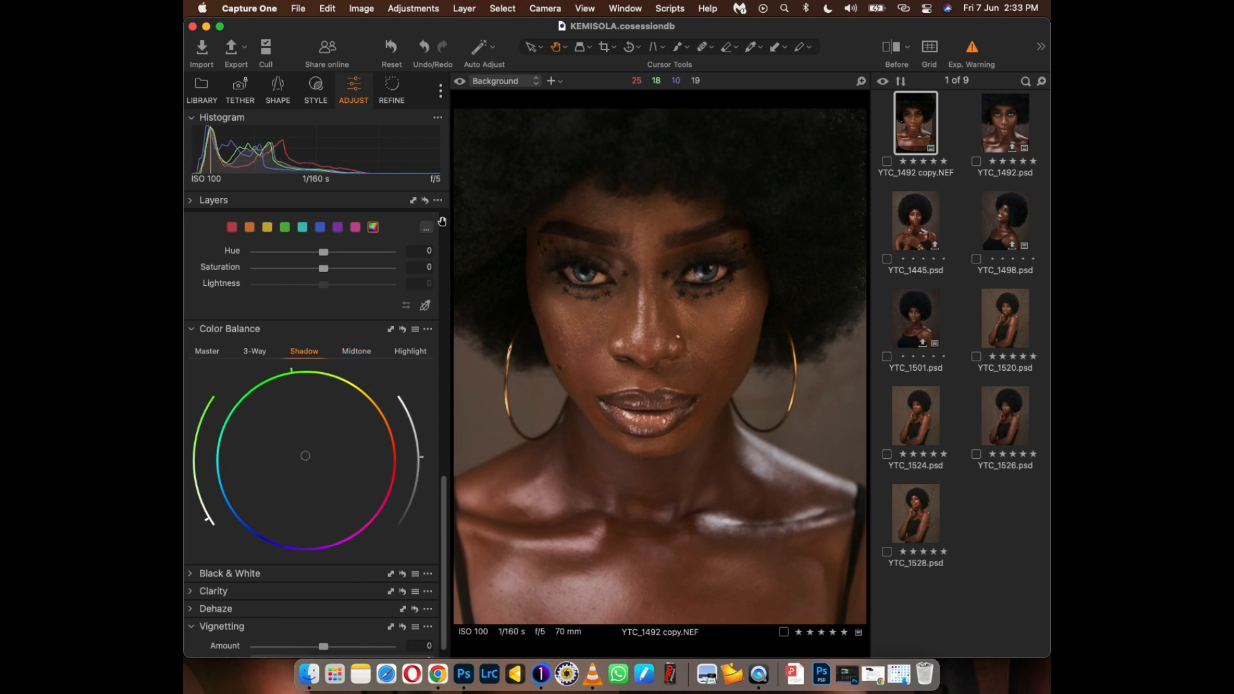
# Set the lens correction's Distortion to 0 and Light Falloff to 11, and show the before/after split view
pyautogui.click(279, 94)
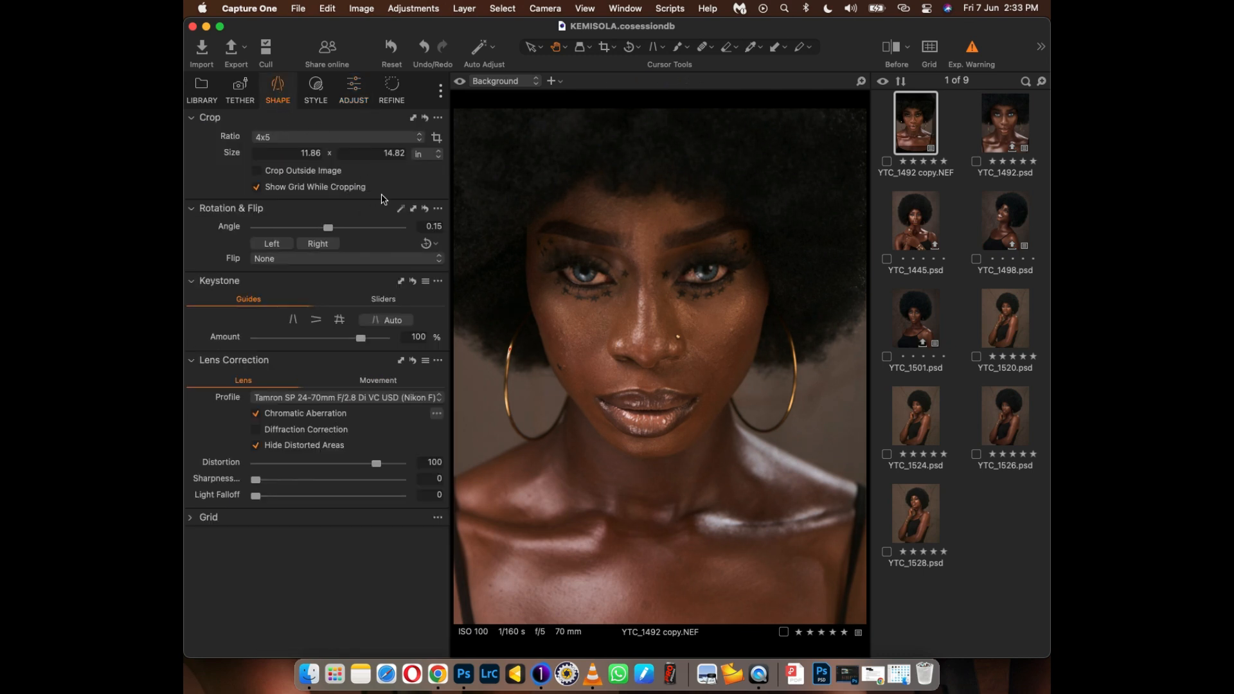
pyautogui.moveTo(376, 463); pyautogui.dragTo(188, 495)
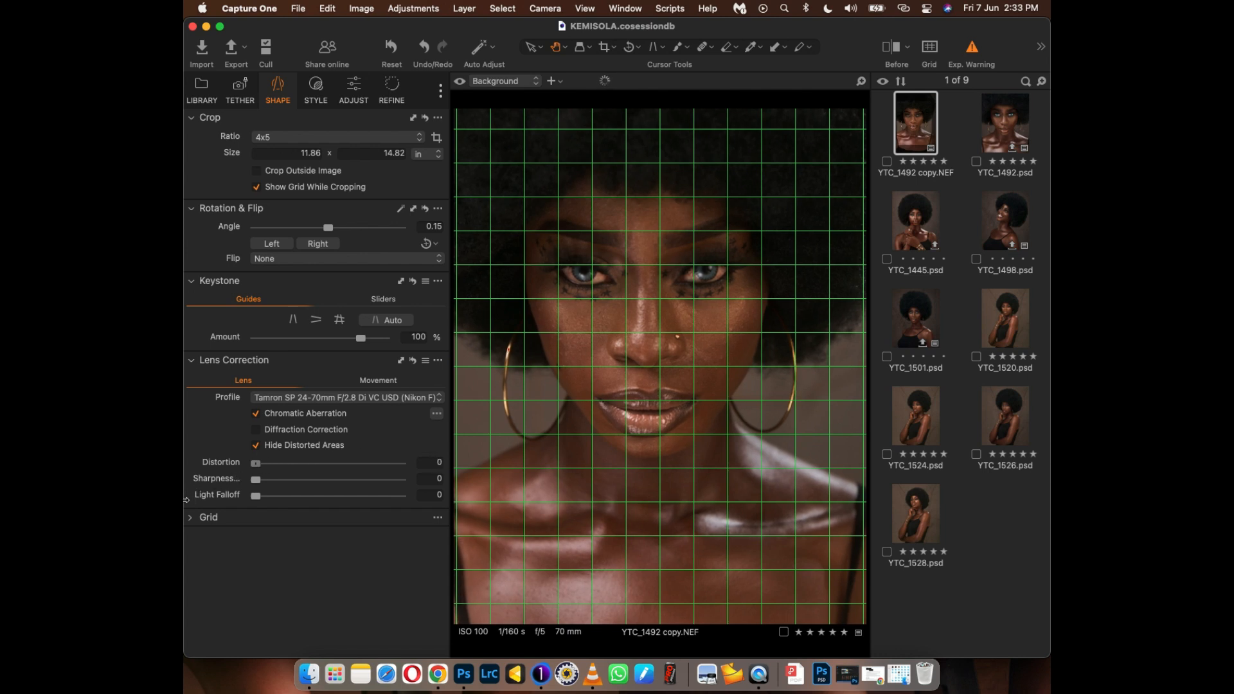
pyautogui.moveTo(256, 462); pyautogui.dragTo(445, 463)
pyautogui.doubleClick(401, 462)
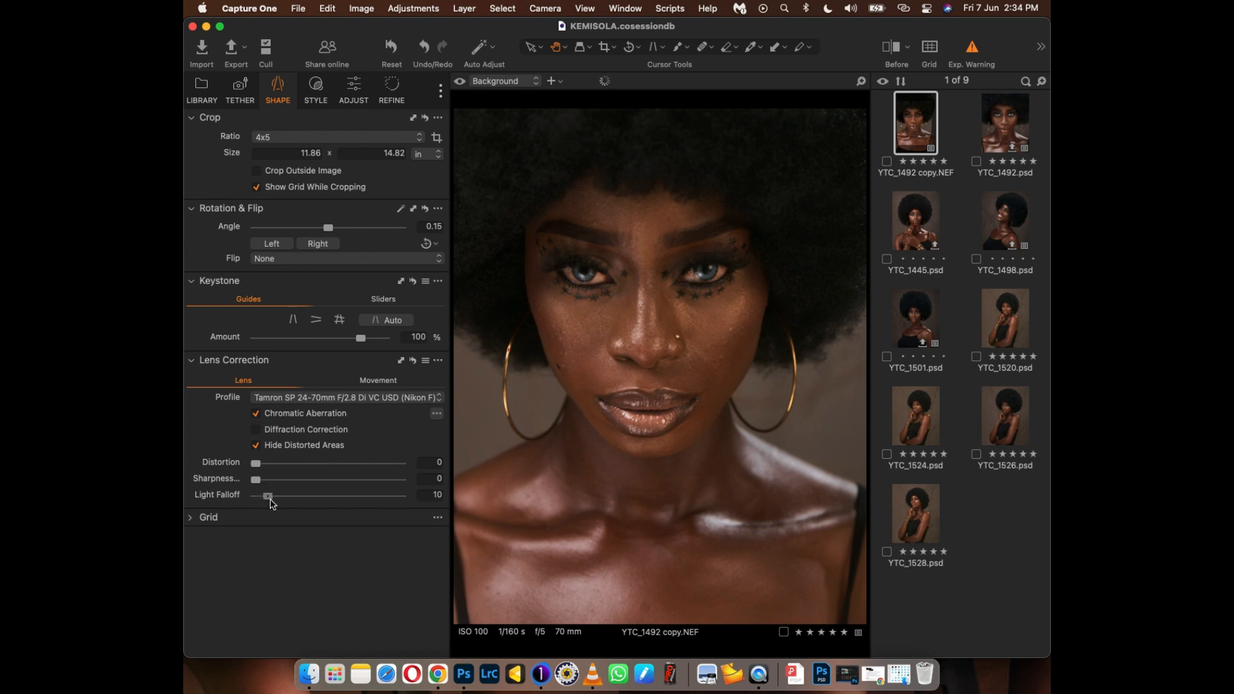
pyautogui.click(323, 135)
pyautogui.click(319, 140)
pyautogui.click(906, 46)
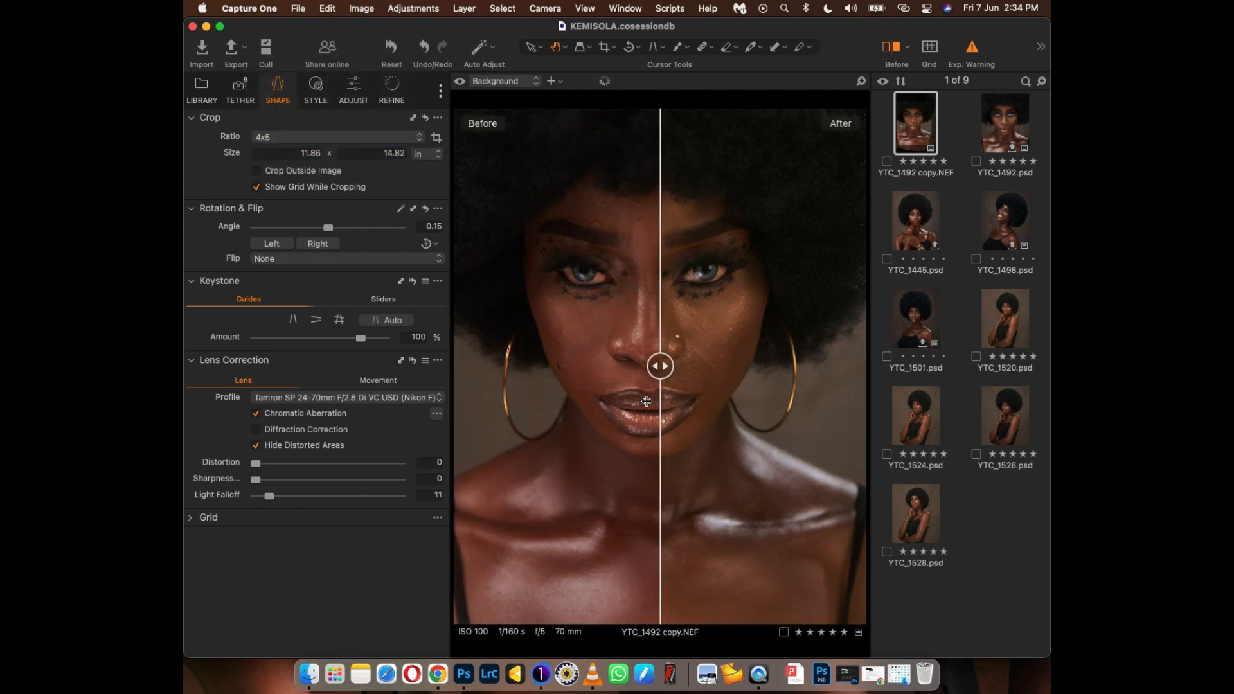
# Compare the ungraded and graded portrait across the split view and turn the before/after comparison off
pyautogui.moveTo(656, 384); pyautogui.dragTo(270, 476)
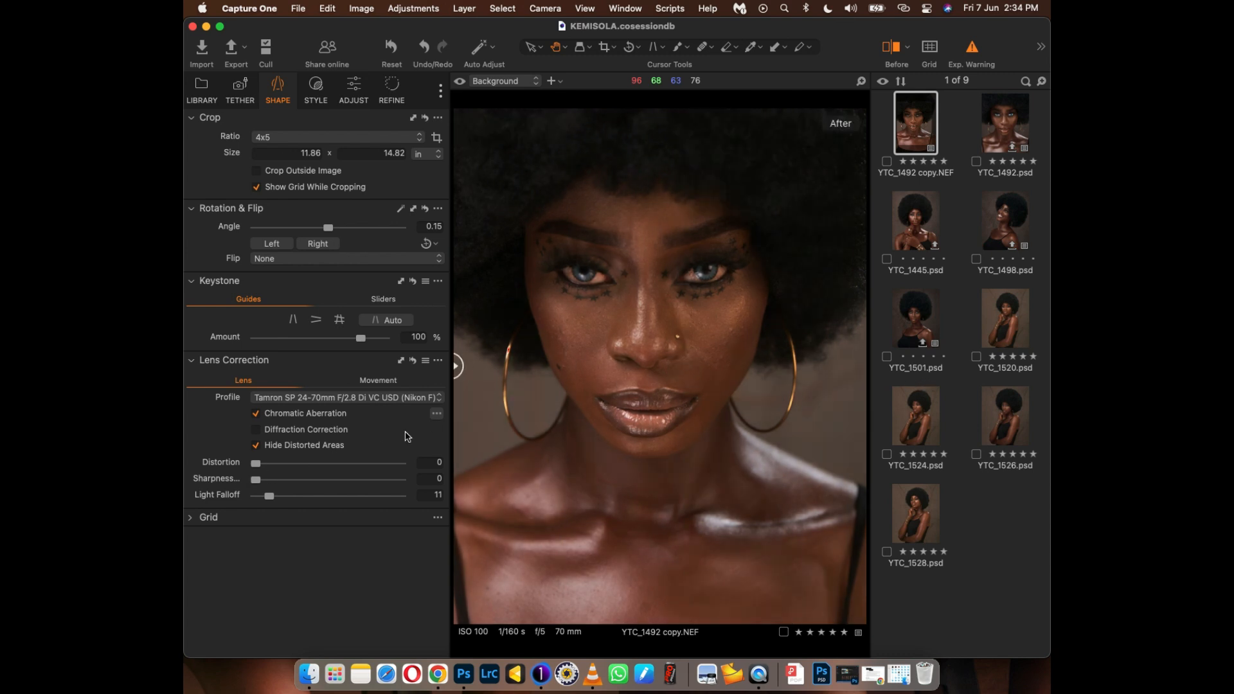
pyautogui.moveTo(408, 437); pyautogui.dragTo(645, 395)
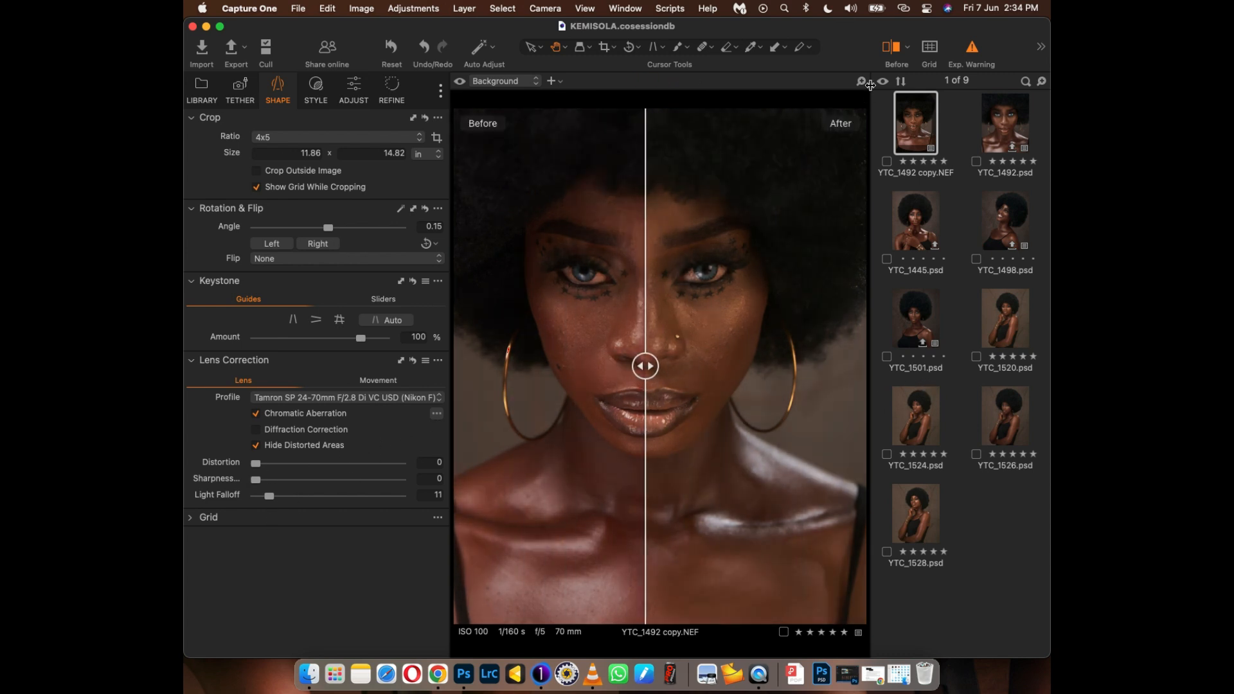
pyautogui.click(893, 52)
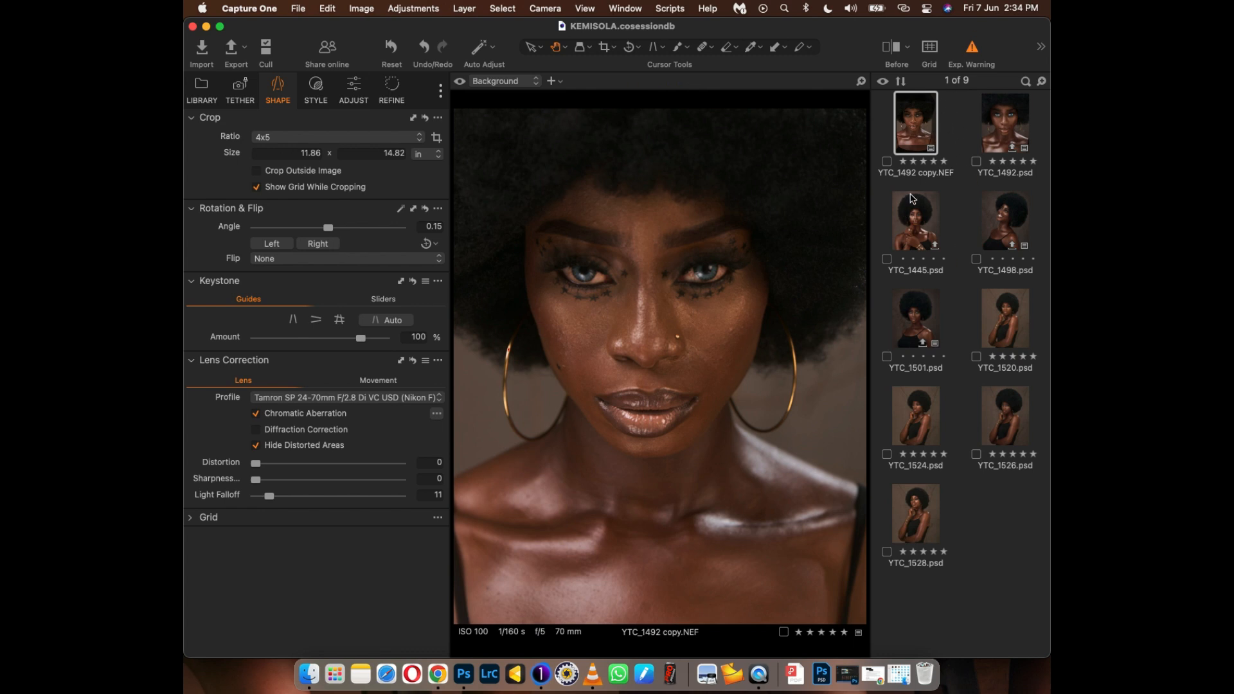
# Send YTC_1492 copy.NEF to Adobe Photoshop 2024 for editing and collapse the Retouch Pro panel there
pyautogui.rightClick(922, 122)
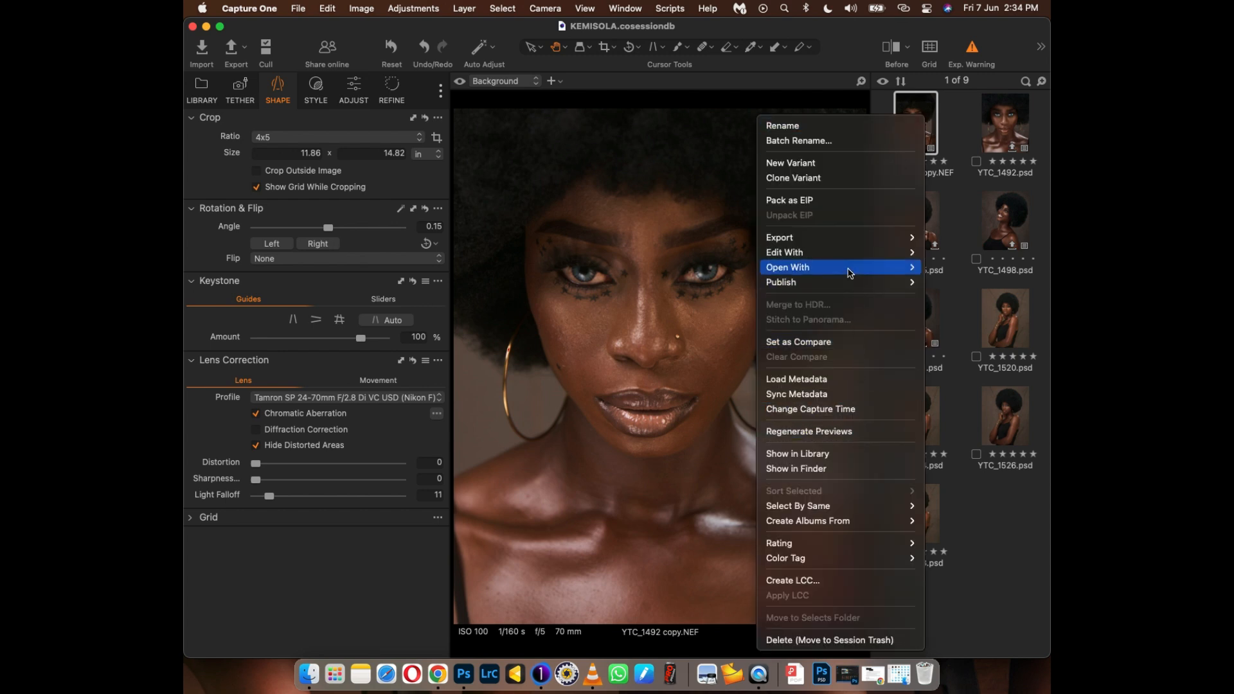
pyautogui.moveTo(849, 270)
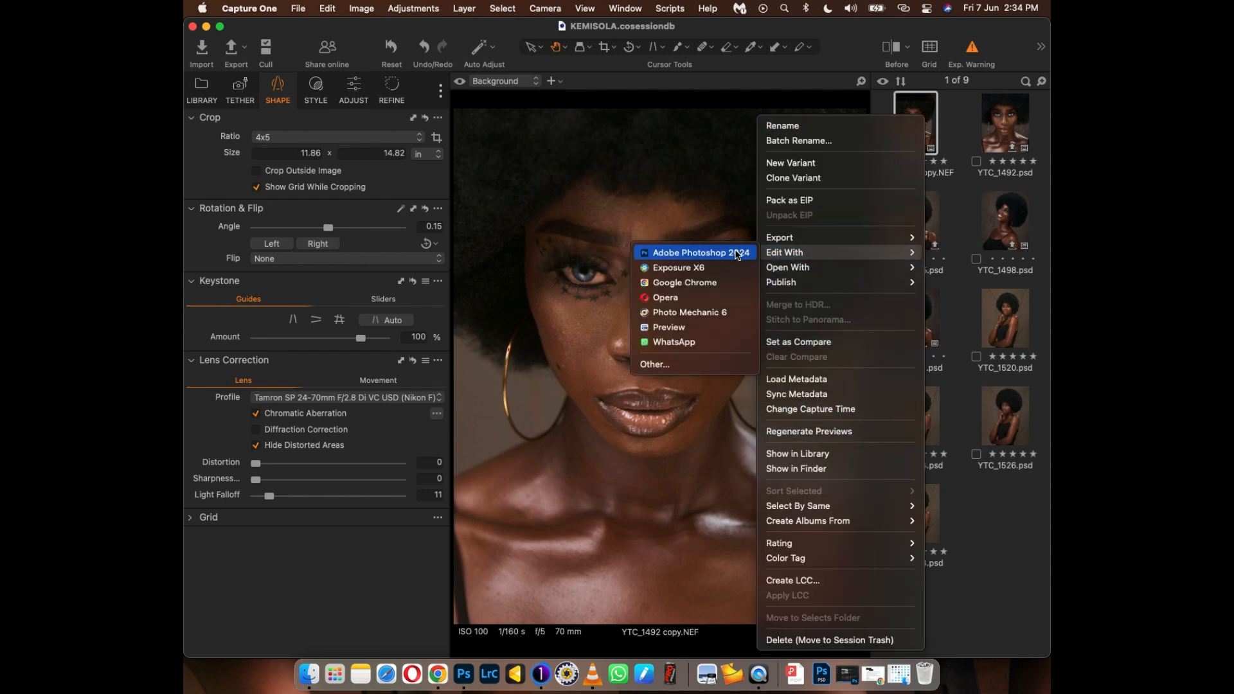
pyautogui.click(734, 256)
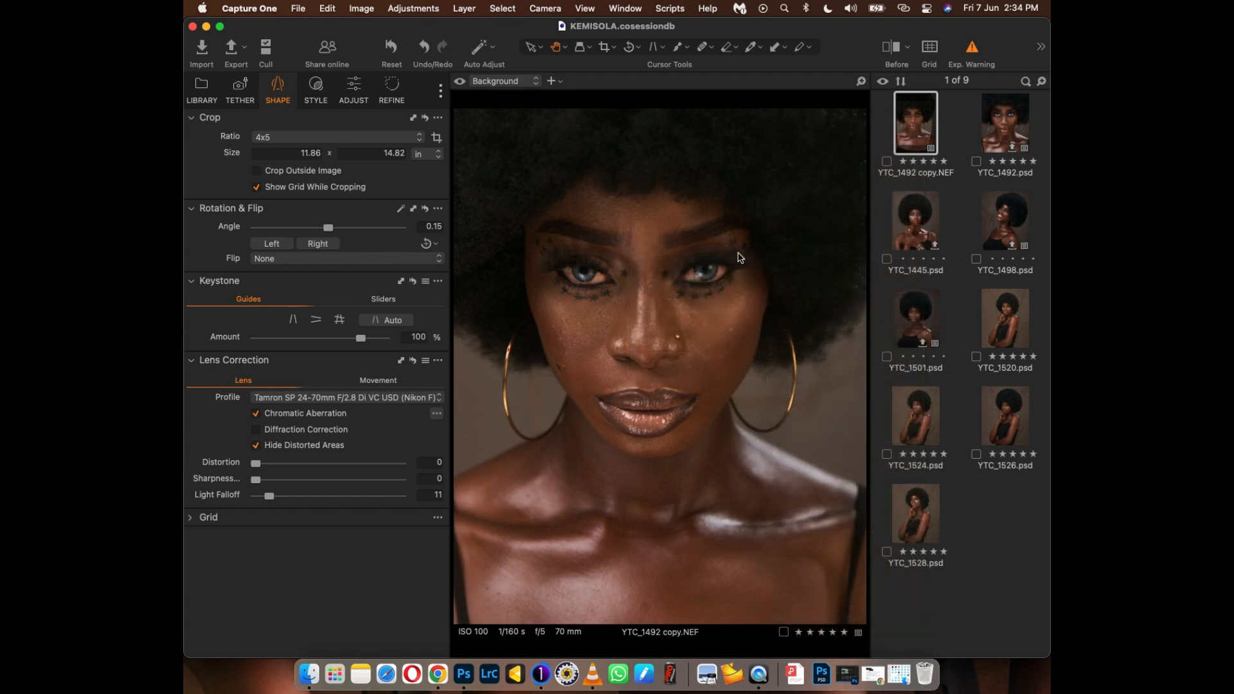
pyautogui.click(745, 495)
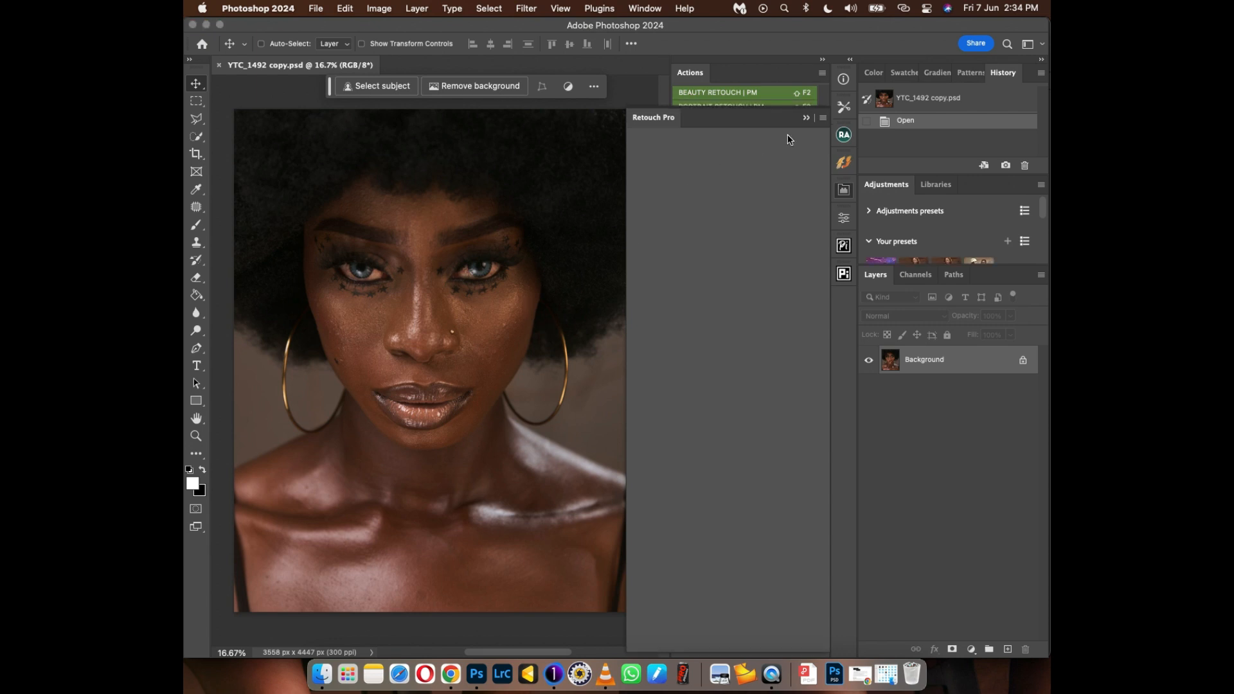
pyautogui.click(807, 119)
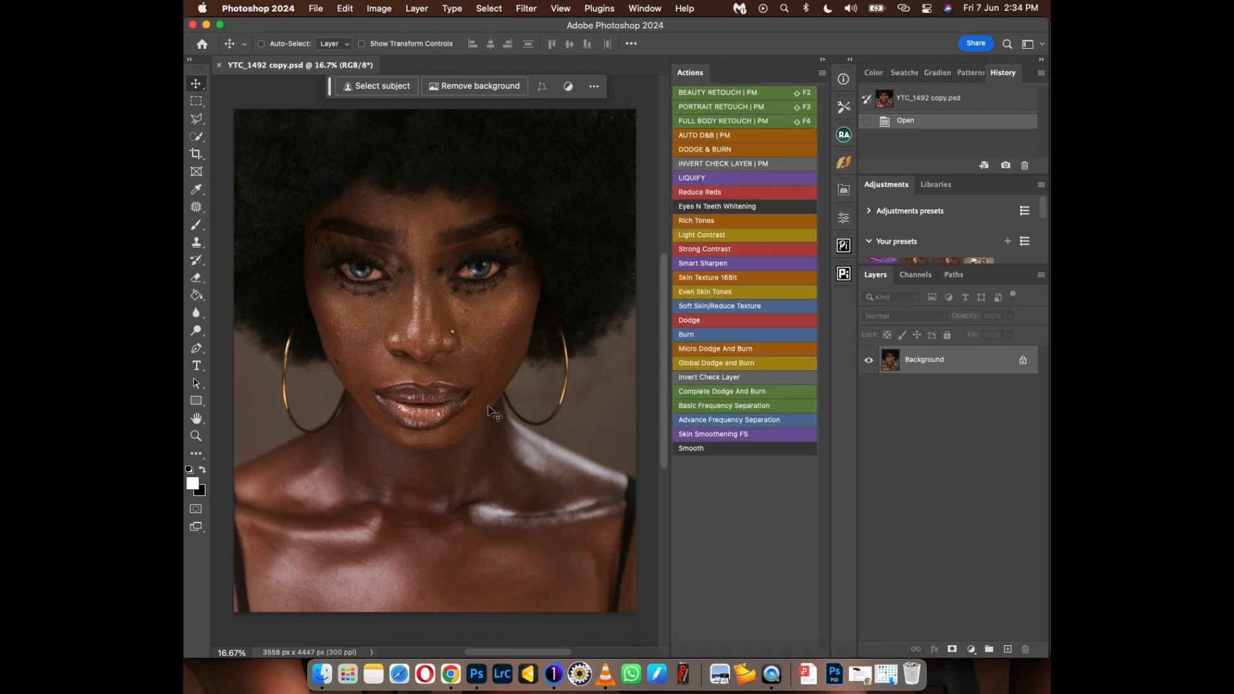
# Activate the Patch tool and duplicate the Background layer as the retouching layer
pyautogui.moveTo(445, 432); pyautogui.dragTo(445, 471)
pyautogui.press('super+minus')
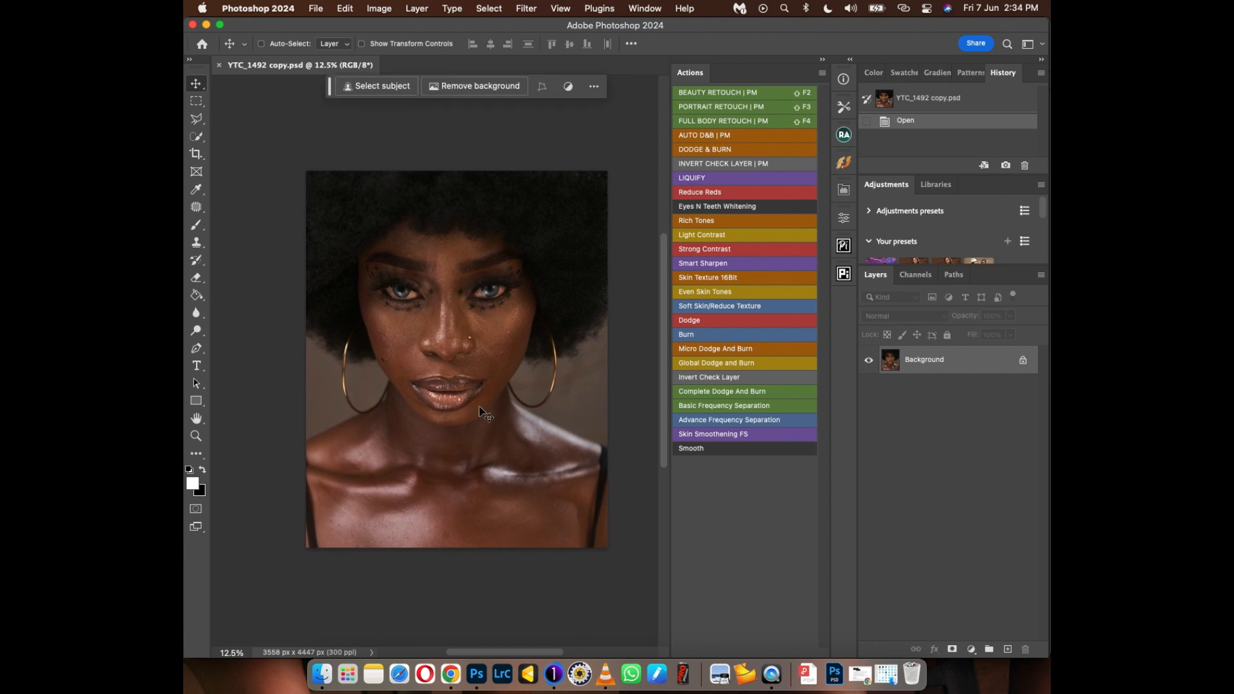
pyautogui.press('j')
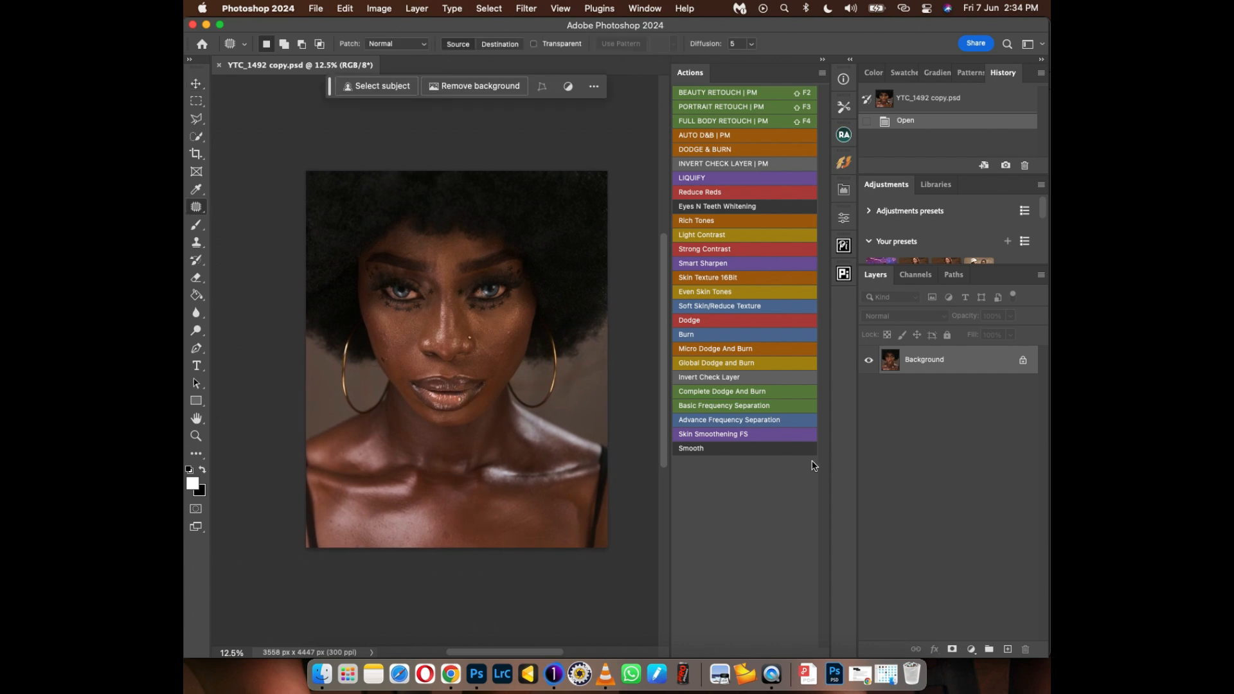
pyautogui.press('super+j')
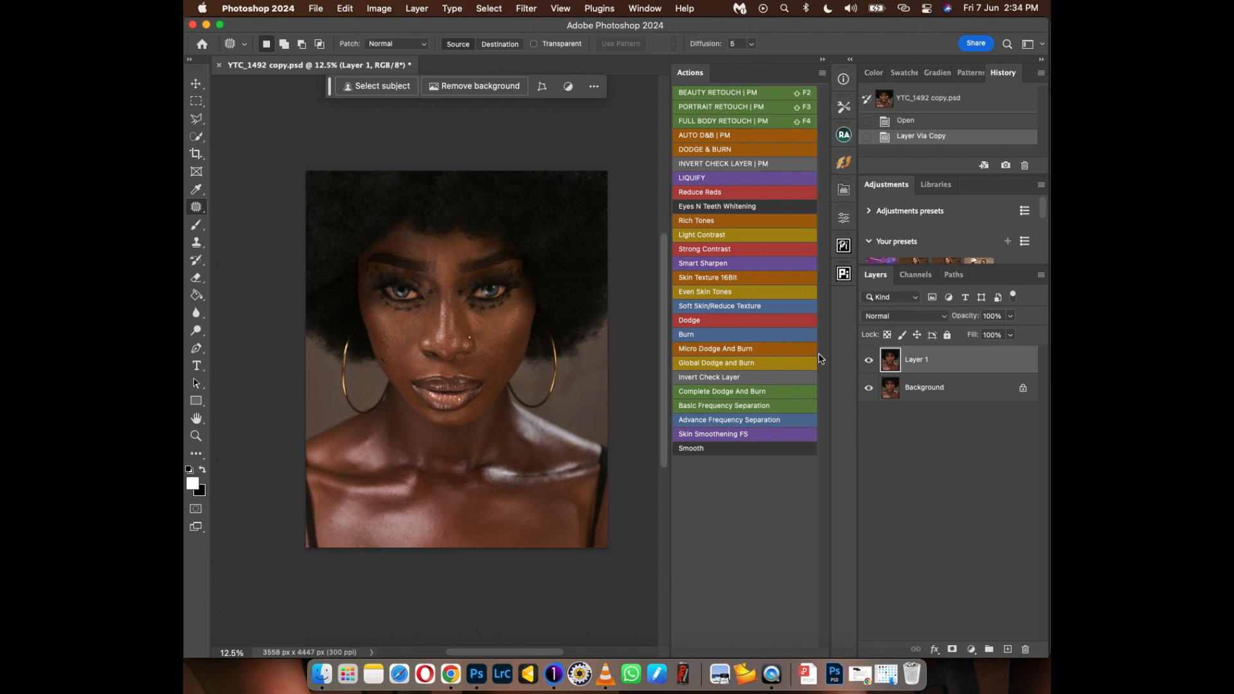
# Patch out a small blemish on the lower chest and deselect
pyautogui.moveTo(438, 536); pyautogui.dragTo(442, 532)
pyautogui.moveTo(447, 538); pyautogui.dragTo(469, 539)
pyautogui.click(469, 539)
# Patch out the blemish right beside the lone star on the cheek with clean skin, then clear the selection
pyautogui.press('super+plus')
pyautogui.press('super+plus')
pyautogui.press('super+plus')
pyautogui.press('super+plus')
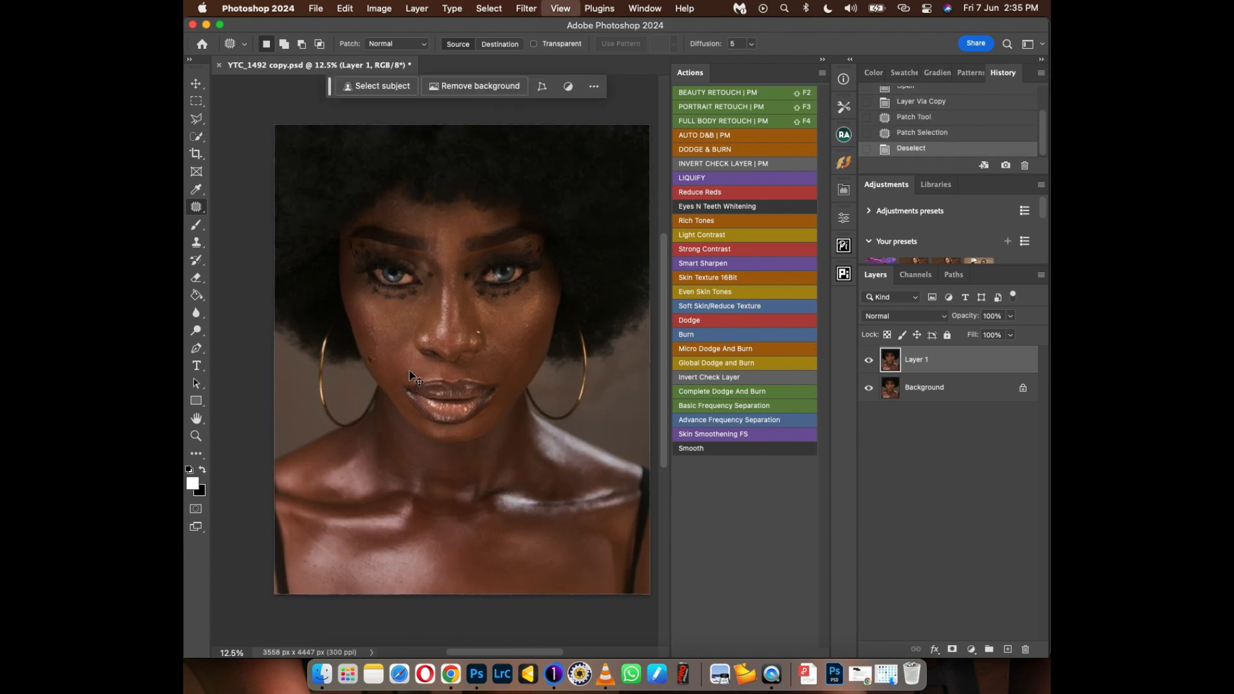
pyautogui.moveTo(416, 381); pyautogui.dragTo(495, 542)
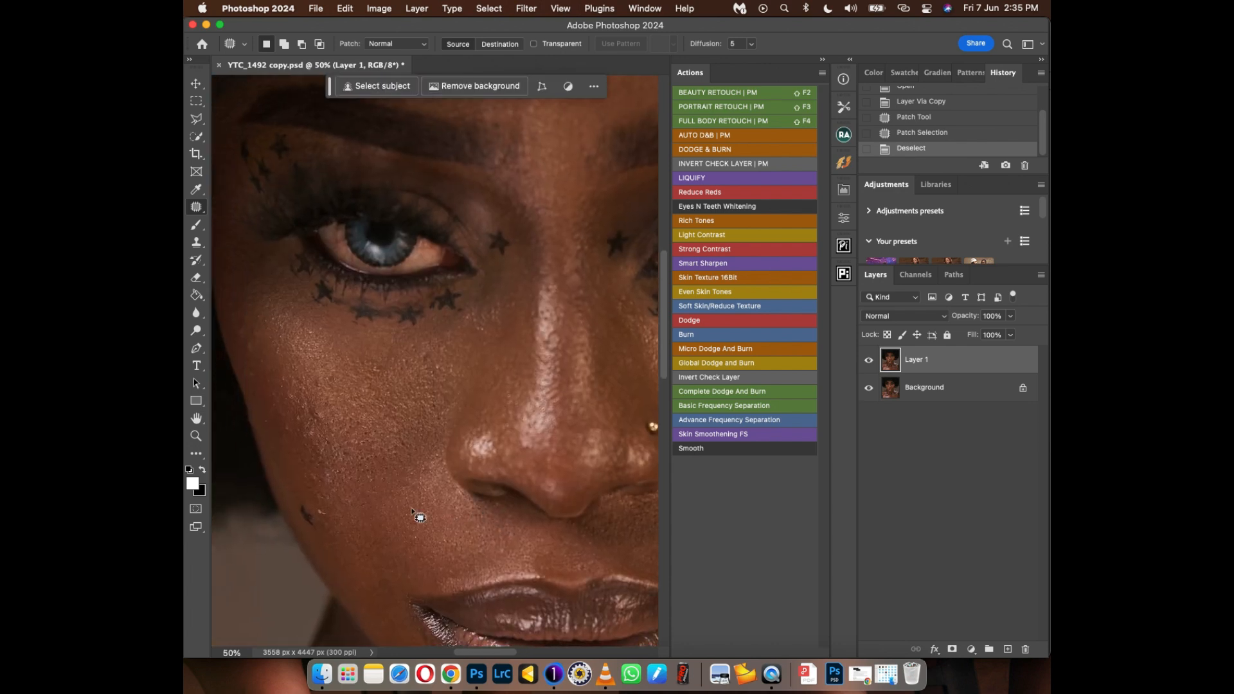
pyautogui.moveTo(314, 508); pyautogui.dragTo(323, 514)
pyautogui.moveTo(323, 514)
pyautogui.mouseDown()
pyautogui.moveTo(347, 518)
pyautogui.moveTo(340, 580)
pyautogui.mouseUp()
pyautogui.click(348, 516)
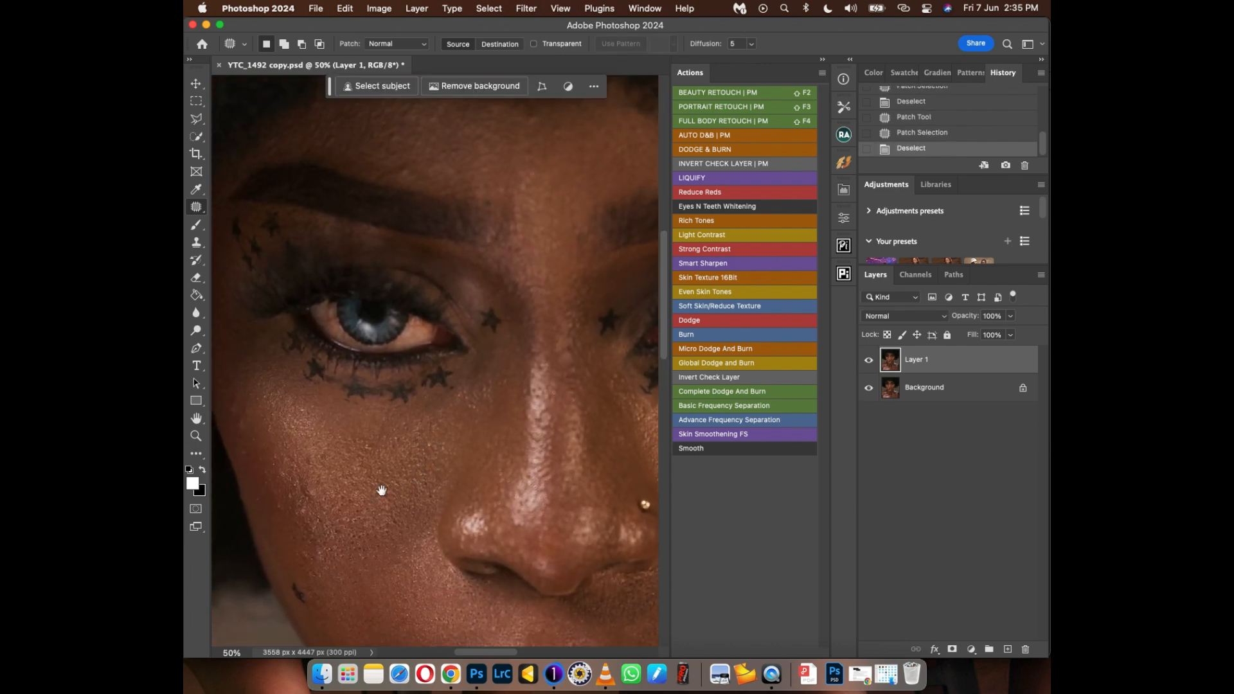
# Patch out the small blemishes on the same cheek, between the under-eye stars and the lone star
pyautogui.hscroll(-3, 376, 501)
pyautogui.moveTo(334, 484); pyautogui.dragTo(331, 489)
pyautogui.moveTo(337, 491); pyautogui.dragTo(363, 483)
pyautogui.click(363, 484)
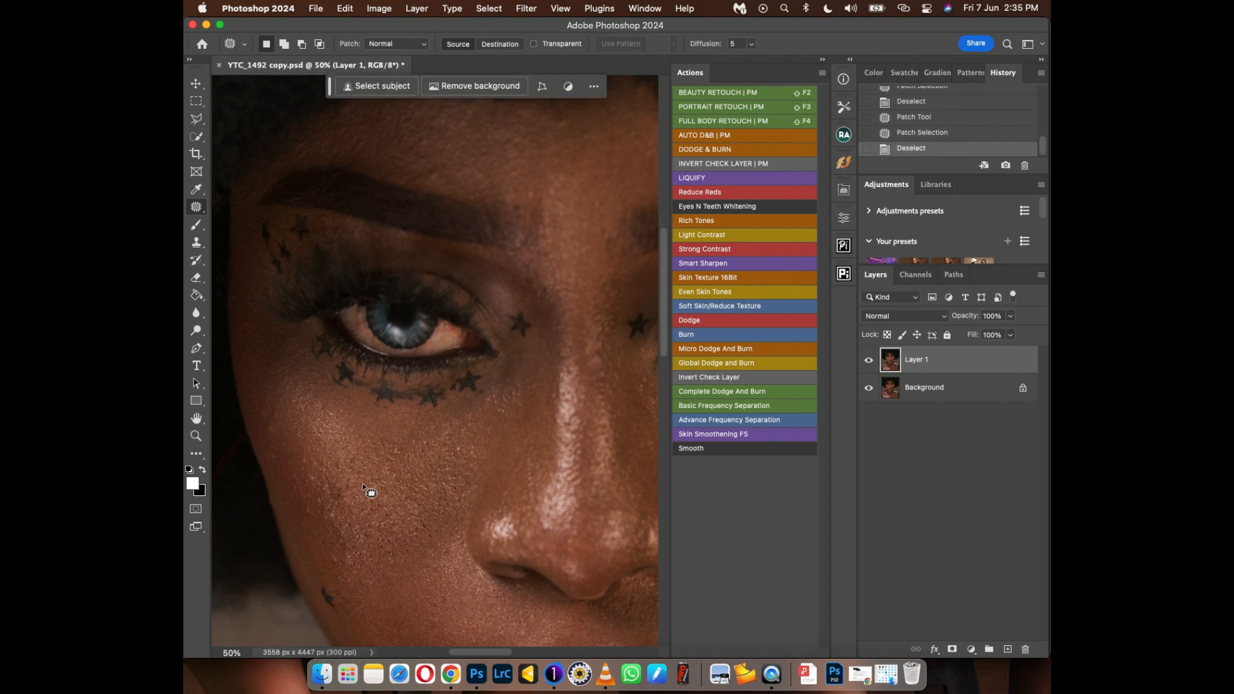
pyautogui.hscroll(3, 386, 501)
pyautogui.moveTo(292, 512); pyautogui.dragTo(302, 535)
pyautogui.click(315, 545)
# Patch out the bumps and spots on the cheek on the nose-stud side, clearing each selection
pyautogui.moveTo(389, 538); pyautogui.dragTo(283, 551)
pyautogui.moveTo(476, 505); pyautogui.dragTo(359, 550)
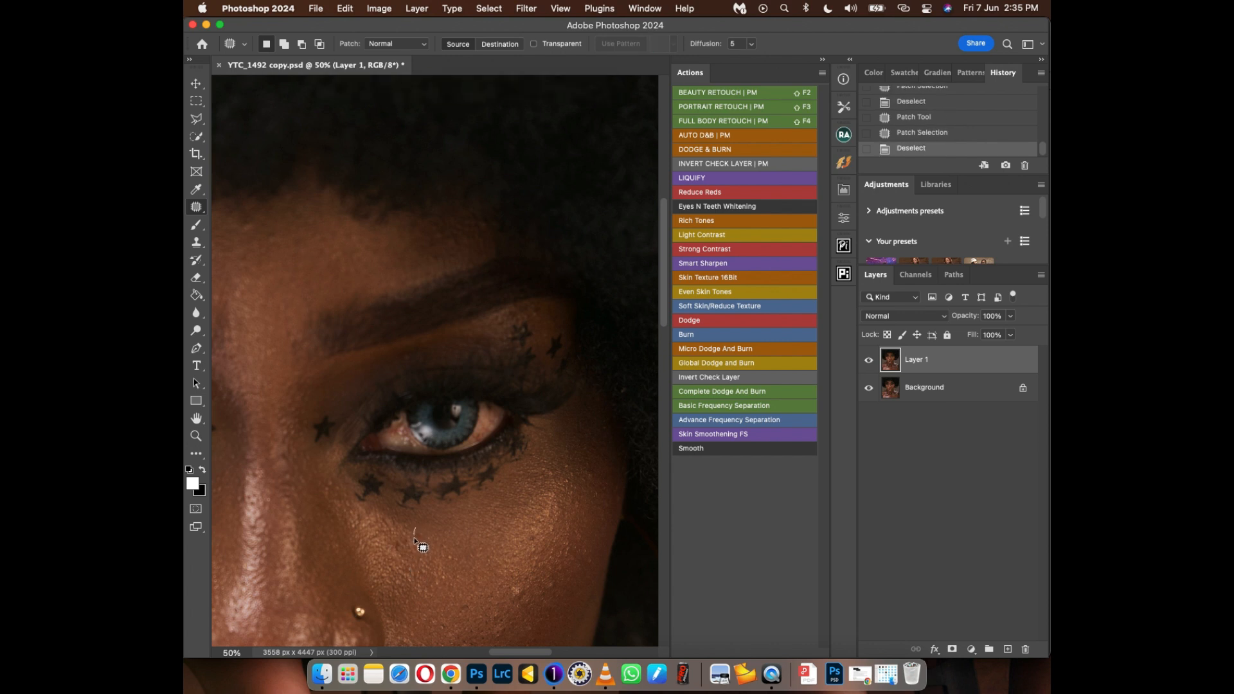
pyautogui.scroll(-5, 450, 537)
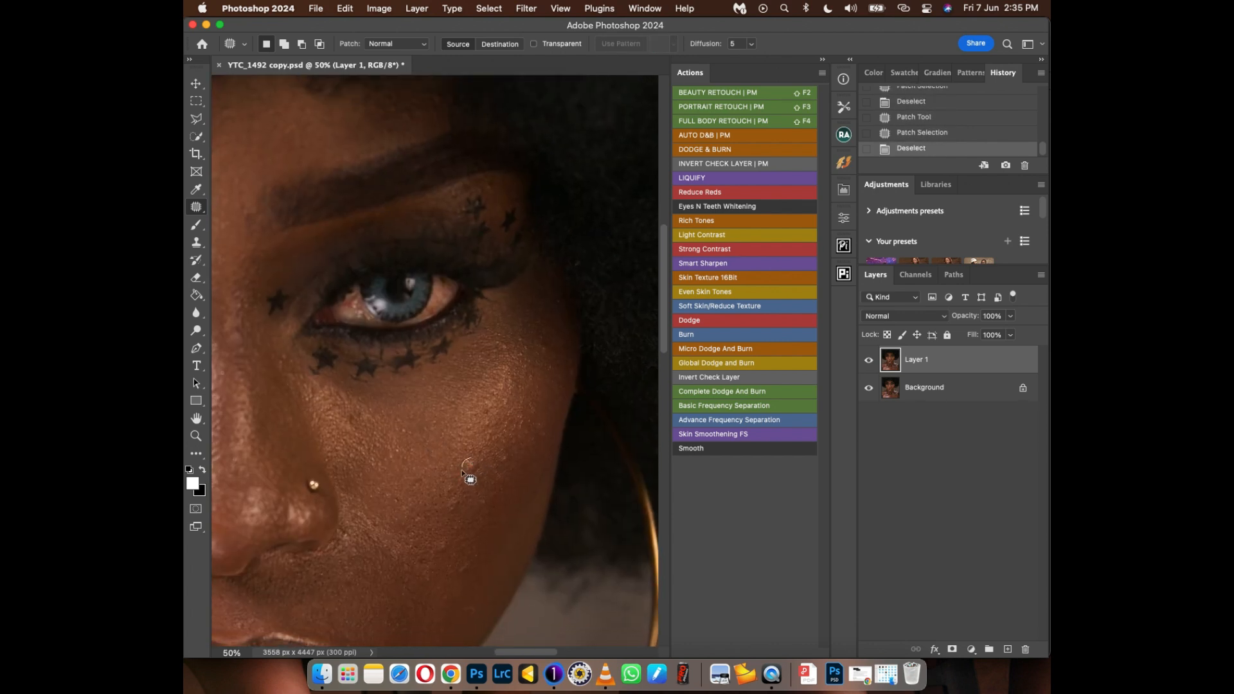
pyautogui.moveTo(496, 450)
pyautogui.mouseDown()
pyautogui.moveTo(499, 472)
pyautogui.moveTo(504, 445)
pyautogui.mouseUp()
pyautogui.press('super+d')
pyautogui.moveTo(462, 503)
pyautogui.mouseDown()
pyautogui.moveTo(448, 505)
pyautogui.moveTo(461, 505)
pyautogui.mouseUp()
pyautogui.moveTo(456, 509)
pyautogui.mouseDown()
pyautogui.moveTo(452, 519)
pyautogui.moveTo(482, 476)
pyautogui.moveTo(468, 465)
pyautogui.mouseUp()
pyautogui.press('super+d')
pyautogui.moveTo(469, 474)
pyautogui.mouseDown()
pyautogui.moveTo(478, 500)
pyautogui.moveTo(496, 481)
pyautogui.mouseUp()
pyautogui.press('super+d')
pyautogui.moveTo(490, 498); pyautogui.dragTo(487, 517)
pyautogui.press('super+d')
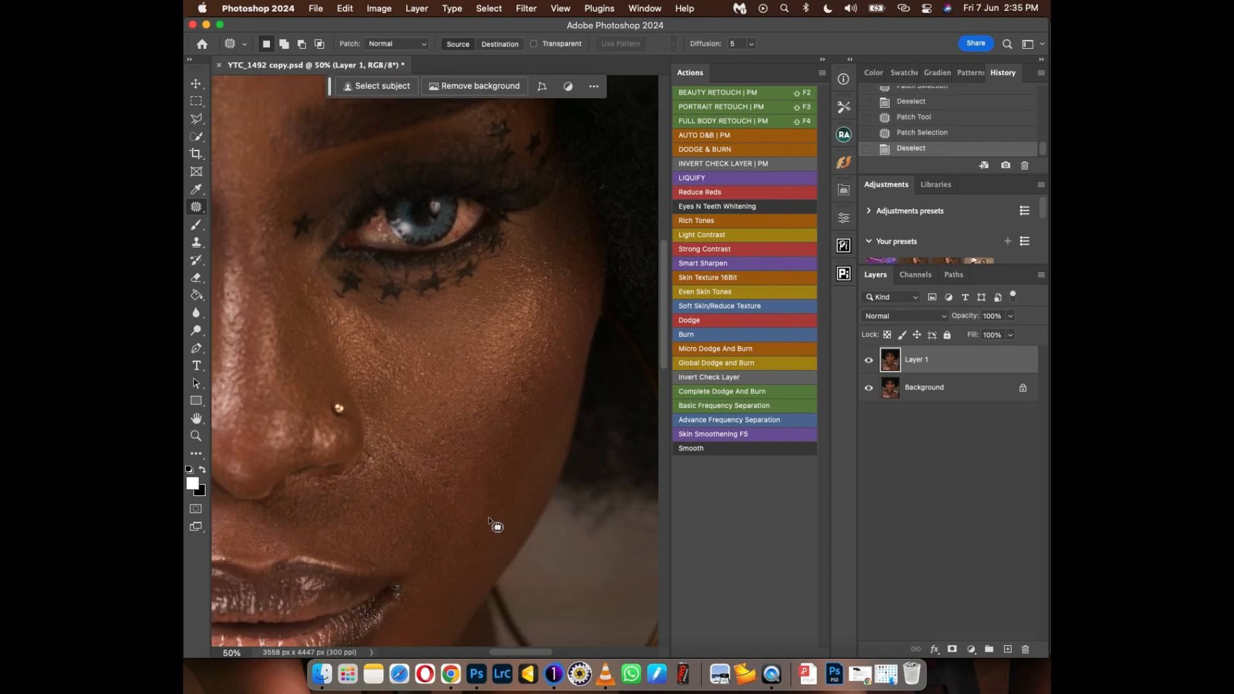
# Patch out the remaining small blemishes around the nose, clearing each selection
pyautogui.moveTo(317, 462)
pyautogui.mouseDown()
pyautogui.moveTo(450, 536)
pyautogui.moveTo(488, 608)
pyautogui.moveTo(474, 559)
pyautogui.moveTo(501, 604)
pyautogui.mouseUp()
pyautogui.moveTo(468, 371)
pyautogui.mouseDown()
pyautogui.moveTo(455, 383)
pyautogui.moveTo(462, 407)
pyautogui.moveTo(476, 404)
pyautogui.moveTo(476, 386)
pyautogui.mouseUp()
pyautogui.press('super+d')
pyautogui.moveTo(471, 387)
pyautogui.mouseDown()
pyautogui.moveTo(466, 416)
pyautogui.moveTo(496, 401)
pyautogui.moveTo(489, 417)
pyautogui.mouseUp()
pyautogui.press('super+d')
pyautogui.moveTo(503, 412); pyautogui.dragTo(499, 421)
pyautogui.moveTo(396, 435)
pyautogui.mouseDown()
pyautogui.moveTo(459, 446)
pyautogui.moveTo(401, 454)
pyautogui.moveTo(383, 408)
pyautogui.moveTo(395, 403)
pyautogui.moveTo(395, 418)
pyautogui.moveTo(422, 402)
pyautogui.mouseUp()
pyautogui.press('super+d')
pyautogui.press('super+minus')
pyautogui.press('super+d')
pyautogui.moveTo(499, 488); pyautogui.dragTo(546, 325)
pyautogui.moveTo(368, 410); pyautogui.dragTo(392, 392)
# Patch out the blemishes along the outer edge of the cheek on the lone-star side
pyautogui.press('super+plus')
pyautogui.moveTo(242, 516); pyautogui.dragTo(299, 550)
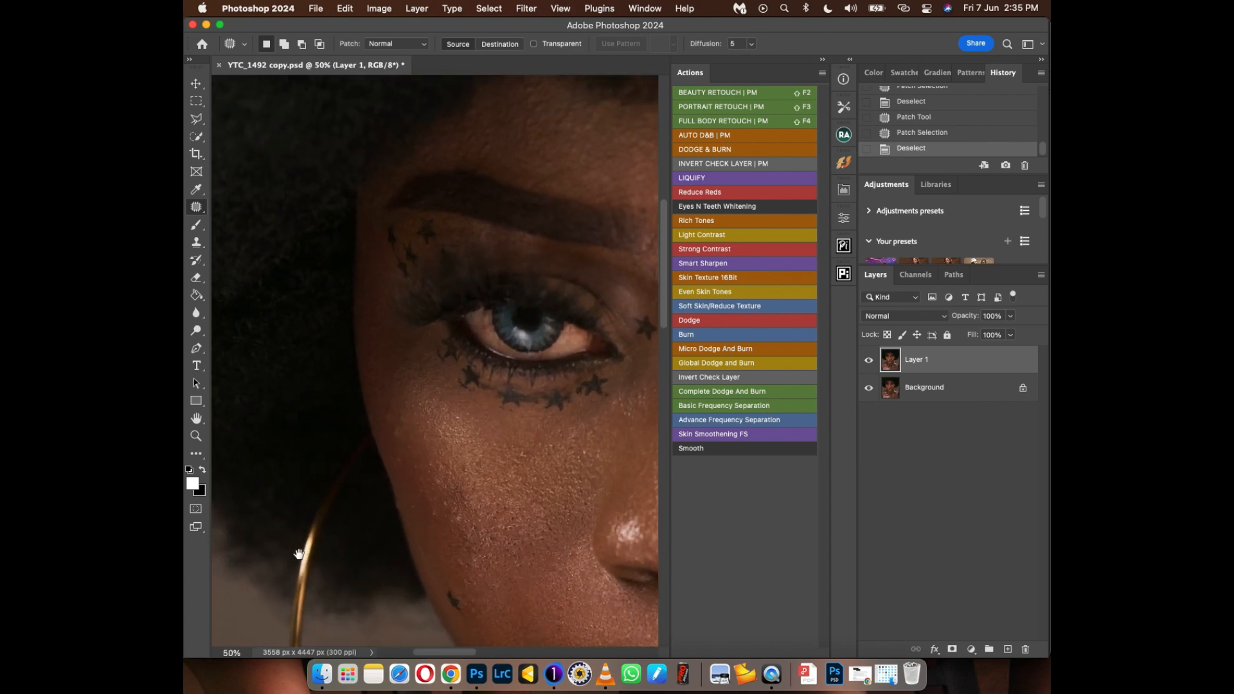
pyautogui.moveTo(391, 428)
pyautogui.mouseDown()
pyautogui.moveTo(382, 437)
pyautogui.moveTo(399, 411)
pyautogui.moveTo(390, 427)
pyautogui.mouseUp()
pyautogui.moveTo(394, 424)
pyautogui.mouseDown()
pyautogui.moveTo(406, 432)
pyautogui.moveTo(379, 423)
pyautogui.moveTo(387, 414)
pyautogui.moveTo(407, 452)
pyautogui.mouseUp()
pyautogui.press('super+d')
pyautogui.press('super+d')
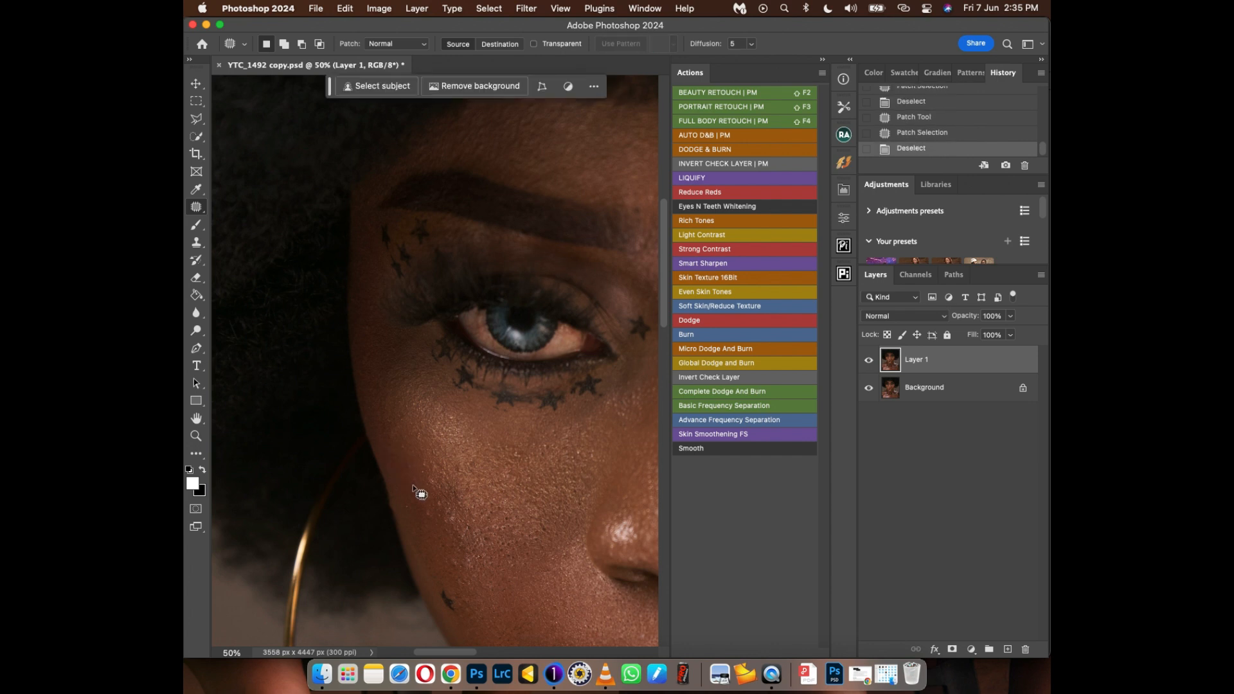
pyautogui.moveTo(419, 494)
pyautogui.mouseDown()
pyautogui.moveTo(372, 450)
pyautogui.moveTo(386, 450)
pyautogui.mouseUp()
pyautogui.moveTo(384, 452)
pyautogui.mouseDown()
pyautogui.moveTo(396, 477)
pyautogui.moveTo(409, 452)
pyautogui.moveTo(395, 443)
pyautogui.moveTo(405, 451)
pyautogui.mouseUp()
pyautogui.press('super+d')
pyautogui.press('super+d')
# Patch the uneven skin just above the lone star on the cheek
pyautogui.moveTo(398, 453)
pyautogui.mouseDown()
pyautogui.moveTo(391, 467)
pyautogui.moveTo(415, 501)
pyautogui.moveTo(387, 496)
pyautogui.moveTo(395, 482)
pyautogui.mouseUp()
pyautogui.moveTo(393, 490); pyautogui.dragTo(409, 499)
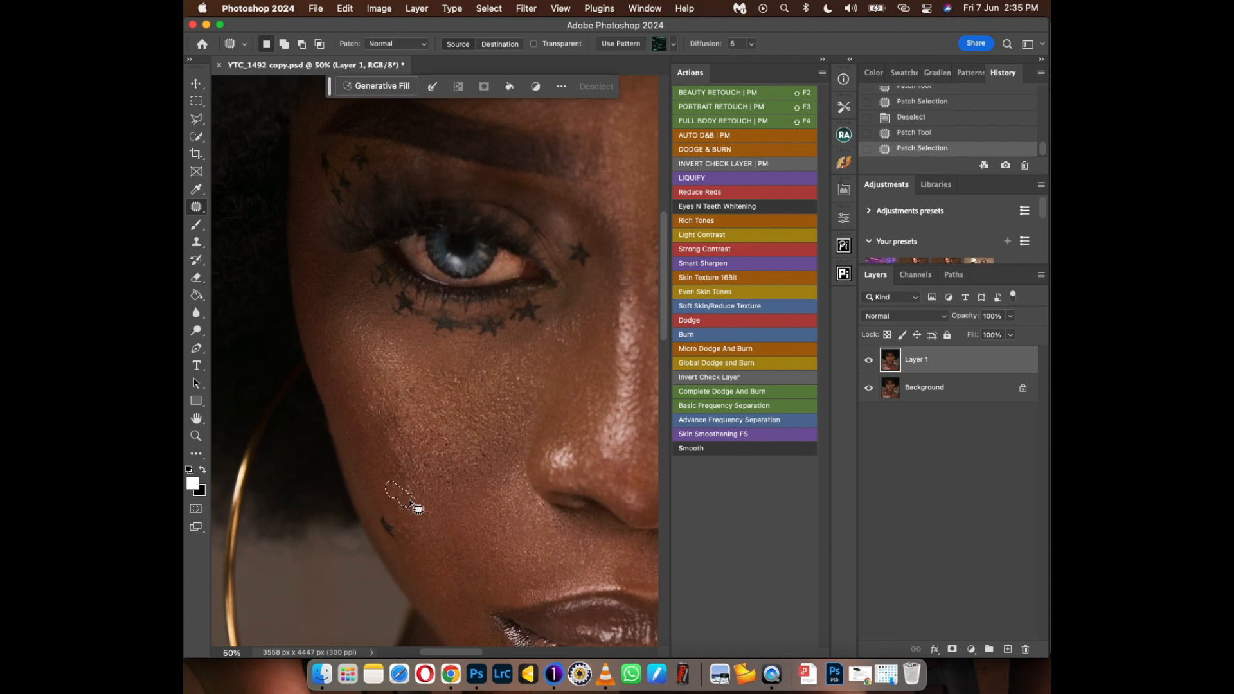
pyautogui.press('super+d')
pyautogui.moveTo(408, 454)
pyautogui.mouseDown()
pyautogui.moveTo(401, 469)
pyautogui.moveTo(388, 443)
pyautogui.moveTo(415, 439)
pyautogui.moveTo(388, 466)
pyautogui.moveTo(405, 462)
pyautogui.moveTo(409, 478)
pyautogui.mouseUp()
pyautogui.press('super+d')
pyautogui.press('super+d')
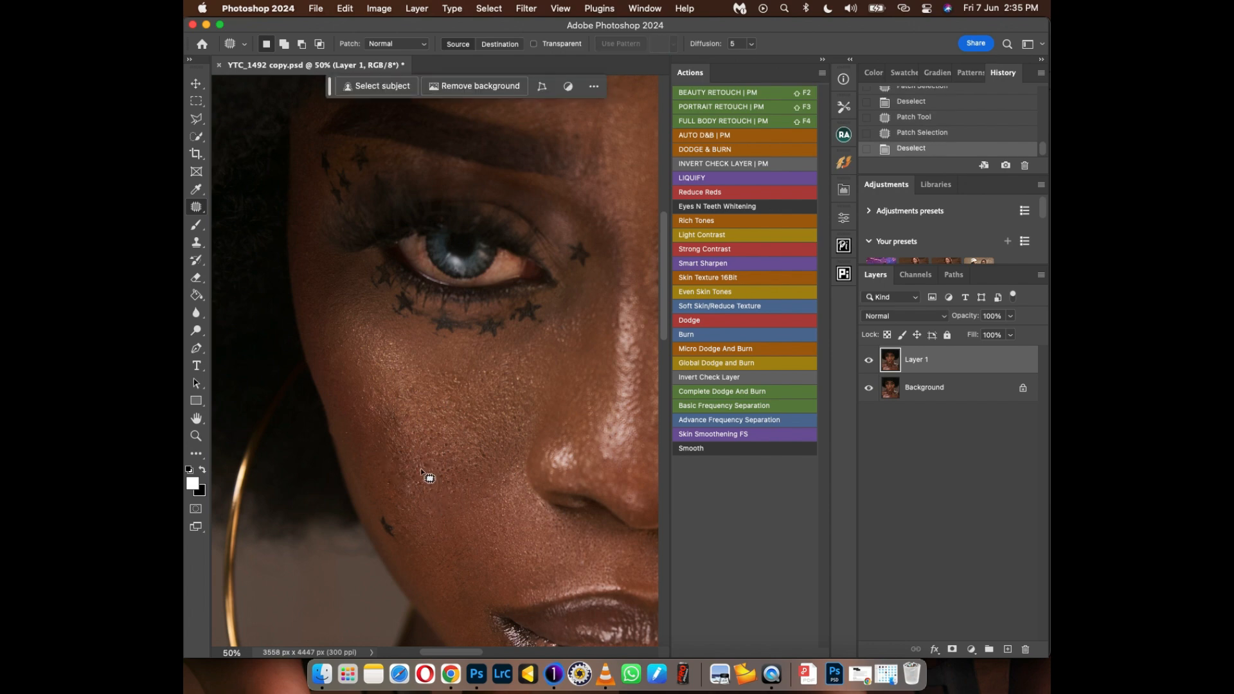
# Patch out the blemishes on the shoulder and upper chest, replacing them with nearby clean skin
pyautogui.moveTo(458, 585); pyautogui.dragTo(319, 412)
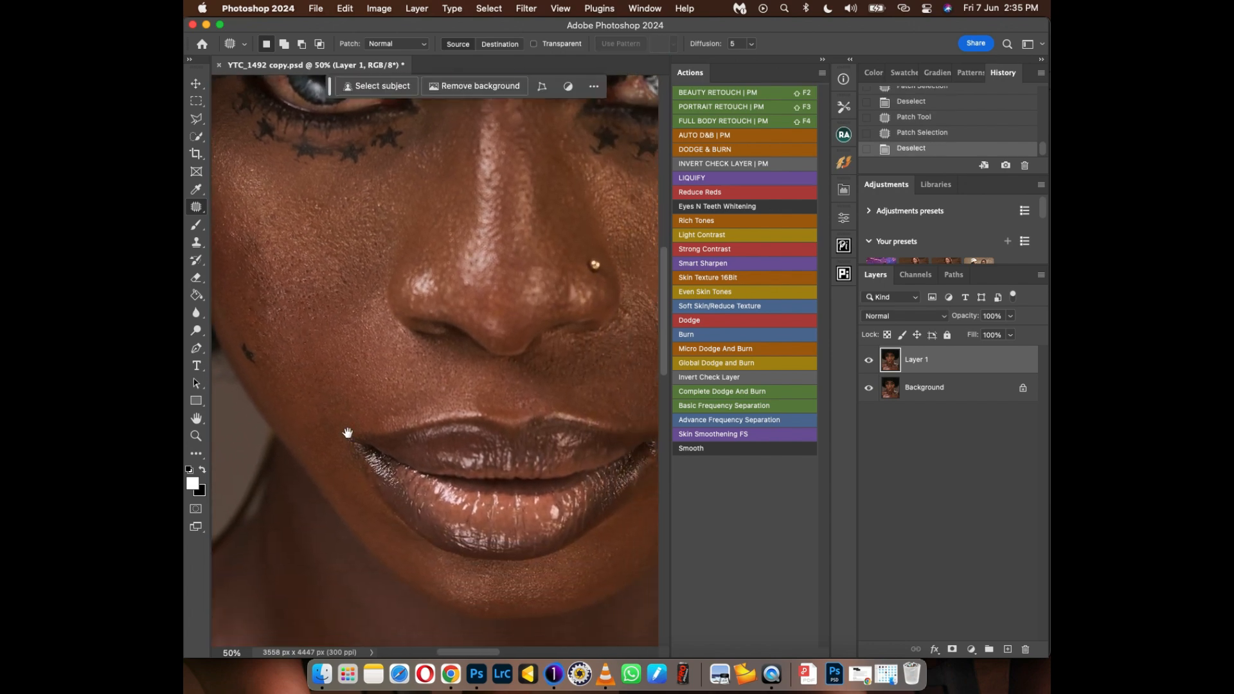
pyautogui.press('super+minus')
pyautogui.press('super+minus')
pyautogui.moveTo(369, 545)
pyautogui.mouseDown()
pyautogui.moveTo(392, 410)
pyautogui.moveTo(442, 405)
pyautogui.mouseUp()
pyautogui.moveTo(300, 536)
pyautogui.mouseDown()
pyautogui.moveTo(330, 546)
pyautogui.moveTo(320, 533)
pyautogui.mouseUp()
pyautogui.moveTo(317, 541)
pyautogui.mouseDown()
pyautogui.moveTo(314, 573)
pyautogui.moveTo(327, 569)
pyautogui.moveTo(313, 591)
pyautogui.moveTo(303, 563)
pyautogui.mouseUp()
pyautogui.press('super+d')
pyautogui.moveTo(310, 574); pyautogui.dragTo(324, 563)
pyautogui.press('super+d')
pyautogui.press('super+d')
pyautogui.moveTo(374, 471)
pyautogui.mouseDown()
pyautogui.moveTo(341, 491)
pyautogui.moveTo(332, 523)
pyautogui.moveTo(339, 507)
pyautogui.mouseUp()
pyautogui.moveTo(333, 514); pyautogui.dragTo(367, 495)
pyautogui.click(366, 496)
pyautogui.moveTo(623, 493)
pyautogui.mouseDown()
pyautogui.moveTo(427, 515)
pyautogui.moveTo(448, 507)
pyautogui.moveTo(532, 545)
pyautogui.mouseUp()
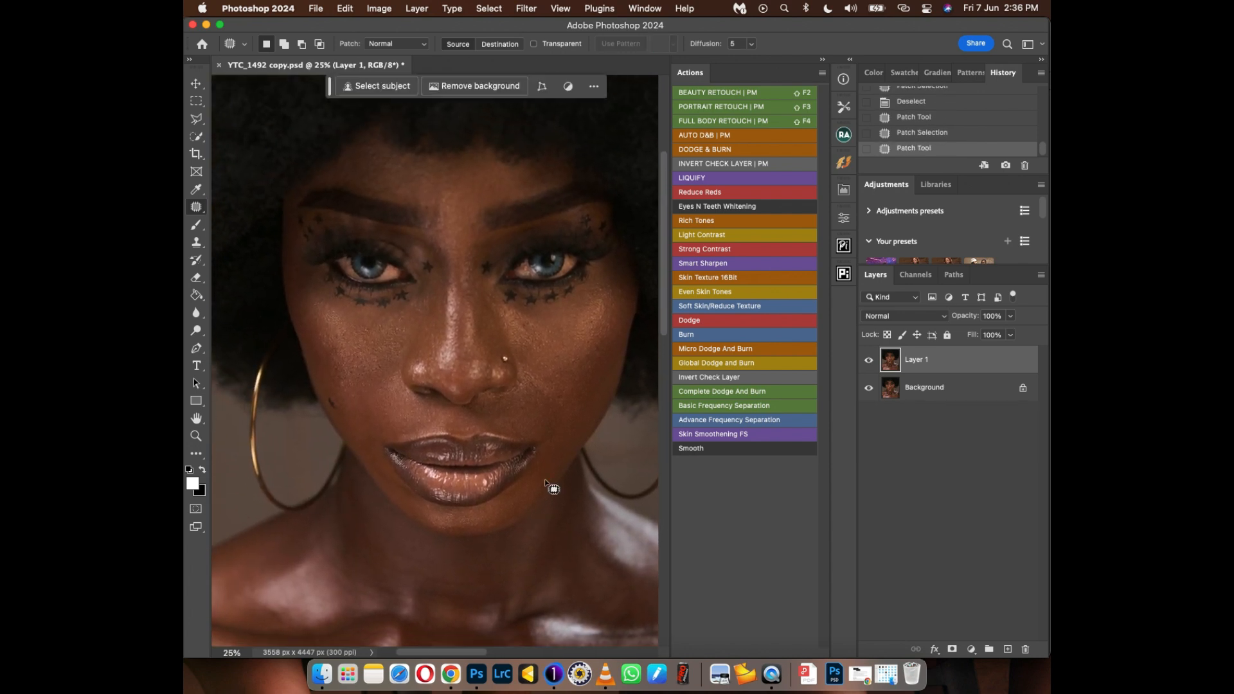
# Fit the whole portrait in view and save the retouched document
pyautogui.press('super+minus')
pyautogui.press('super+minus')
pyautogui.press('super+s')
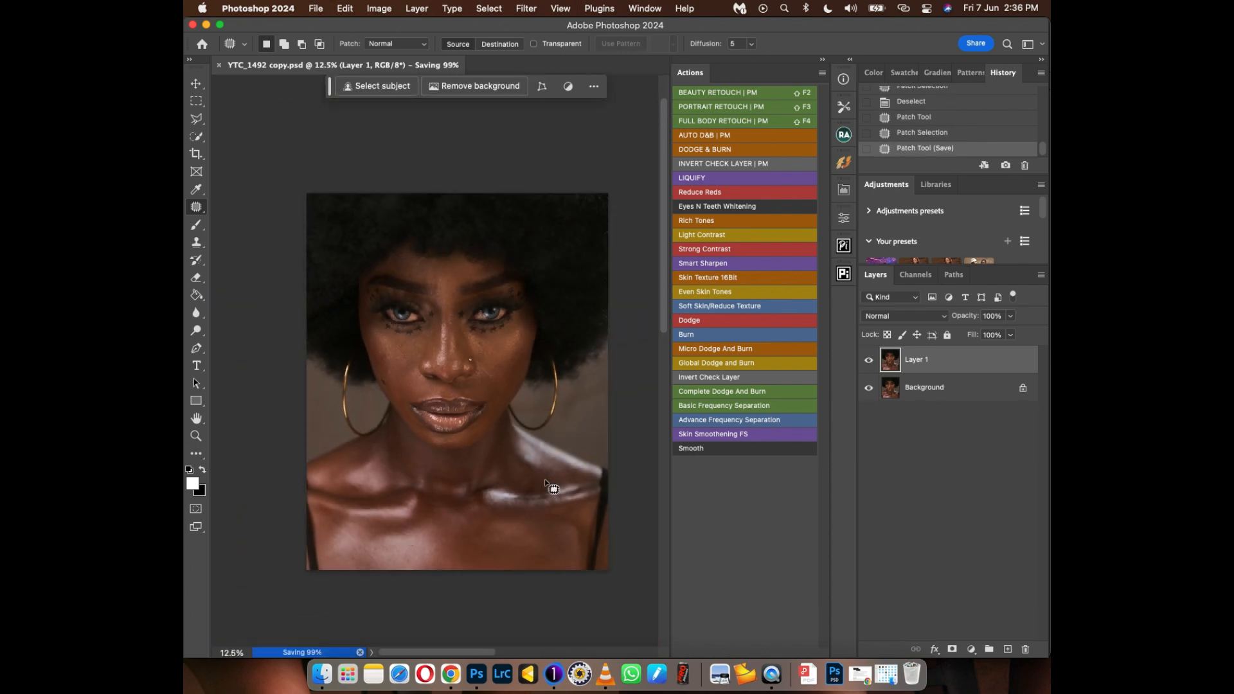
pyautogui.press('super+equal')
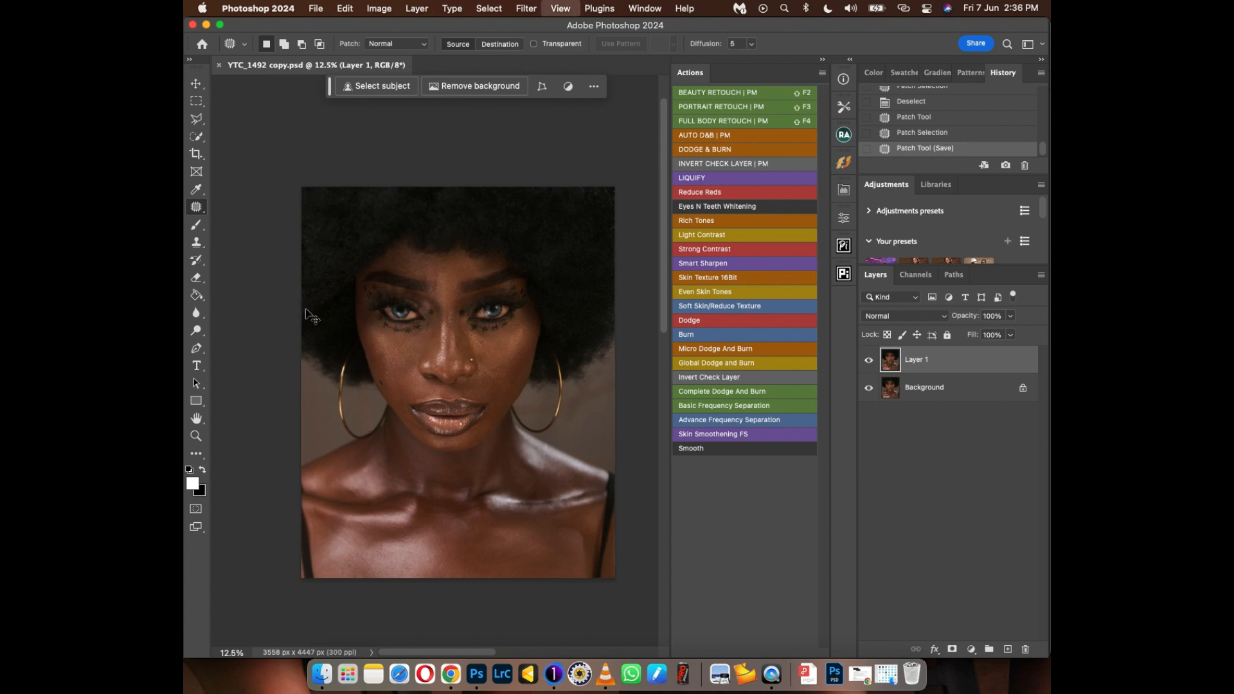
pyautogui.press('super+equal')
pyautogui.press('super+minus')
pyautogui.press('super+minus')
pyautogui.press('super+equal')
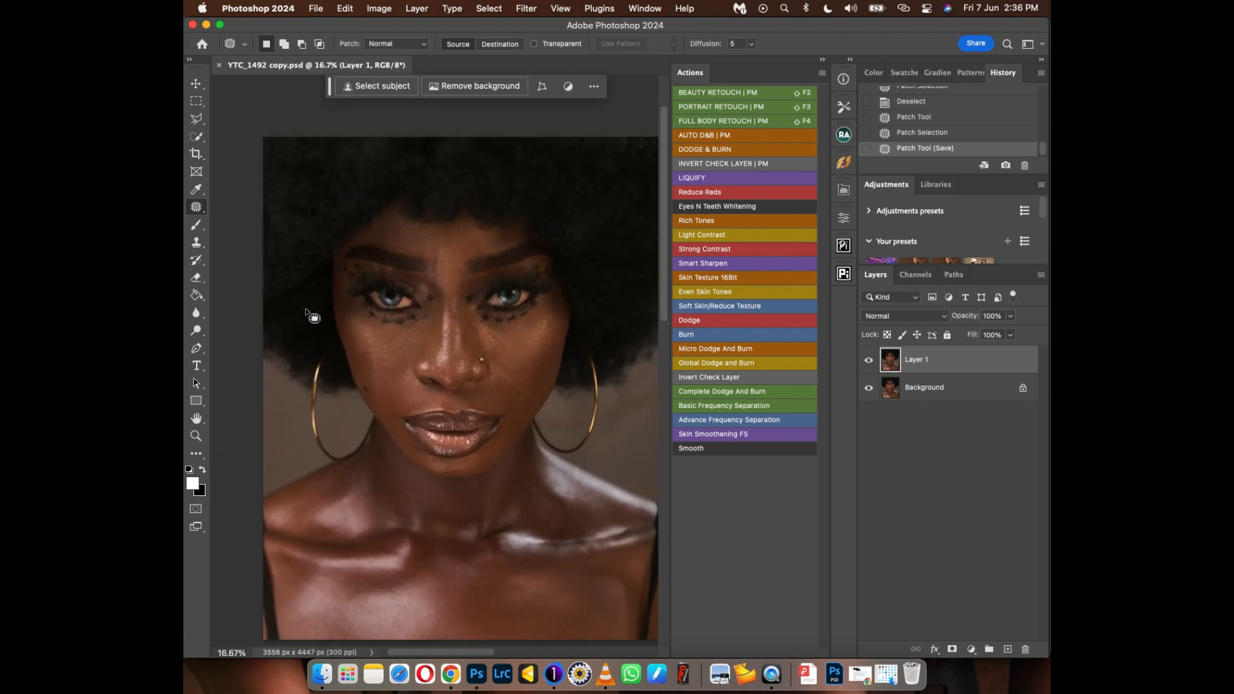
pyautogui.press('super+minus')
pyautogui.press('super+equal')
pyautogui.press('super+equal')
pyautogui.press('super+equal')
pyautogui.press('super+minus')
pyautogui.press('super+minus')
pyautogui.press('super+minus')
pyautogui.press('super+minus')
pyautogui.press('super+equal')
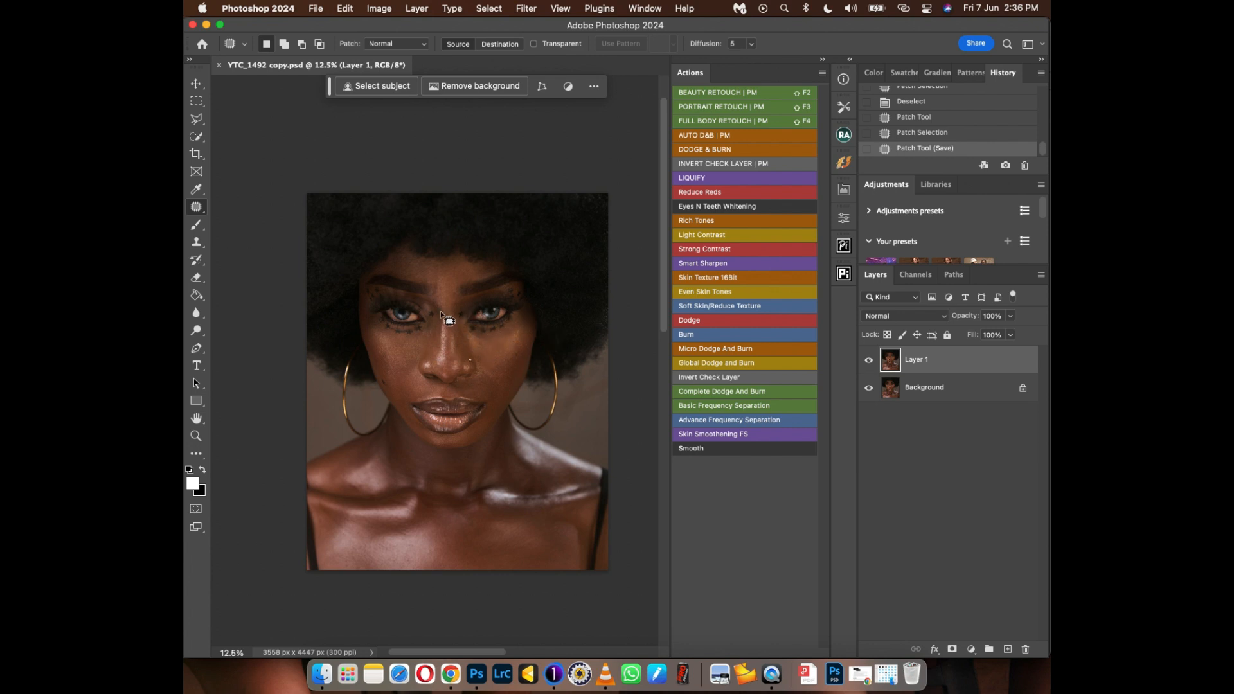
# Patch out the uneven skin spots below the eye and beside the nose
pyautogui.scroll(6, 448, 319)
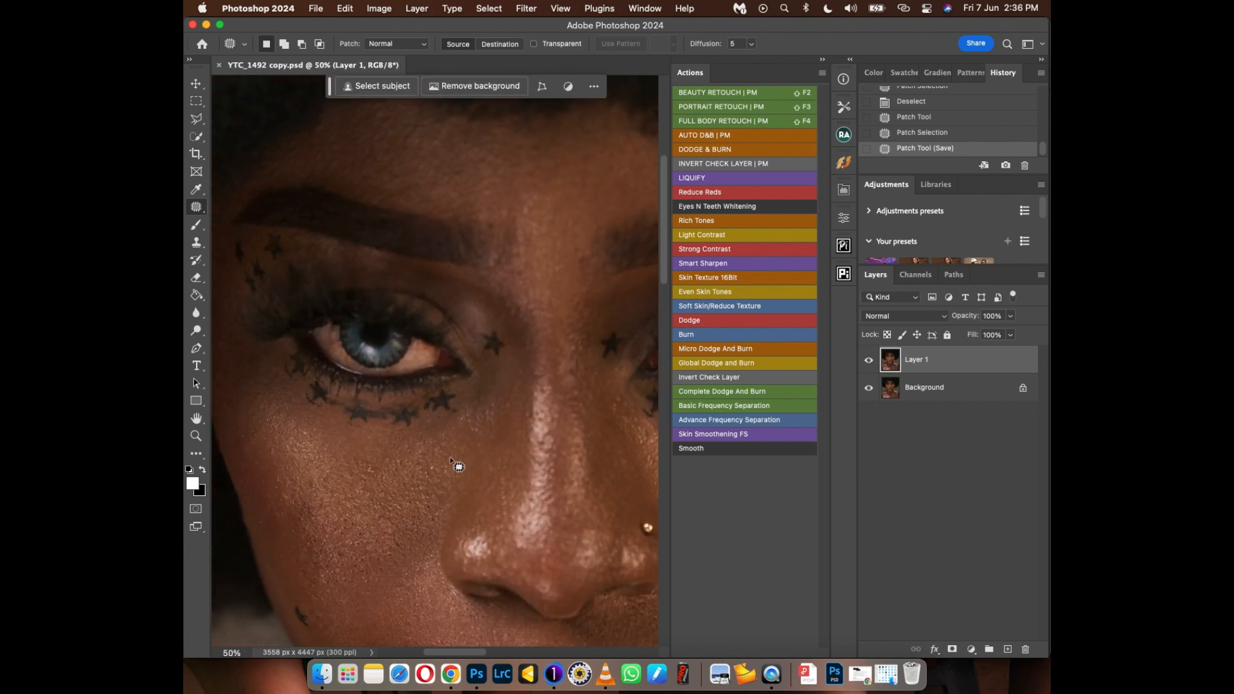
pyautogui.moveTo(367, 432); pyautogui.dragTo(364, 432)
pyautogui.moveTo(356, 428)
pyautogui.mouseDown()
pyautogui.moveTo(346, 454)
pyautogui.moveTo(323, 426)
pyautogui.moveTo(339, 443)
pyautogui.moveTo(314, 483)
pyautogui.moveTo(278, 504)
pyautogui.mouseUp()
pyautogui.press('super+d')
pyautogui.press('super+d')
pyautogui.moveTo(394, 510); pyautogui.dragTo(284, 481)
pyautogui.moveTo(487, 475)
pyautogui.mouseDown()
pyautogui.moveTo(419, 455)
pyautogui.moveTo(435, 485)
pyautogui.moveTo(480, 501)
pyautogui.moveTo(452, 518)
pyautogui.mouseUp()
pyautogui.press('super+d')
pyautogui.moveTo(527, 498)
pyautogui.mouseDown()
pyautogui.moveTo(511, 528)
pyautogui.moveTo(537, 531)
pyautogui.mouseUp()
# Patch the skin at the inner end of the eyebrow and save the document
pyautogui.moveTo(381, 514); pyautogui.dragTo(476, 587)
pyautogui.moveTo(319, 553); pyautogui.dragTo(478, 549)
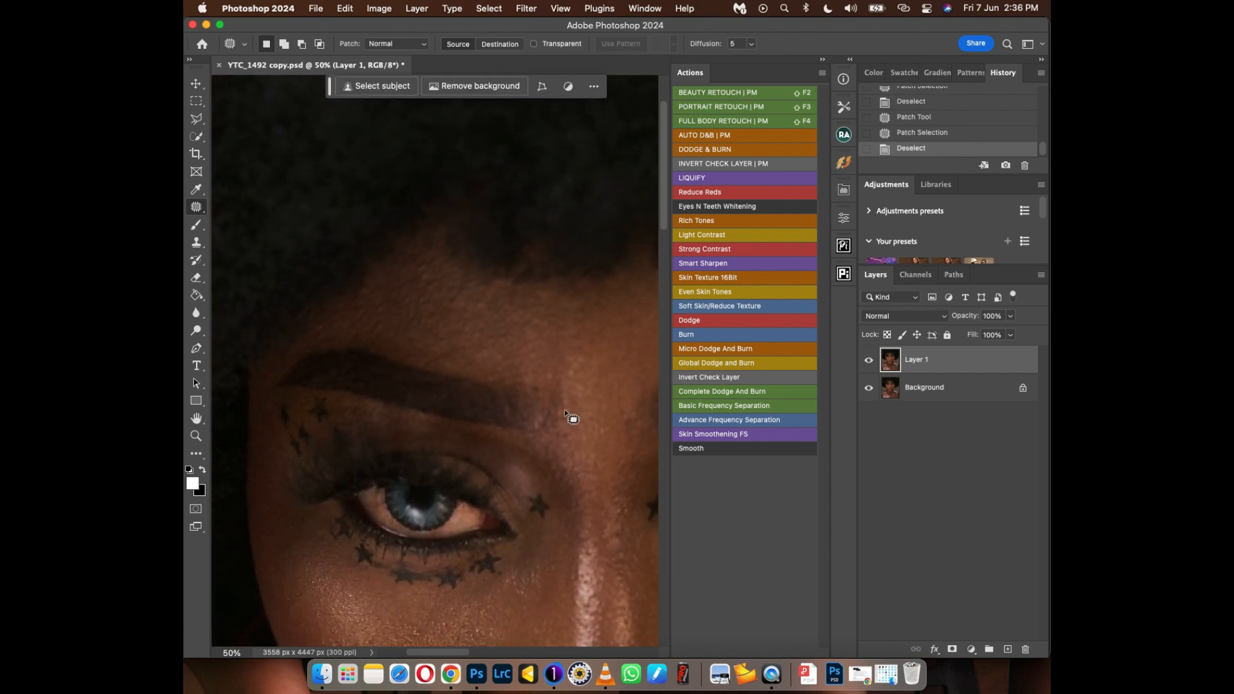
pyautogui.moveTo(538, 382); pyautogui.dragTo(537, 384)
pyautogui.moveTo(539, 386); pyautogui.dragTo(565, 384)
pyautogui.press('super+d')
pyautogui.press('super+s')
pyautogui.press('super+minus')
pyautogui.press('super+minus')
pyautogui.press('super+minus')
pyautogui.press('super+minus')
pyautogui.press('super+minus')
pyautogui.press('super+minus')
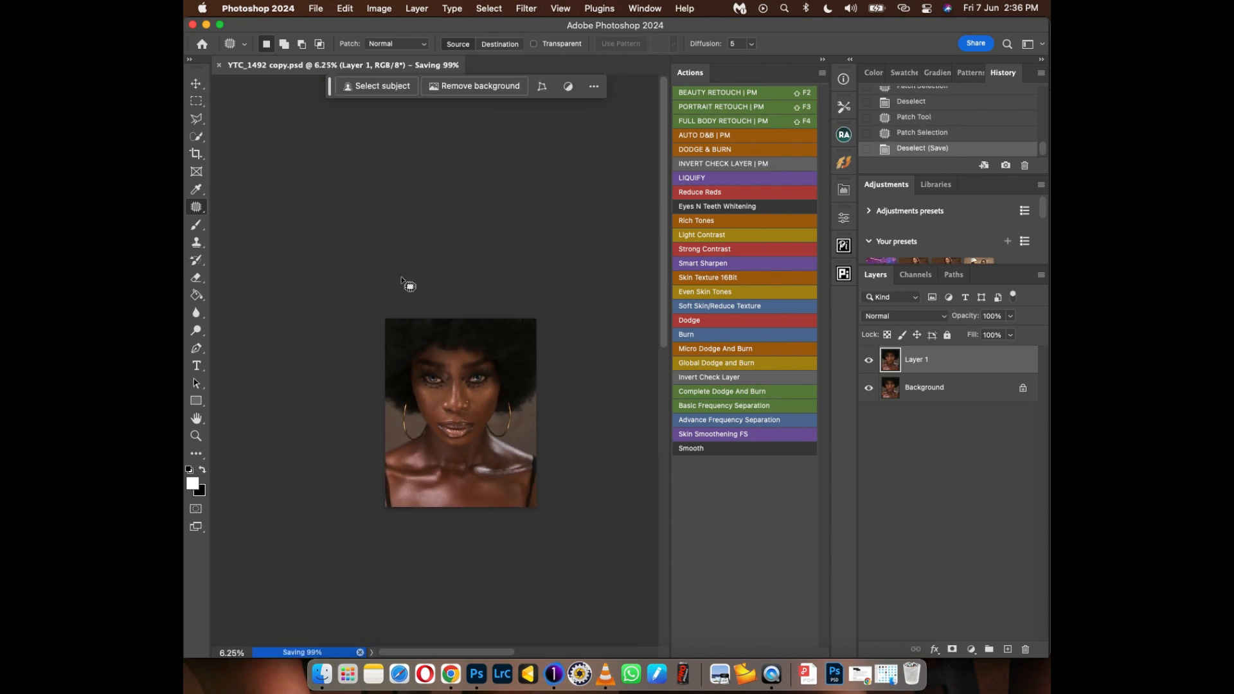
# Run the BEAUTY RETOUCH | PM action and select the « PAINT HERE mask inside its layer group
pyautogui.press('super+plus')
pyautogui.press('super+plus')
pyautogui.press('super+minus')
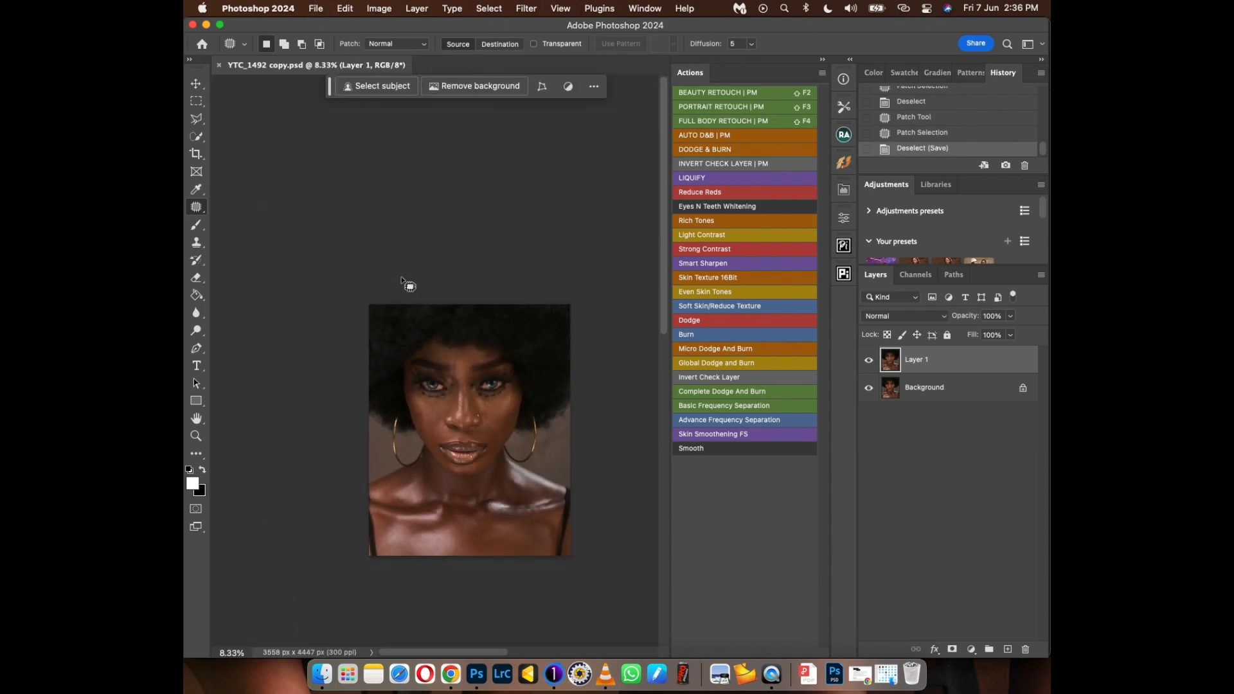
pyautogui.press('super+plus')
pyautogui.scroll(-5, 422, 422)
pyautogui.hscroll(2, 422, 423)
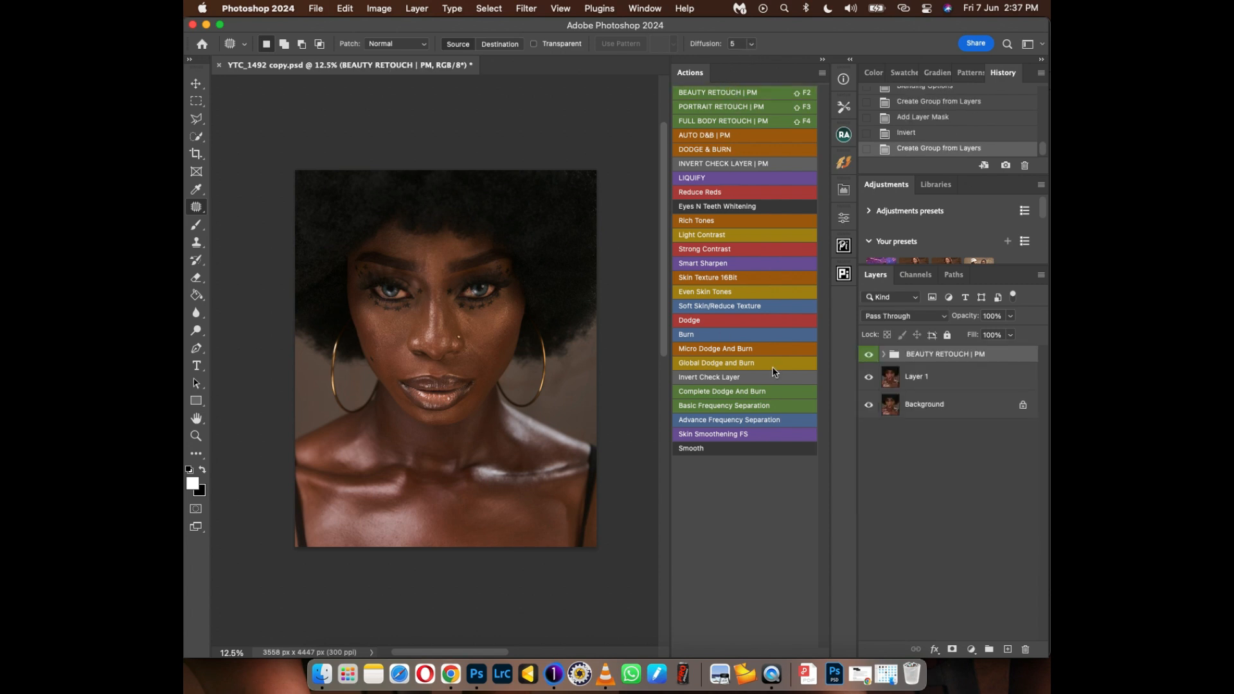
pyautogui.click(884, 354)
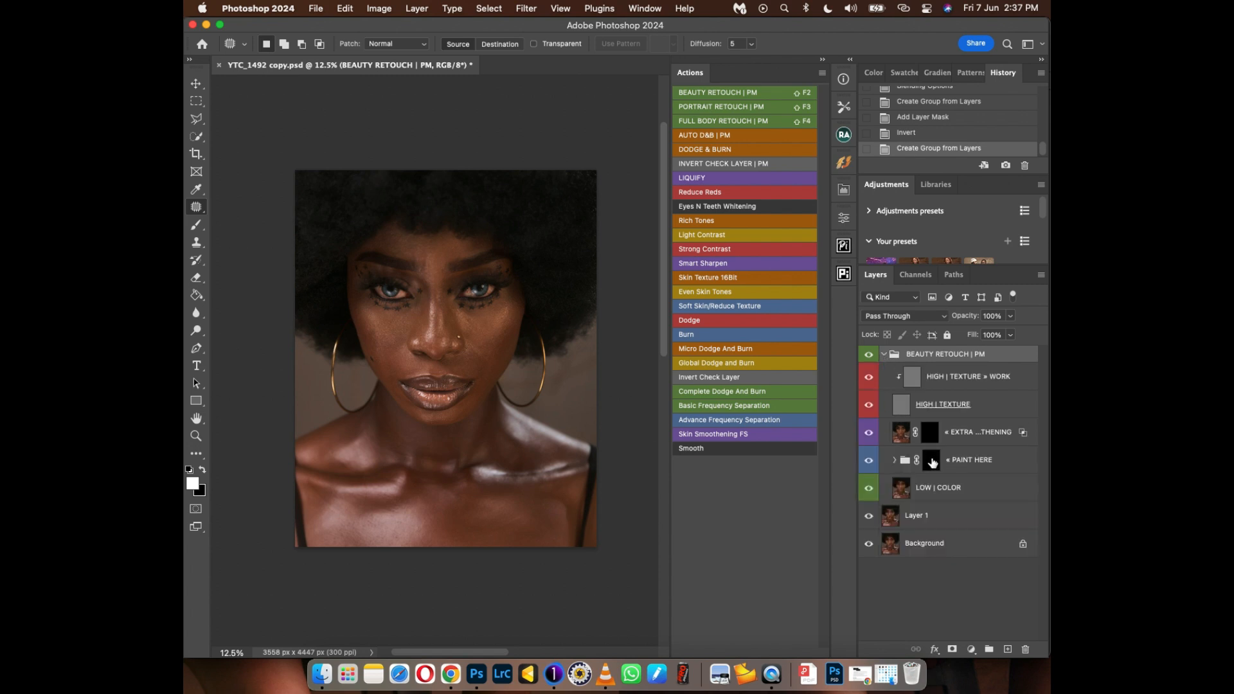
pyautogui.click(932, 464)
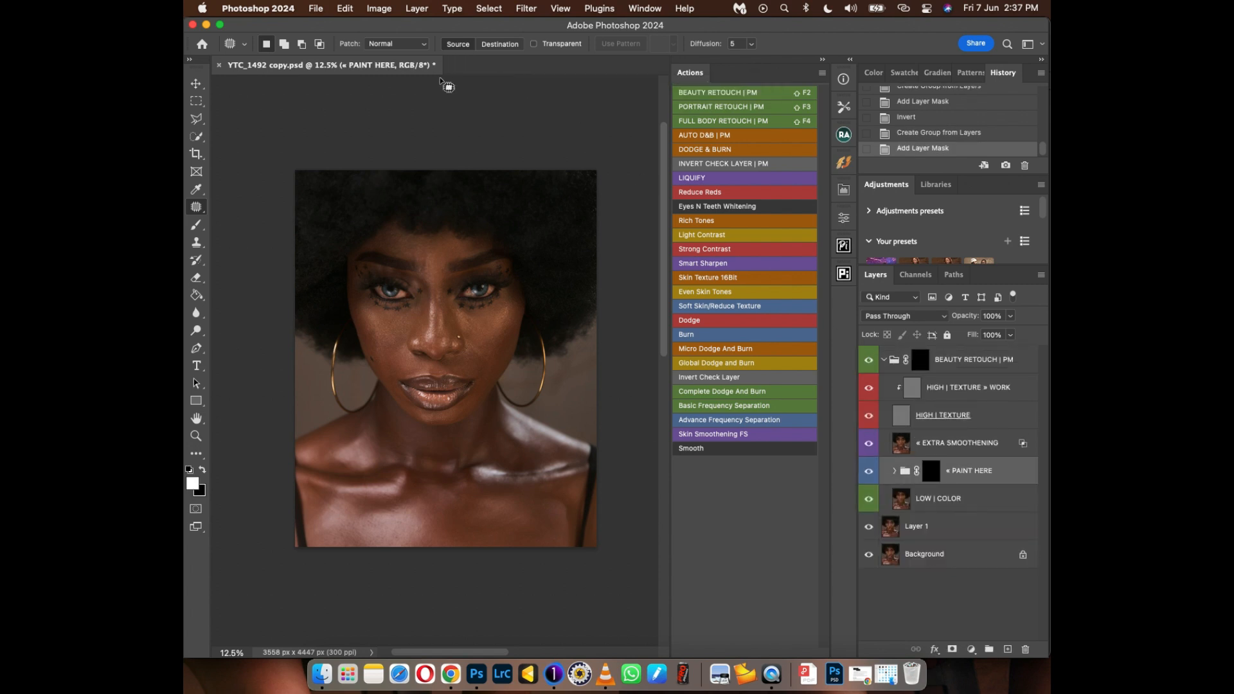
# Make a quick selection on Layer 1 covering the model from chest to face
pyautogui.press('b')
pyautogui.press('w')
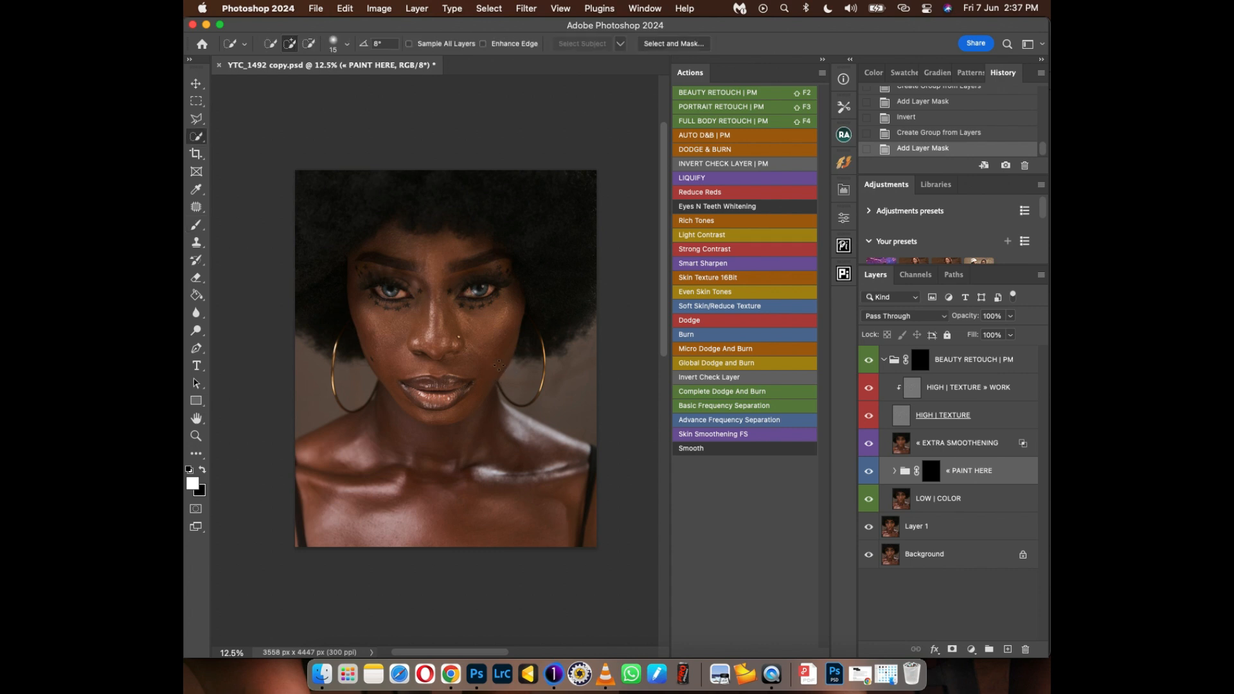
pyautogui.click(918, 537)
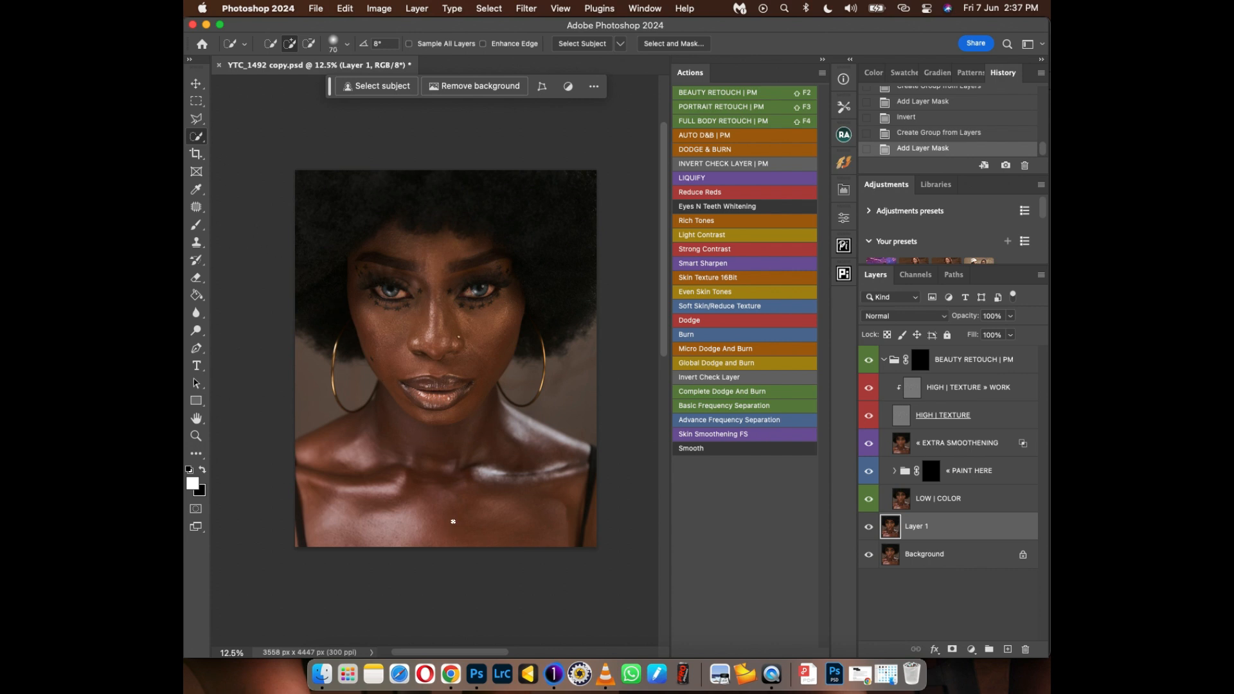
pyautogui.moveTo(453, 522); pyautogui.dragTo(437, 312)
pyautogui.press('super+a')
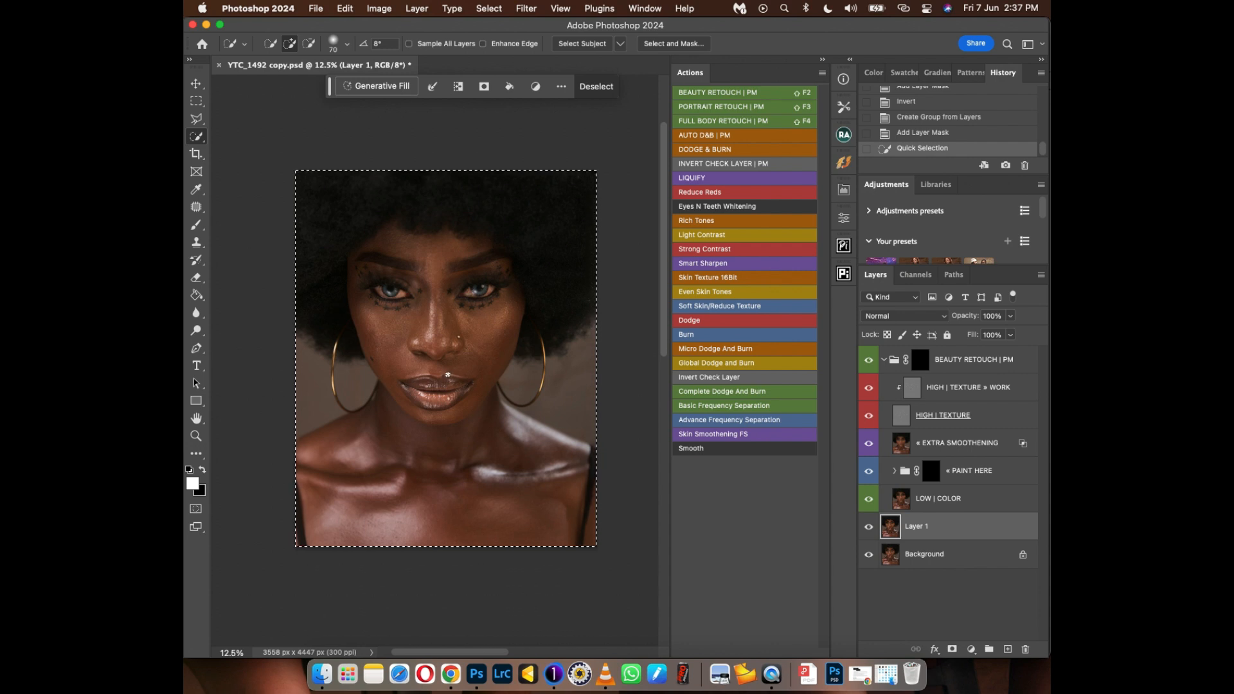
# Subtract the background and hair from the selection and refine it along the hairline so it covers only the skin
pyautogui.press('alt')
pyautogui.keyDown('alt'); pyautogui.click(527, 387); pyautogui.keyUp('alt')
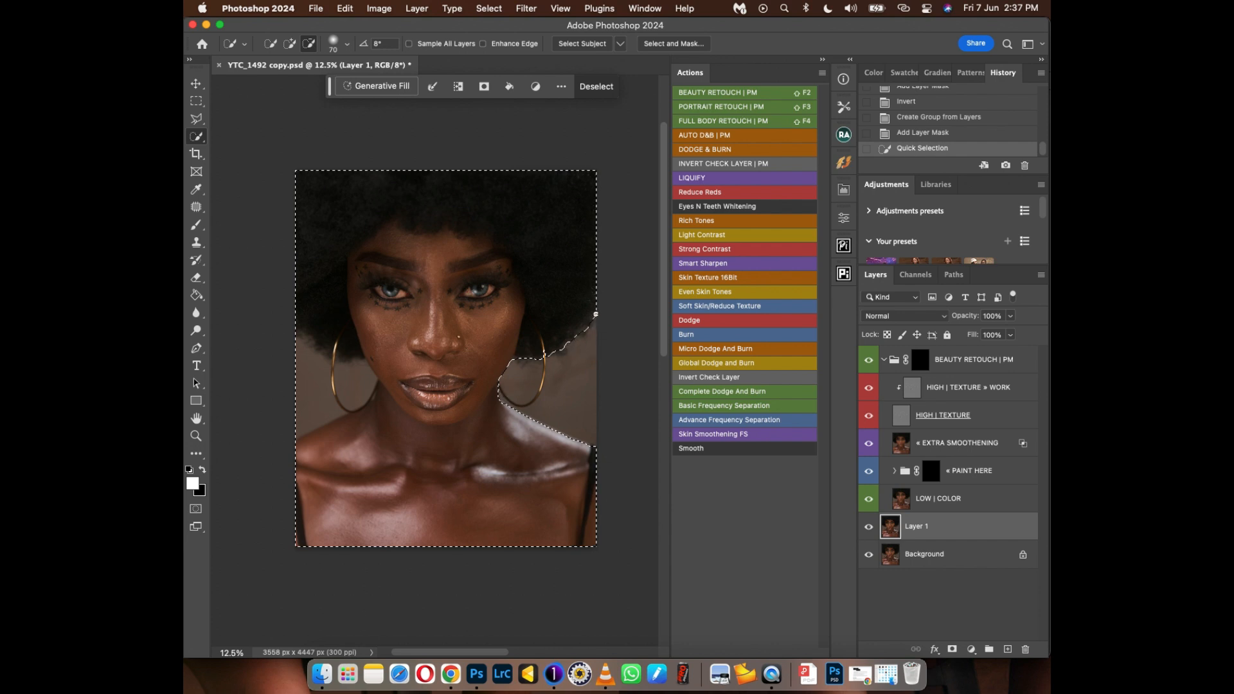
pyautogui.moveTo(397, 191)
pyautogui.mouseDown()
pyautogui.moveTo(341, 212)
pyautogui.moveTo(317, 256)
pyautogui.mouseUp()
pyautogui.moveTo(295, 499); pyautogui.dragTo(296, 506)
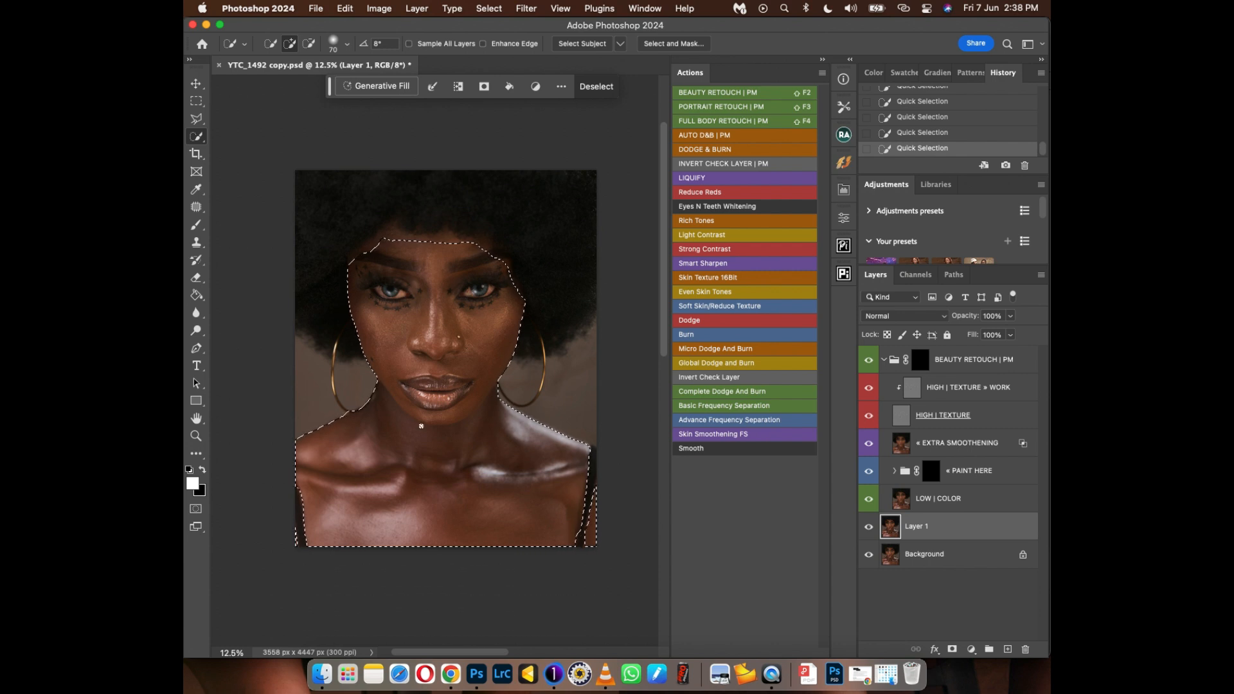
pyautogui.press('b')
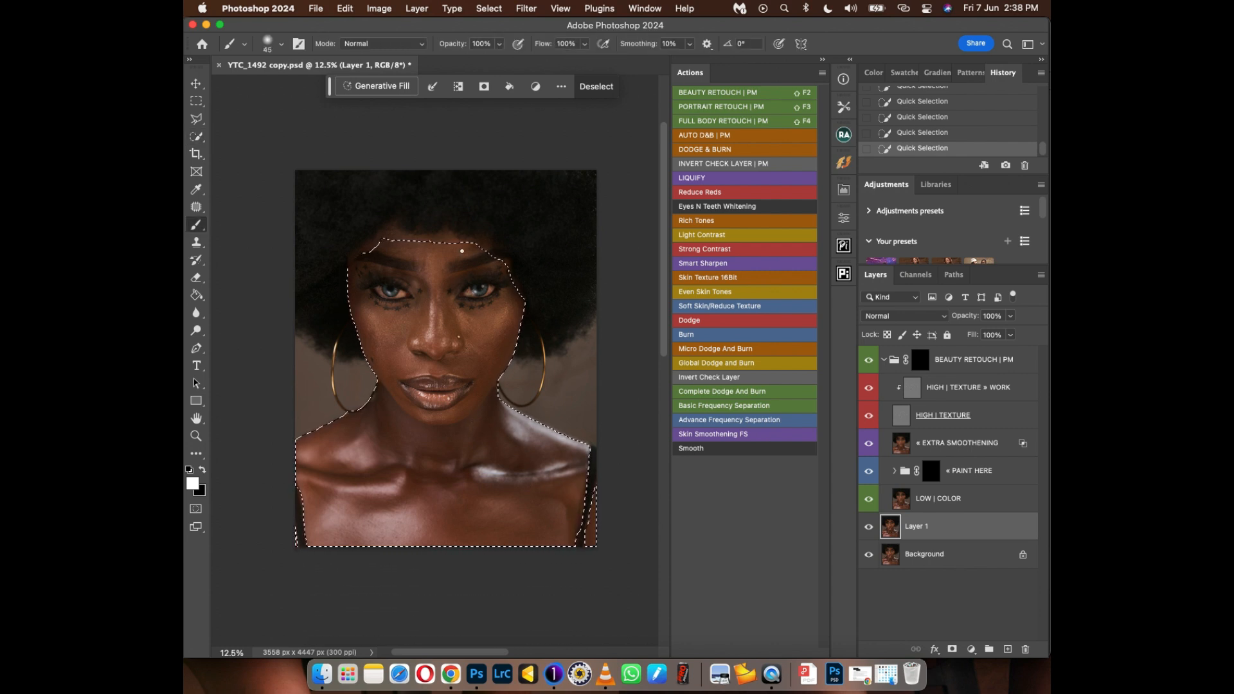
pyautogui.press('w')
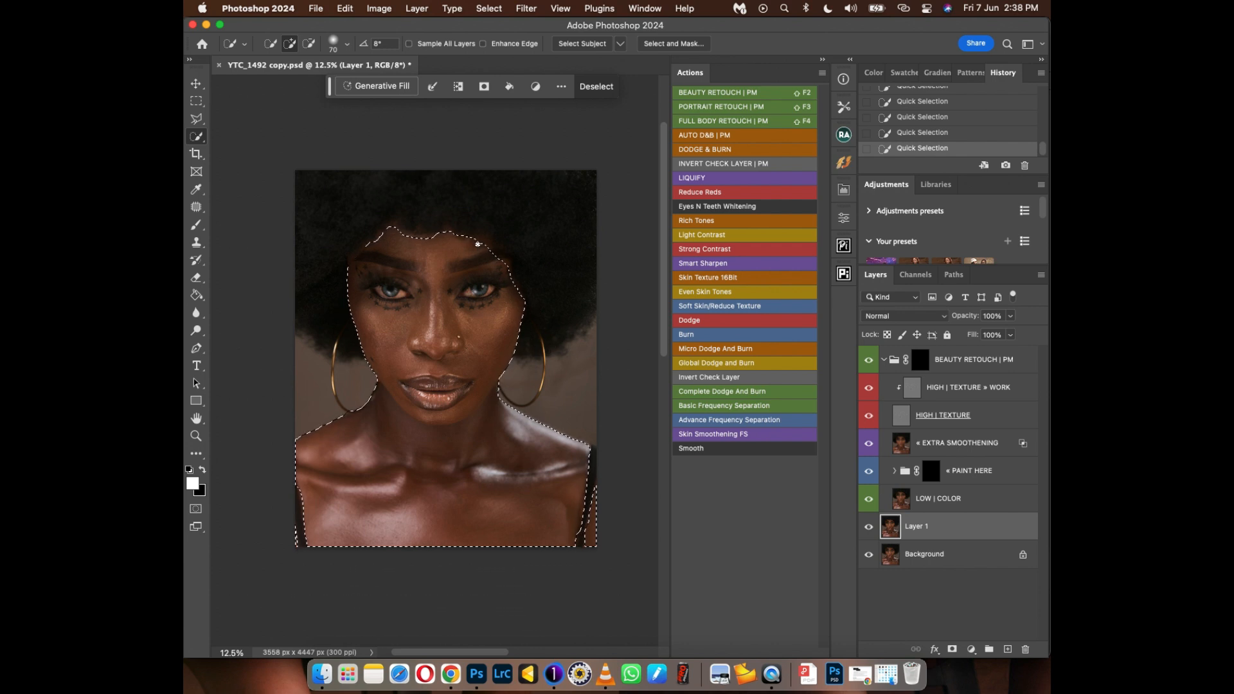
pyautogui.press('v')
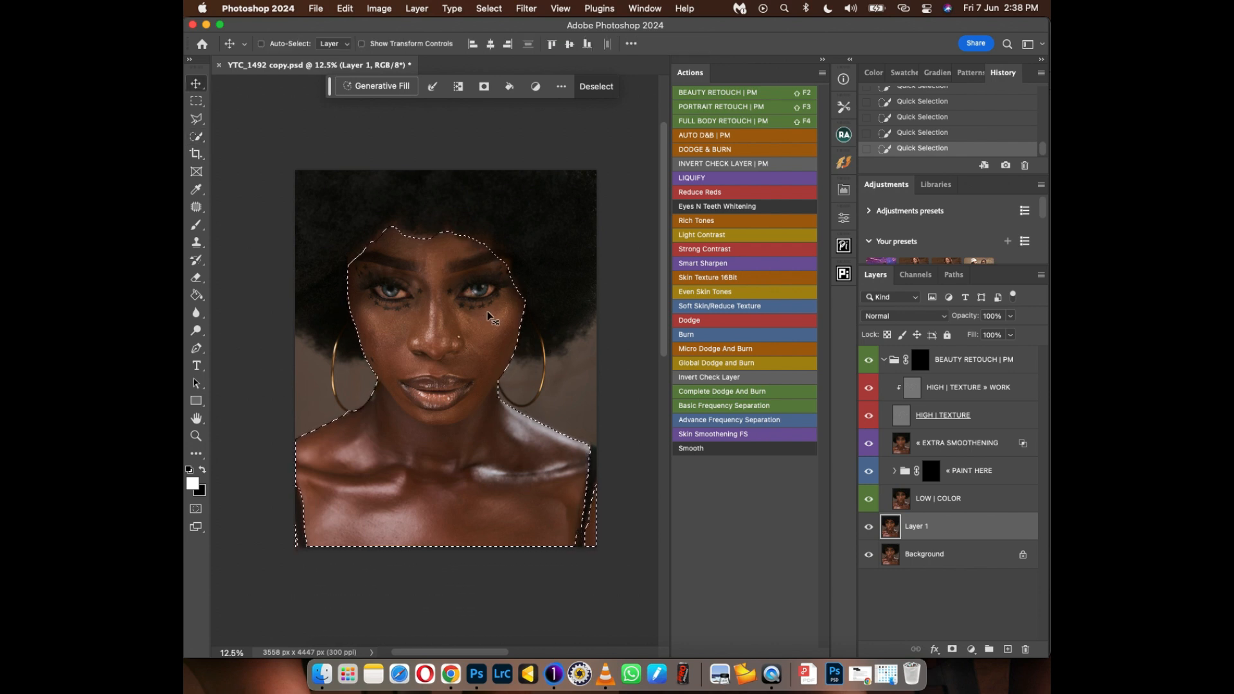
# Paint white over the selected face and body skin on the « PAINT HERE mask with a very large brush
pyautogui.press('b')
pyautogui.moveTo(505, 364); pyautogui.dragTo(553, 363)
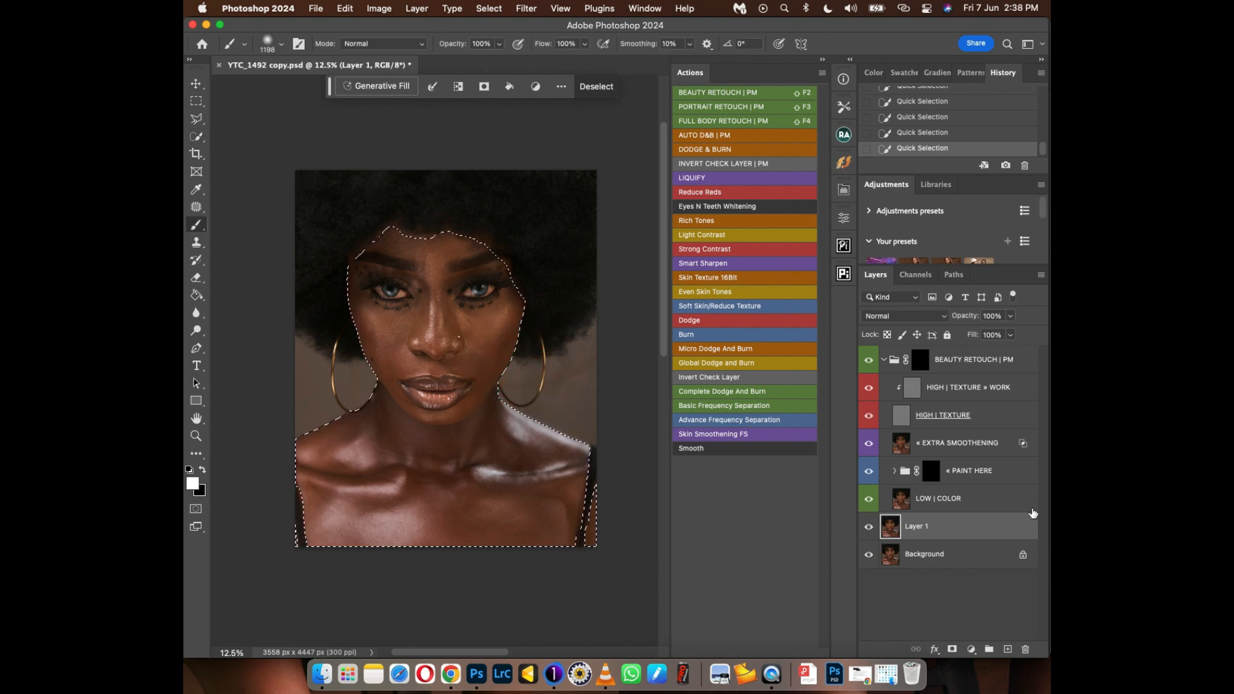
pyautogui.click(931, 471)
pyautogui.moveTo(460, 394); pyautogui.dragTo(449, 394)
pyautogui.moveTo(469, 314)
pyautogui.mouseDown()
pyautogui.moveTo(422, 351)
pyautogui.moveTo(338, 351)
pyautogui.moveTo(352, 387)
pyautogui.moveTo(383, 407)
pyautogui.moveTo(413, 402)
pyautogui.moveTo(428, 357)
pyautogui.mouseUp()
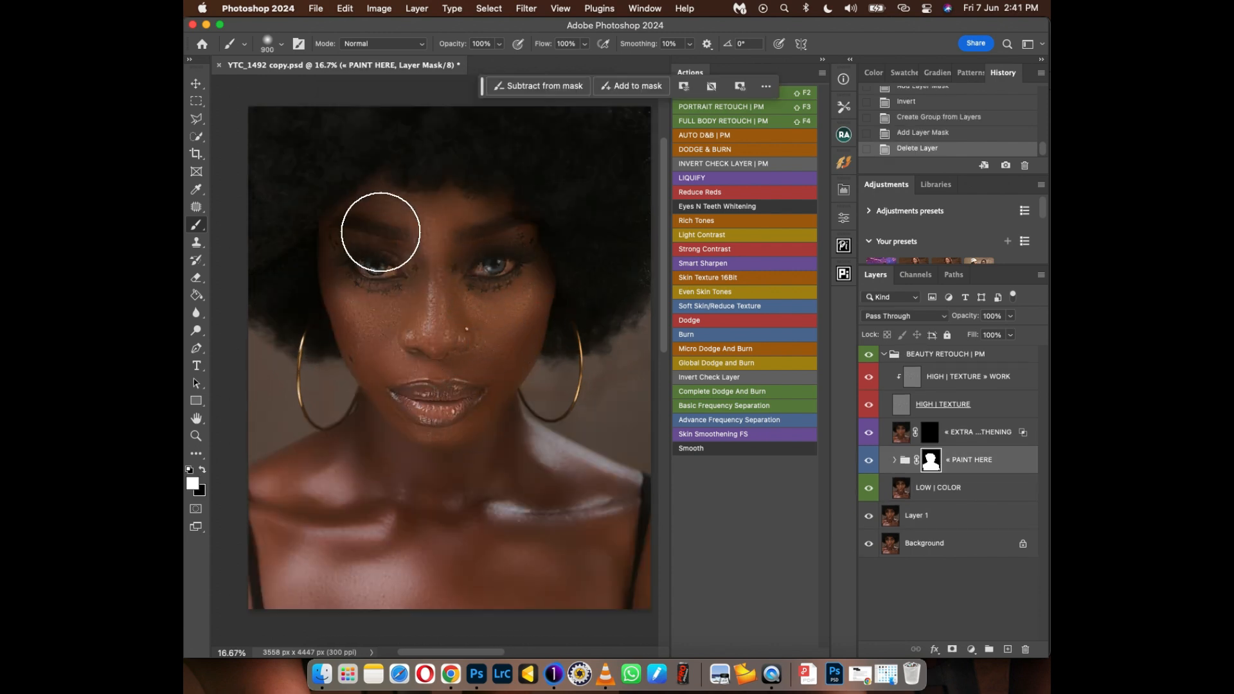
# Load the « PAINT HERE mask as a selection, brush white over the neck and chest skin inside it, and deselect
pyautogui.moveTo(376, 463)
pyautogui.mouseDown()
pyautogui.moveTo(377, 449)
pyautogui.moveTo(377, 482)
pyautogui.mouseUp()
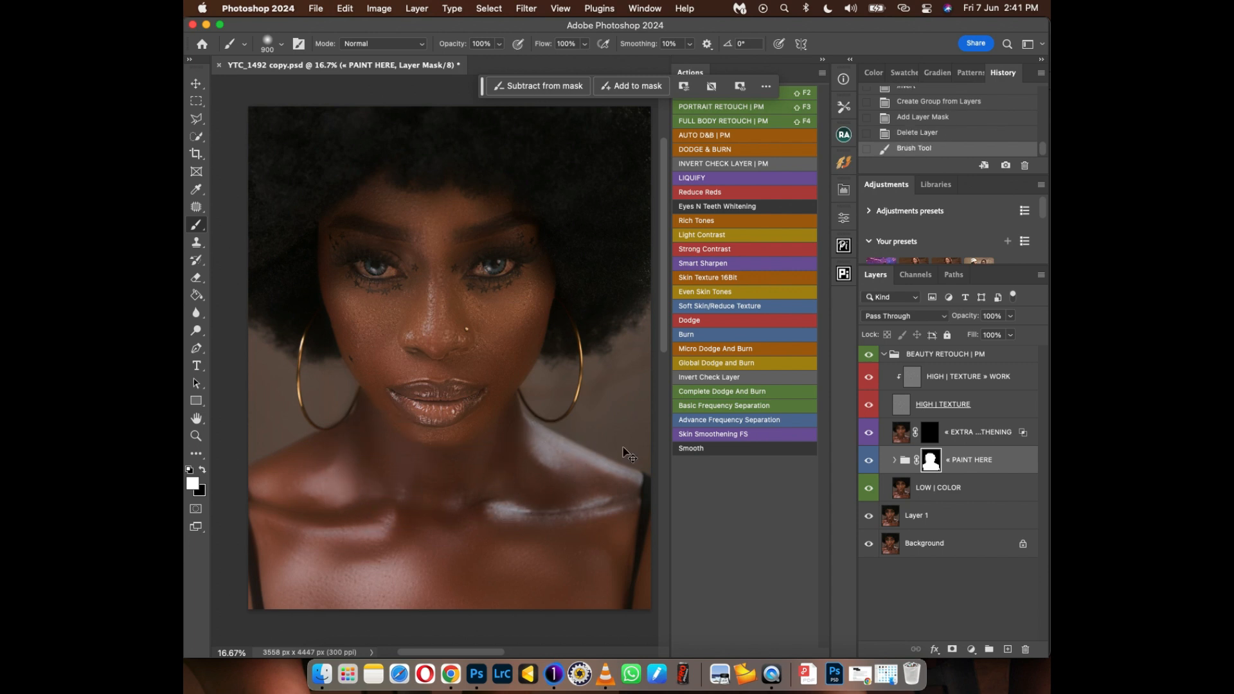
pyautogui.press('super+z')
pyautogui.keyDown('super'); pyautogui.click(930, 462); pyautogui.keyUp('super')
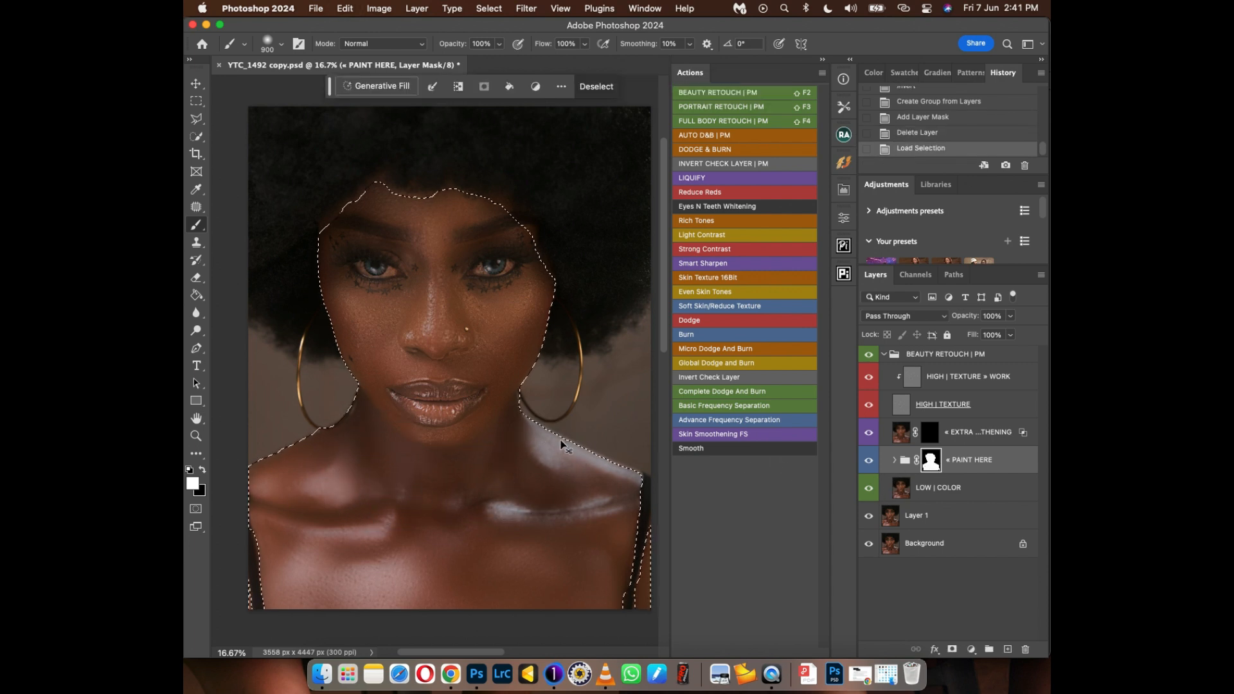
pyautogui.moveTo(473, 424); pyautogui.dragTo(495, 453)
pyautogui.press('super+z')
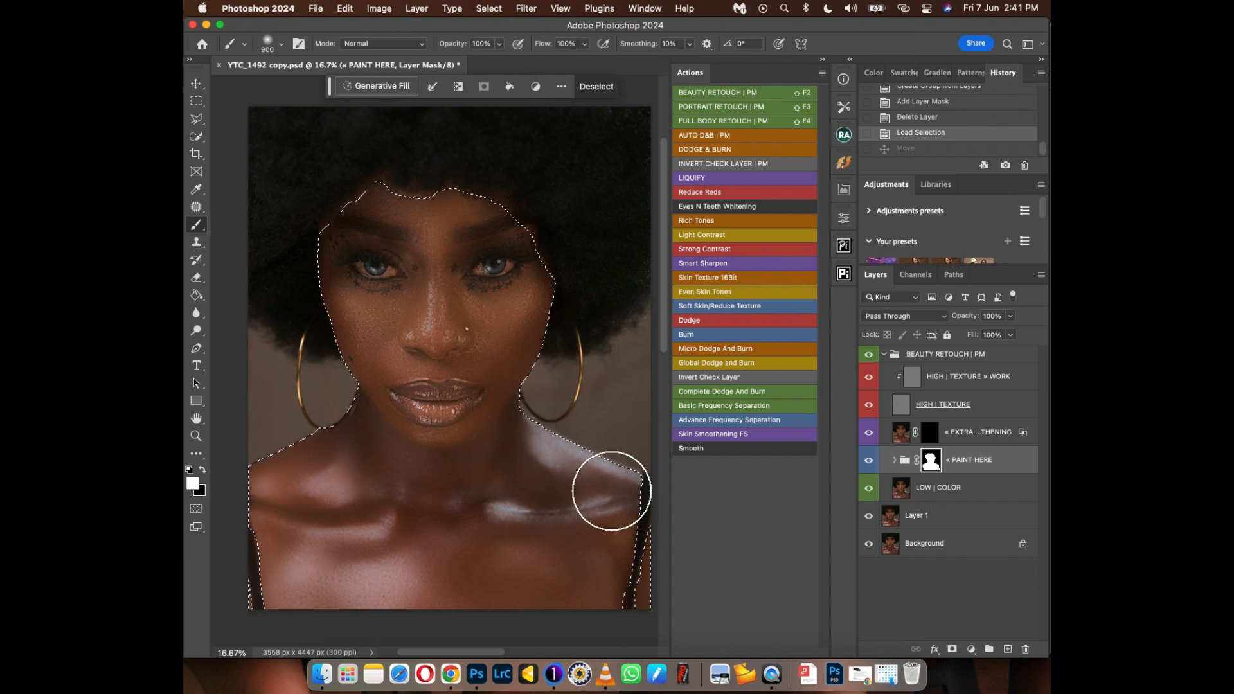
pyautogui.click(507, 417)
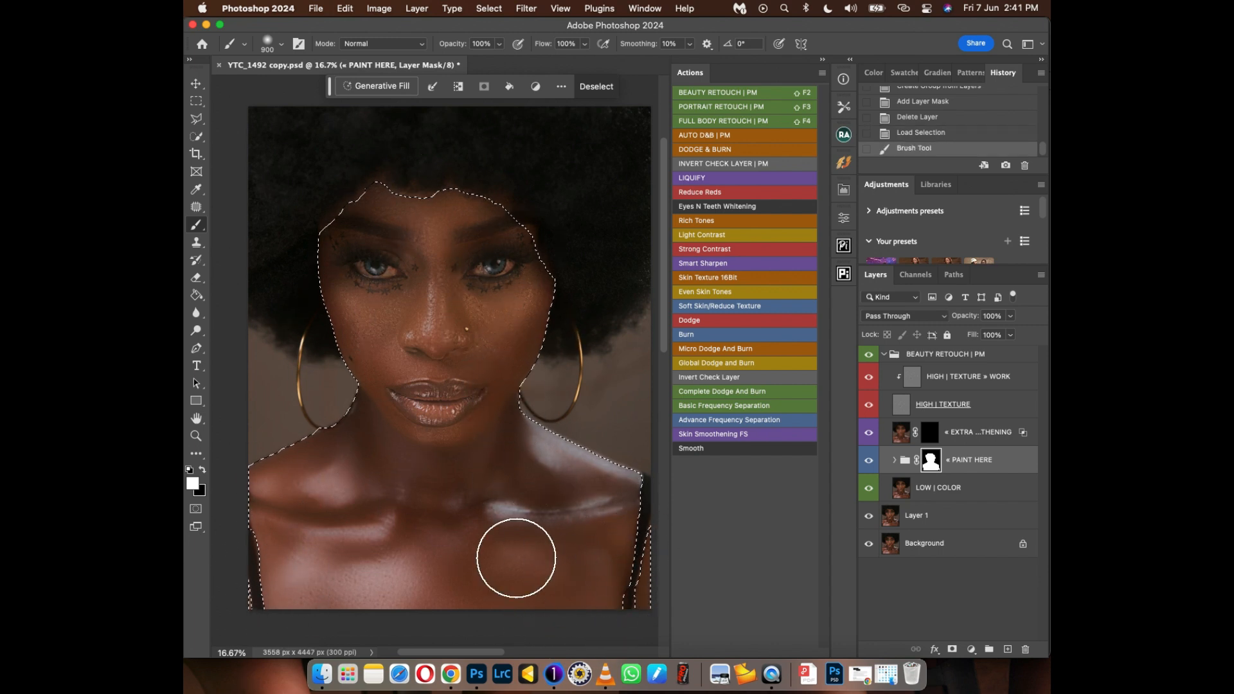
pyautogui.click(435, 534)
pyautogui.press('super+d')
# Paint black with a size 90 brush over the first eye, its lashes and the stars around it on the « PAINT HERE mask
pyautogui.press('super+equal')
pyautogui.press('super+equal')
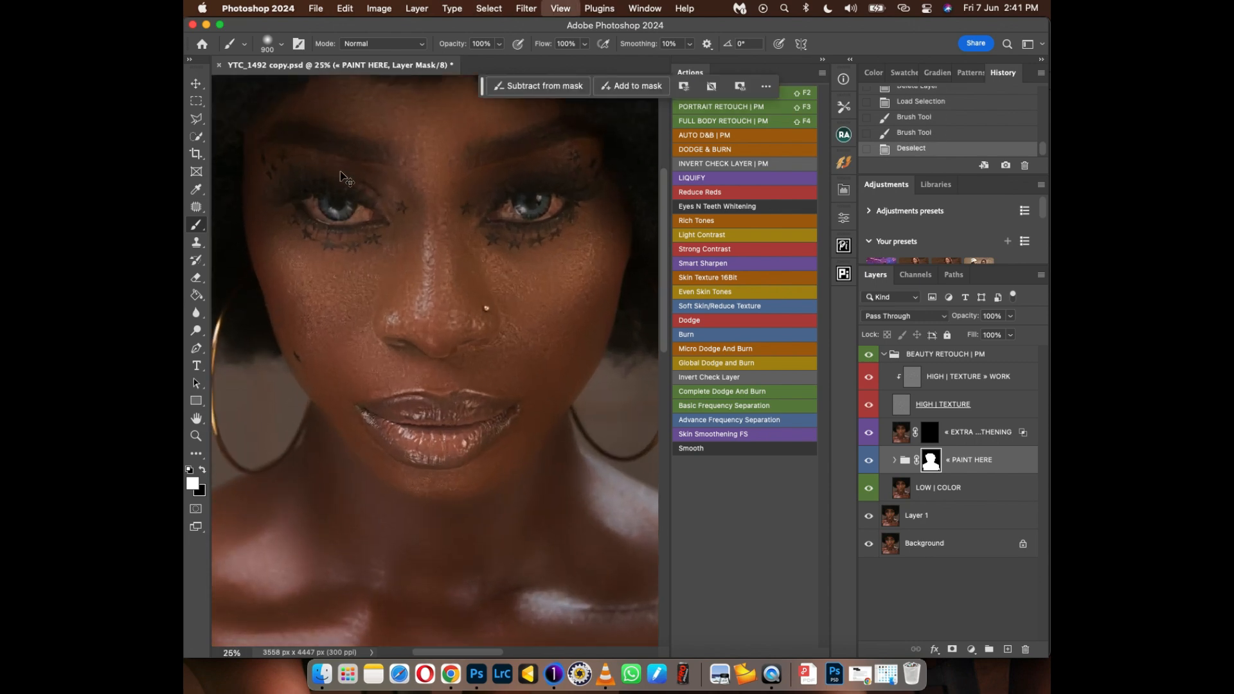
pyautogui.press('super+equal')
pyautogui.moveTo(344, 138); pyautogui.dragTo(366, 385)
pyautogui.press('super+equal')
pyautogui.moveTo(250, 173); pyautogui.dragTo(388, 311)
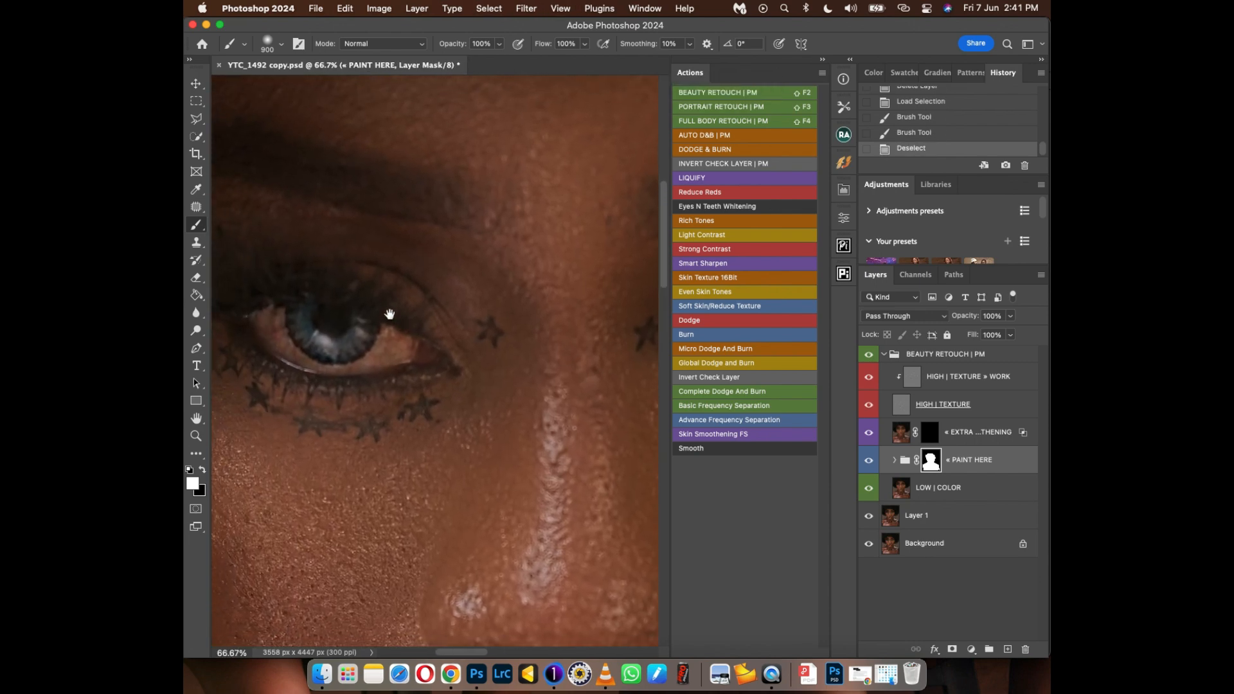
pyautogui.press('[')
pyautogui.press('[')
pyautogui.press('[')
pyautogui.press('[')
pyautogui.press('[')
pyautogui.press('[')
pyautogui.press('[')
pyautogui.press('[')
pyautogui.press('[')
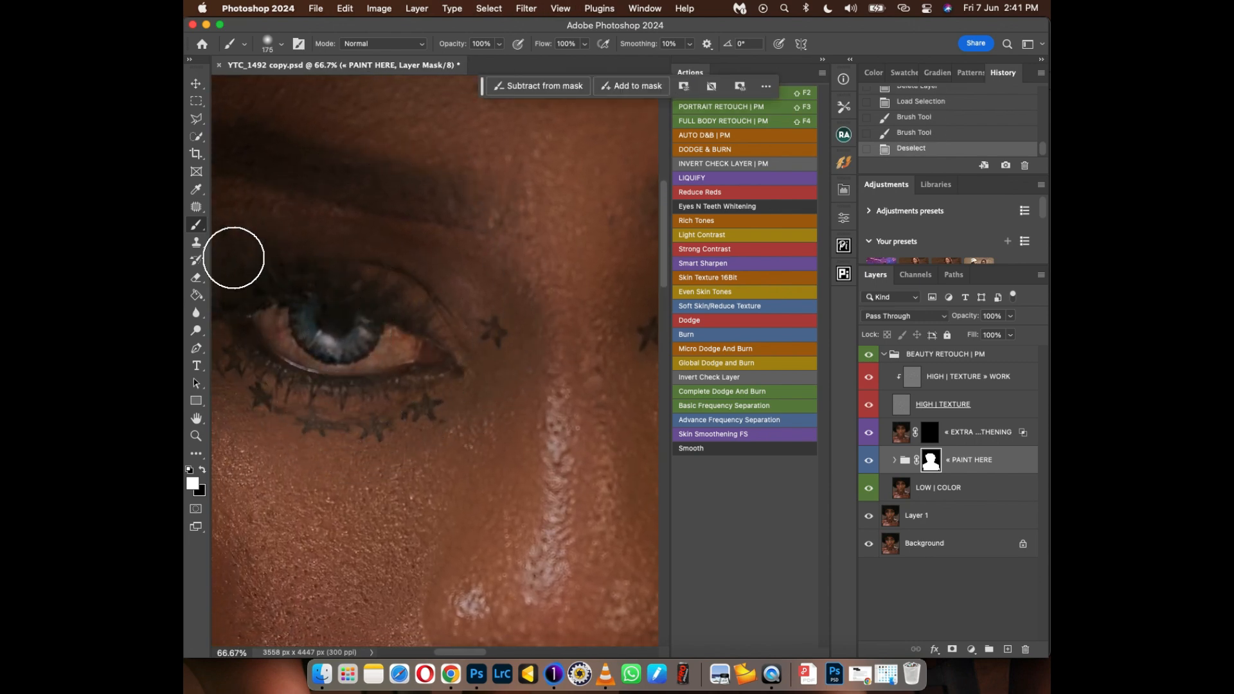
pyautogui.press('super+minus')
pyautogui.press('[')
pyautogui.press('[')
pyautogui.press('[')
pyautogui.press('[')
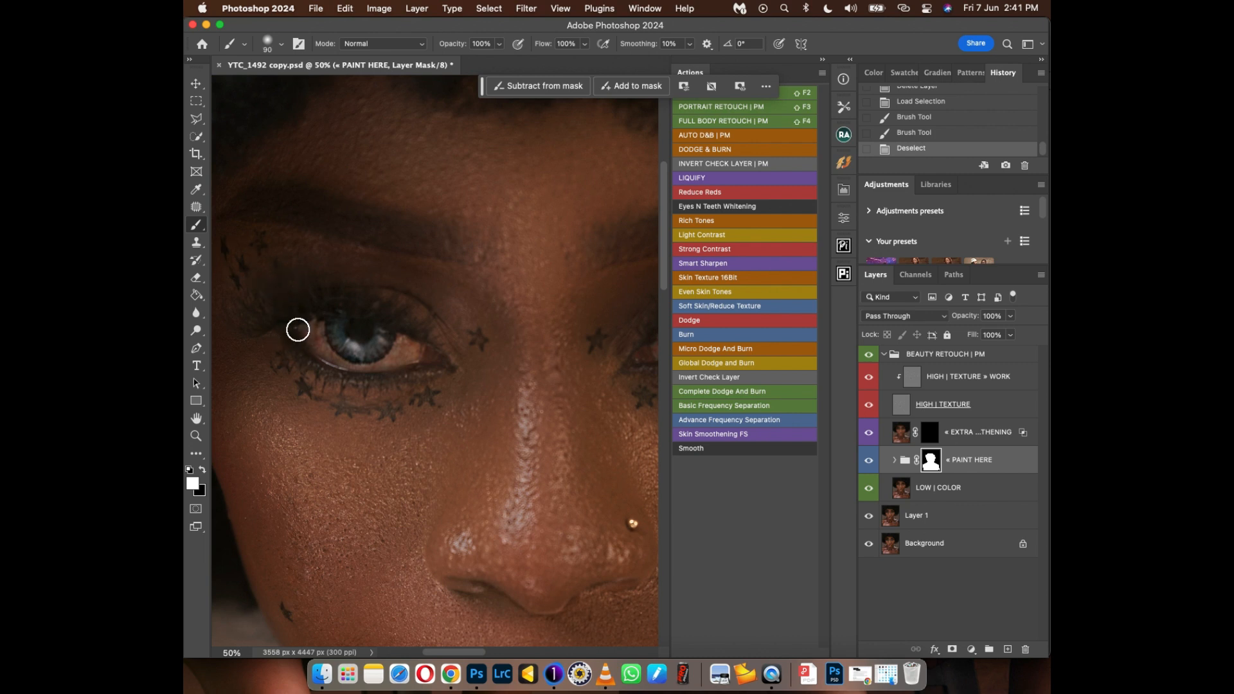
pyautogui.press('x')
pyautogui.moveTo(320, 331)
pyautogui.mouseDown()
pyautogui.moveTo(353, 366)
pyautogui.moveTo(383, 372)
pyautogui.moveTo(416, 355)
pyautogui.mouseUp()
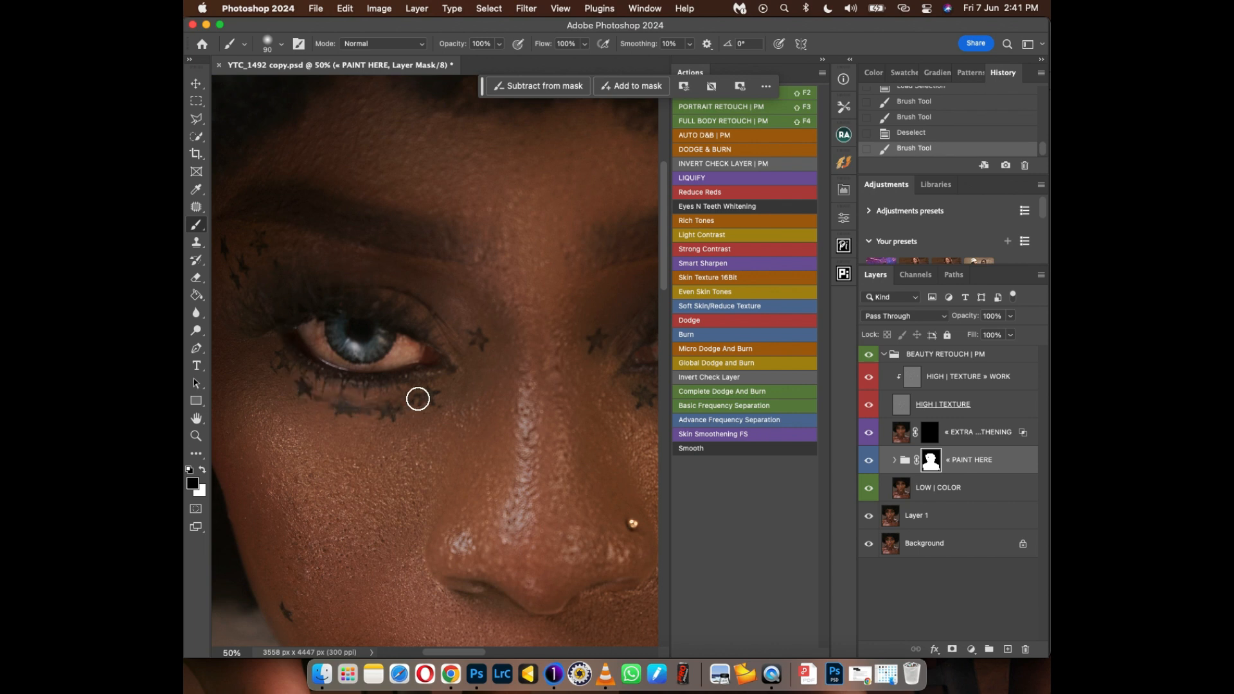
pyautogui.moveTo(304, 384)
pyautogui.mouseDown()
pyautogui.moveTo(333, 396)
pyautogui.moveTo(281, 354)
pyautogui.moveTo(265, 303)
pyautogui.moveTo(316, 289)
pyautogui.moveTo(464, 342)
pyautogui.mouseUp()
# Brush the eyebrow, nearby star makeup and the other eye out of the « PAINT HERE mask, enlarging the brush to 100
pyautogui.moveTo(385, 351)
pyautogui.mouseDown()
pyautogui.moveTo(522, 411)
pyautogui.moveTo(368, 336)
pyautogui.moveTo(398, 297)
pyautogui.mouseUp()
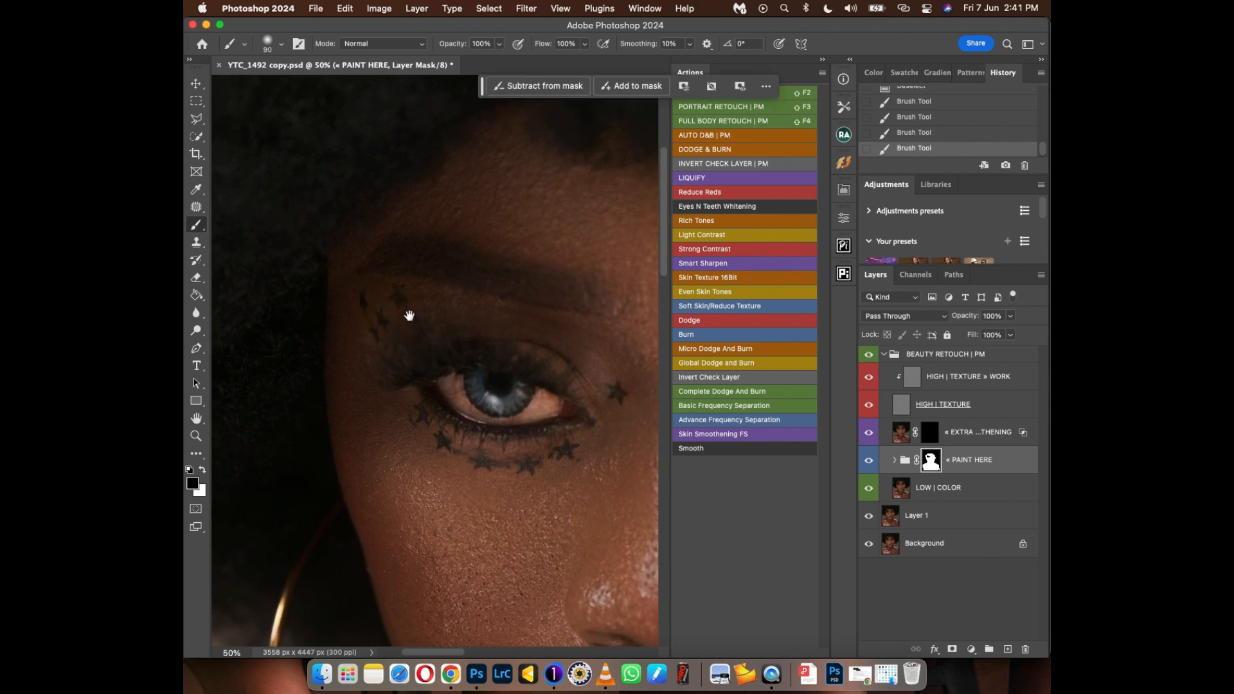
pyautogui.moveTo(508, 329); pyautogui.dragTo(445, 392)
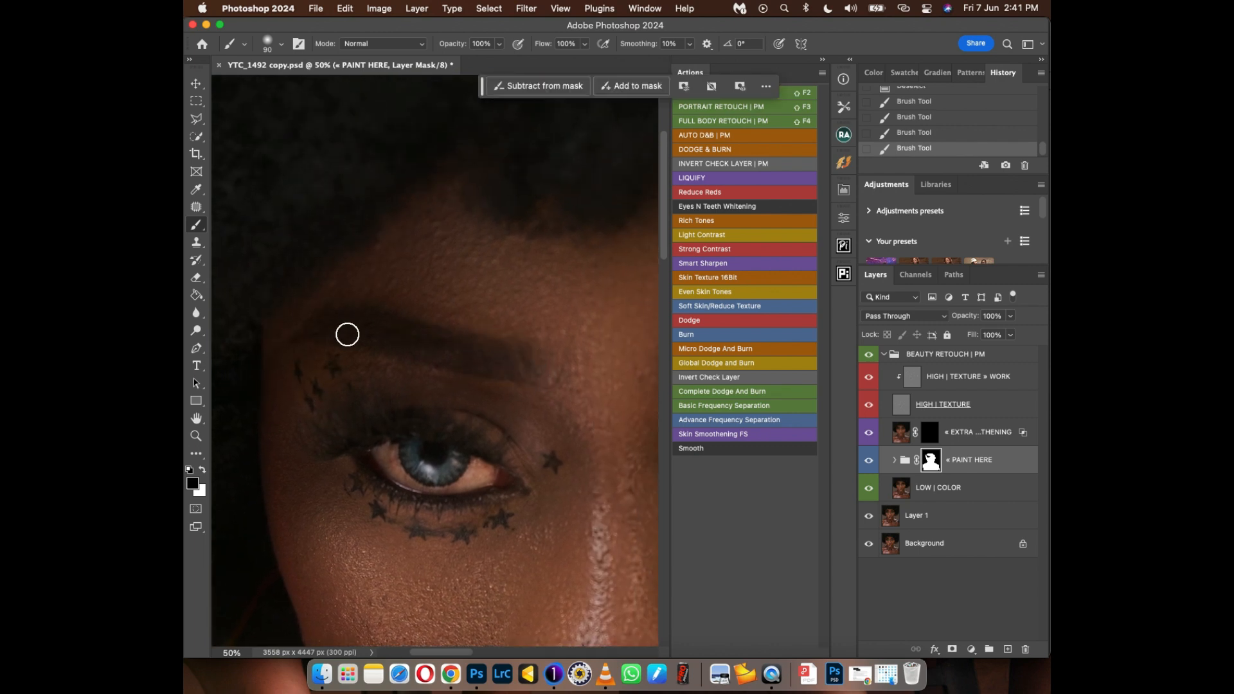
pyautogui.moveTo(319, 328)
pyautogui.mouseDown()
pyautogui.moveTo(368, 308)
pyautogui.moveTo(497, 347)
pyautogui.moveTo(518, 372)
pyautogui.mouseUp()
pyautogui.moveTo(356, 394)
pyautogui.mouseDown()
pyautogui.moveTo(417, 347)
pyautogui.moveTo(353, 353)
pyautogui.mouseUp()
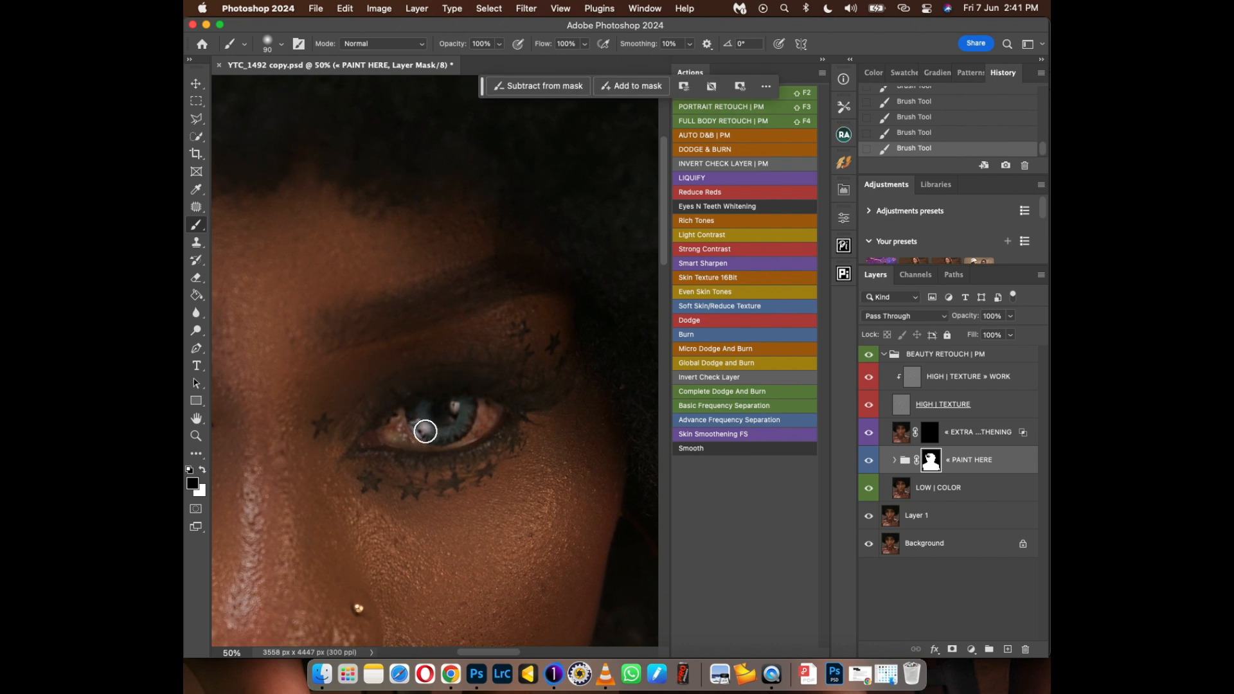
pyautogui.press(']')
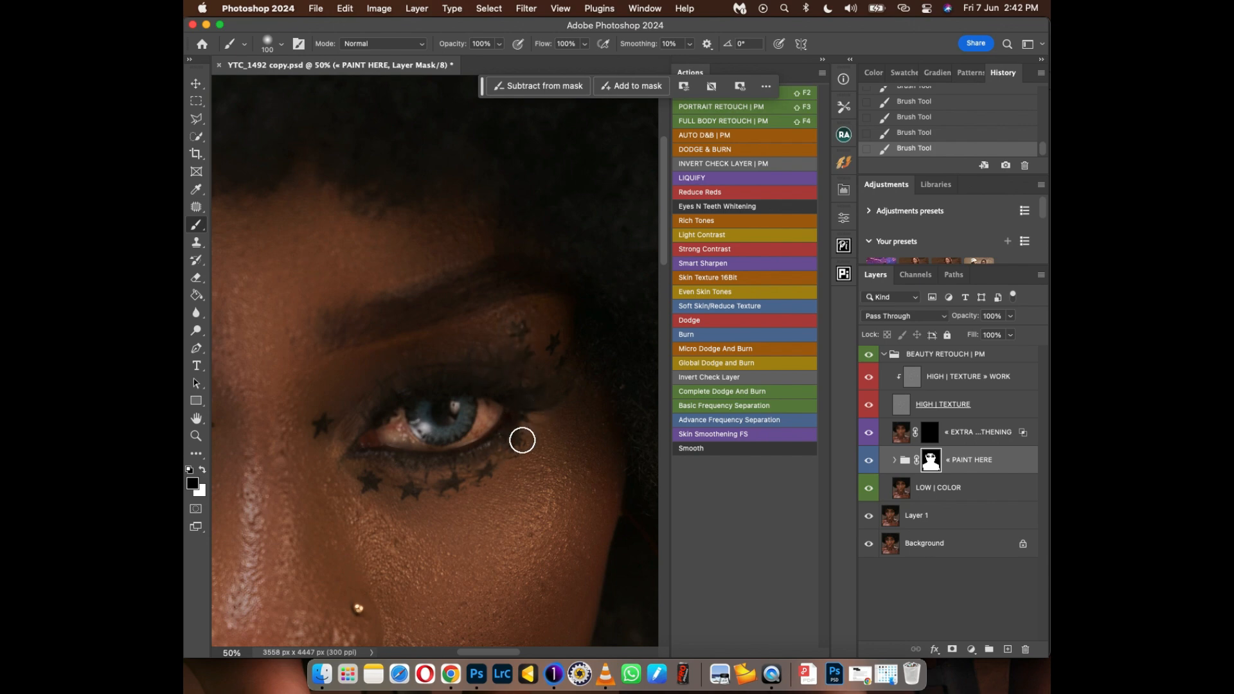
# Brush the nostrils and lips out of the « PAINT HERE mask in black, adjusting the brush size between 60 and 100
pyautogui.press('super+minus')
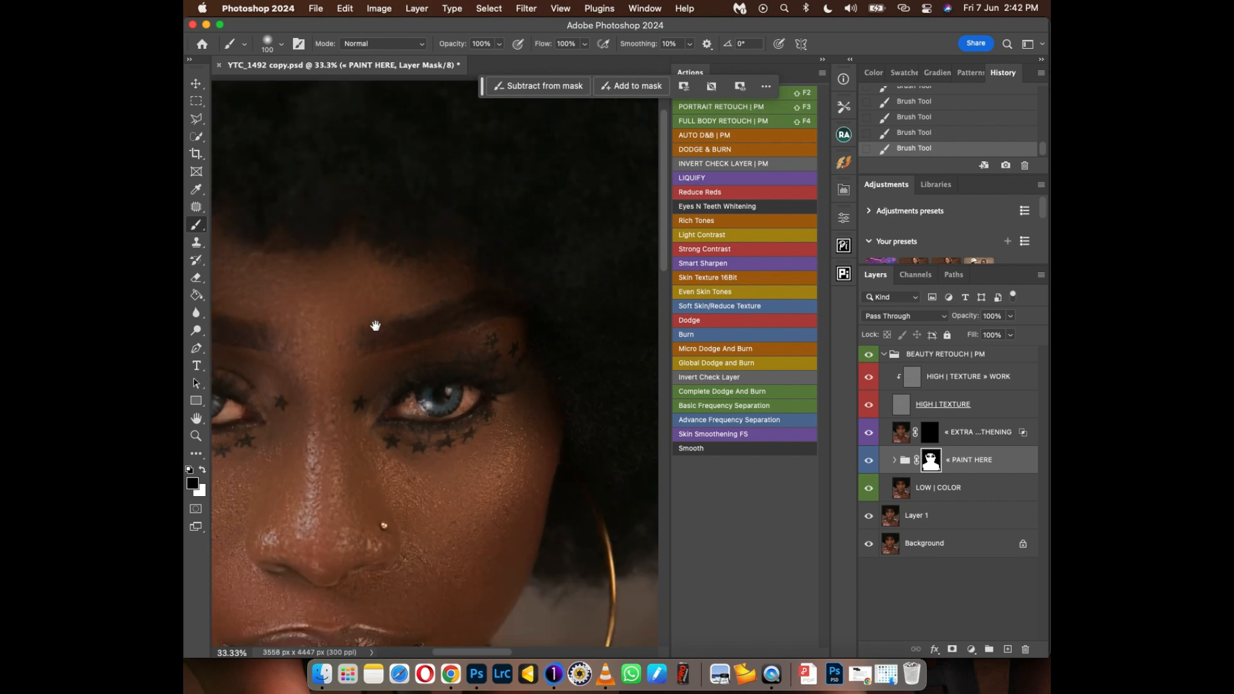
pyautogui.moveTo(375, 325); pyautogui.dragTo(476, 133)
pyautogui.press('super+plus')
pyautogui.press('super+plus')
pyautogui.press('[')
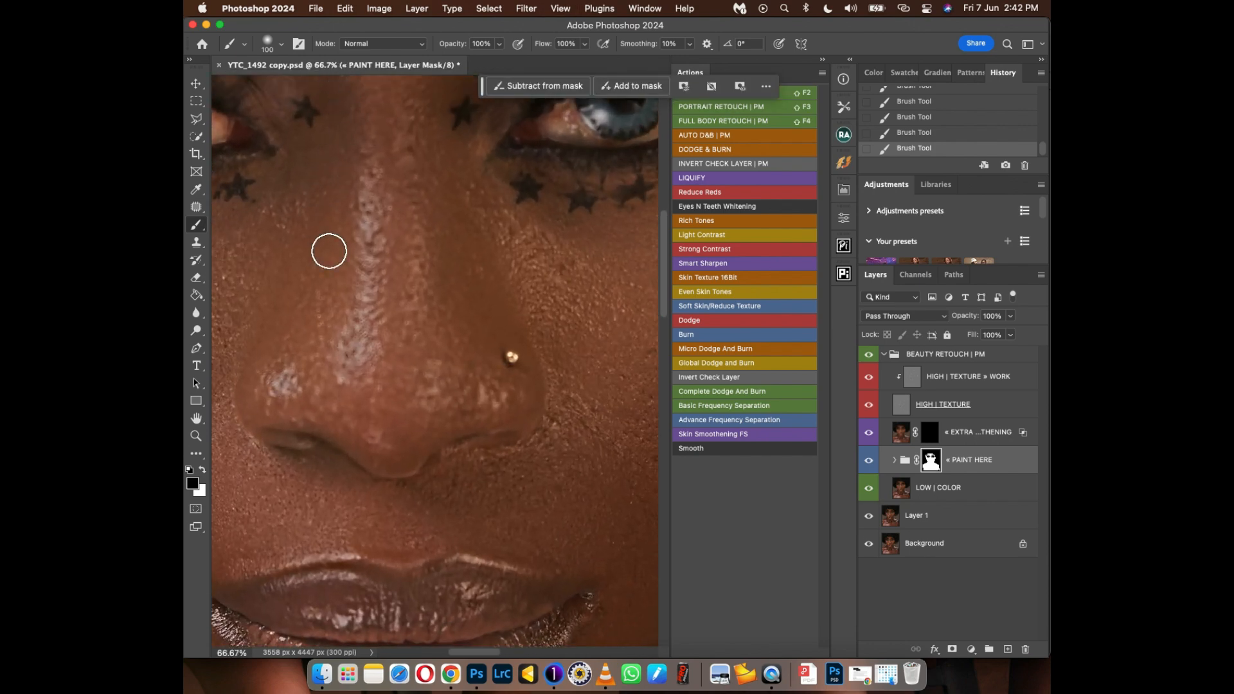
pyautogui.press('[')
pyautogui.press('[')
pyautogui.press('[')
pyautogui.press('x')
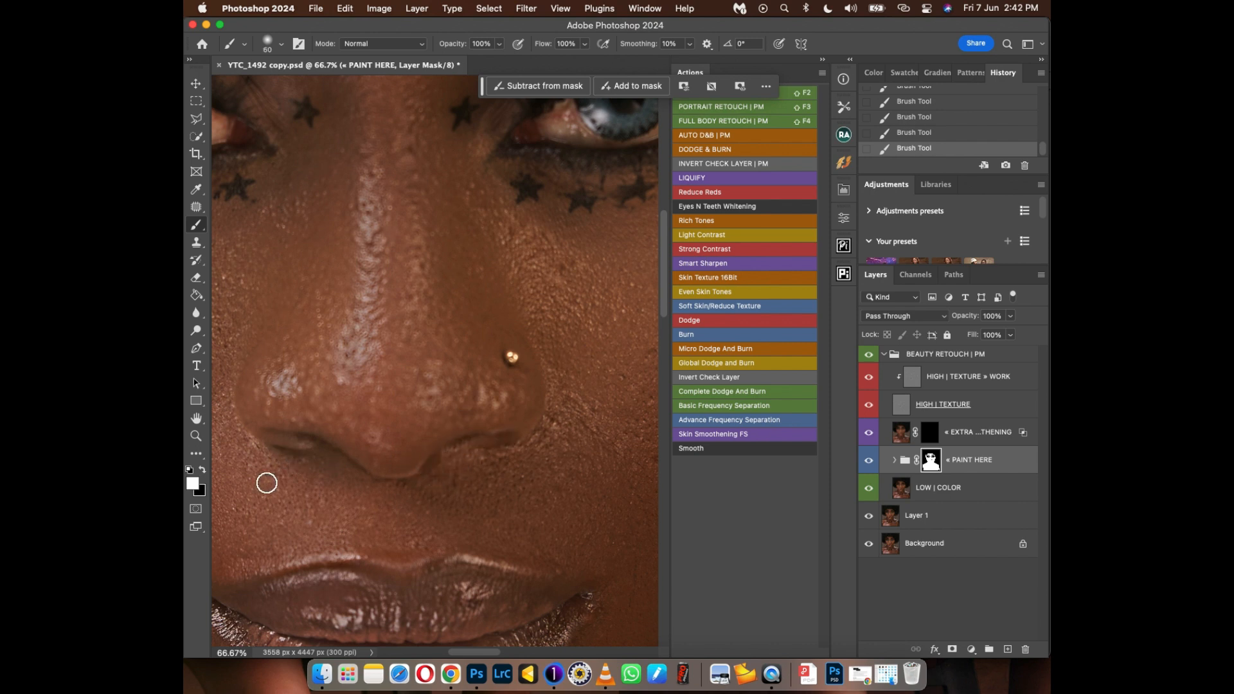
pyautogui.press('x')
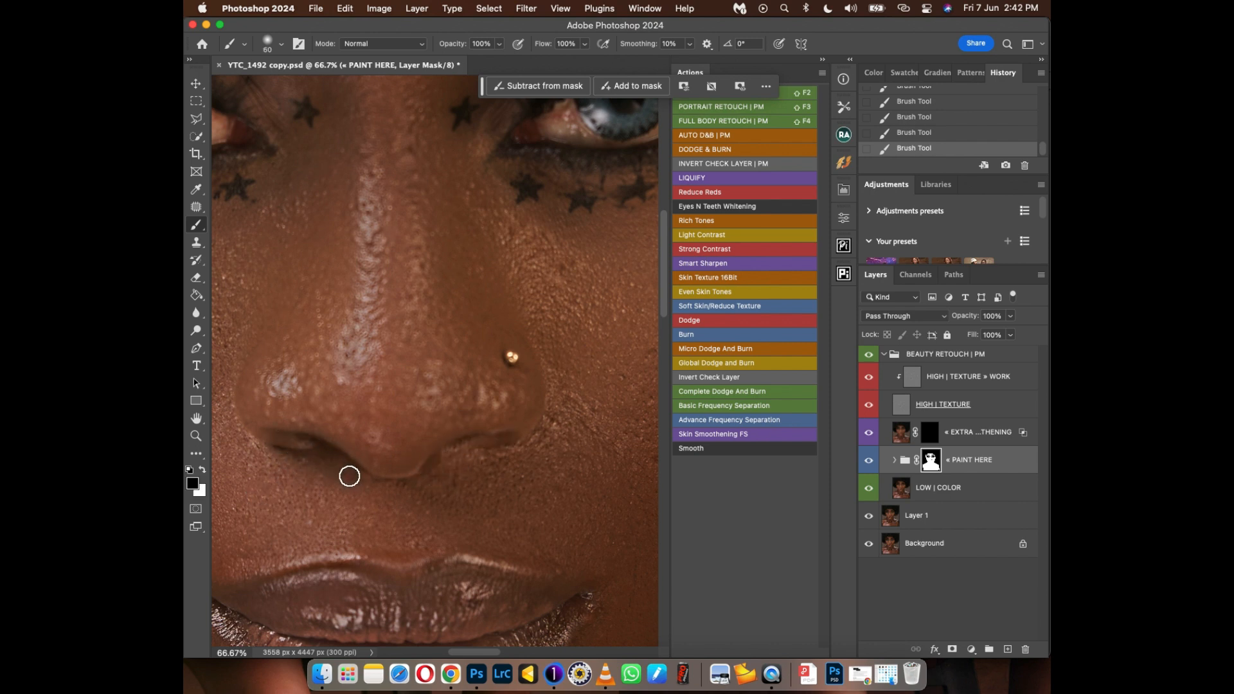
pyautogui.moveTo(433, 493); pyautogui.dragTo(484, 240)
pyautogui.press(']')
pyautogui.press(']')
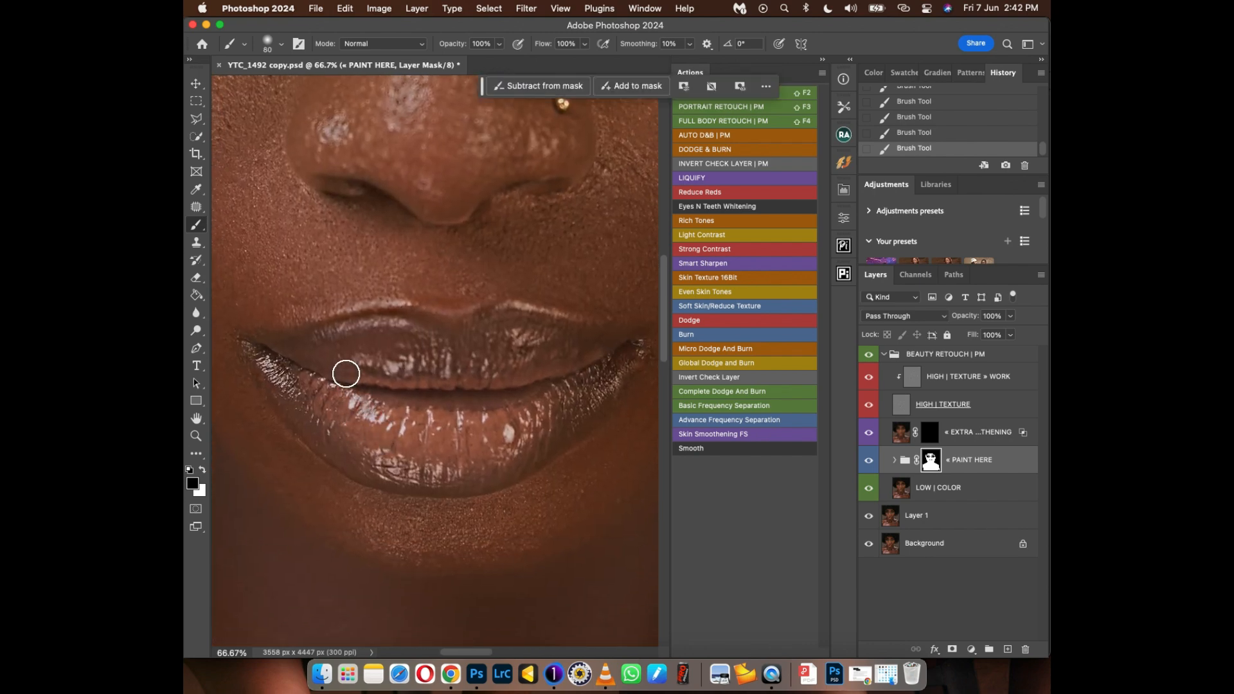
pyautogui.press('super+minus')
pyautogui.moveTo(407, 372); pyautogui.dragTo(369, 430)
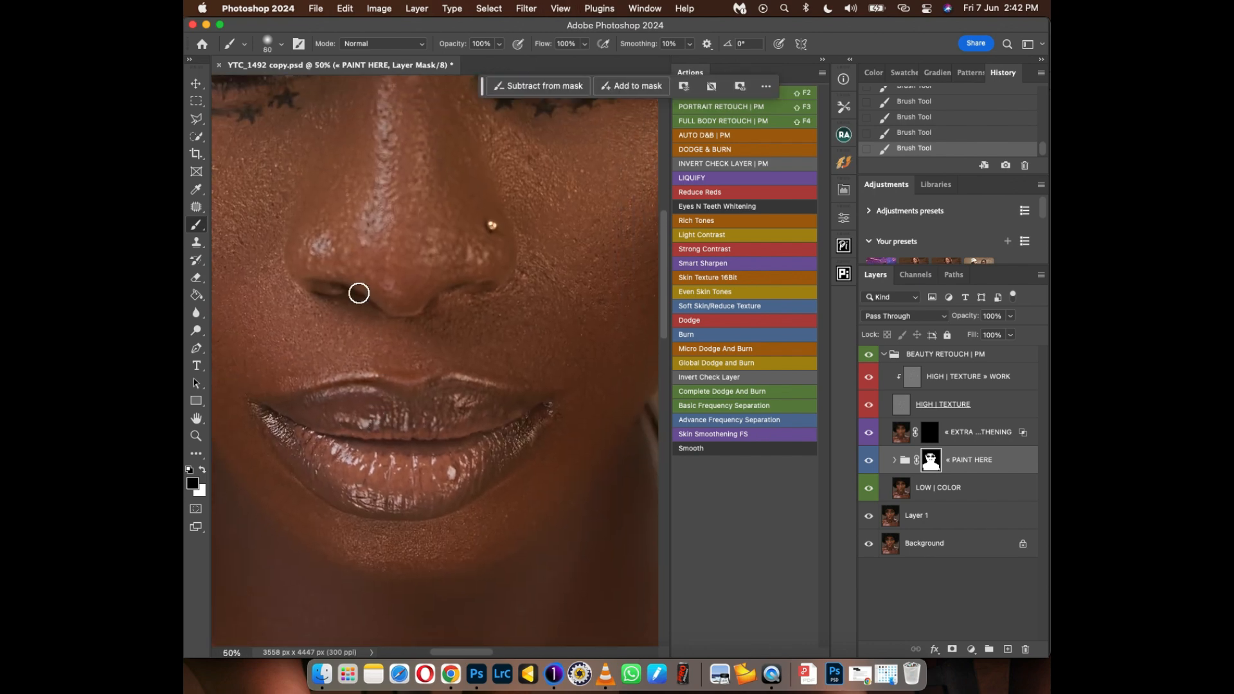
pyautogui.press(']')
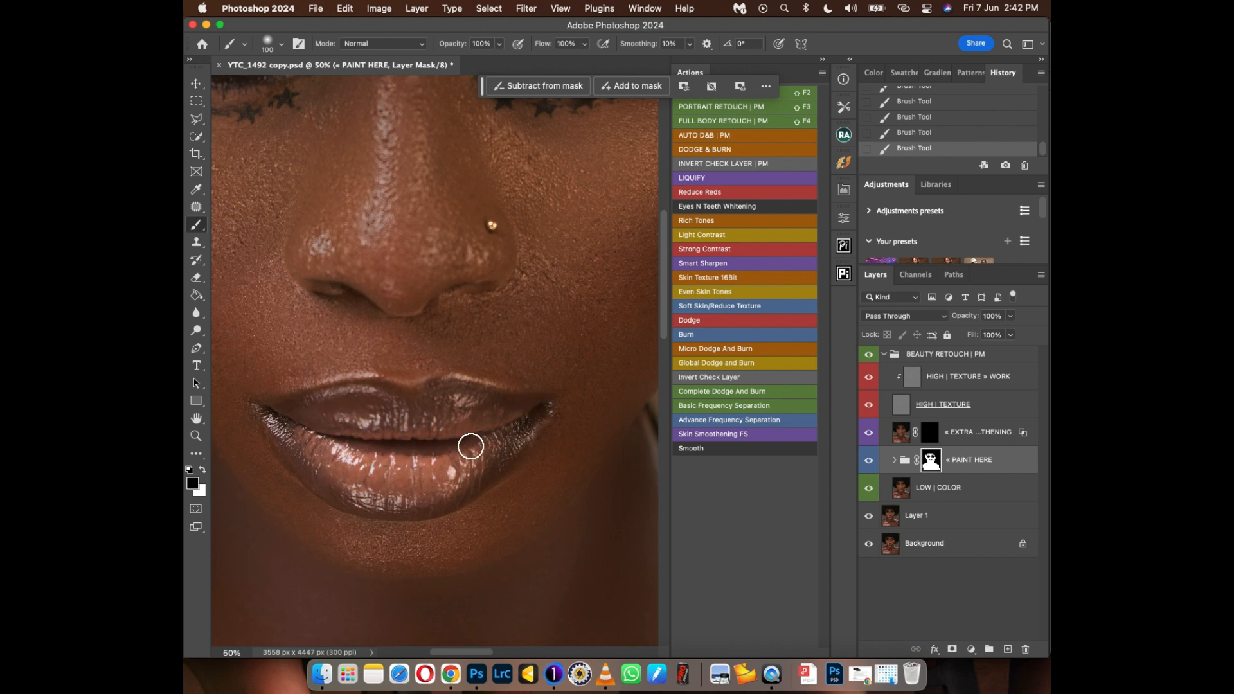
# Use the « PAINT HERE mask's selection outline to find a missed spot on the lips, deselect, and paint it black
pyautogui.keyDown('super'); pyautogui.click(930, 460); pyautogui.keyUp('super')
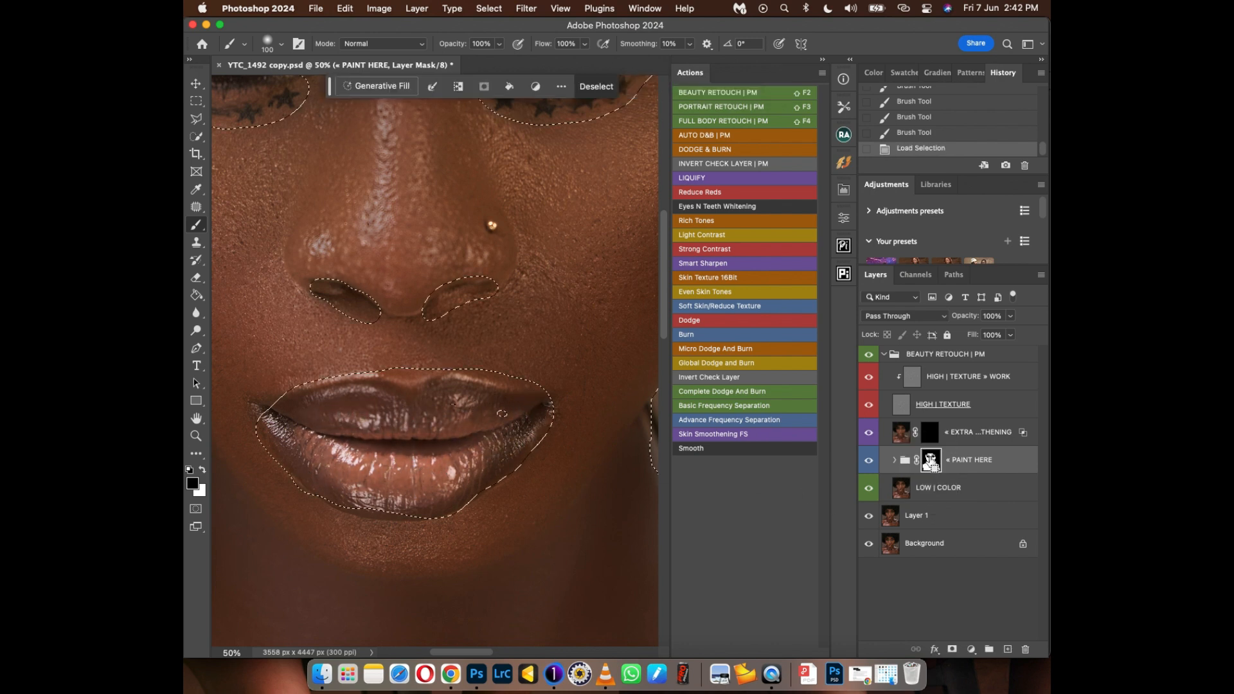
pyautogui.press('super+d')
pyautogui.moveTo(489, 424)
pyautogui.mouseDown()
pyautogui.moveTo(407, 417)
pyautogui.moveTo(469, 412)
pyautogui.mouseUp()
# Reload the « PAINT HERE mask as a selection to check its coverage across the whole face, and deselect
pyautogui.keyDown('super'); pyautogui.click(930, 461); pyautogui.keyUp('super')
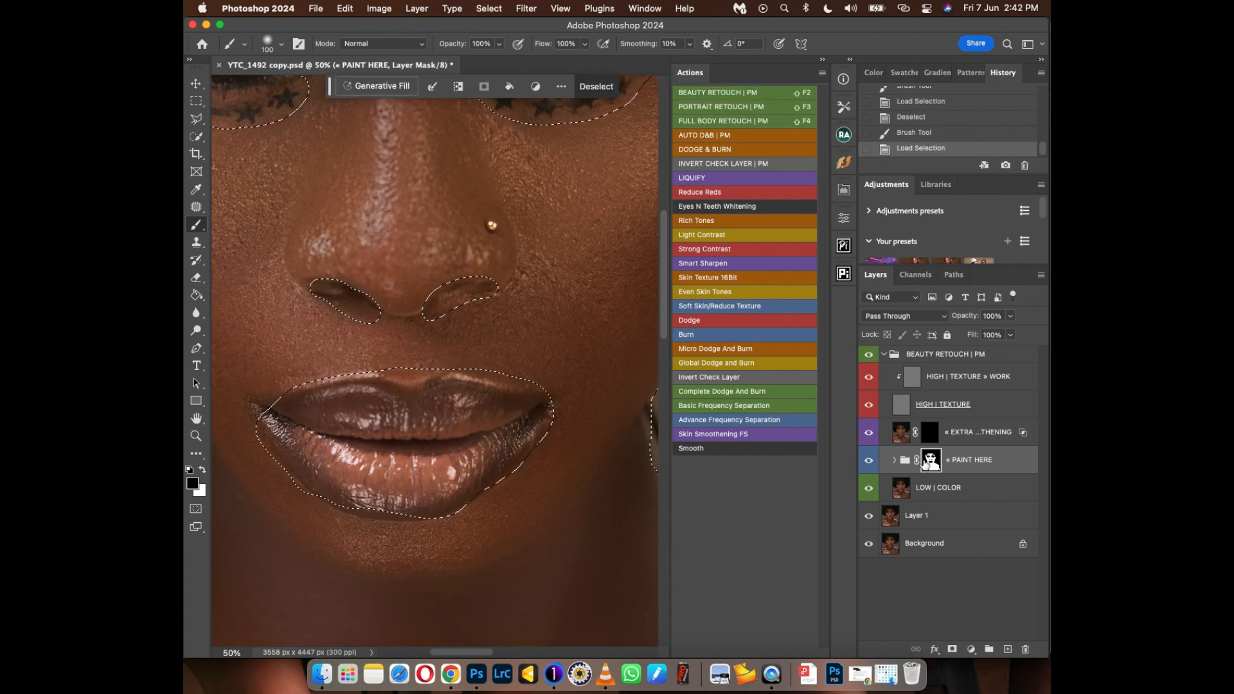
pyautogui.press('super+minus')
pyautogui.press('super+minus')
pyautogui.press('super+minus')
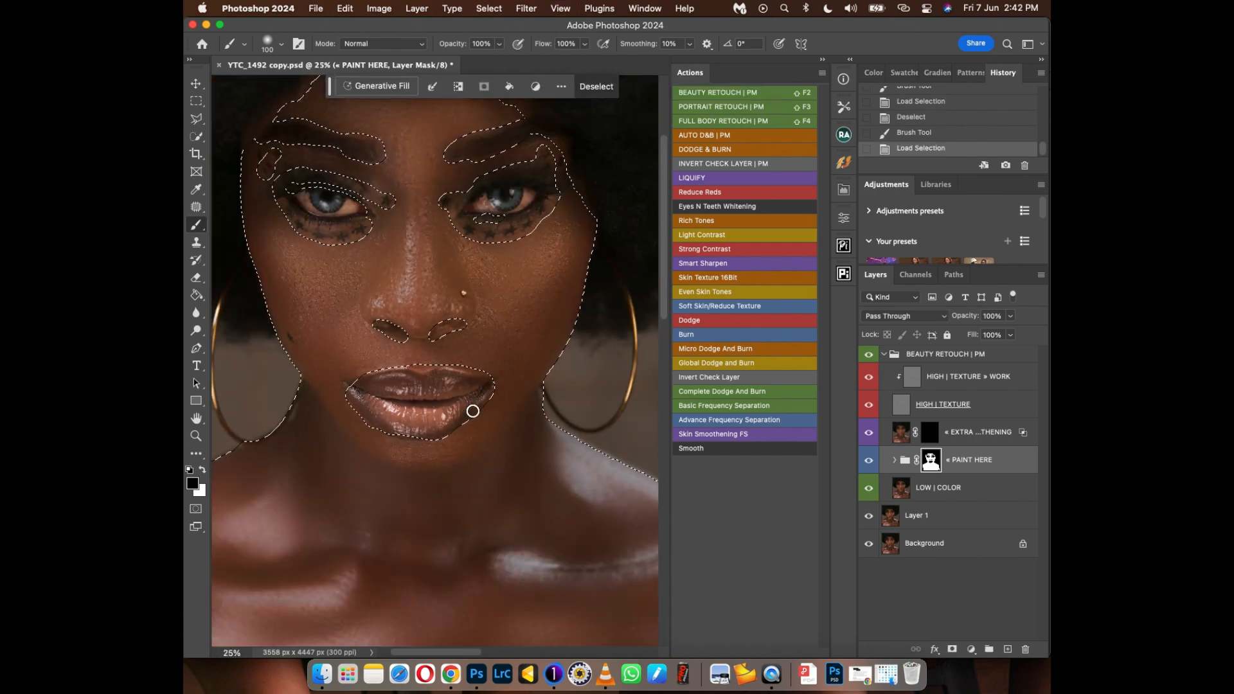
pyautogui.press('super+plus')
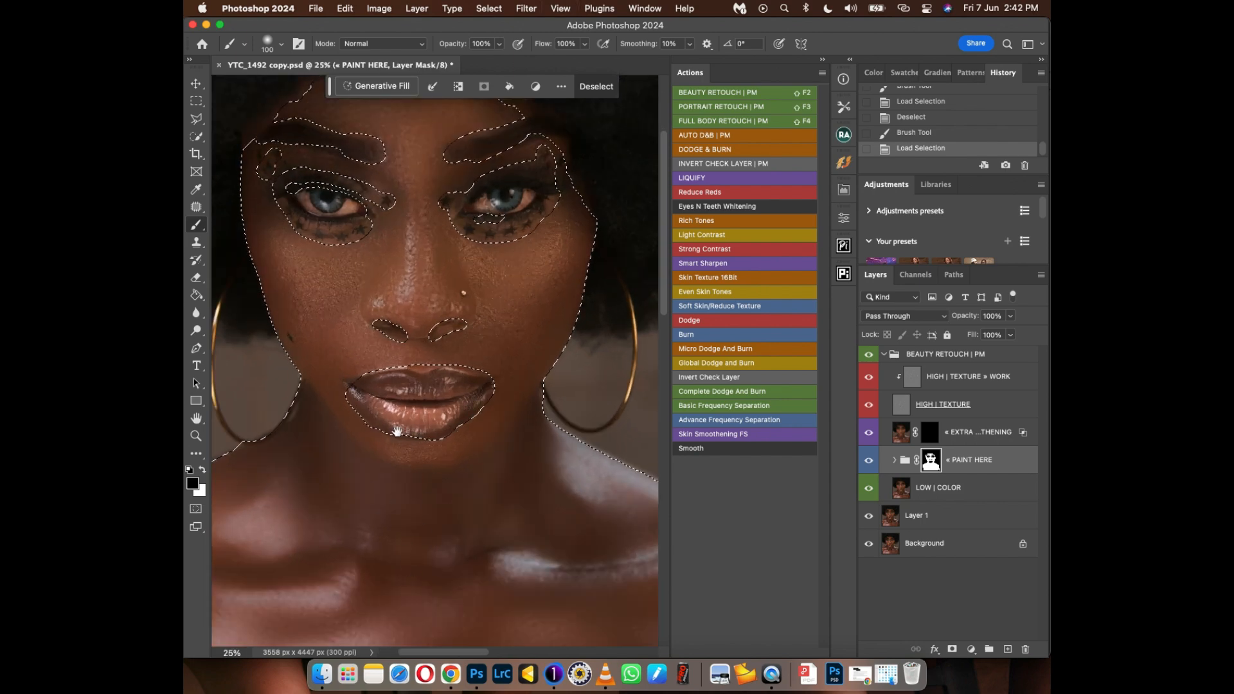
pyautogui.scroll(5, 402, 428)
pyautogui.press('super+d')
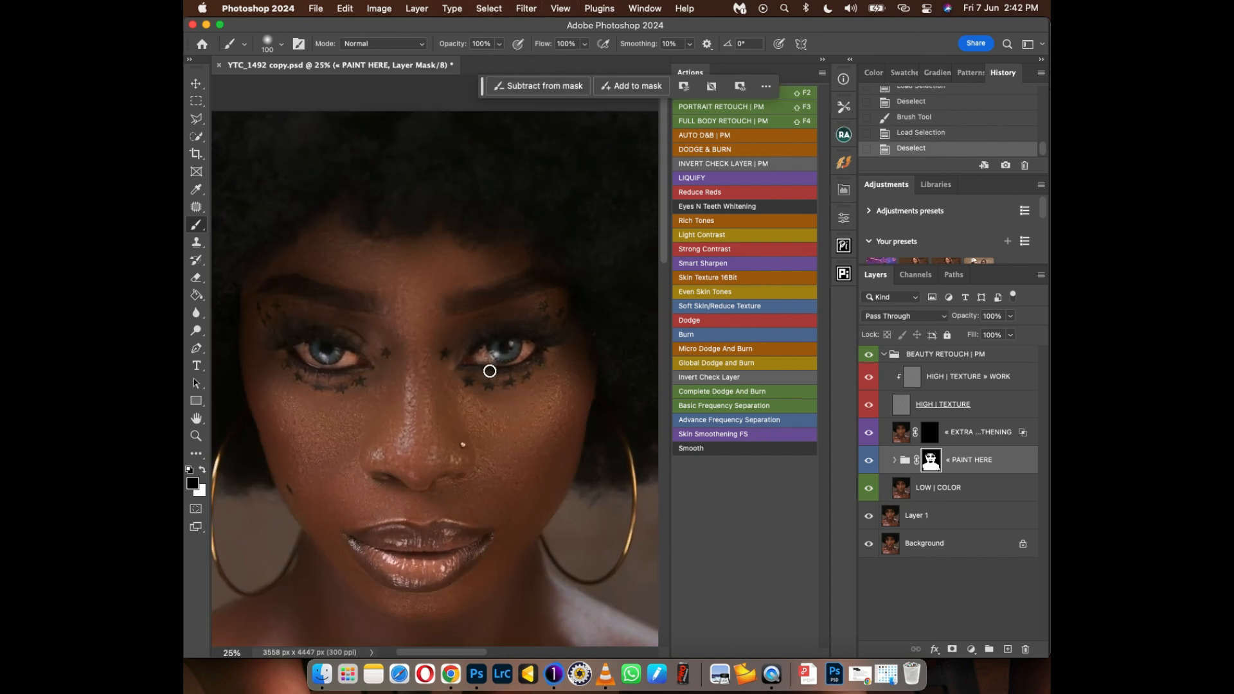
# Paint a missed spot below the eye black on the « PAINT HERE mask, check its selection outline over the whole portrait, and deselect
pyautogui.click(504, 368)
pyautogui.keyDown('super'); pyautogui.click(932, 460); pyautogui.keyUp('super')
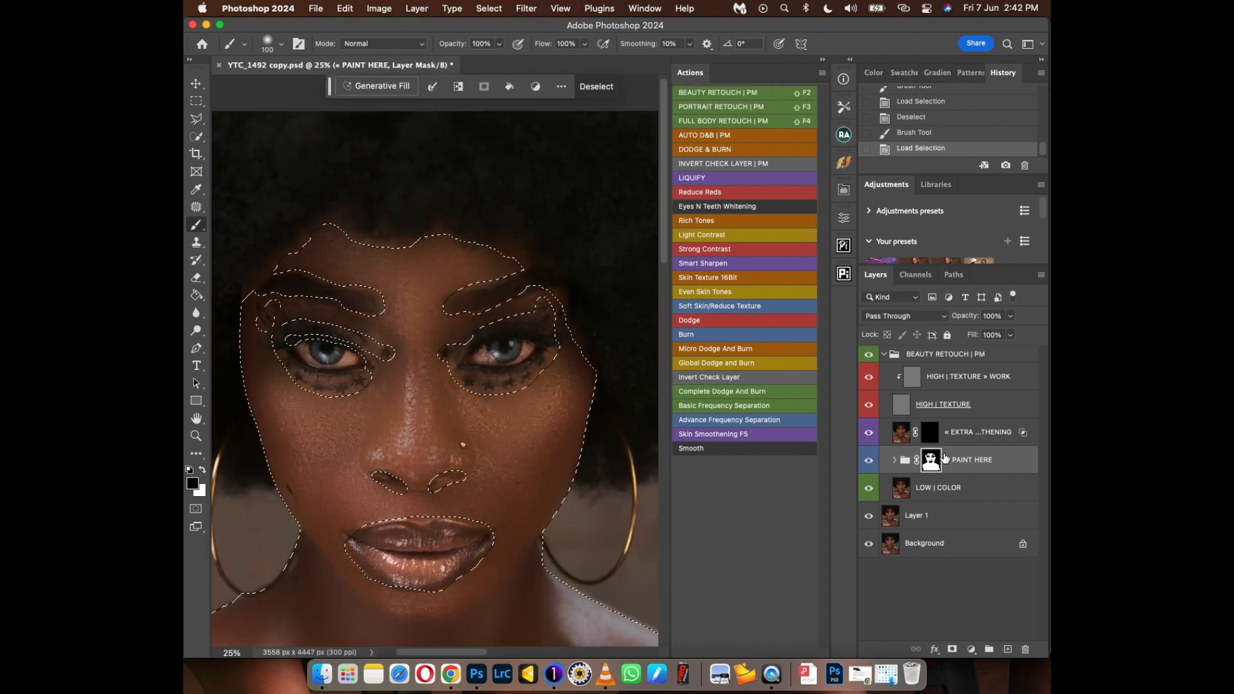
pyautogui.press('super+minus')
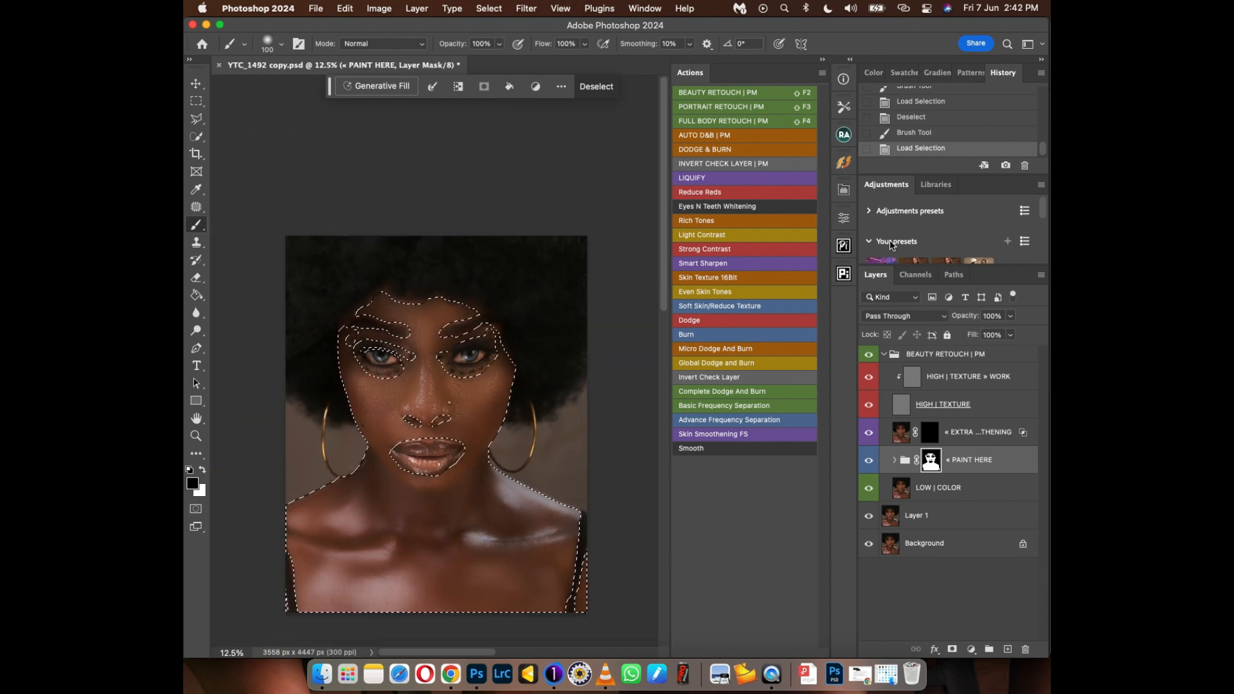
pyautogui.press('super+d')
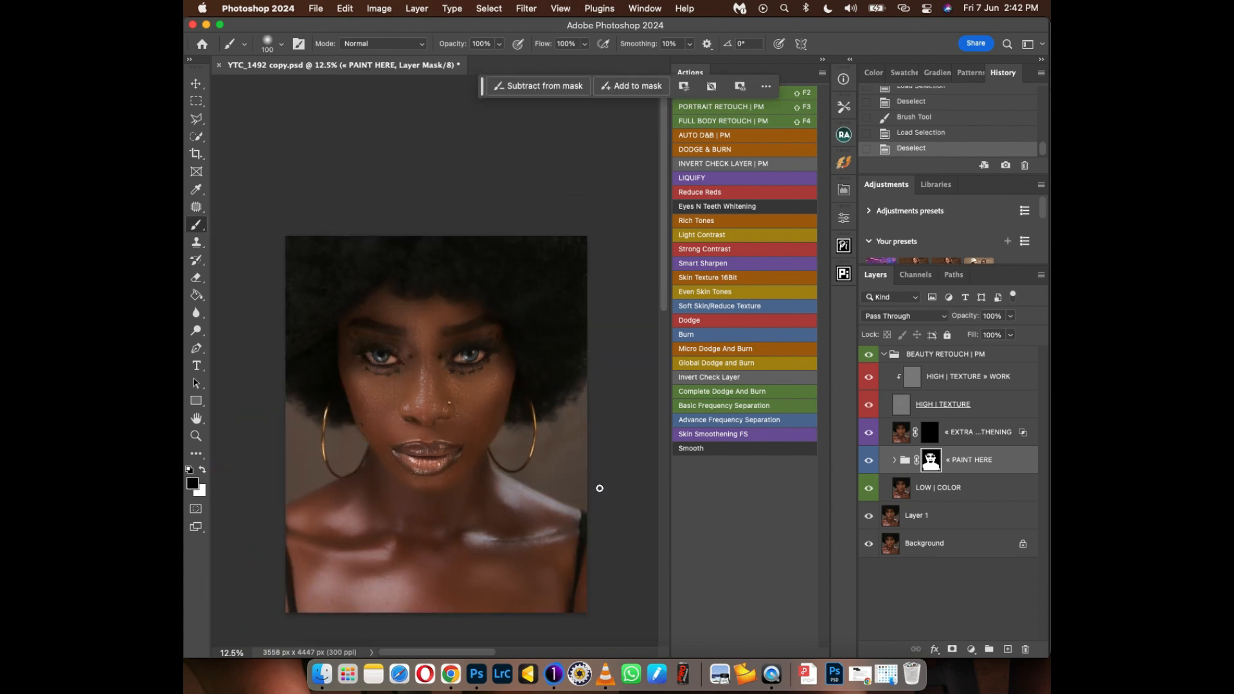
# Compare the portrait with and without the « PAINT HERE group and the whole BEAUTY RETOUCH | PM group
pyautogui.click(868, 461)
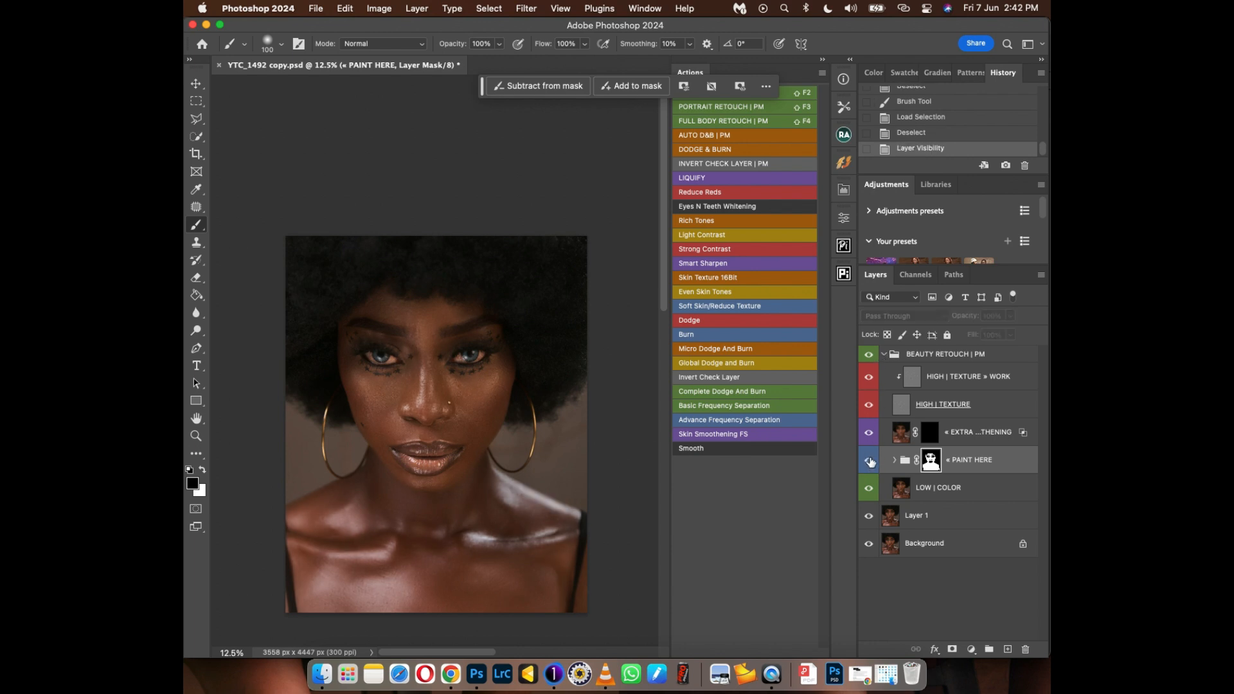
pyautogui.click(869, 460)
pyautogui.click(868, 355)
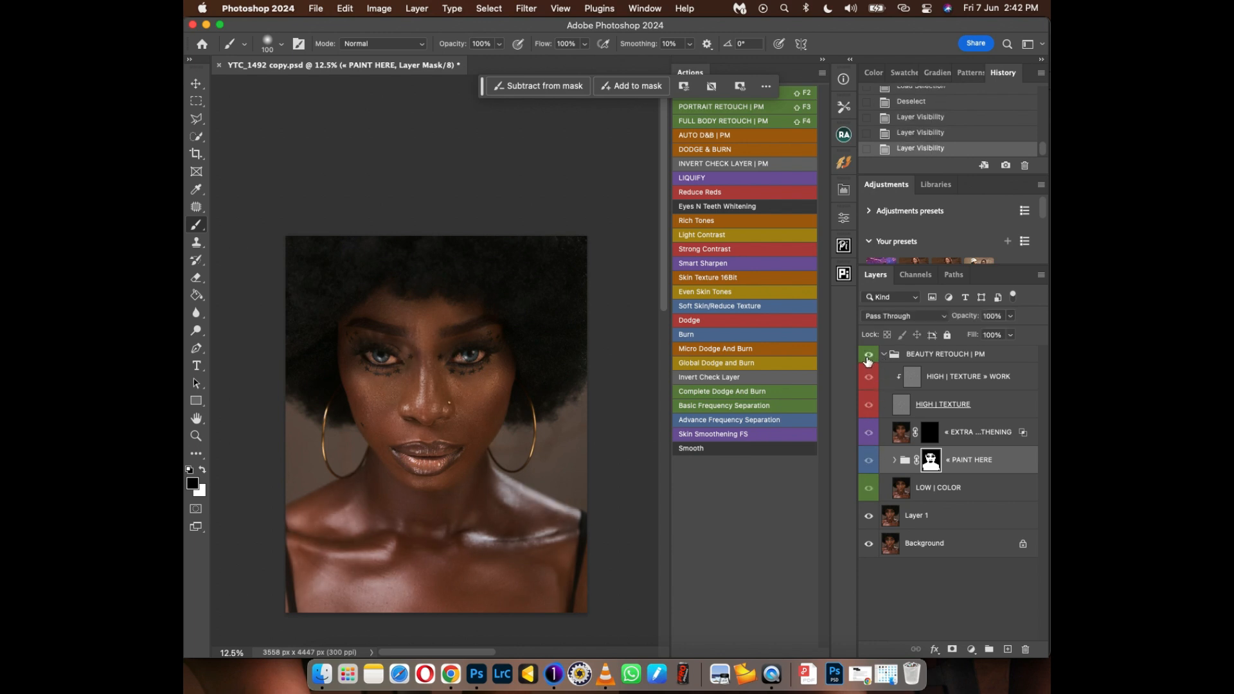
pyautogui.click(869, 356)
pyautogui.click(869, 356)
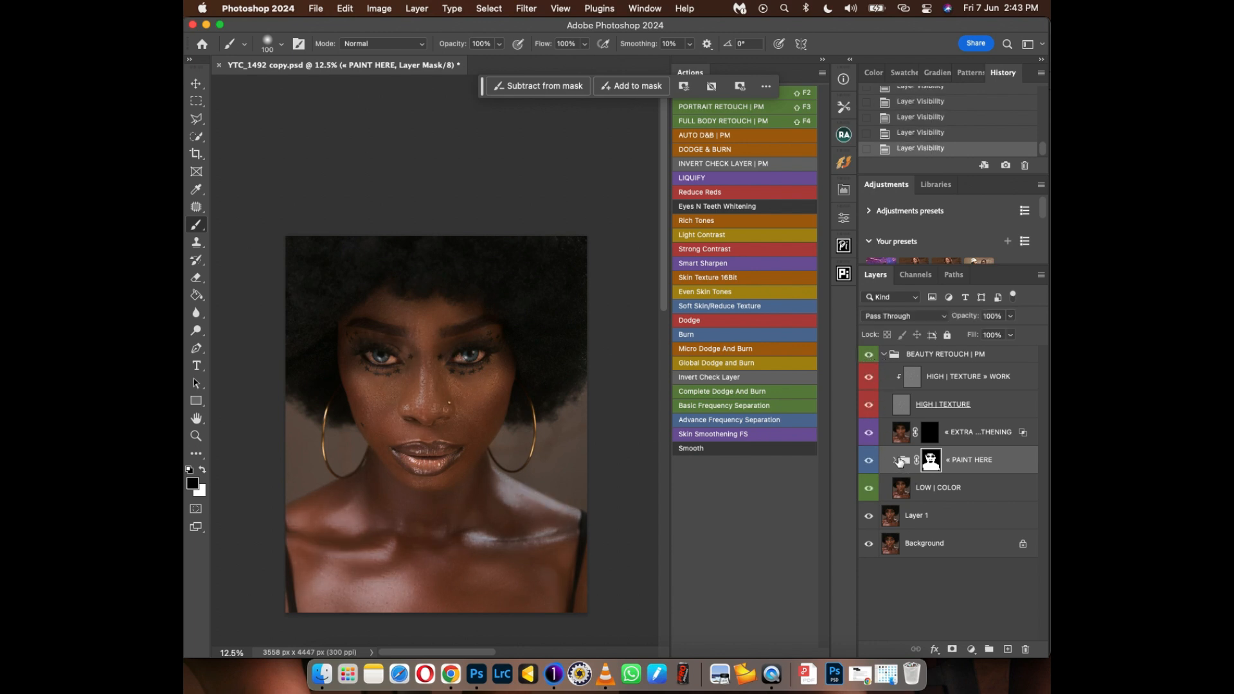
# Set the « BLENDING and « SMOOTHENING layers inside the « PAINT HERE group to 80% opacity, and collapse the group
pyautogui.click(895, 460)
pyautogui.click(967, 496)
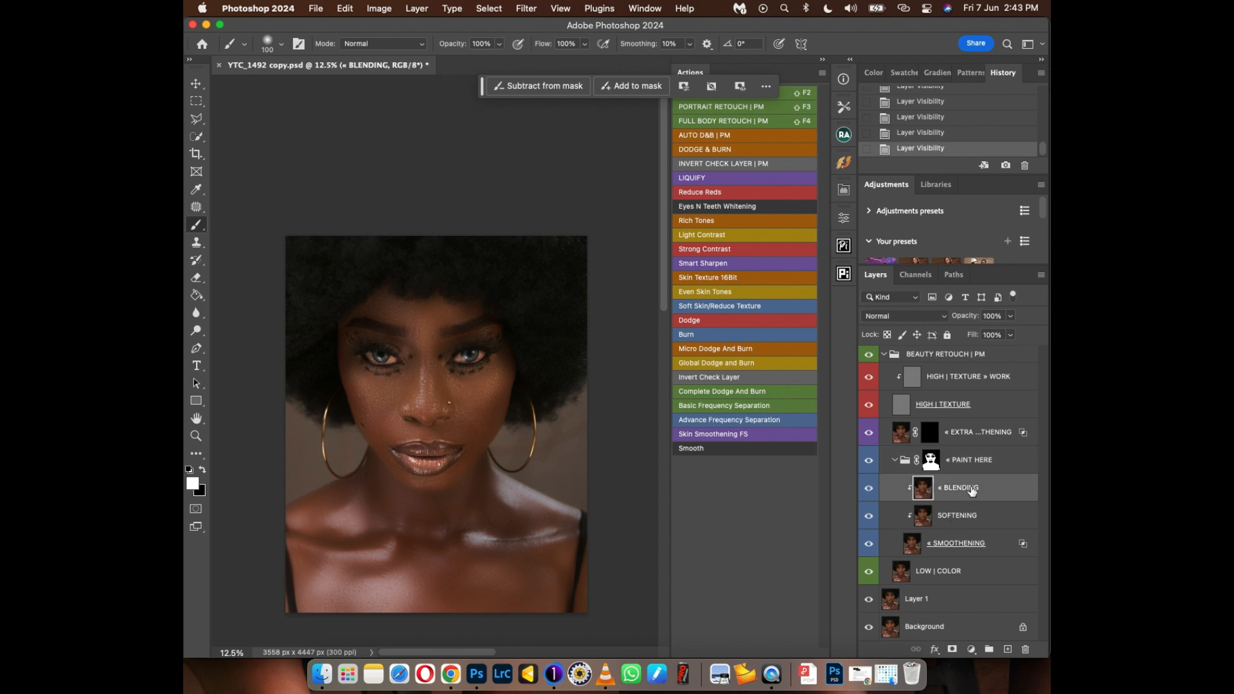
pyautogui.press('w')
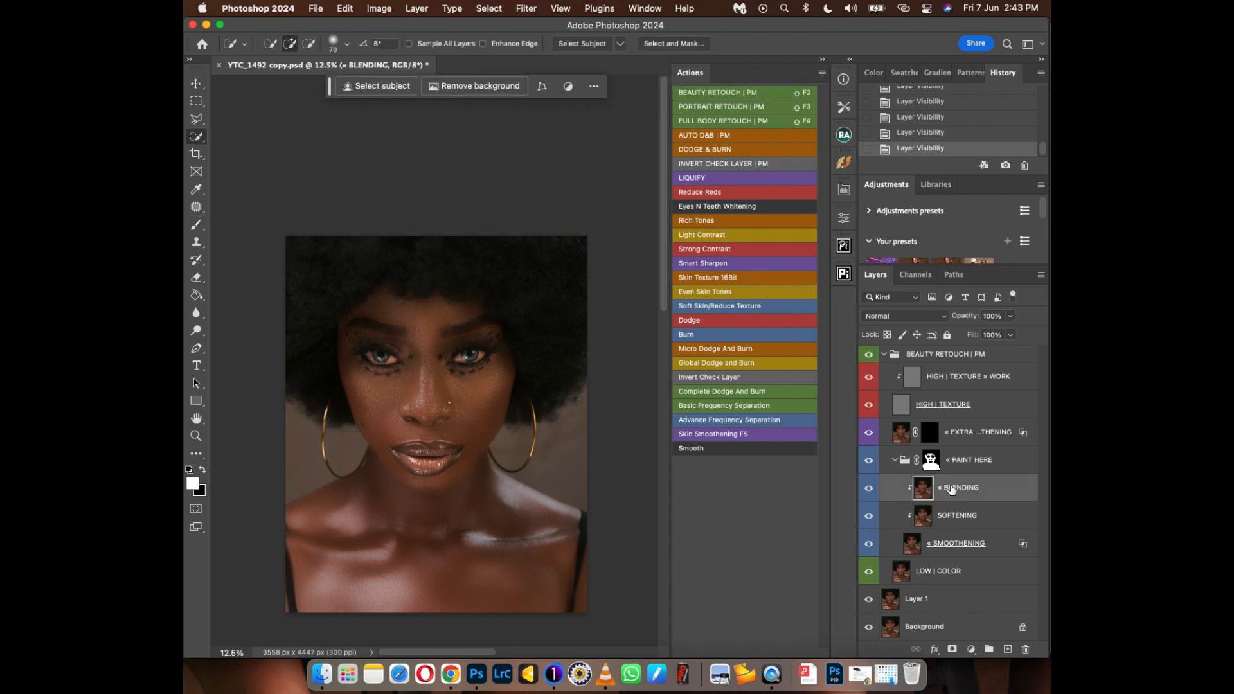
pyautogui.press('8')
pyautogui.click(969, 545)
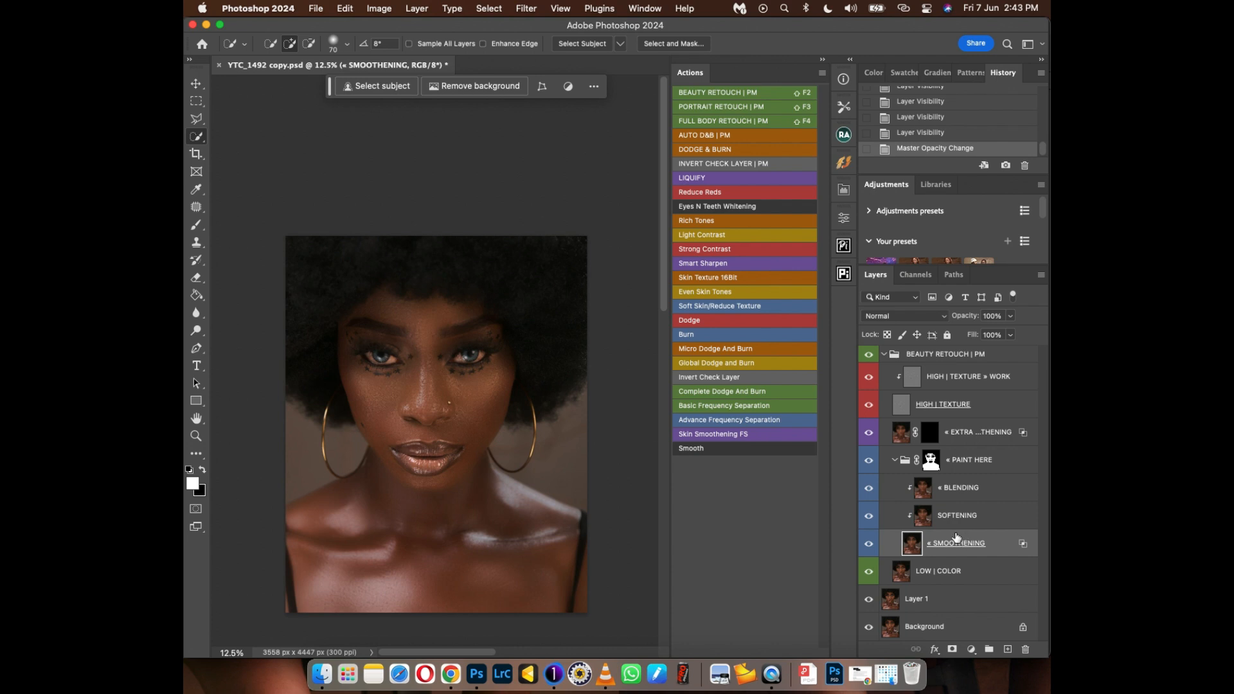
pyautogui.press('8')
pyautogui.click(893, 460)
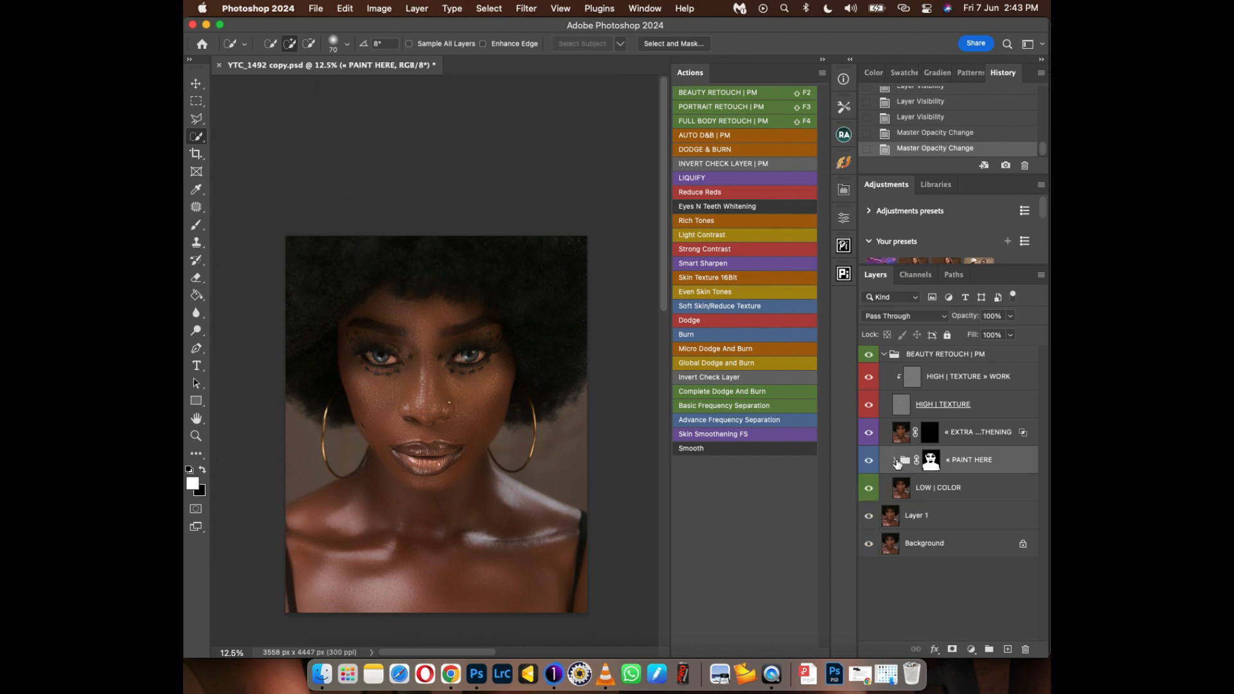
# Collapse the BEAUTY RETOUCH | PM group, set its opacity to 70%, and compare the portrait with and without it
pyautogui.click(884, 355)
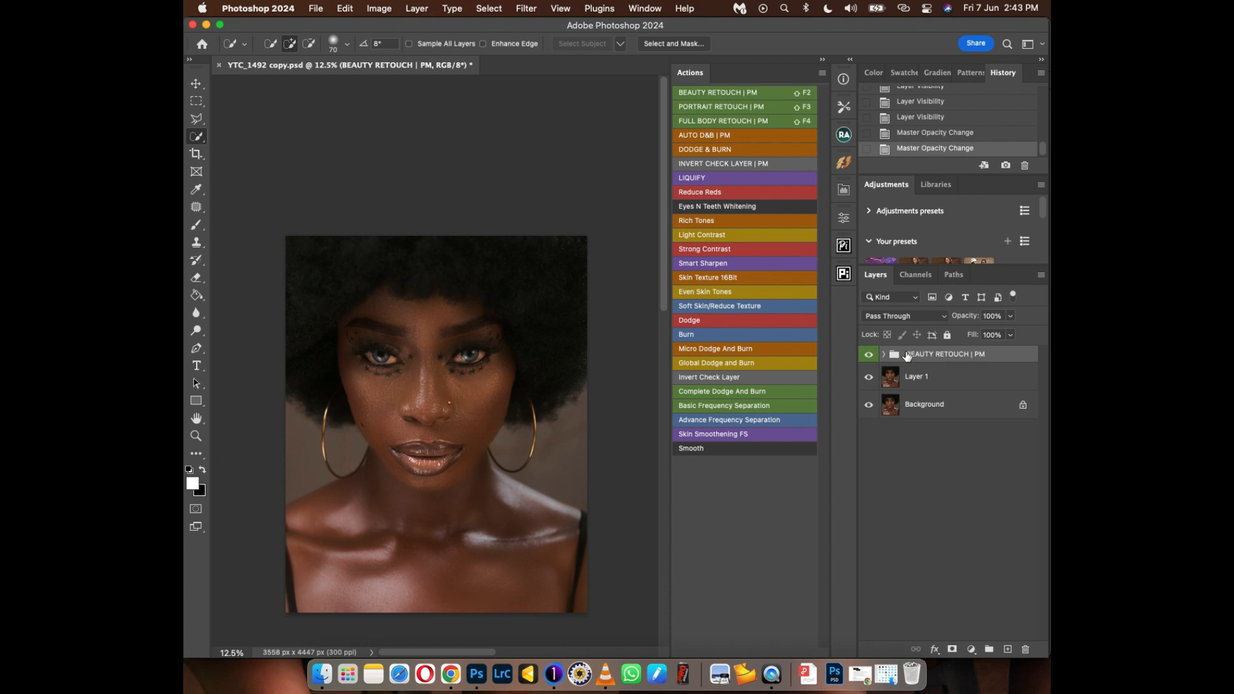
pyautogui.press('7')
pyautogui.click(868, 355)
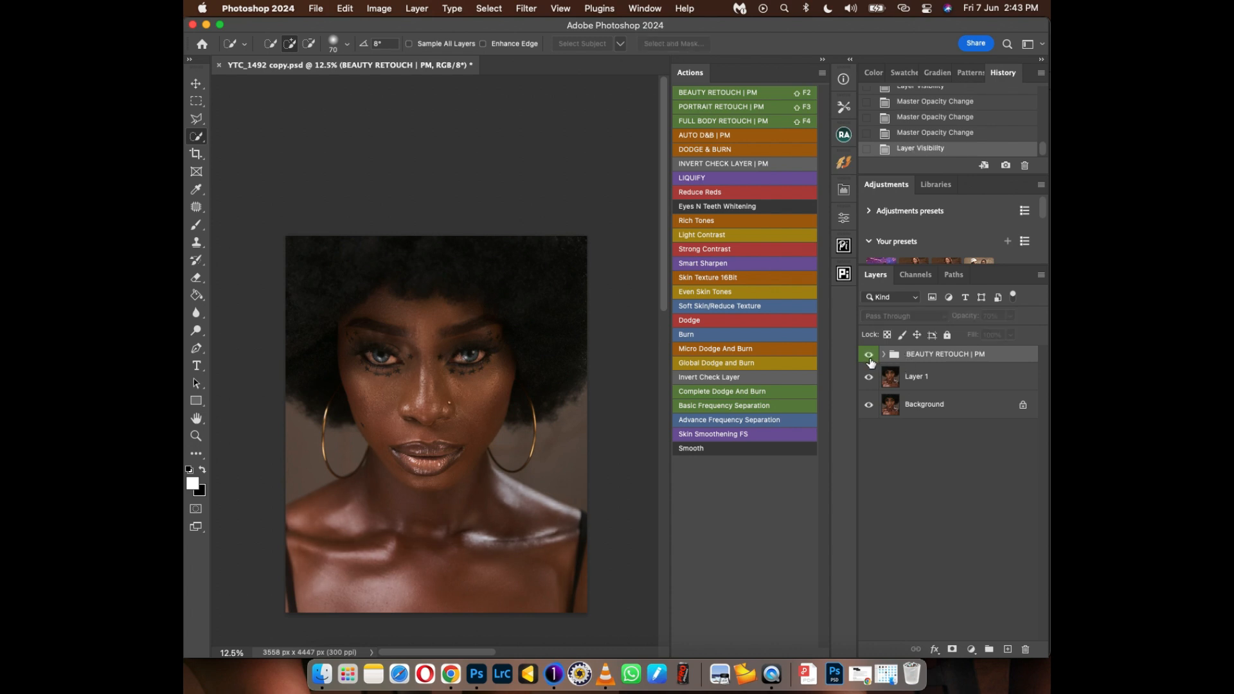
pyautogui.click(868, 355)
pyautogui.click(869, 355)
# Examine the face's skin up close with the BEAUTY RETOUCH | PM group and Layer 1 switched off and on
pyautogui.press('super+equal')
pyautogui.press('super+equal')
pyautogui.press('super+equal')
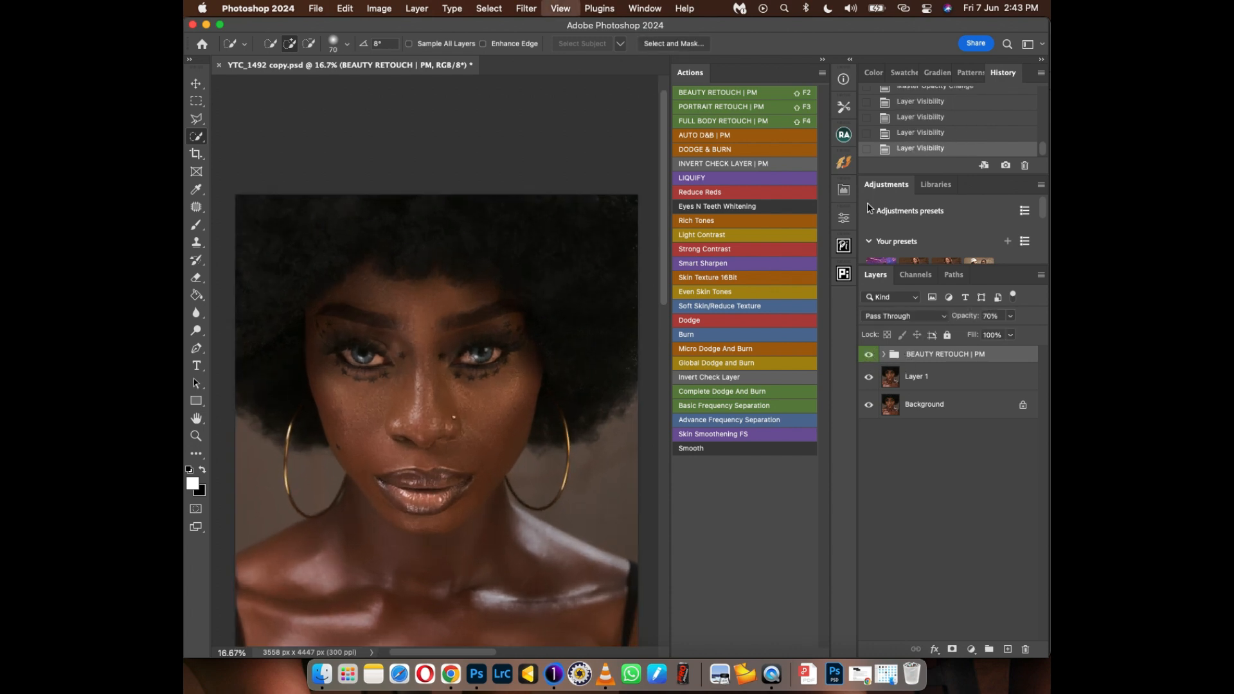
pyautogui.click(867, 355)
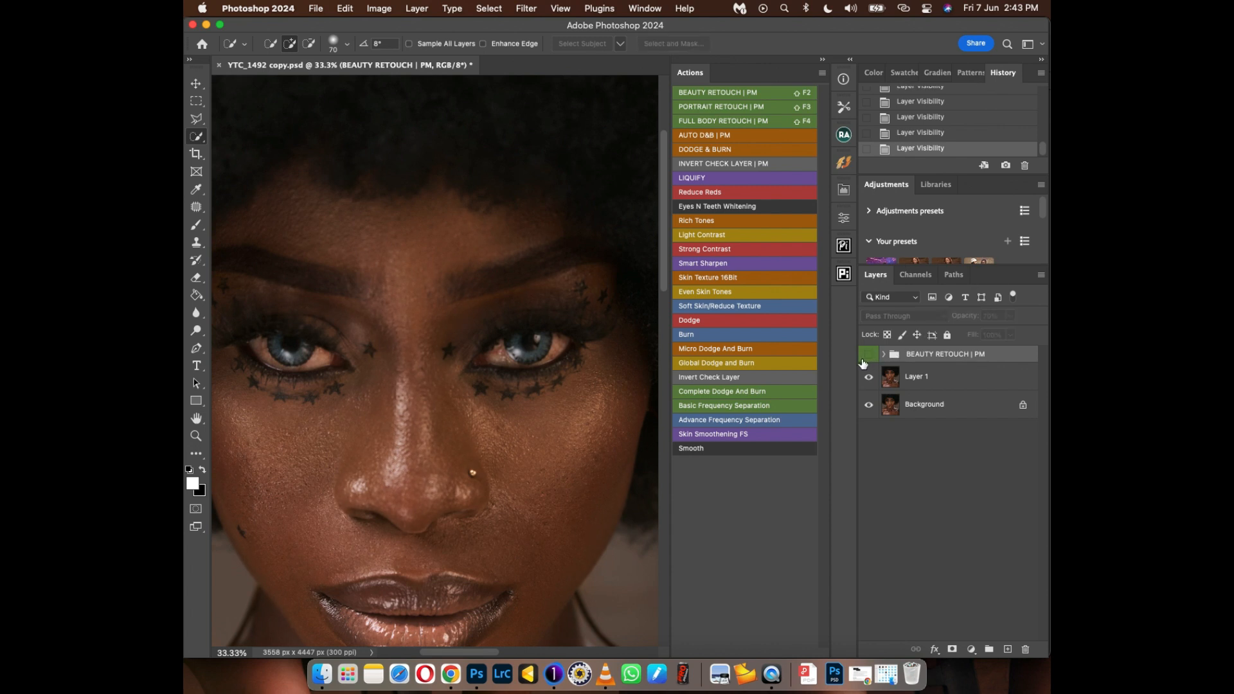
pyautogui.click(867, 357)
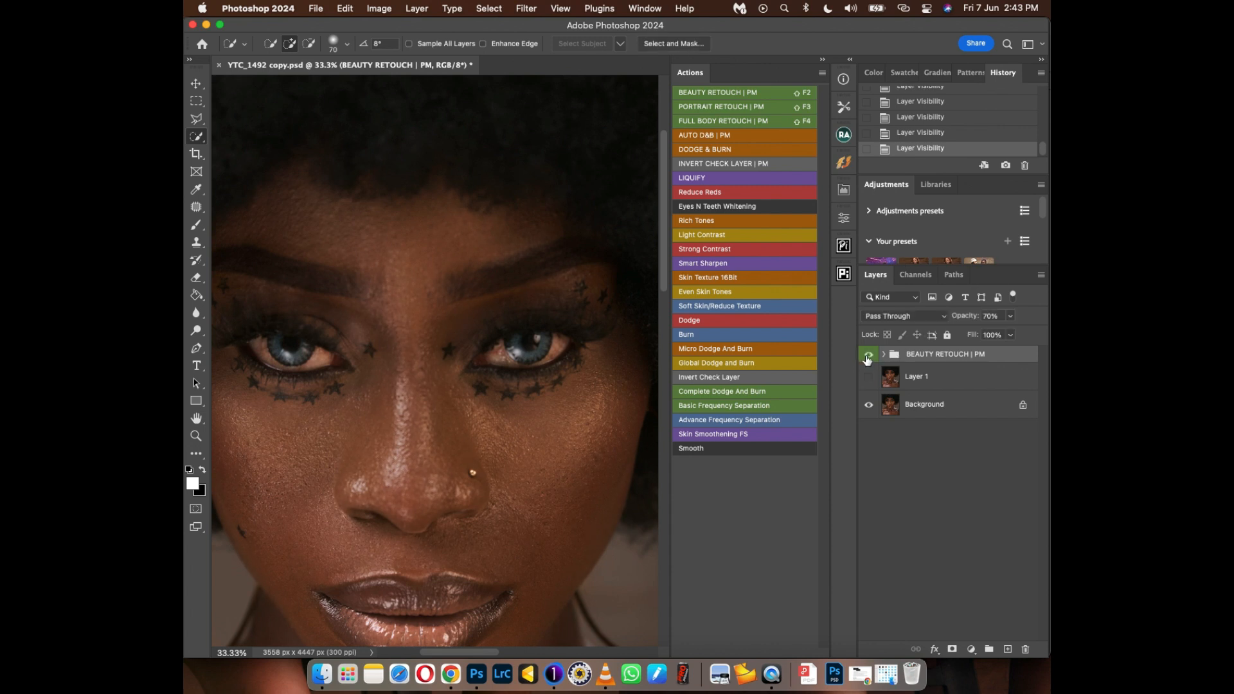
pyautogui.click(868, 357)
pyautogui.click(869, 355)
pyautogui.click(869, 355)
pyautogui.click(868, 355)
pyautogui.click(885, 355)
pyautogui.click(869, 356)
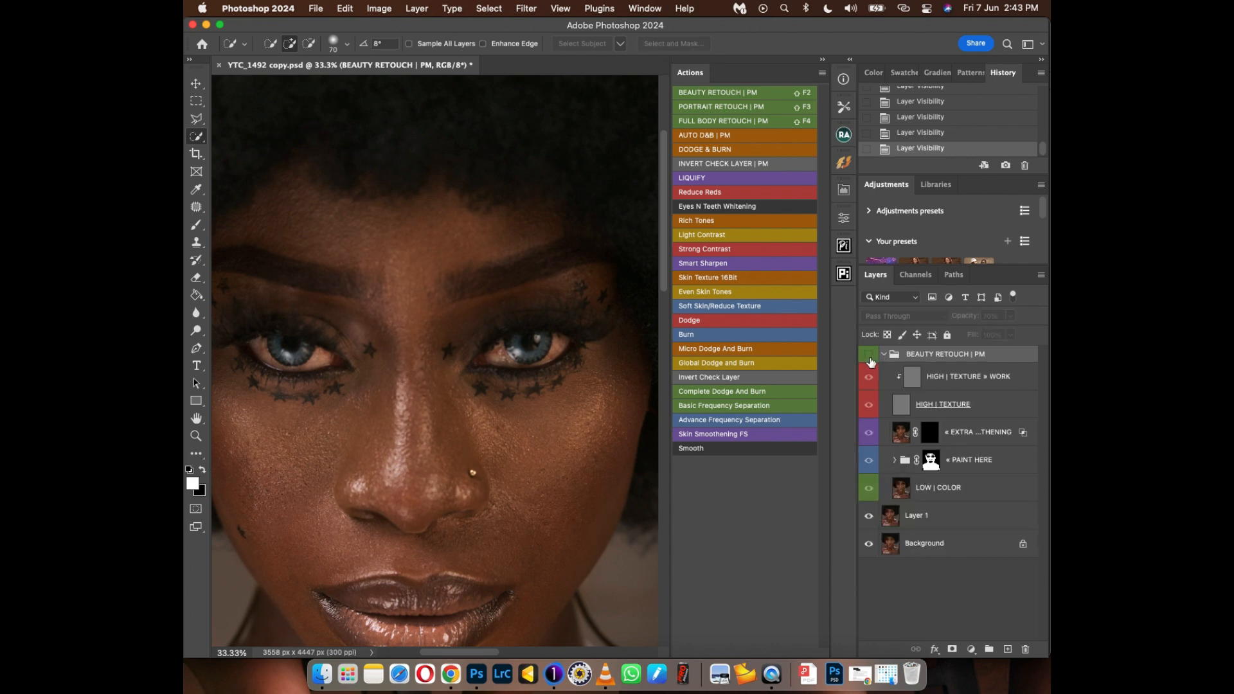
pyautogui.click(869, 355)
# Check the « PAINT HERE mask's selection outline once more, deselect, collapse the BEAUTY RETOUCH | PM group, and save the document
pyautogui.keyDown('super'); pyautogui.click(930, 464); pyautogui.keyUp('super')
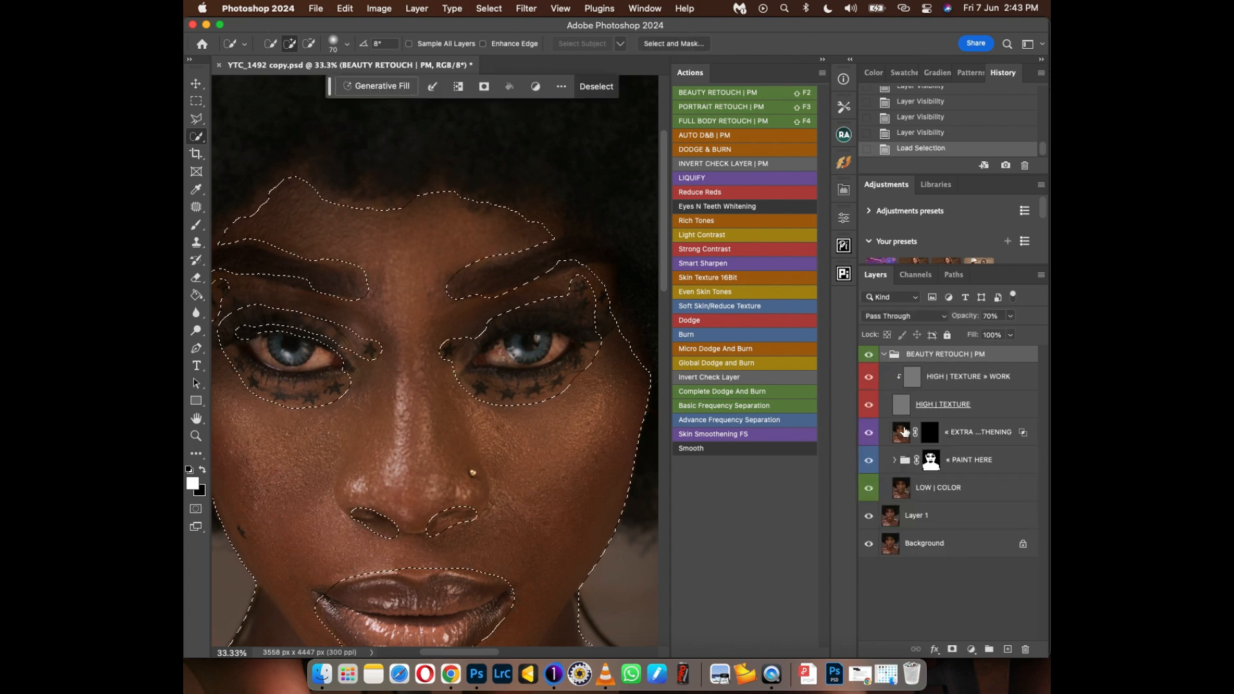
pyautogui.click(884, 355)
pyautogui.press('super+d')
pyautogui.press('super+minus')
pyautogui.press('super+minus')
pyautogui.press('super+minus')
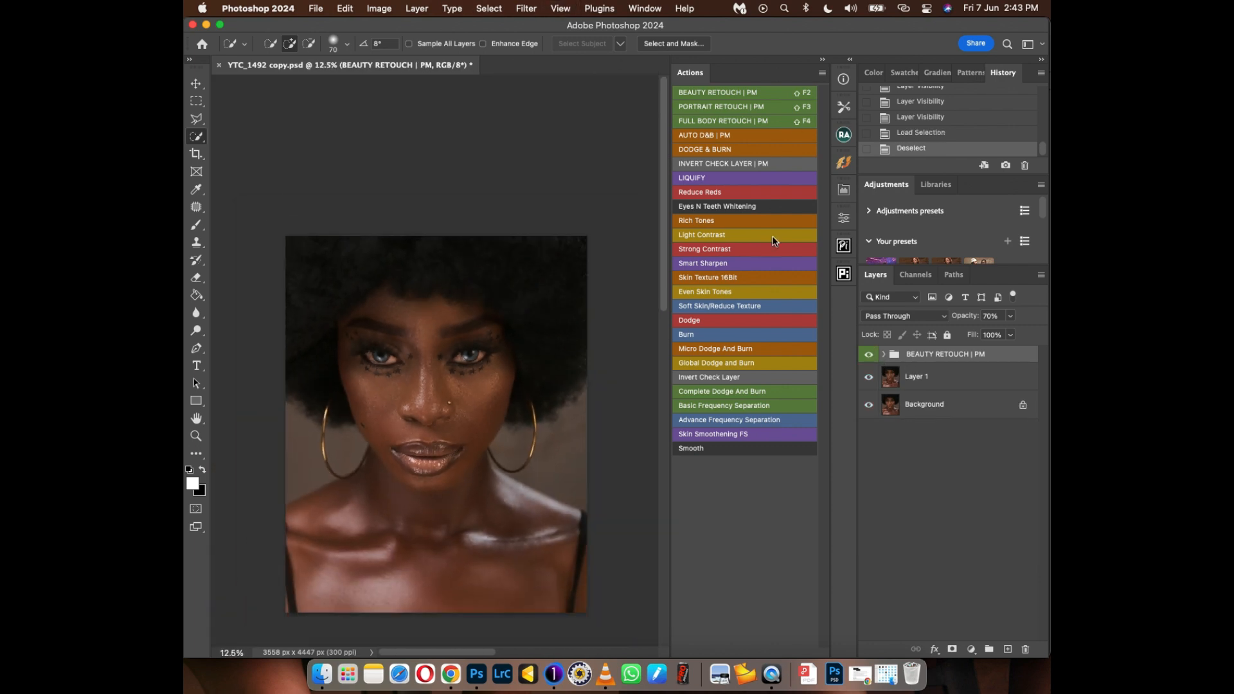
pyautogui.press('super+s')
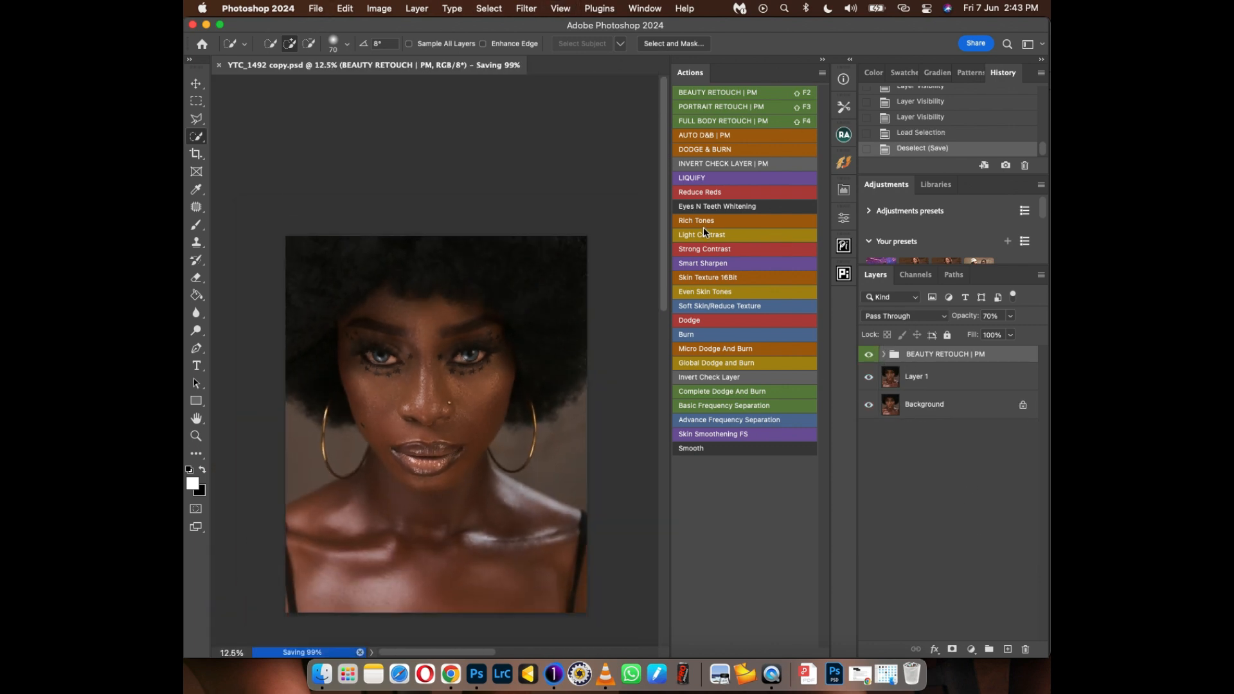
# Run the Global Dodge and Burn action, look at its Burn and Dodge curves layers, and collapse the new group
pyautogui.click(710, 367)
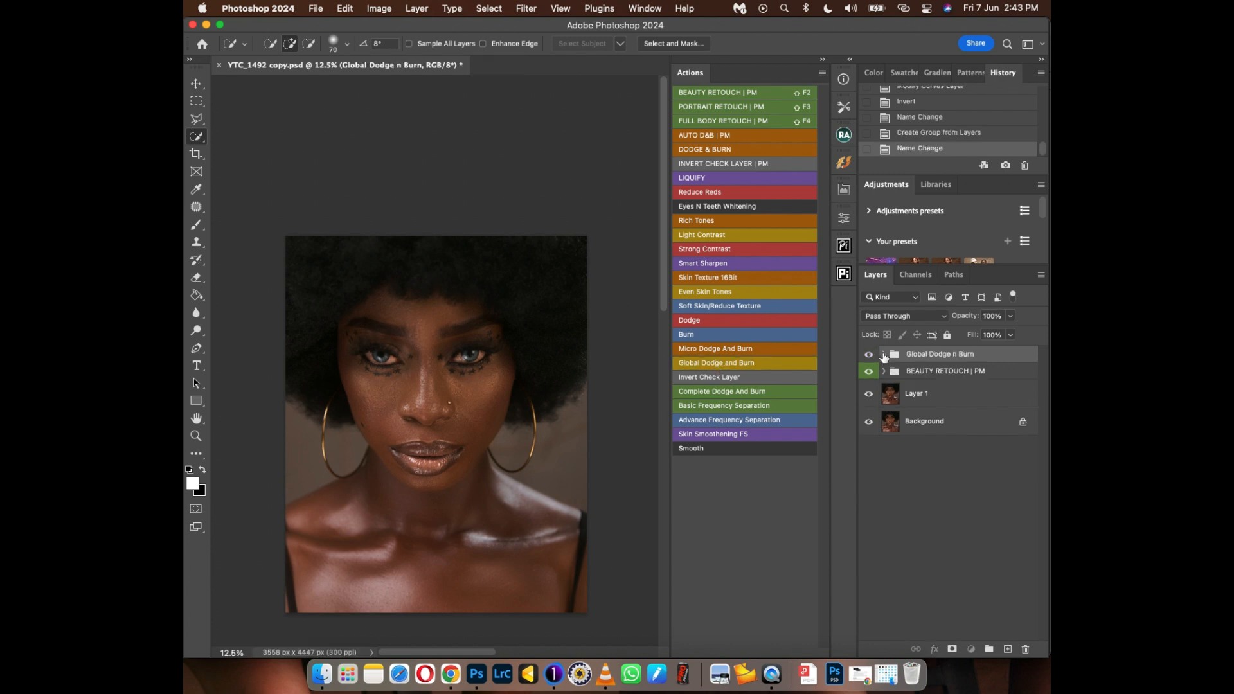
pyautogui.click(884, 355)
pyautogui.click(930, 408)
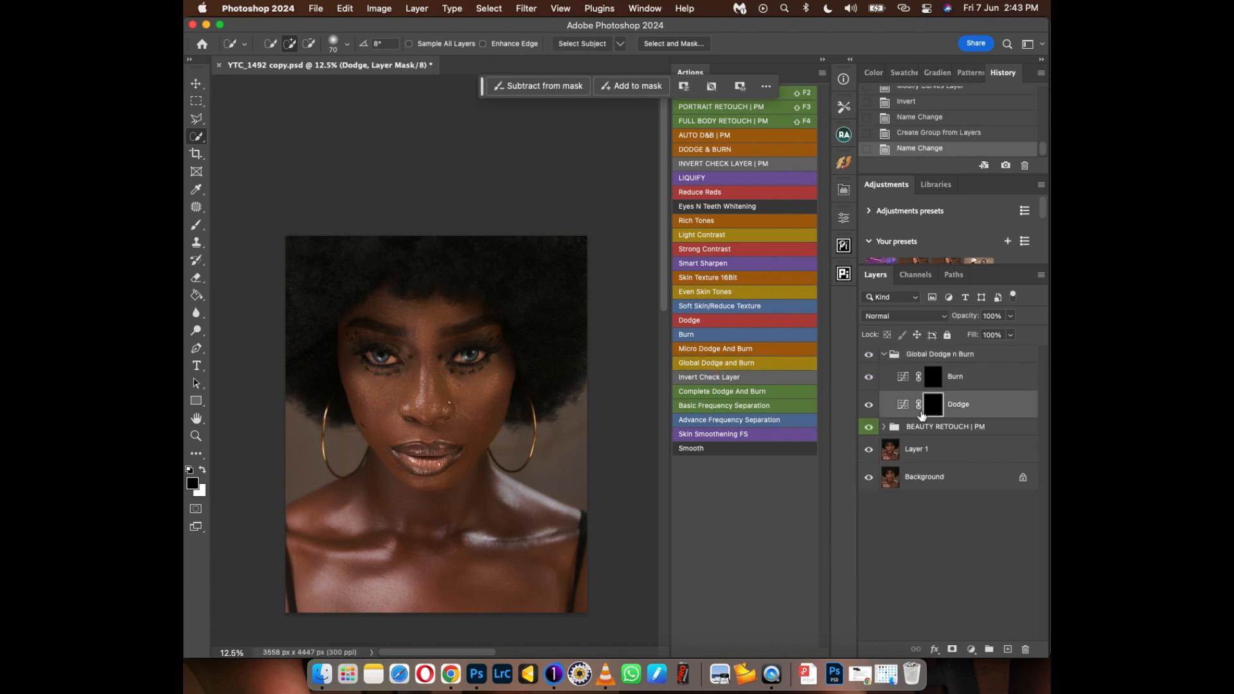
pyautogui.click(883, 355)
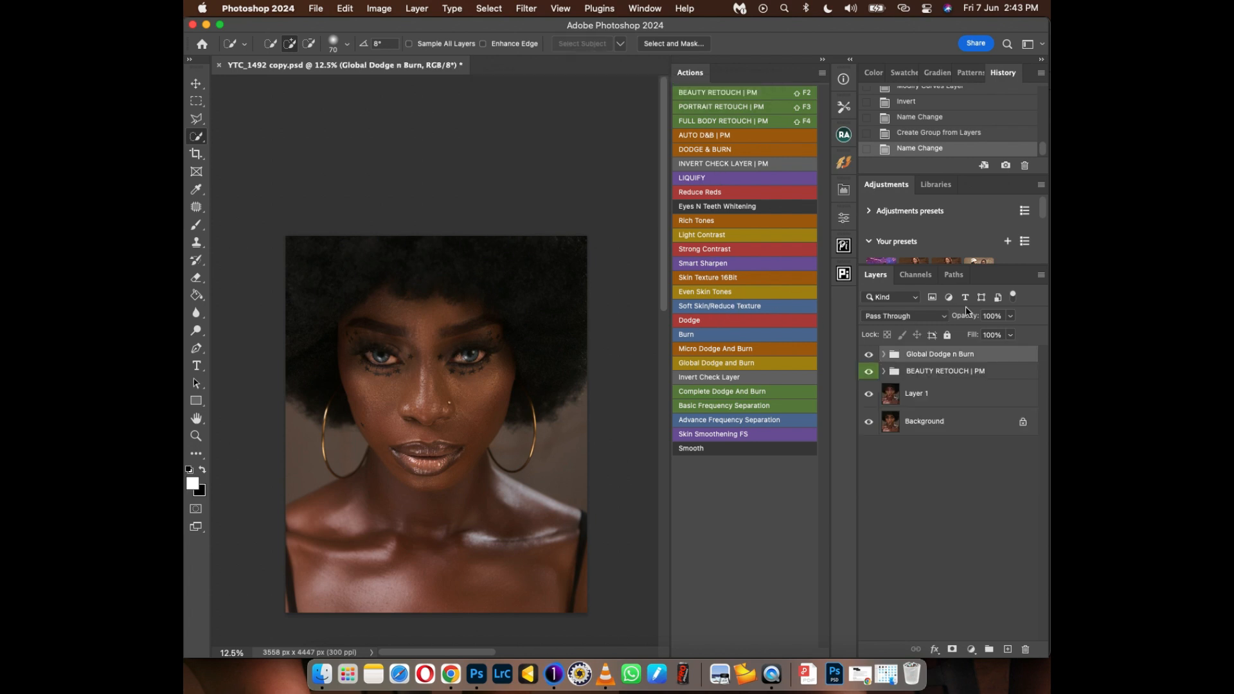
# Add a Black & White adjustment layer above the groups with Reds at -49 and Yellows at -2
pyautogui.scroll(-5, 904, 241)
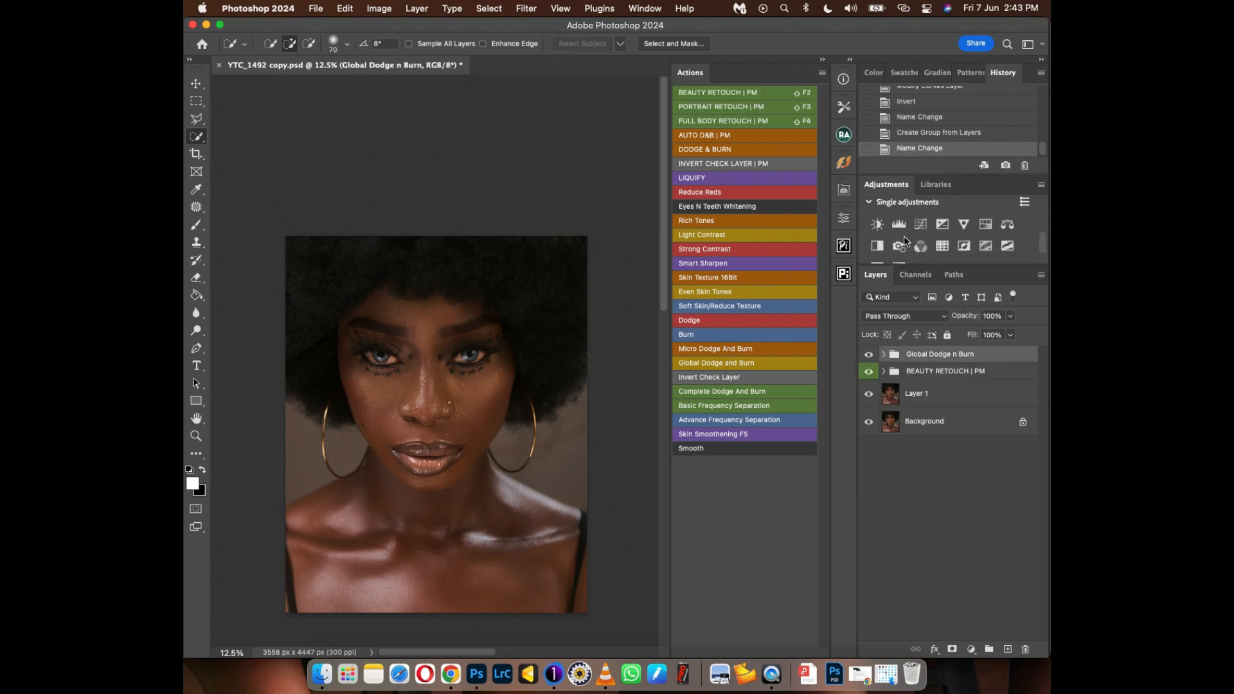
pyautogui.click(878, 246)
pyautogui.moveTo(737, 307); pyautogui.dragTo(730, 334)
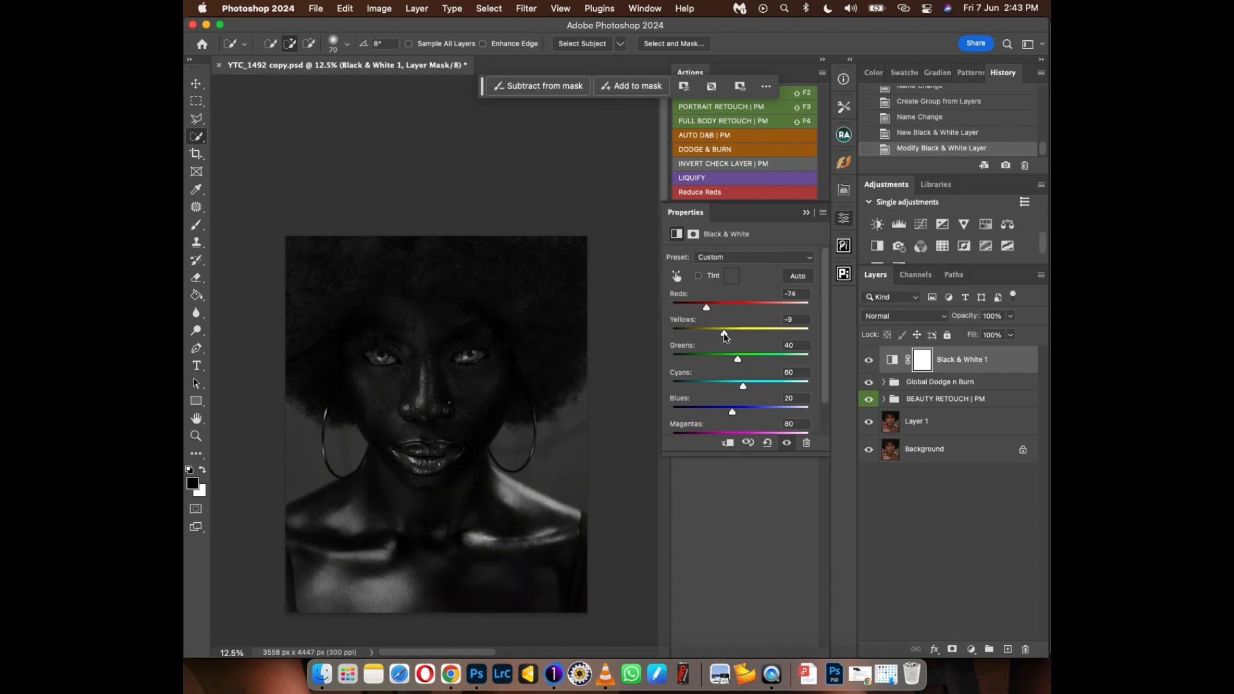
pyautogui.press('super+plus')
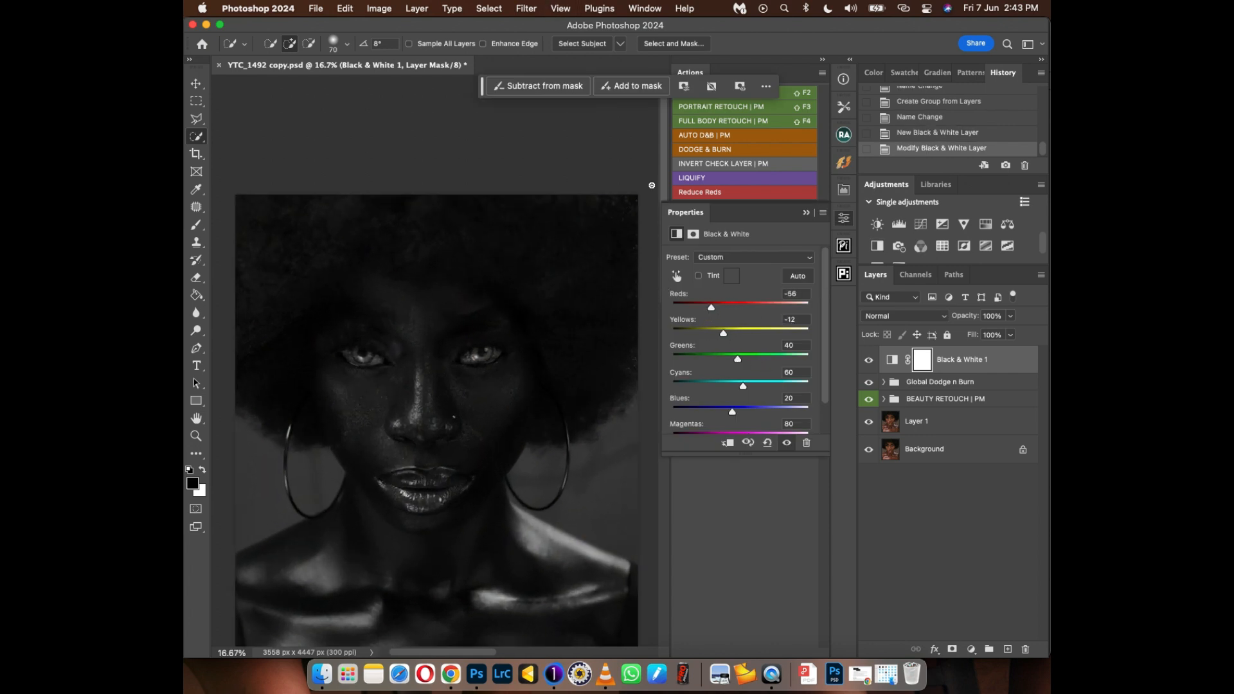
pyautogui.press('super+plus')
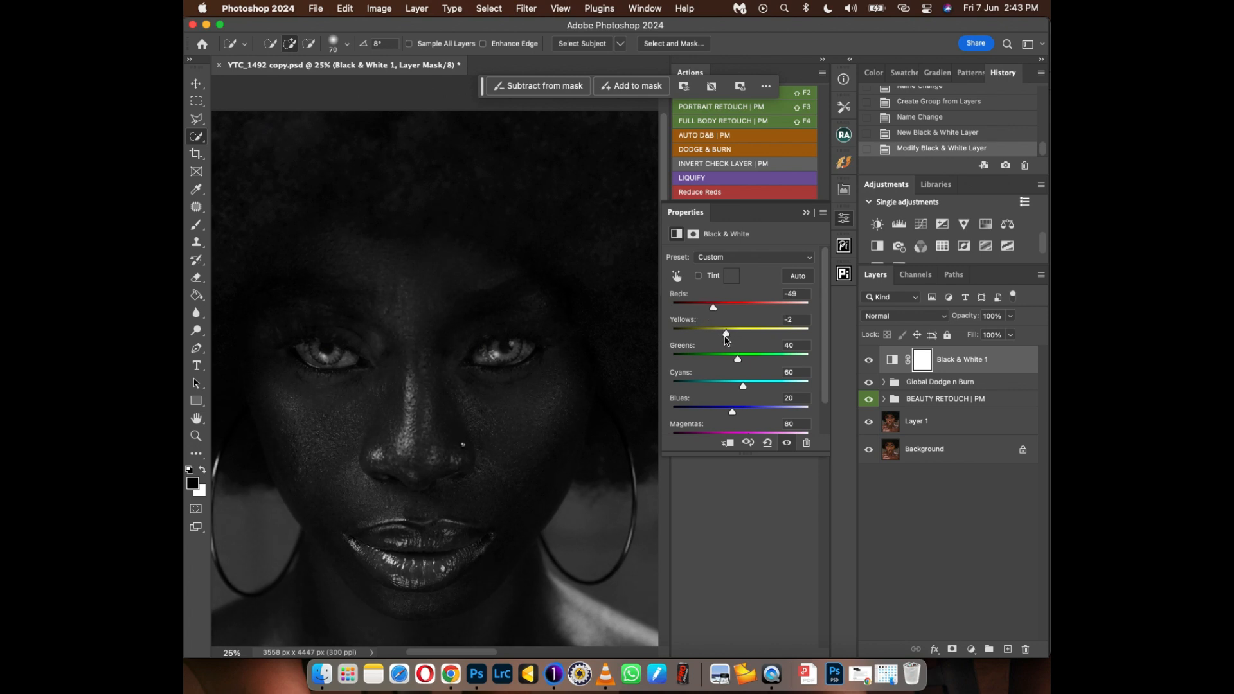
# Select the Dodge layer's mask in the Global Dodge n Burn group and set the Brush to 3% flow and size 290
pyautogui.press('super+minus')
pyautogui.press('space')
pyautogui.moveTo(468, 390)
pyautogui.mouseDown()
pyautogui.moveTo(468, 348)
pyautogui.moveTo(518, 320)
pyautogui.mouseUp()
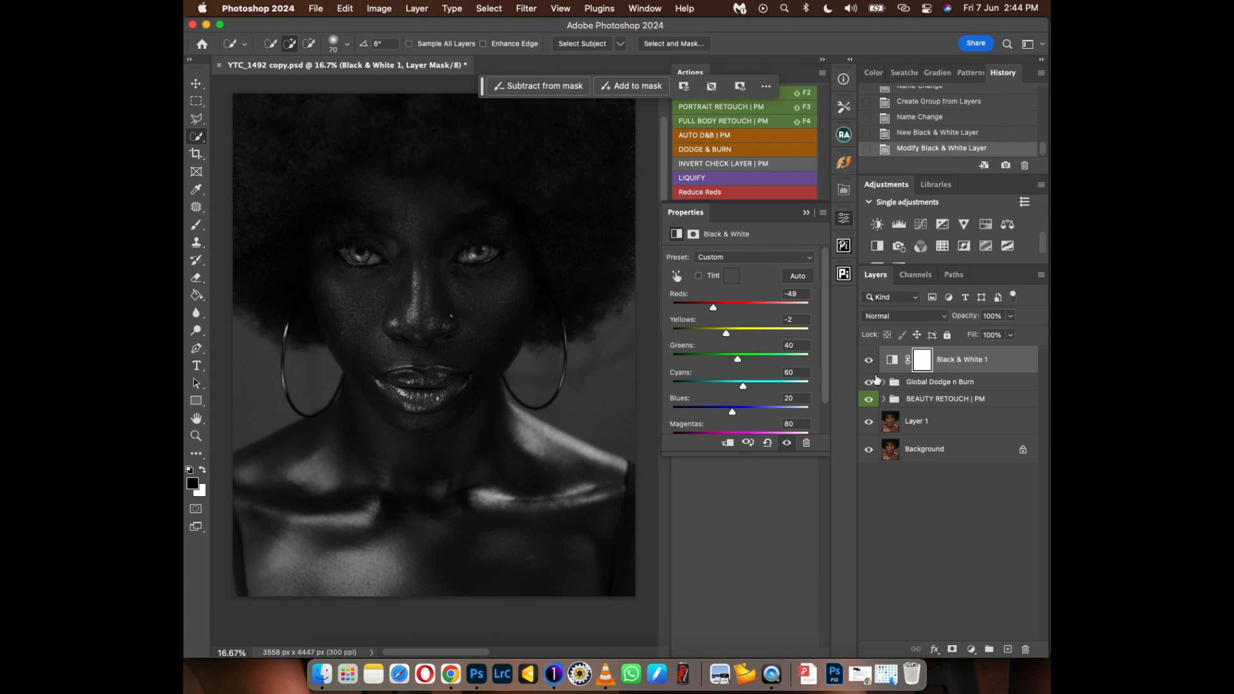
pyautogui.click(884, 383)
pyautogui.click(932, 434)
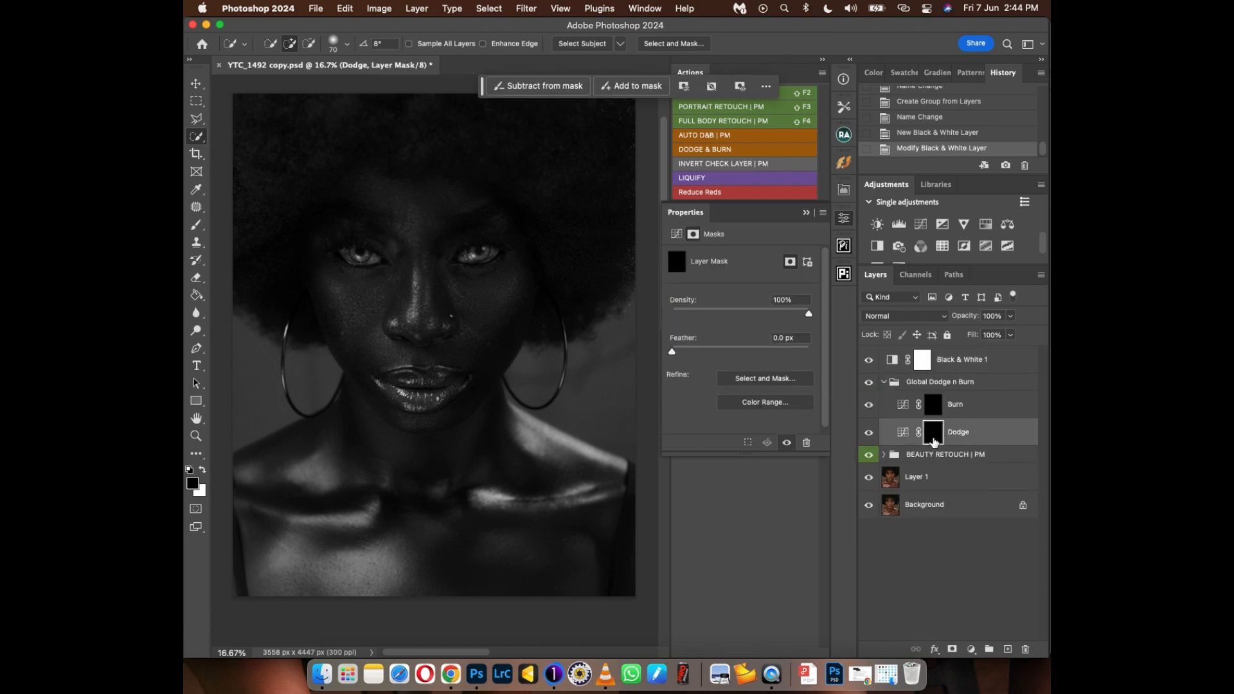
pyautogui.press('b')
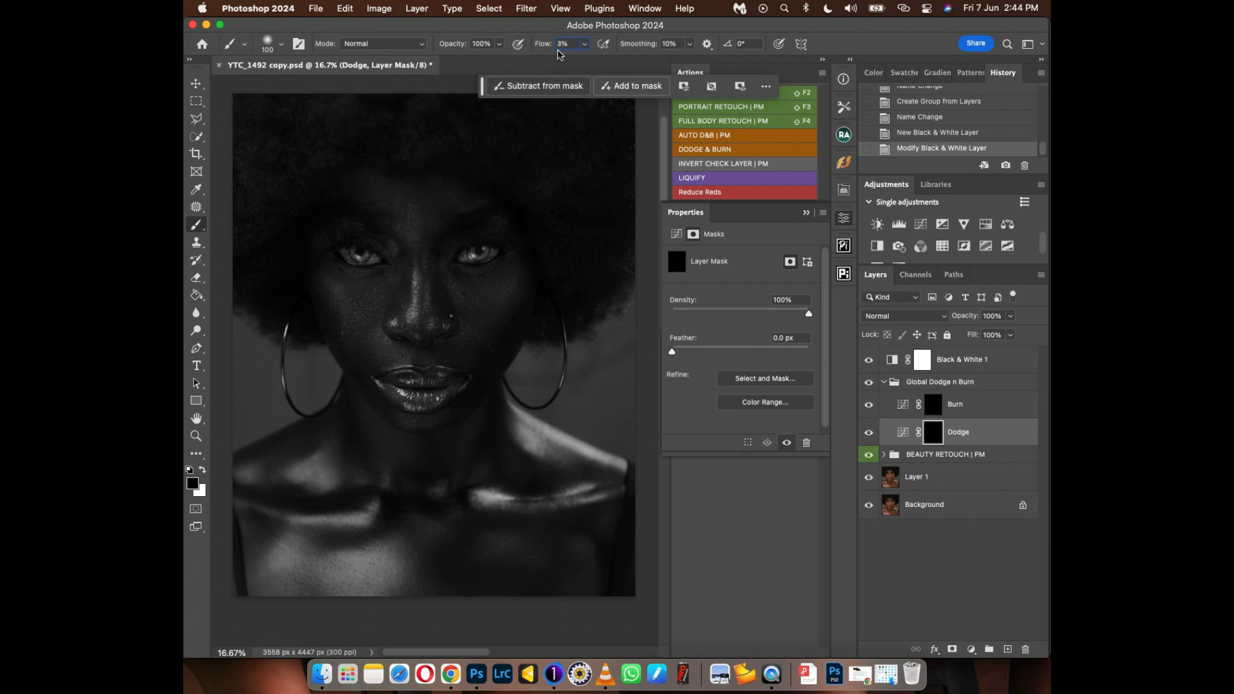
pyautogui.moveTo(472, 406); pyautogui.dragTo(487, 407)
pyautogui.moveTo(482, 462); pyautogui.dragTo(479, 372)
pyautogui.moveTo(490, 399); pyautogui.dragTo(499, 367)
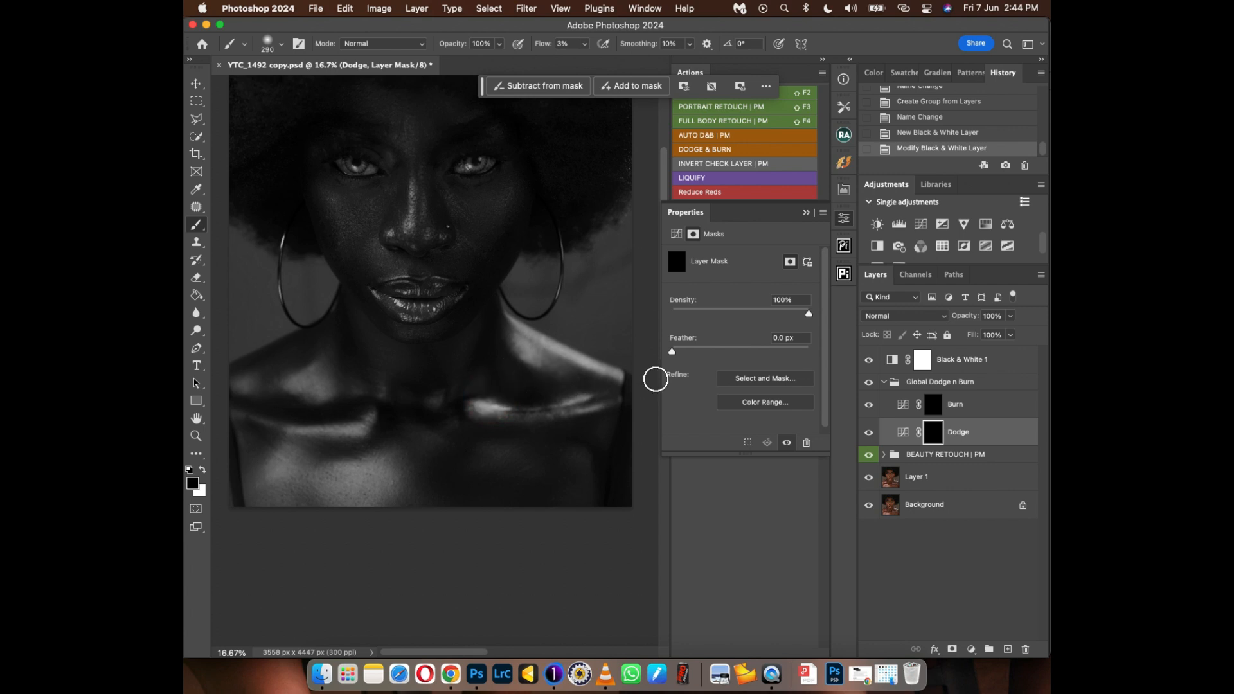
# Paint white on the Dodge mask to brighten the collarbone and shoulder highlights on the hair-side with the brighter sheen
pyautogui.press('x')
pyautogui.click(511, 420)
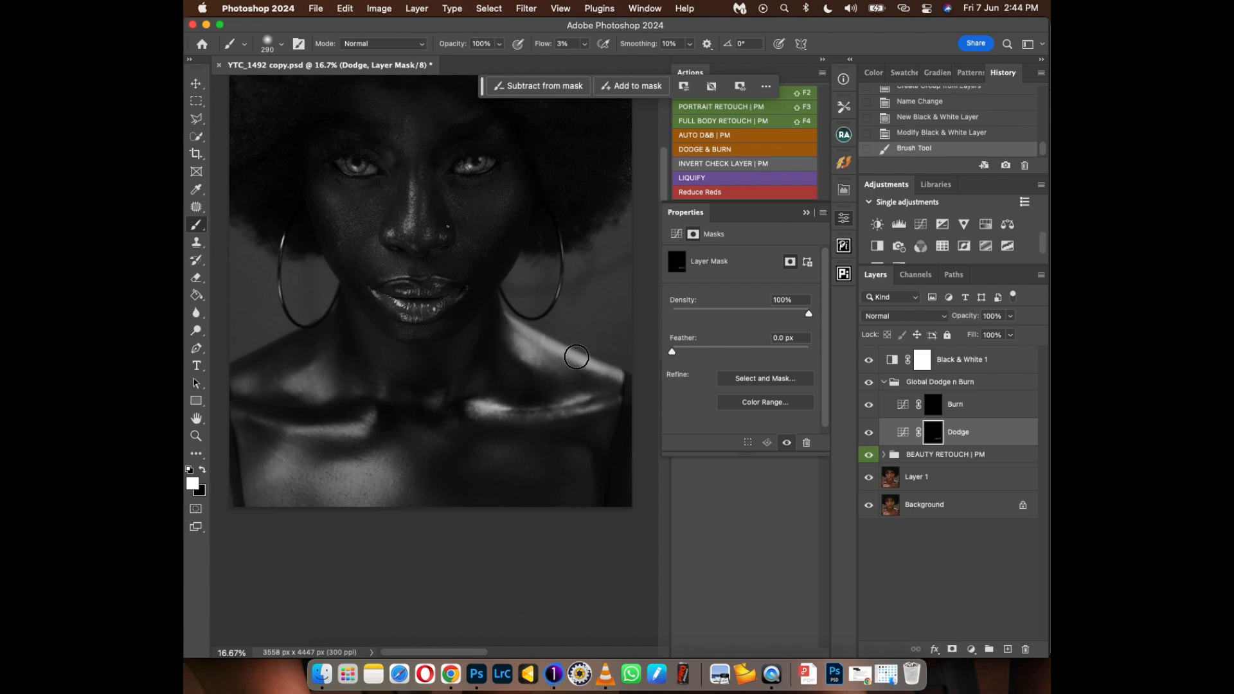
pyautogui.moveTo(532, 354)
pyautogui.mouseDown()
pyautogui.moveTo(609, 392)
pyautogui.moveTo(457, 410)
pyautogui.moveTo(466, 405)
pyautogui.mouseUp()
# Brush white over the chest highlights and the opposite collarbone on the Dodge mask, using a brush size of about 300
pyautogui.press('space')
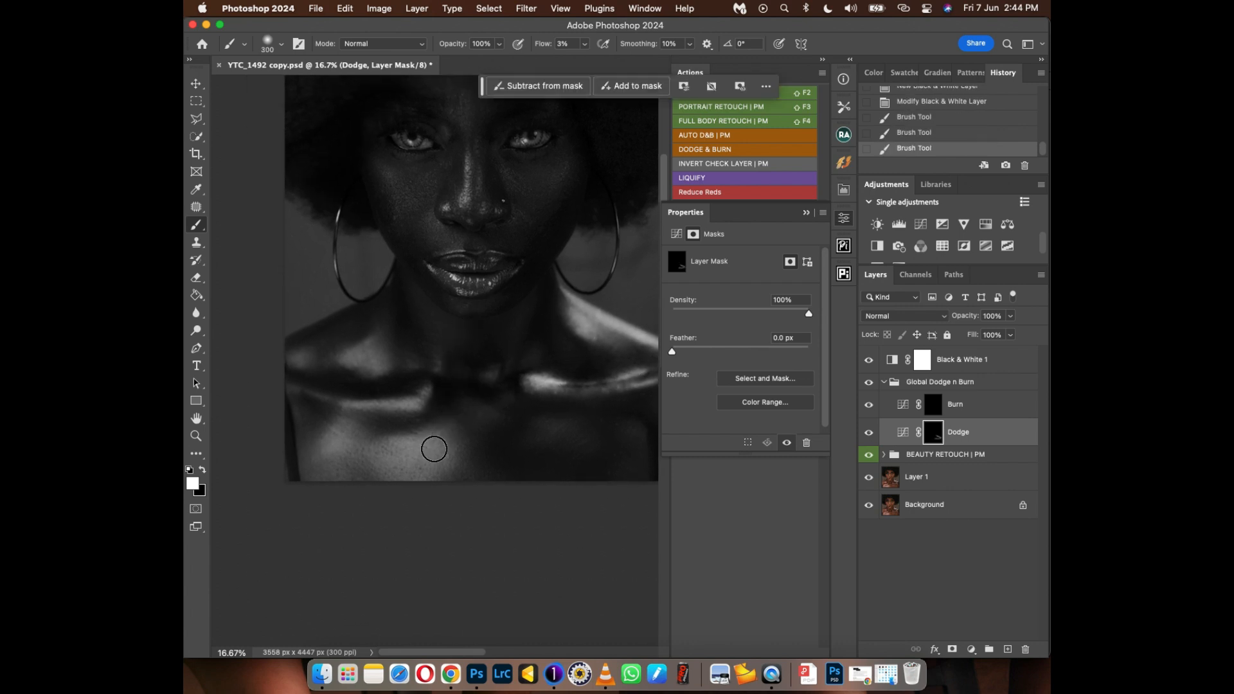
pyautogui.press(']')
pyautogui.press(']')
pyautogui.moveTo(451, 471); pyautogui.dragTo(546, 428)
pyautogui.moveTo(402, 444)
pyautogui.mouseDown()
pyautogui.moveTo(335, 424)
pyautogui.moveTo(321, 470)
pyautogui.moveTo(361, 408)
pyautogui.mouseUp()
pyautogui.press('[')
pyautogui.press('[')
pyautogui.press('[')
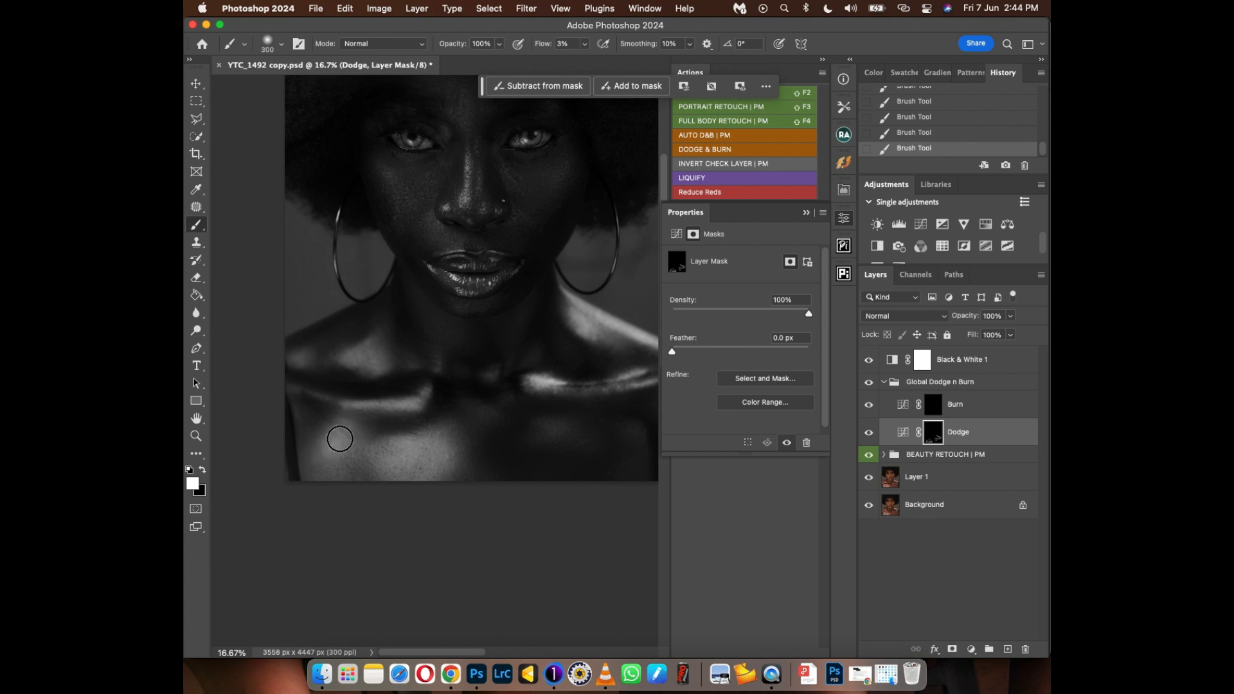
pyautogui.press(']')
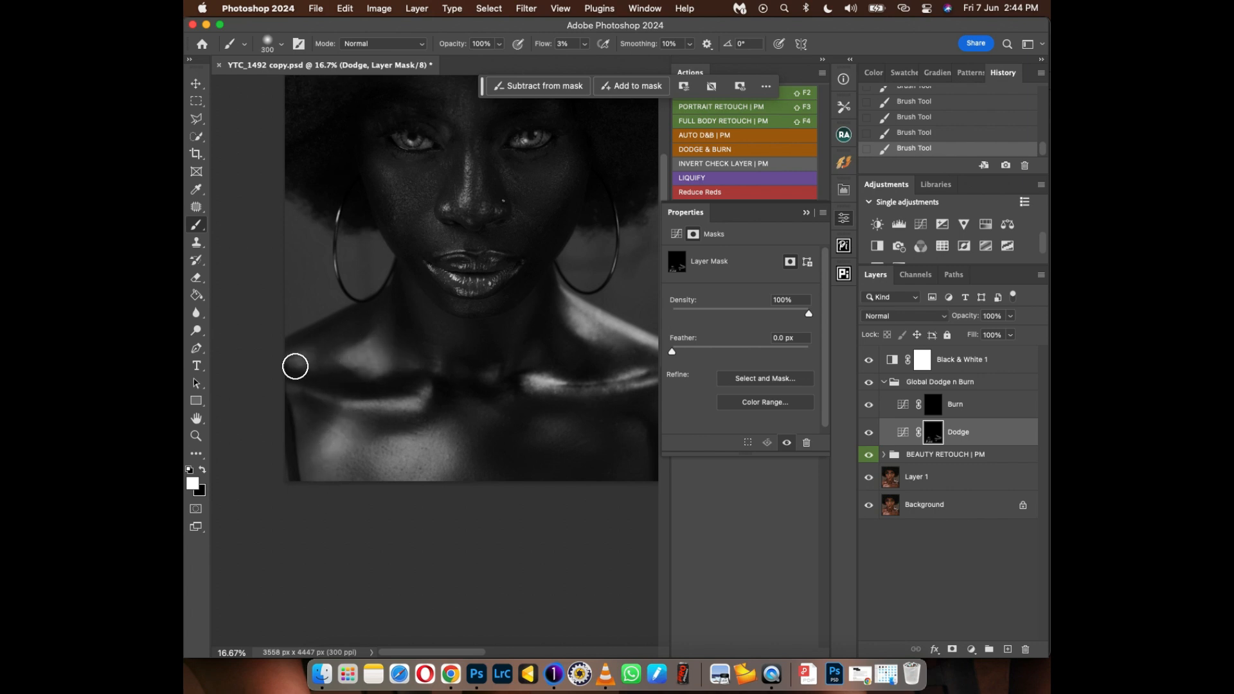
pyautogui.moveTo(518, 372); pyautogui.dragTo(443, 442)
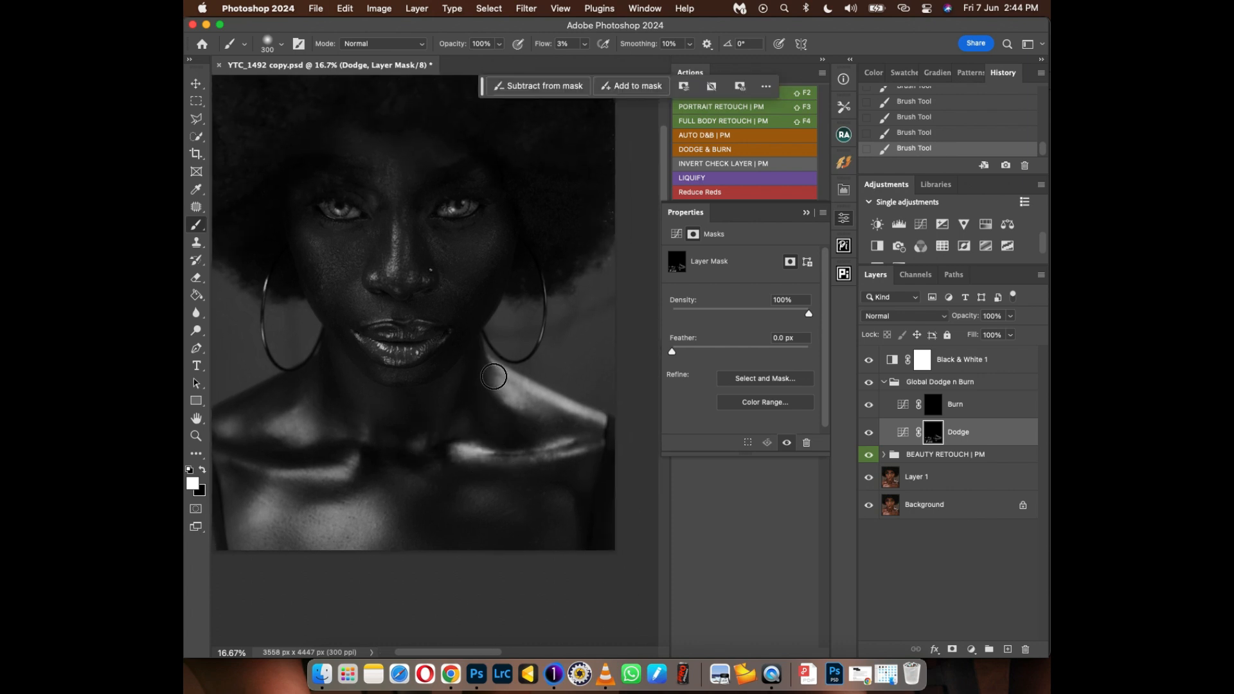
# Fine-tune the Reds value of the Black & White 1 adjustment layer and reduce the brush size to 200
pyautogui.moveTo(438, 380)
pyautogui.mouseDown()
pyautogui.moveTo(441, 418)
pyautogui.moveTo(496, 528)
pyautogui.mouseUp()
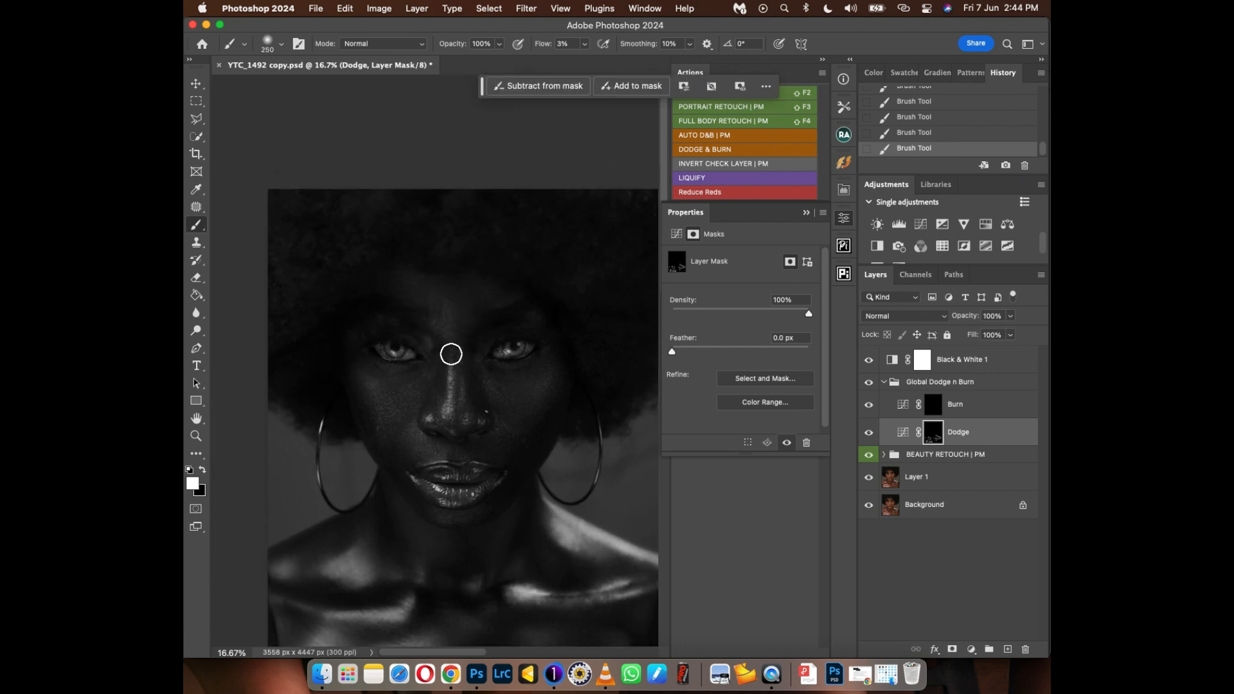
pyautogui.press('[')
pyautogui.click(893, 362)
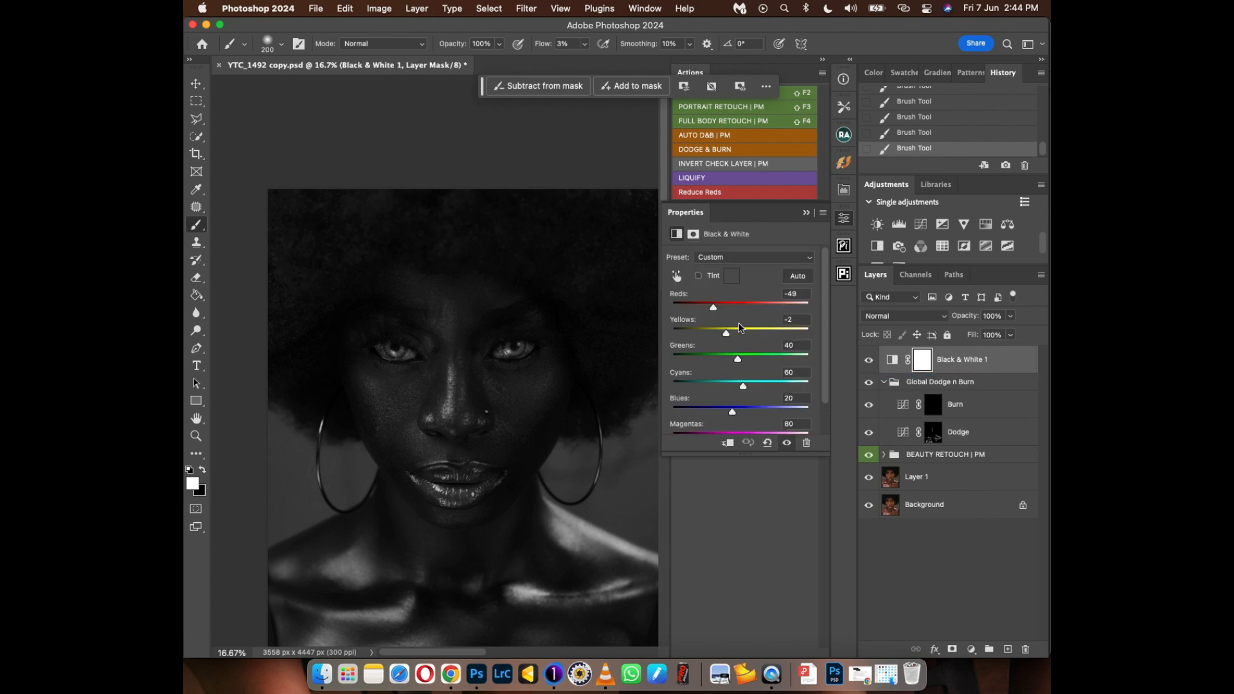
pyautogui.click(719, 304)
# Paint white on the Dodge mask between the brows, down the nose bridge and above the upper lip, with brush sizes of 200 to 250
pyautogui.click(932, 435)
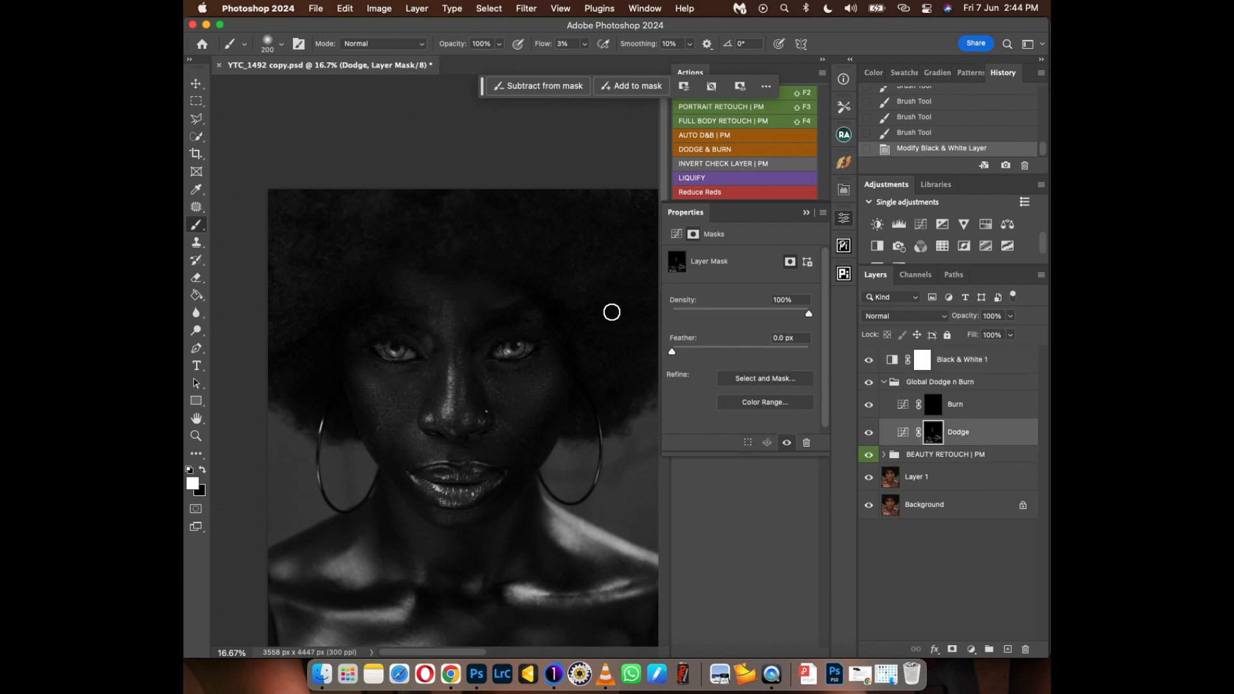
pyautogui.moveTo(476, 320); pyautogui.dragTo(457, 326)
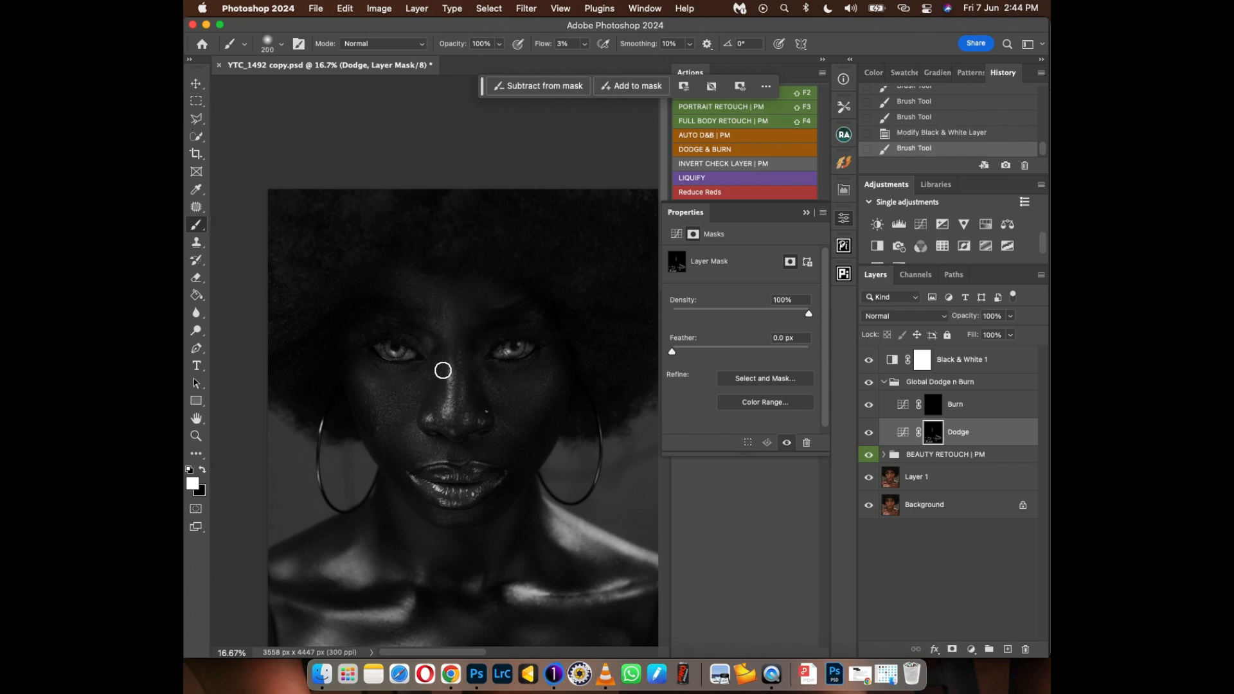
pyautogui.moveTo(454, 387); pyautogui.dragTo(448, 357)
pyautogui.press(']')
pyautogui.moveTo(447, 358)
pyautogui.mouseDown()
pyautogui.moveTo(450, 421)
pyautogui.moveTo(450, 404)
pyautogui.mouseUp()
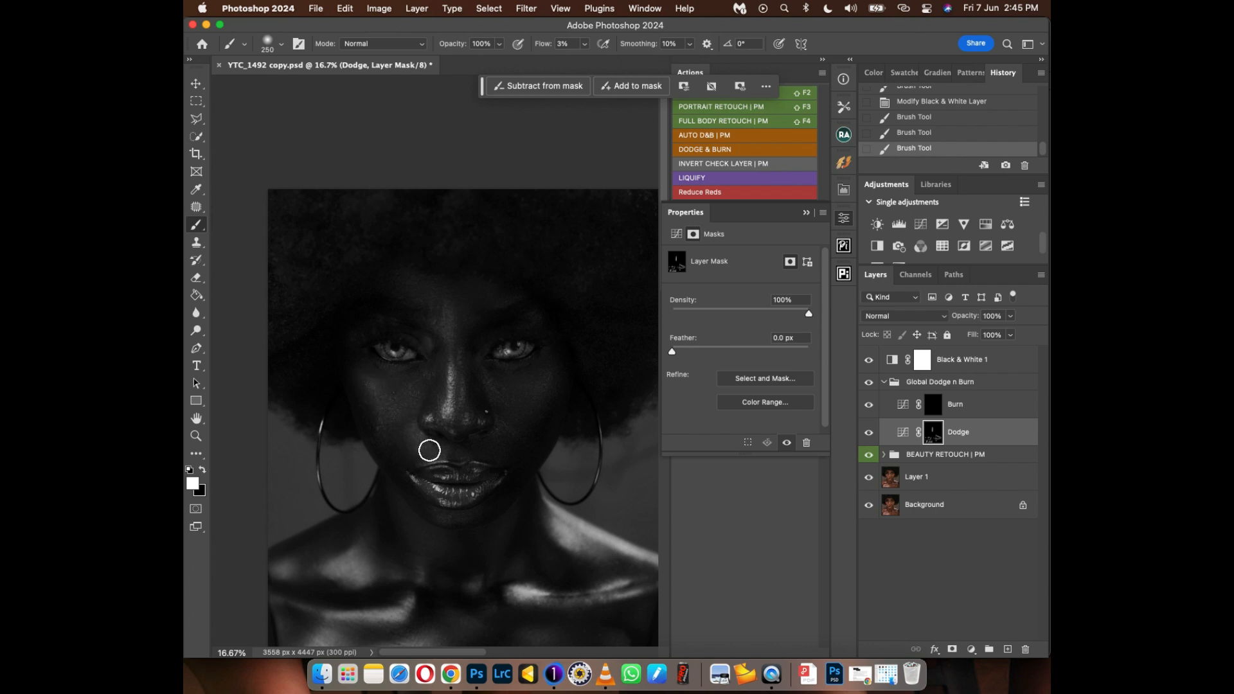
pyautogui.press('[')
pyautogui.moveTo(430, 449); pyautogui.dragTo(461, 455)
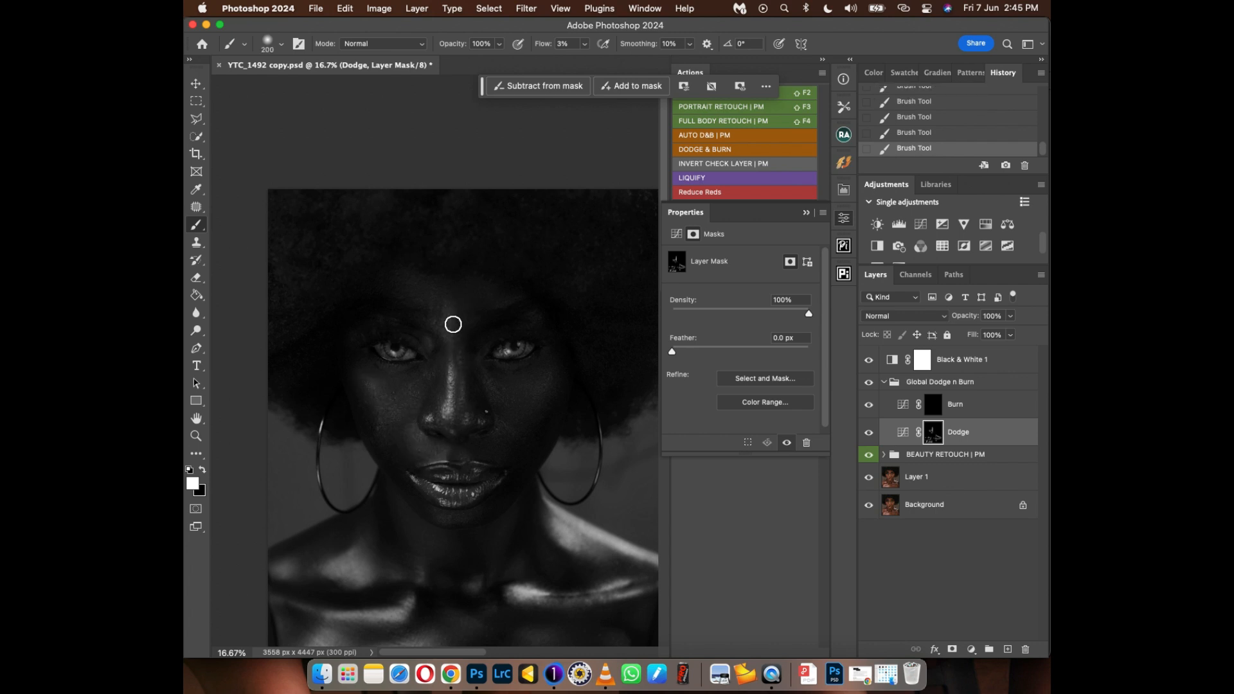
# Select the Burn layer's mask and paint white over the shadow beside the nose bridge and inner brow, with a brush size of about 300
pyautogui.press(']')
pyautogui.press(']')
pyautogui.press(']')
pyautogui.click(930, 413)
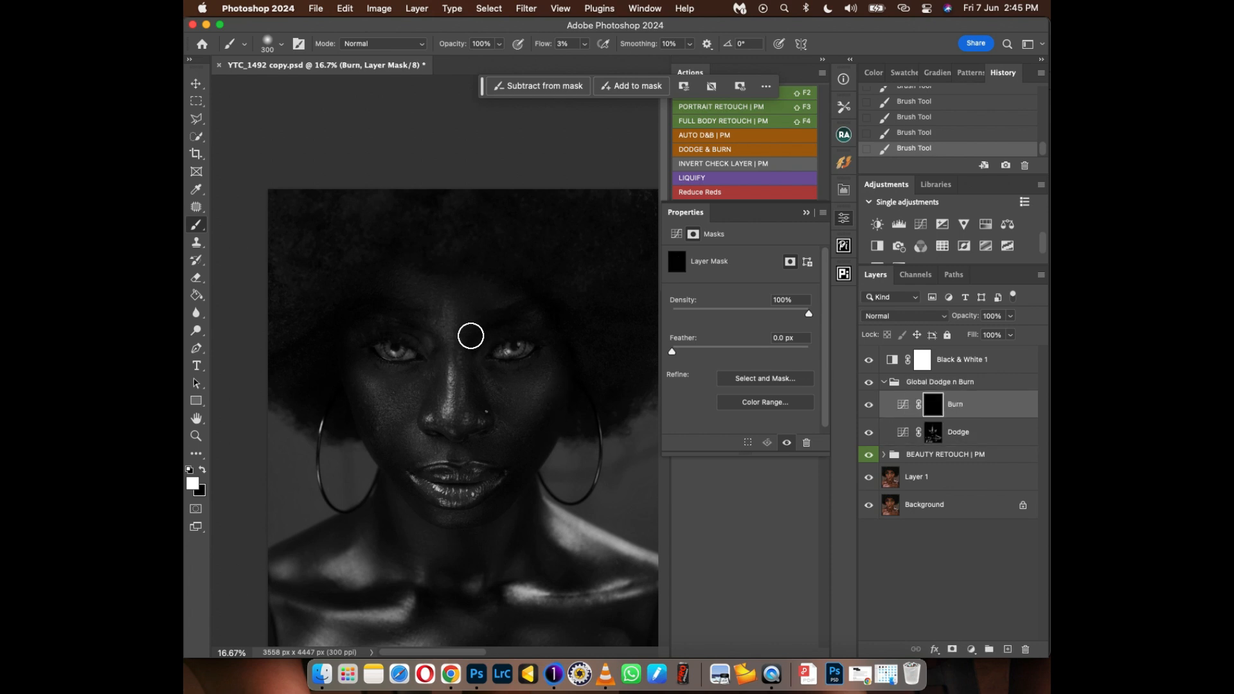
pyautogui.press('[')
pyautogui.press('[')
pyautogui.press('[')
pyautogui.press(']')
pyautogui.press(']')
pyautogui.press(']')
pyautogui.moveTo(436, 344)
pyautogui.mouseDown()
pyautogui.moveTo(437, 399)
pyautogui.moveTo(427, 308)
pyautogui.mouseUp()
# Brush white over the remaining face and body shadows on the Burn mask, enlarging the brush to size 400
pyautogui.press('[')
pyautogui.press('[')
pyautogui.press('[')
pyautogui.press(']')
pyautogui.press(']')
pyautogui.press(']')
pyautogui.press(']')
pyautogui.scroll(-5, 502, 477)
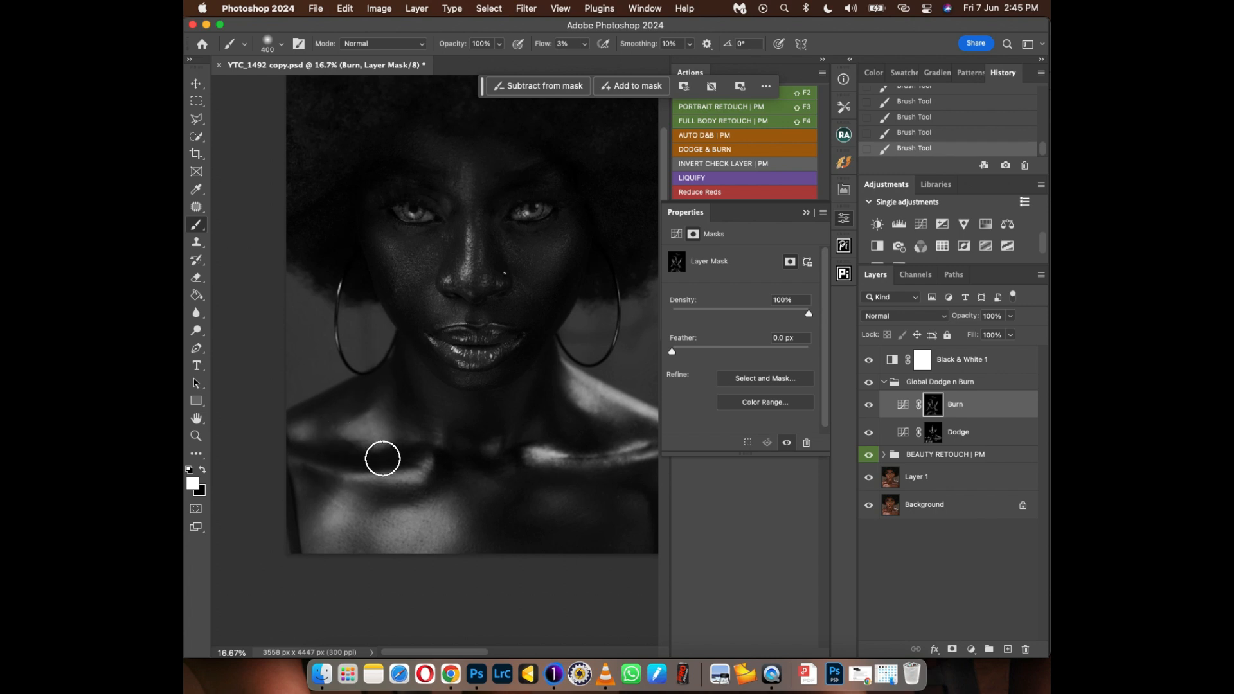
pyautogui.press('[')
pyautogui.press('[')
pyautogui.moveTo(431, 474); pyautogui.dragTo(362, 533)
pyautogui.press(']')
pyautogui.press(']')
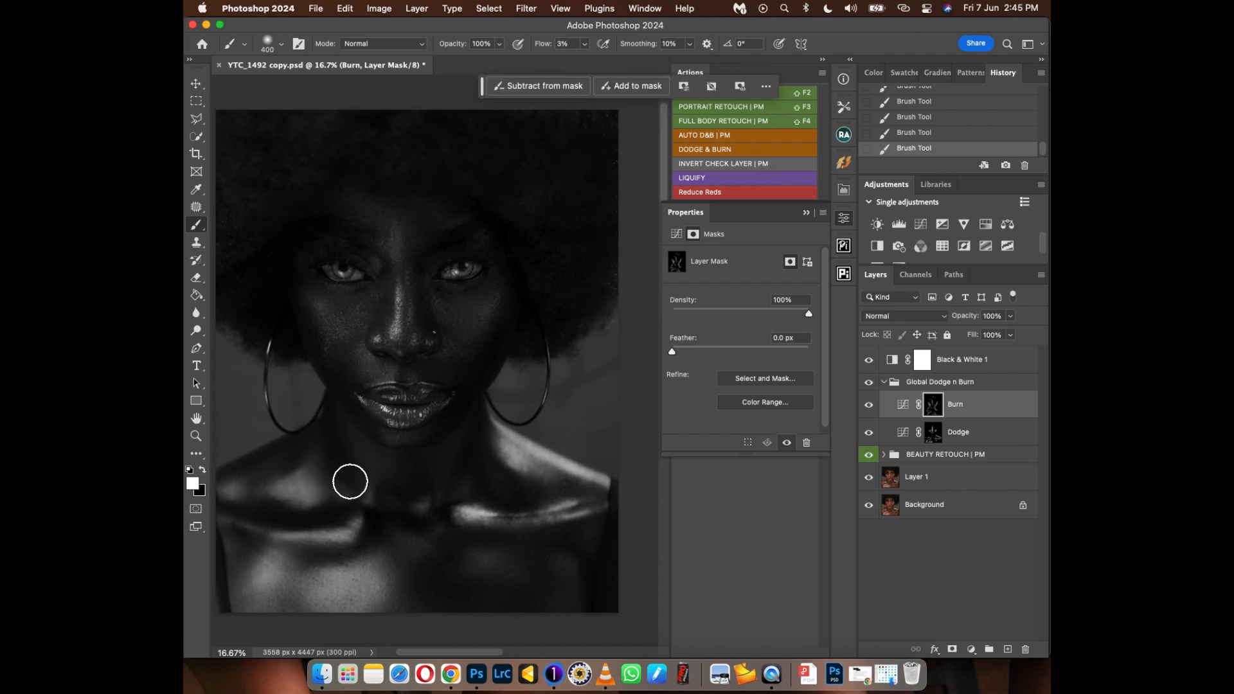
pyautogui.moveTo(440, 507); pyautogui.dragTo(387, 561)
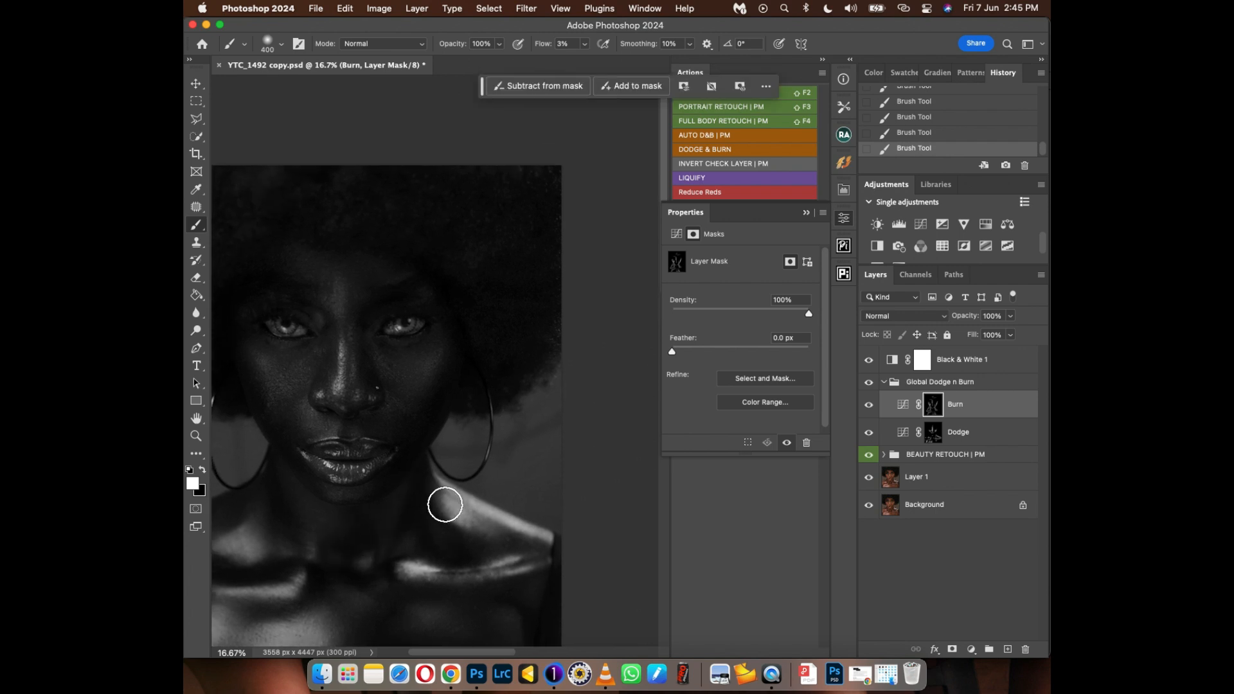
# Hide the Black & White 1 layer and compare the portrait with and without the Global Dodge n Burn group
pyautogui.press('super+minus')
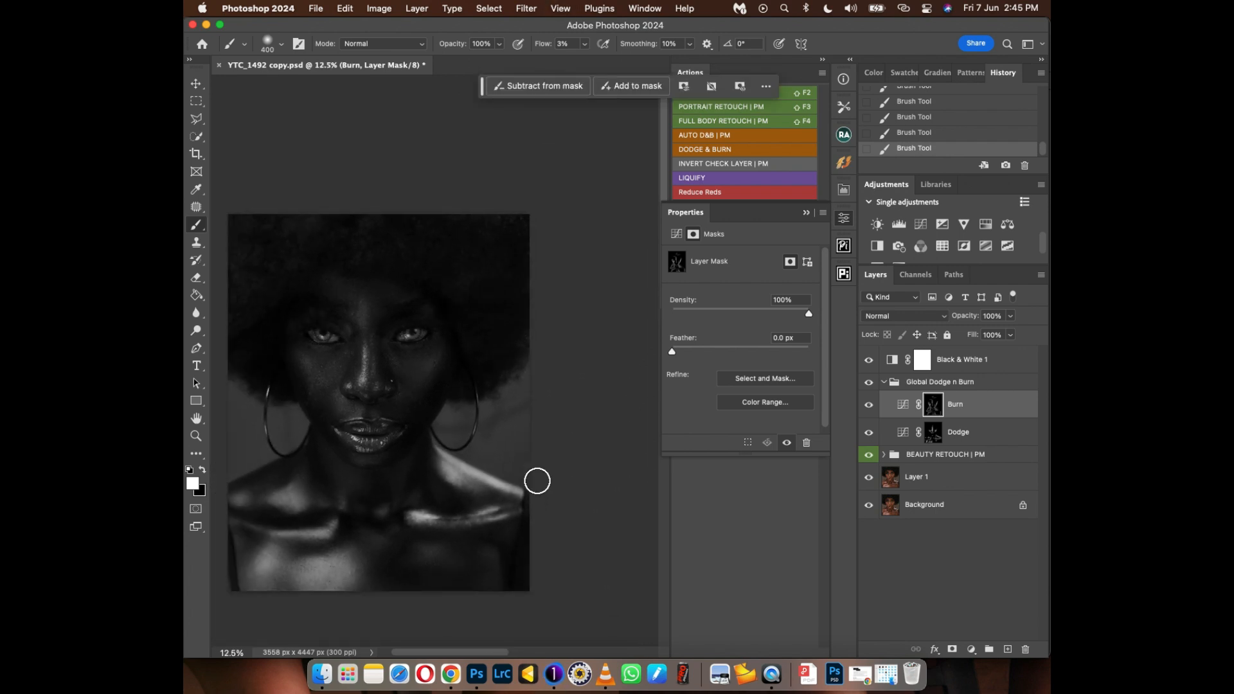
pyautogui.hscroll(-5, 518, 491)
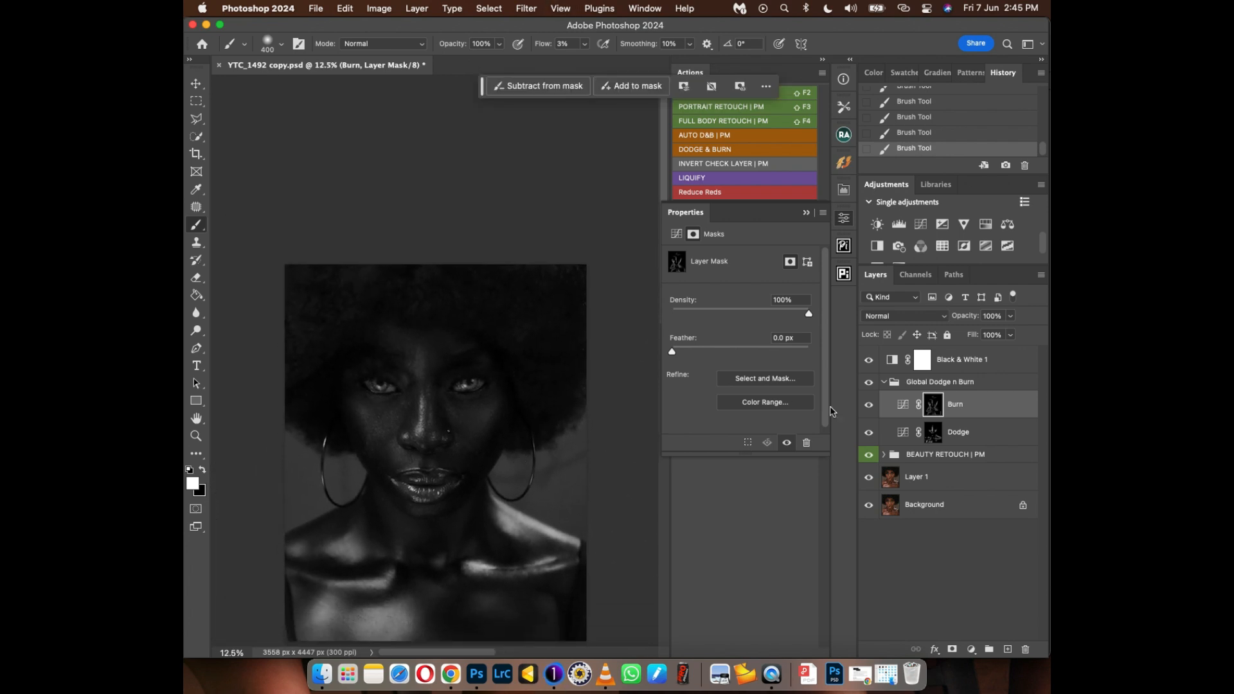
pyautogui.click(868, 360)
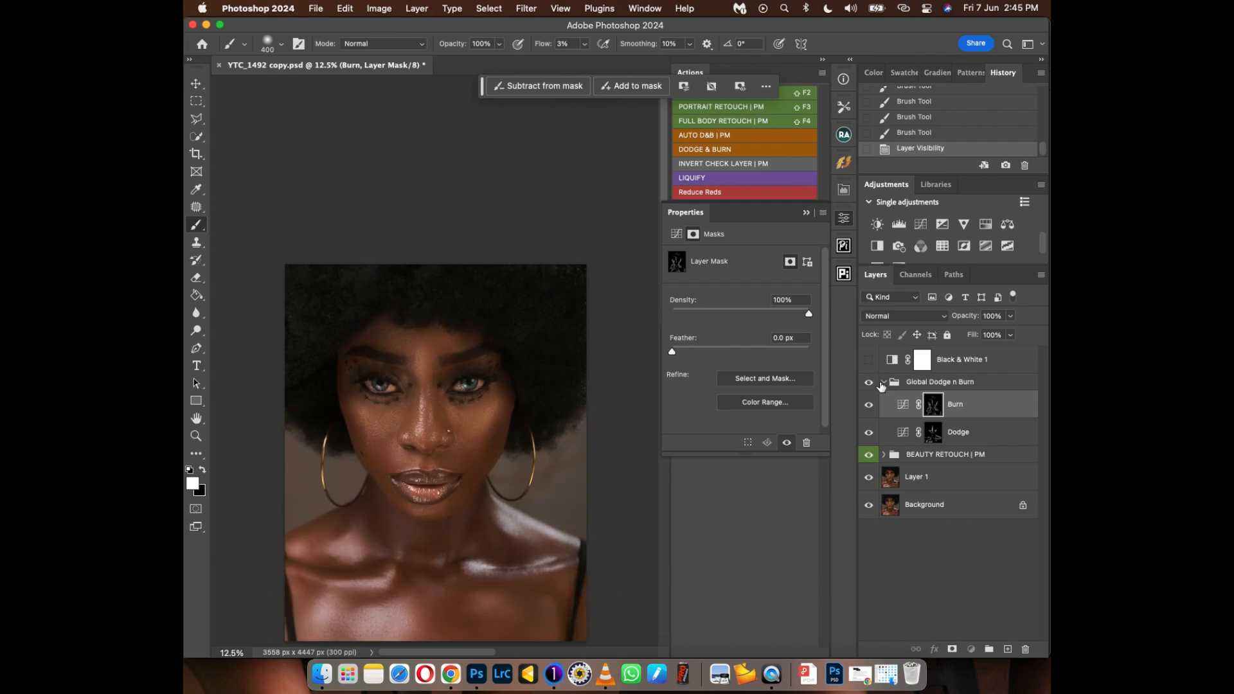
pyautogui.click(883, 383)
pyautogui.click(869, 383)
pyautogui.click(868, 383)
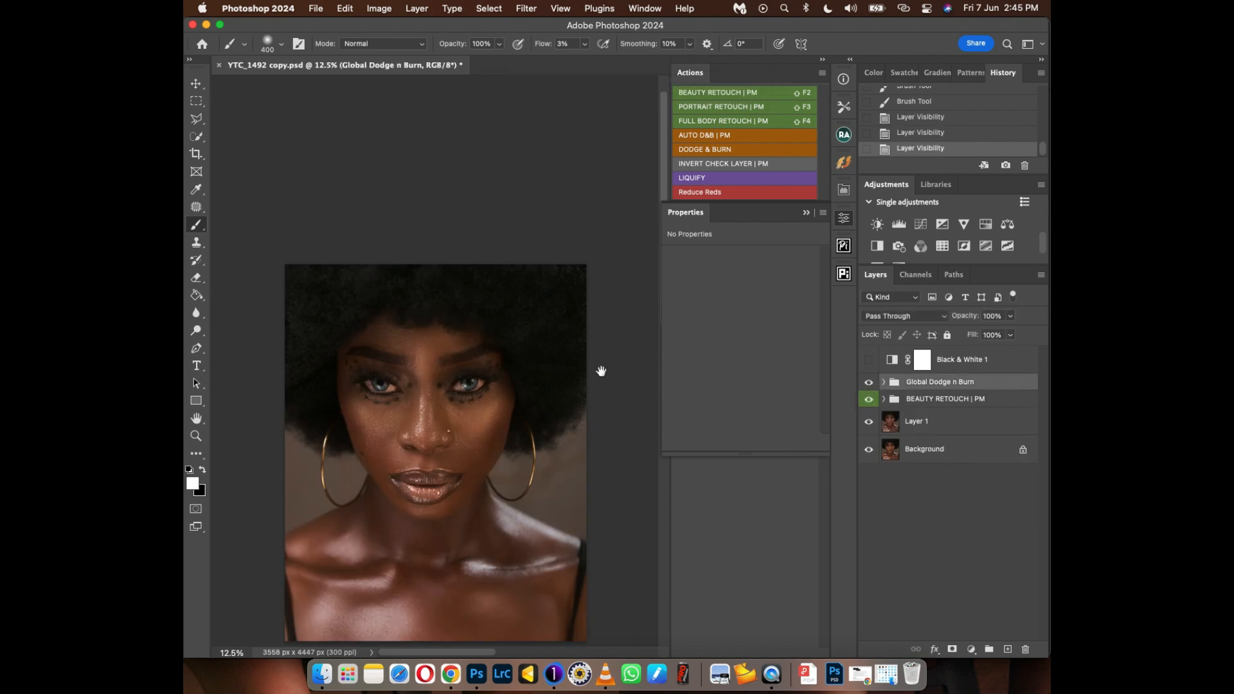
pyautogui.moveTo(601, 371); pyautogui.dragTo(611, 259)
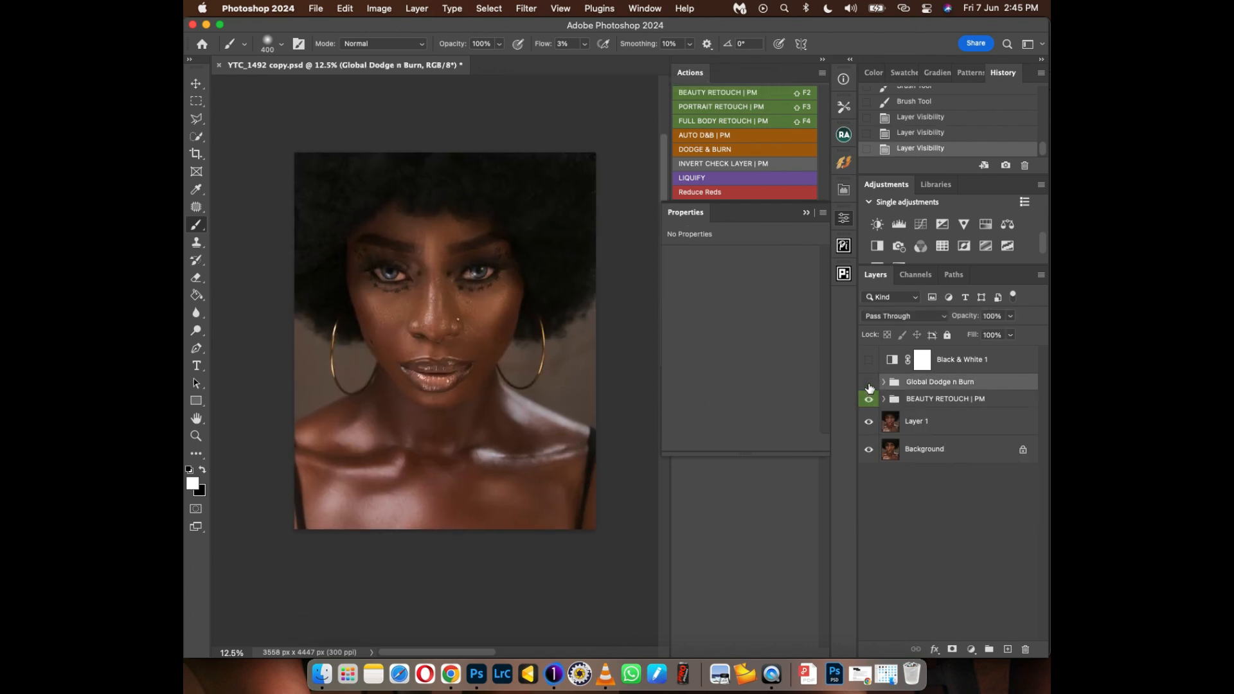
pyautogui.click(868, 384)
pyautogui.click(868, 385)
# Paint black on the Dodge mask above the upper lip with a size 150 brush, and compare the Global Dodge n Burn group's effect
pyautogui.click(884, 383)
pyautogui.click(932, 433)
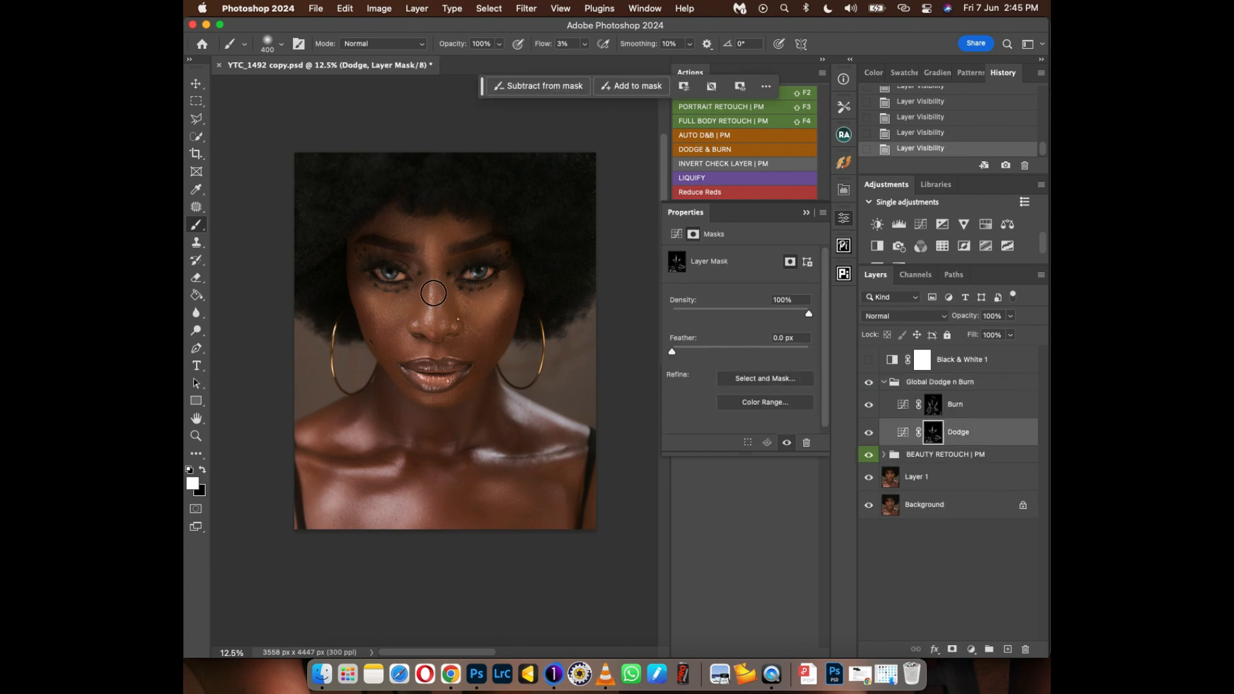
pyautogui.press('[')
pyautogui.press('x')
pyautogui.moveTo(421, 339); pyautogui.dragTo(426, 355)
pyautogui.click(431, 357)
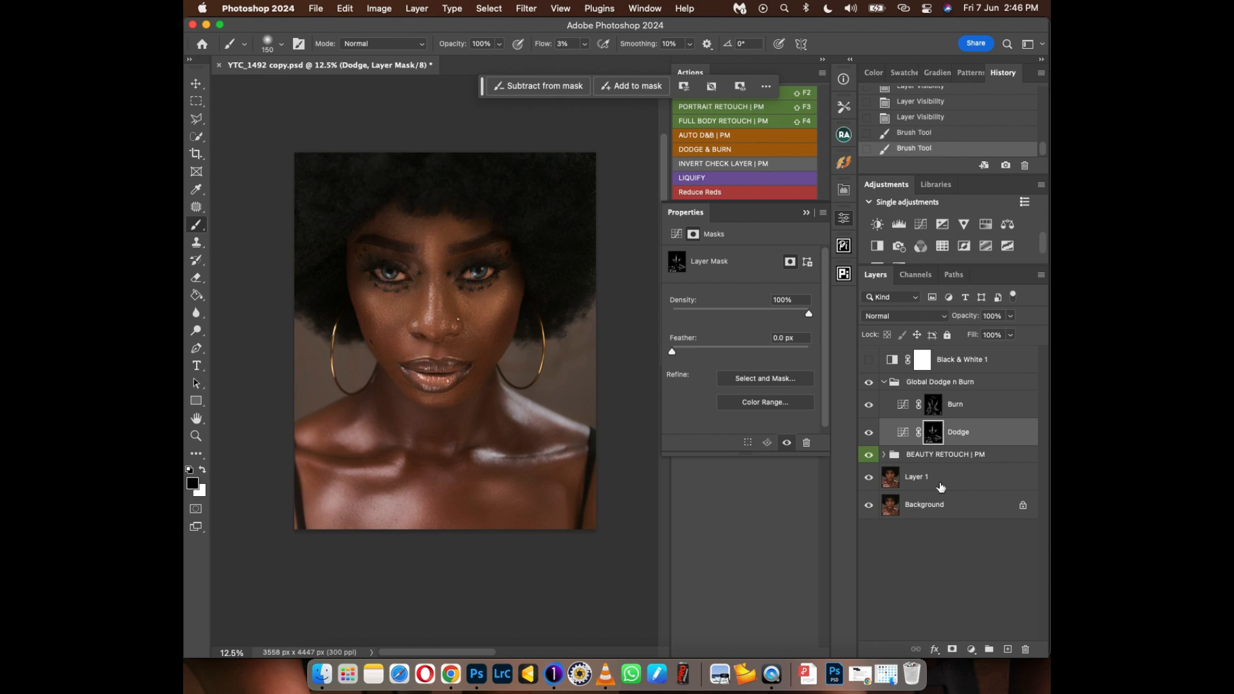
pyautogui.click(870, 385)
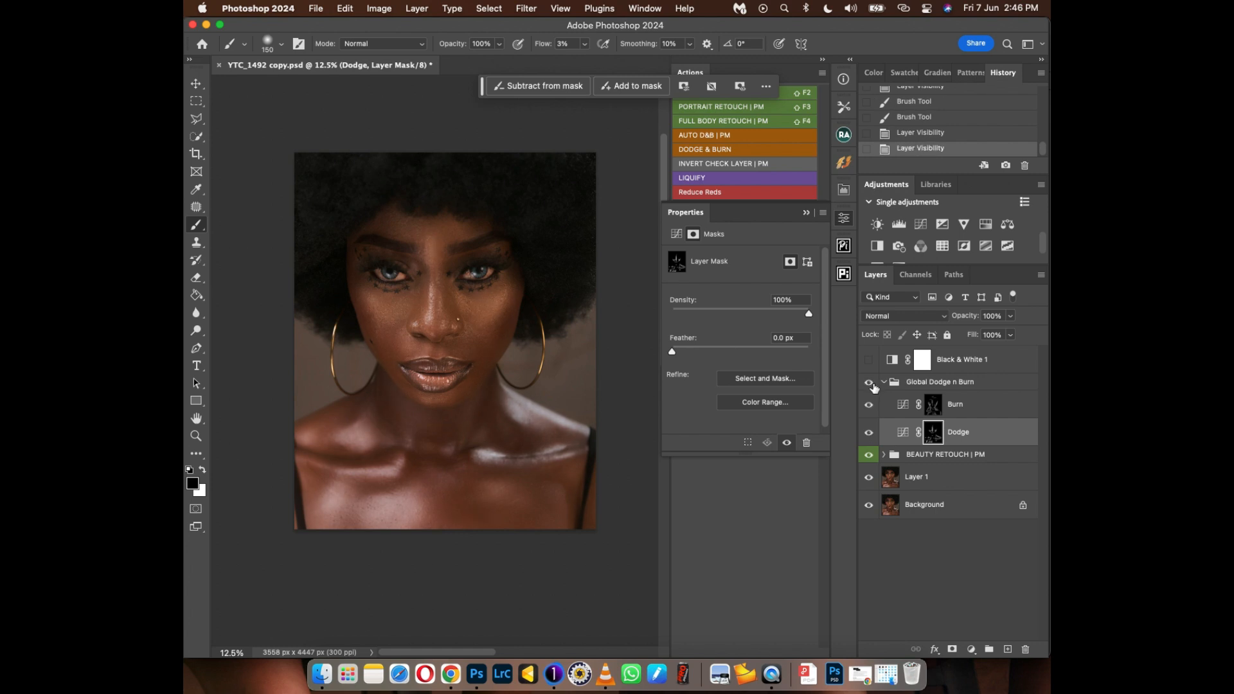
pyautogui.click(870, 384)
pyautogui.click(870, 384)
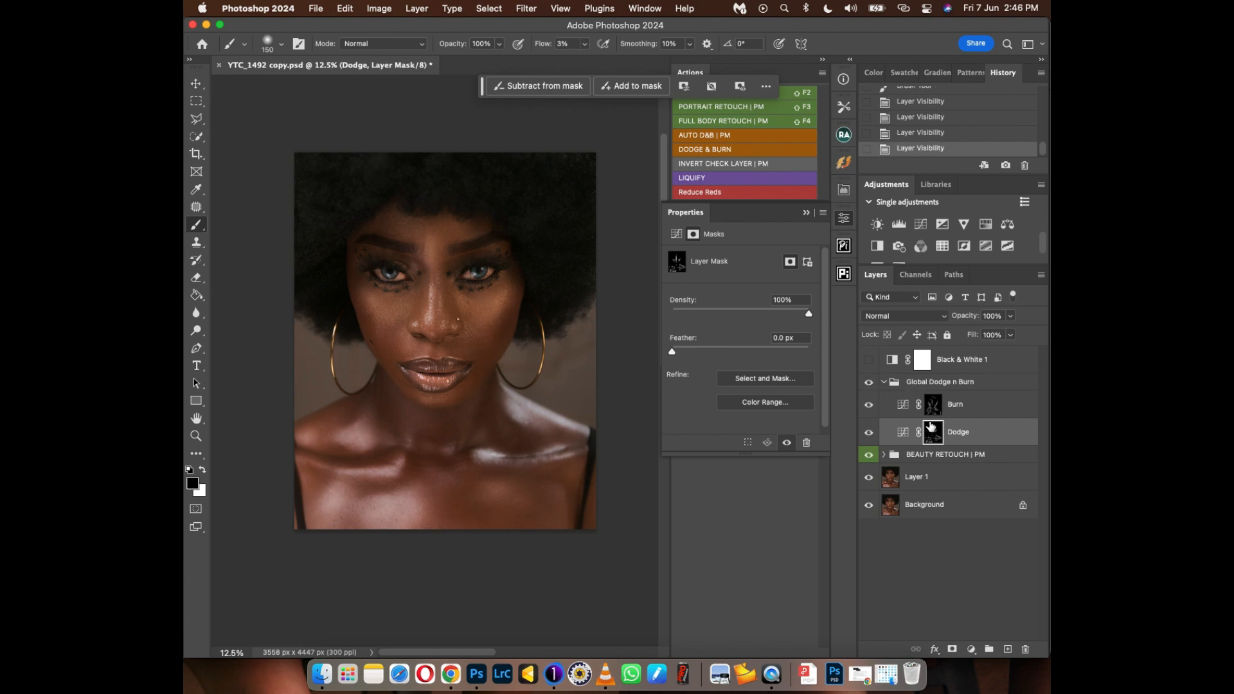
# Paint black on the Dodge mask across the brow area with a size 400 brush to soften the highlights
pyautogui.press(']')
pyautogui.press(']')
pyautogui.press(']')
pyautogui.moveTo(412, 237)
pyautogui.mouseDown()
pyautogui.moveTo(448, 230)
pyautogui.moveTo(402, 224)
pyautogui.moveTo(451, 228)
pyautogui.moveTo(452, 241)
pyautogui.moveTo(392, 224)
pyautogui.moveTo(411, 234)
pyautogui.moveTo(450, 210)
pyautogui.moveTo(435, 244)
pyautogui.moveTo(478, 265)
pyautogui.moveTo(496, 228)
pyautogui.moveTo(479, 265)
pyautogui.mouseUp()
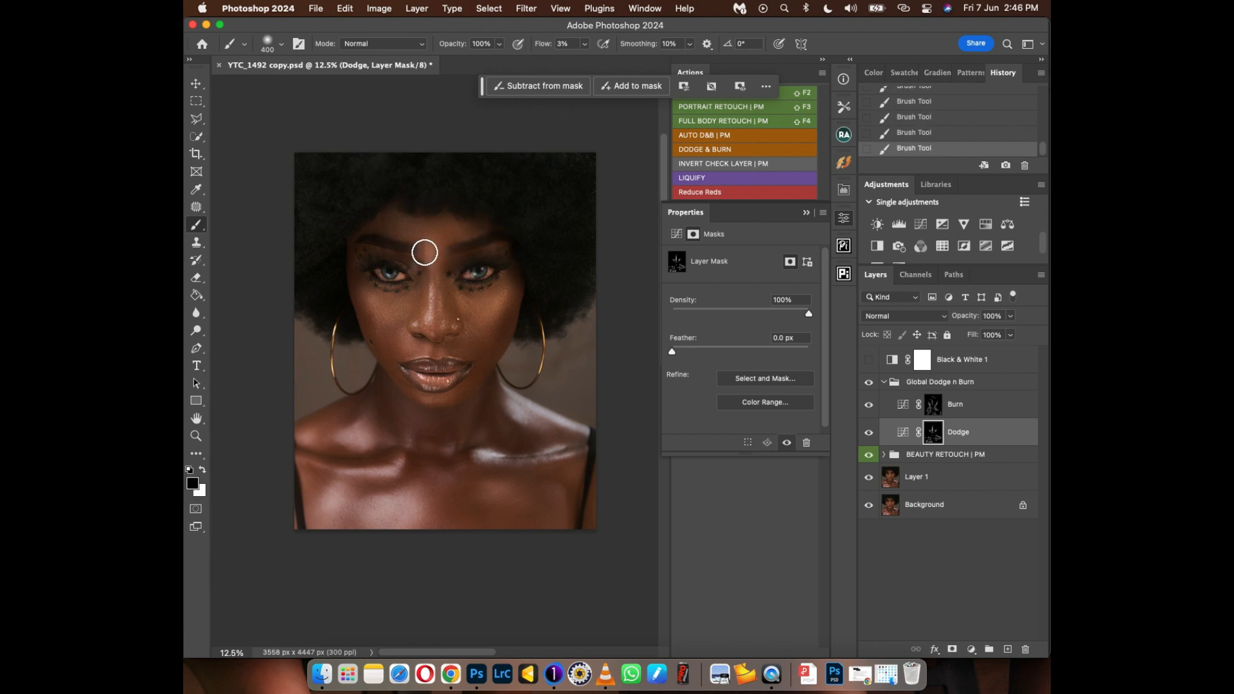
pyautogui.press('[')
# Lower the Global Dodge n Burn group's opacity to 70% and save the document
pyautogui.click(884, 384)
pyautogui.press('w')
pyautogui.press('7')
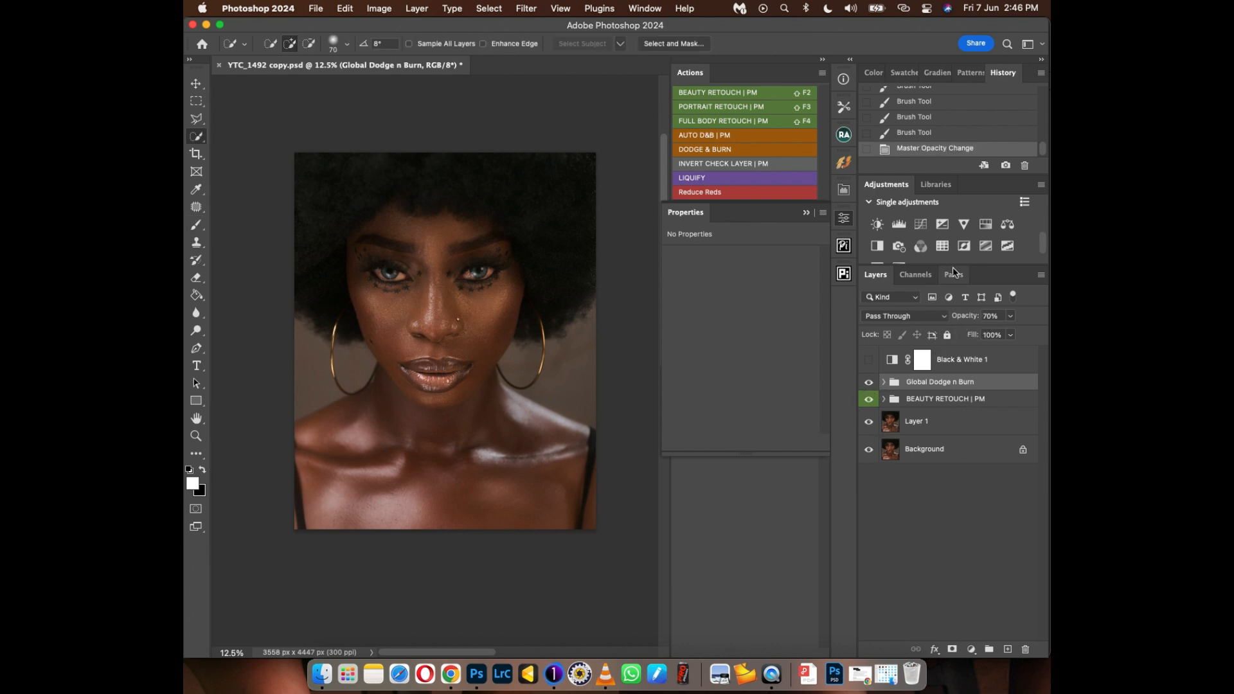
pyautogui.press('super+s')
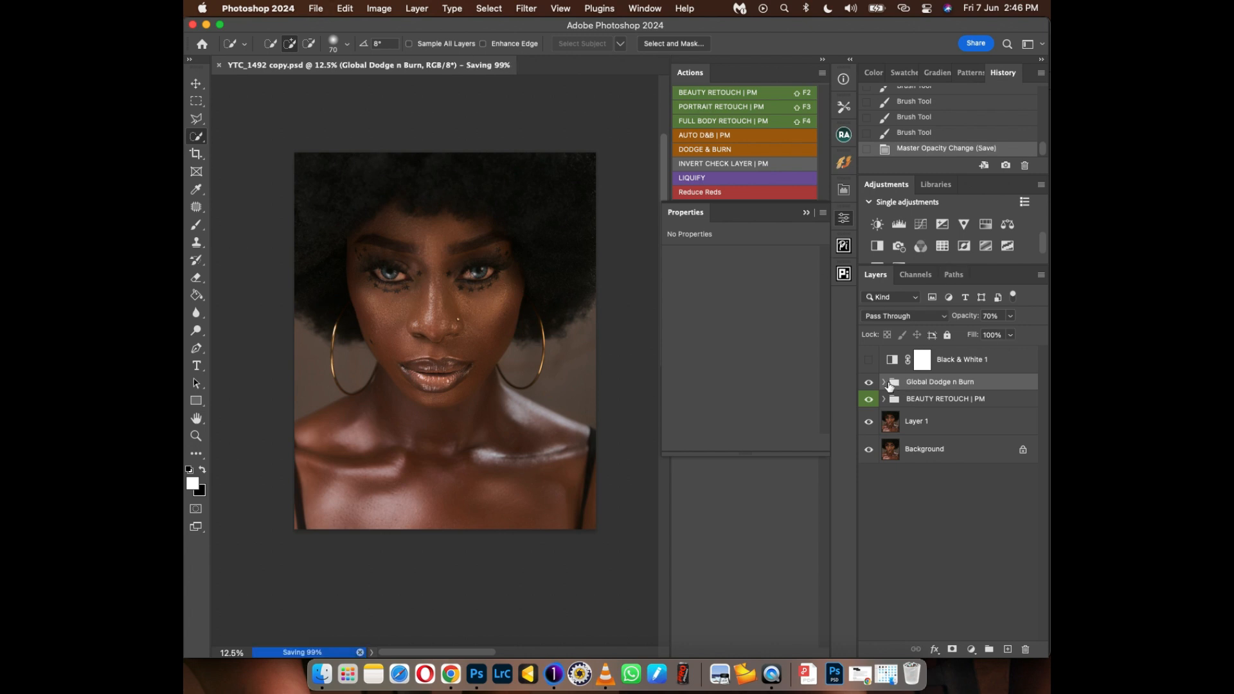
# Compare the retouched portrait with the Background layer alone, and restore the visible layers
pyautogui.click(871, 451)
pyautogui.click(870, 452)
pyautogui.click(873, 459)
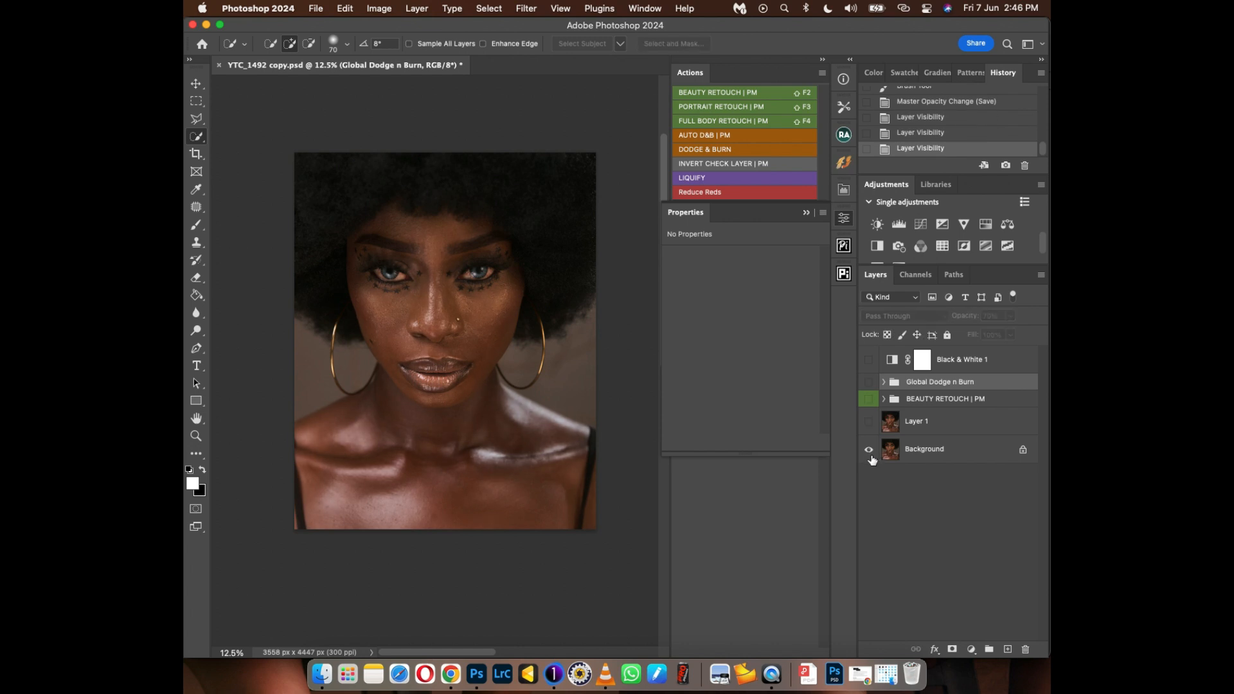
pyautogui.click(872, 459)
pyautogui.moveTo(517, 295); pyautogui.dragTo(532, 358)
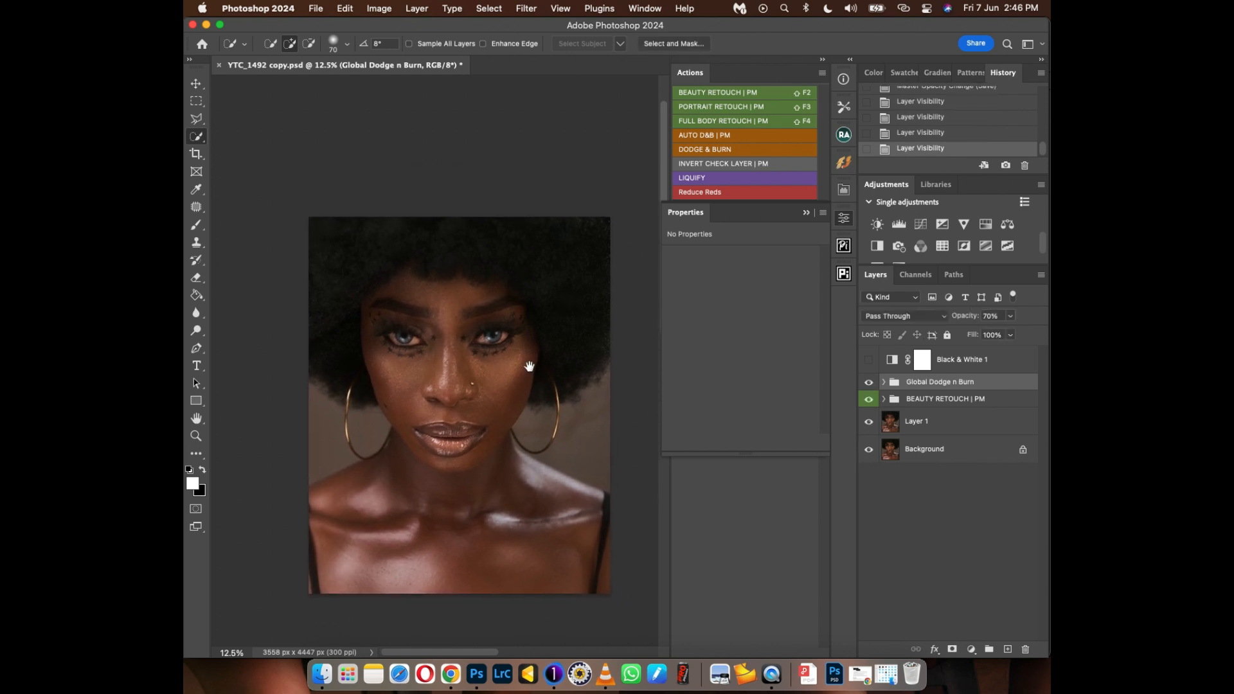
# Add a Levels adjustment layer above the Global Dodge n Burn group with input black at 2 and input white at 239
pyautogui.click(804, 214)
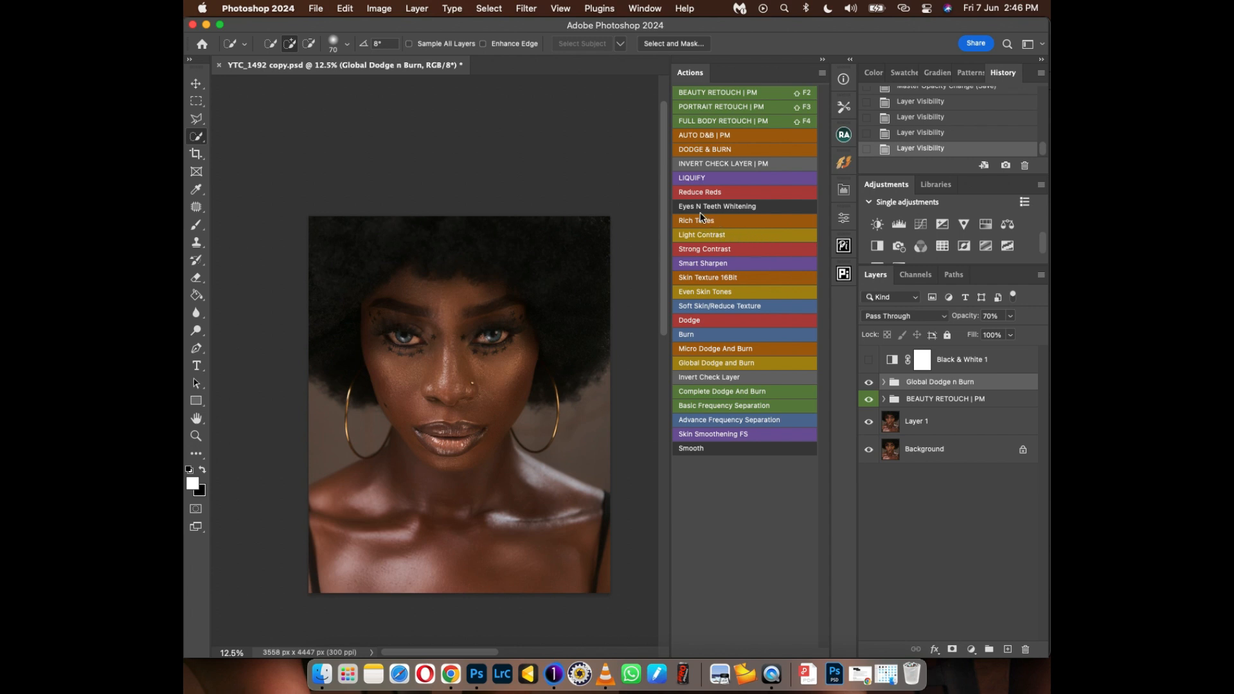
pyautogui.click(898, 223)
pyautogui.moveTo(813, 362); pyautogui.dragTo(803, 363)
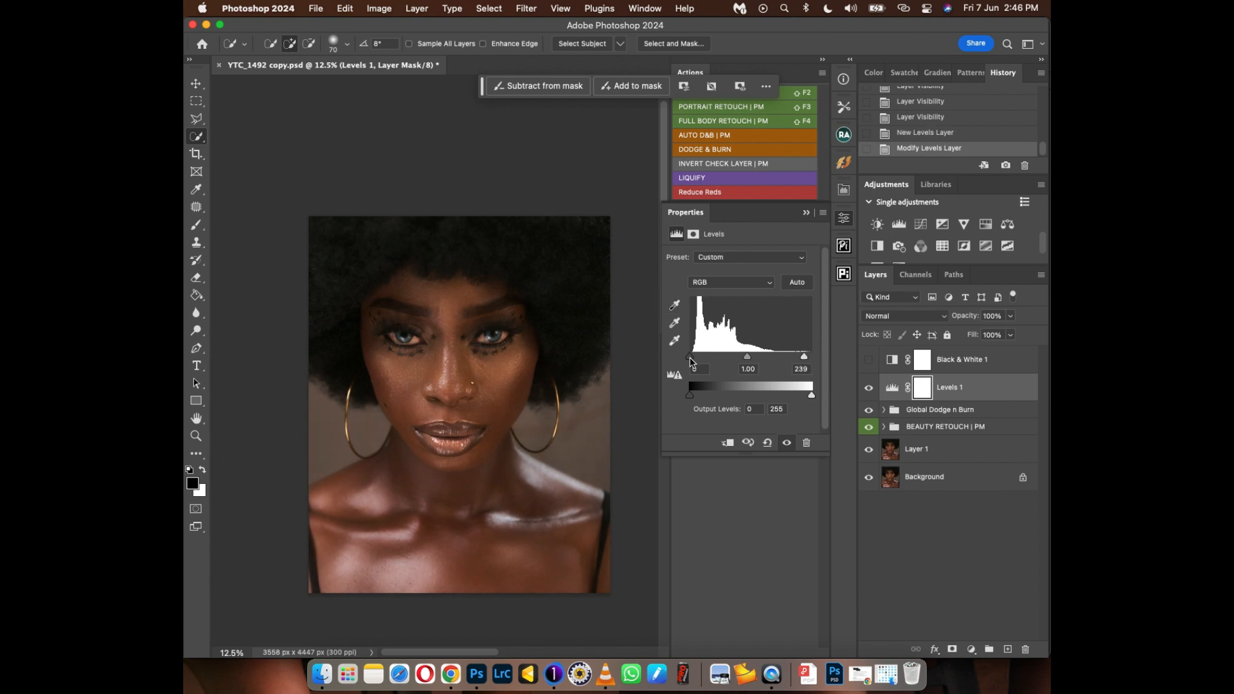
pyautogui.moveTo(689, 357); pyautogui.dragTo(692, 358)
pyautogui.click(700, 370)
pyautogui.write('2')
pyautogui.click(807, 214)
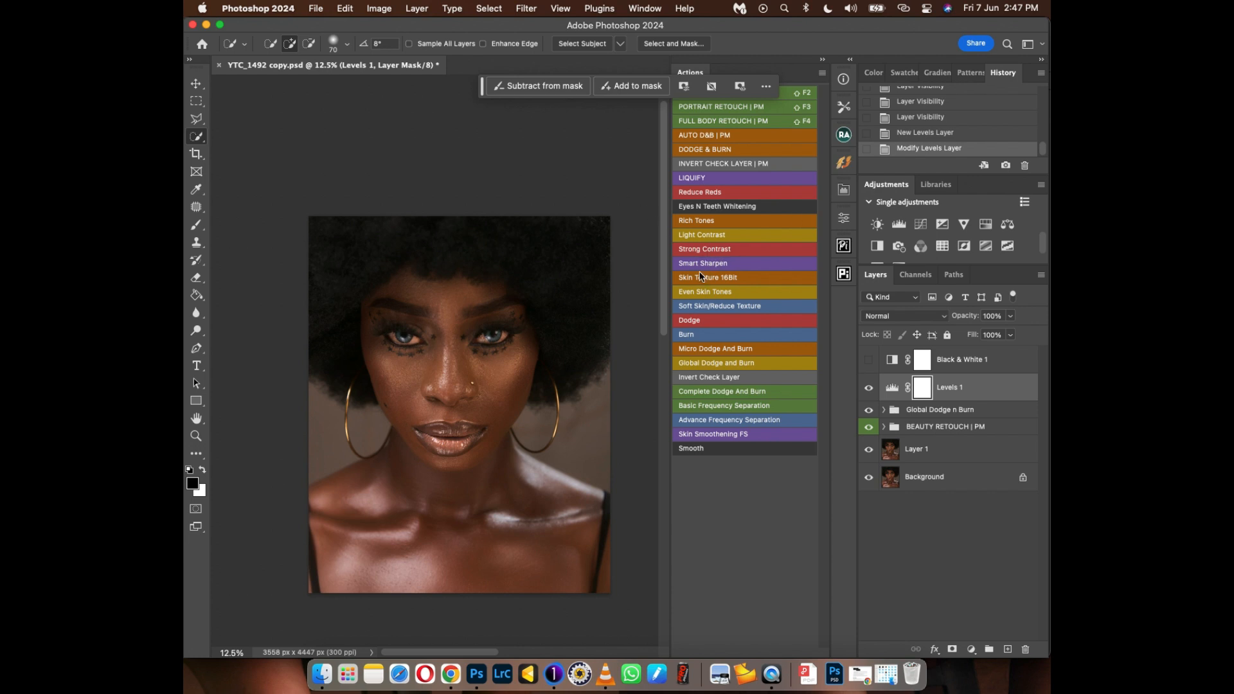
# Run the Rich Tones action, set its layer's opacity to 10%, and group it with the Levels 1 layer
pyautogui.click(715, 221)
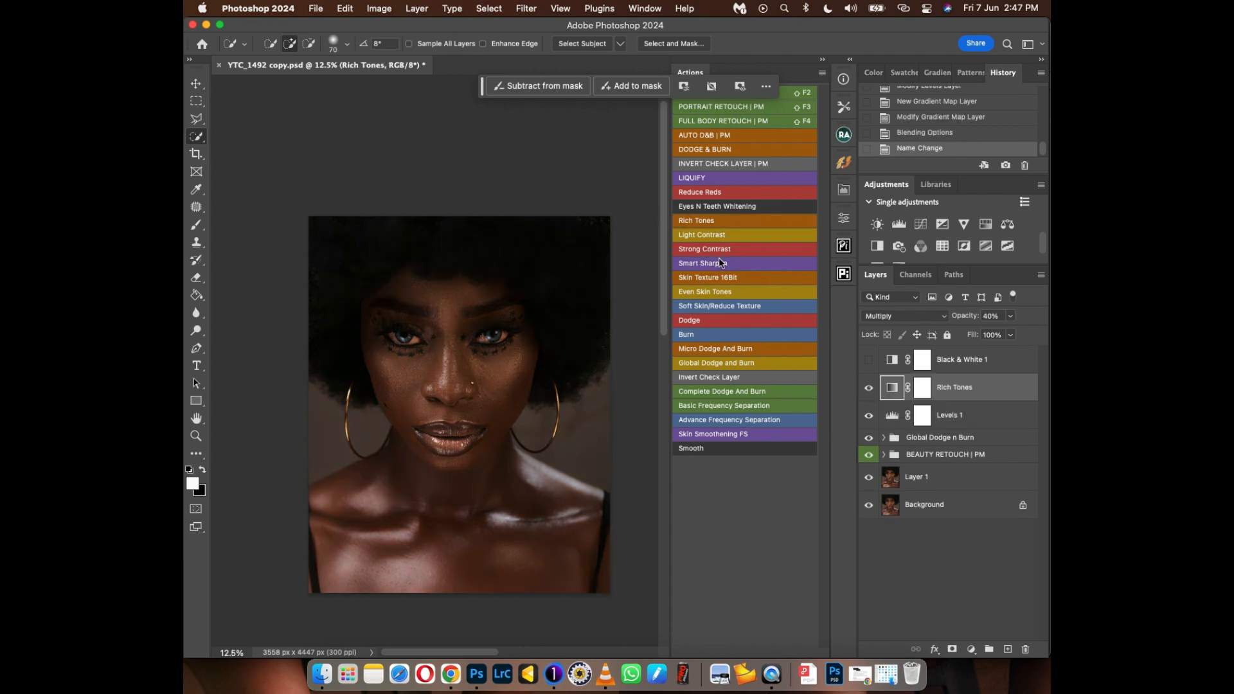
pyautogui.click(869, 389)
pyautogui.click(869, 389)
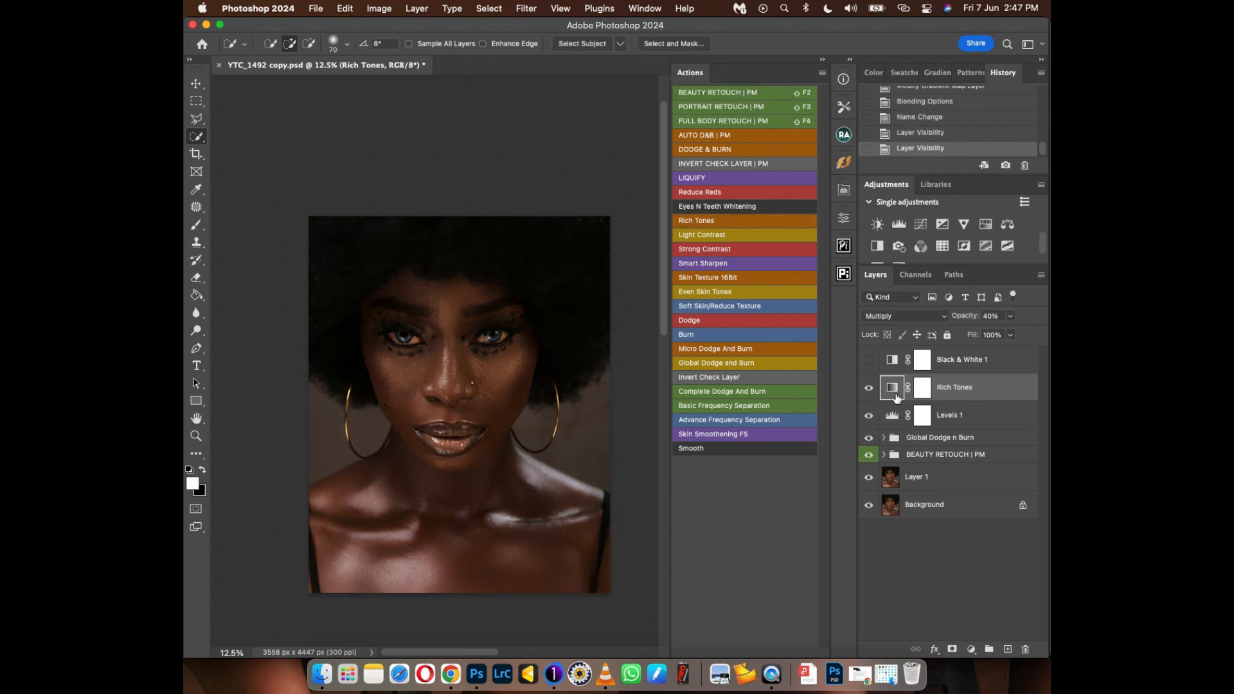
pyautogui.click(990, 315)
pyautogui.write('10')
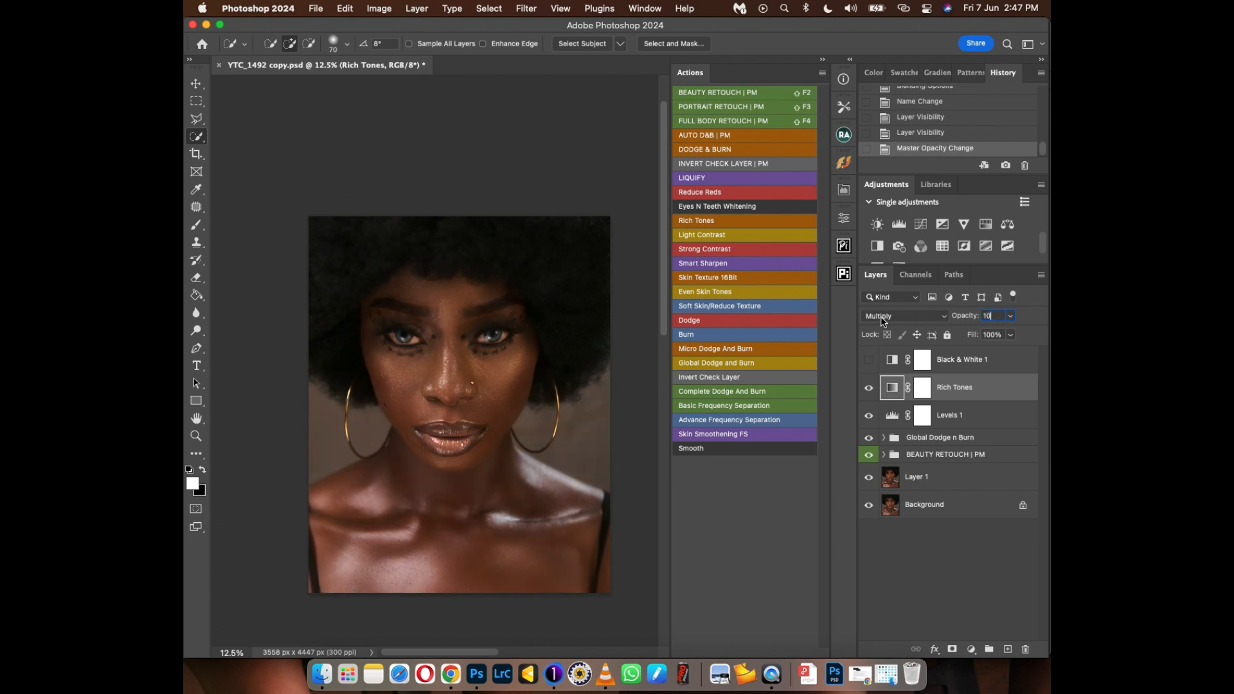
pyautogui.click(869, 389)
pyautogui.click(869, 391)
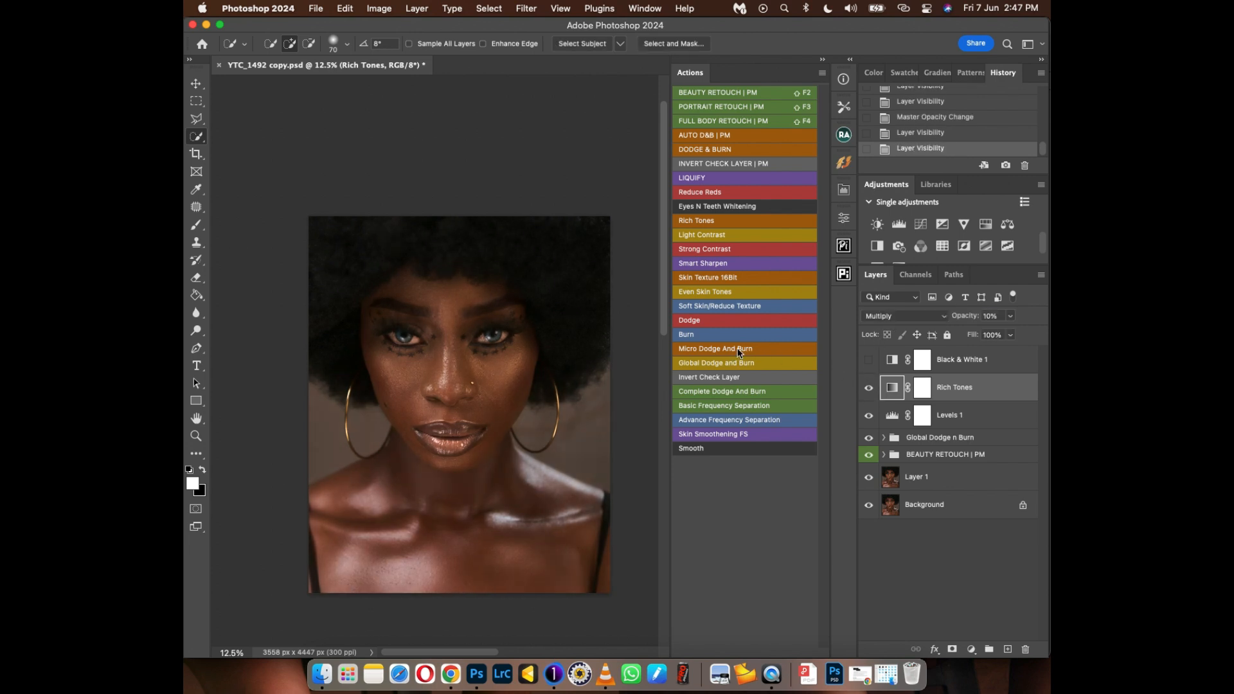
pyautogui.keyDown('shift'); pyautogui.click(948, 416); pyautogui.keyUp('shift')
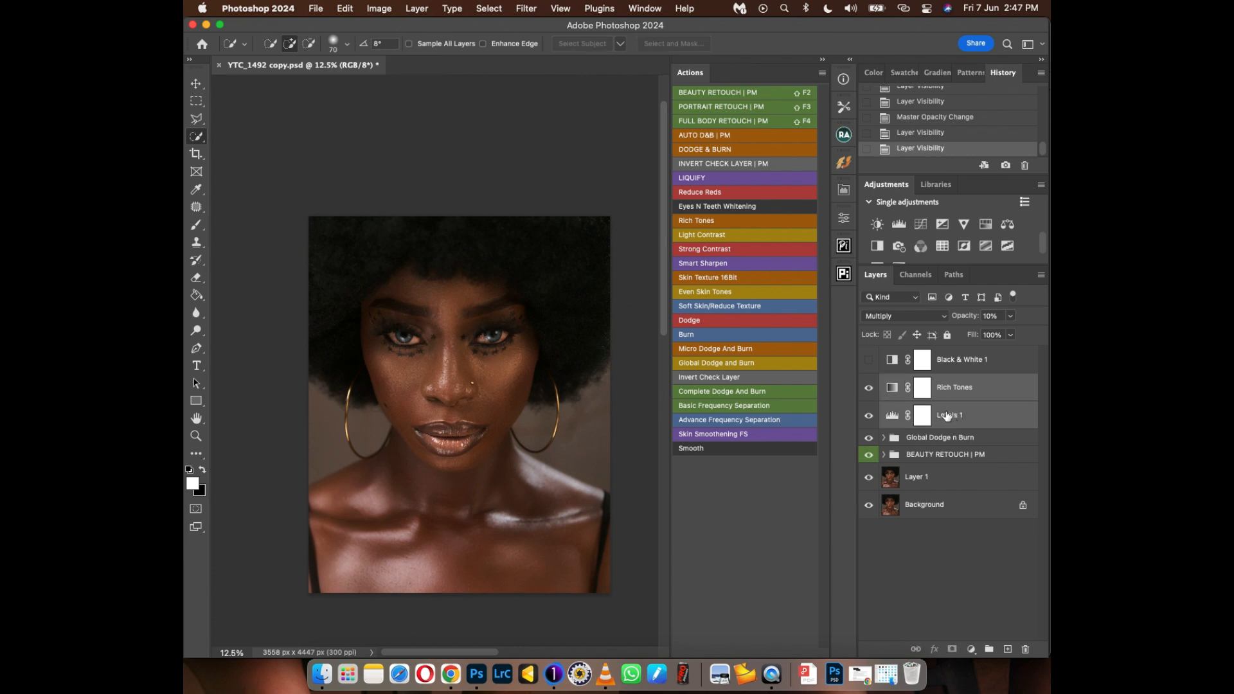
pyautogui.press('super+g')
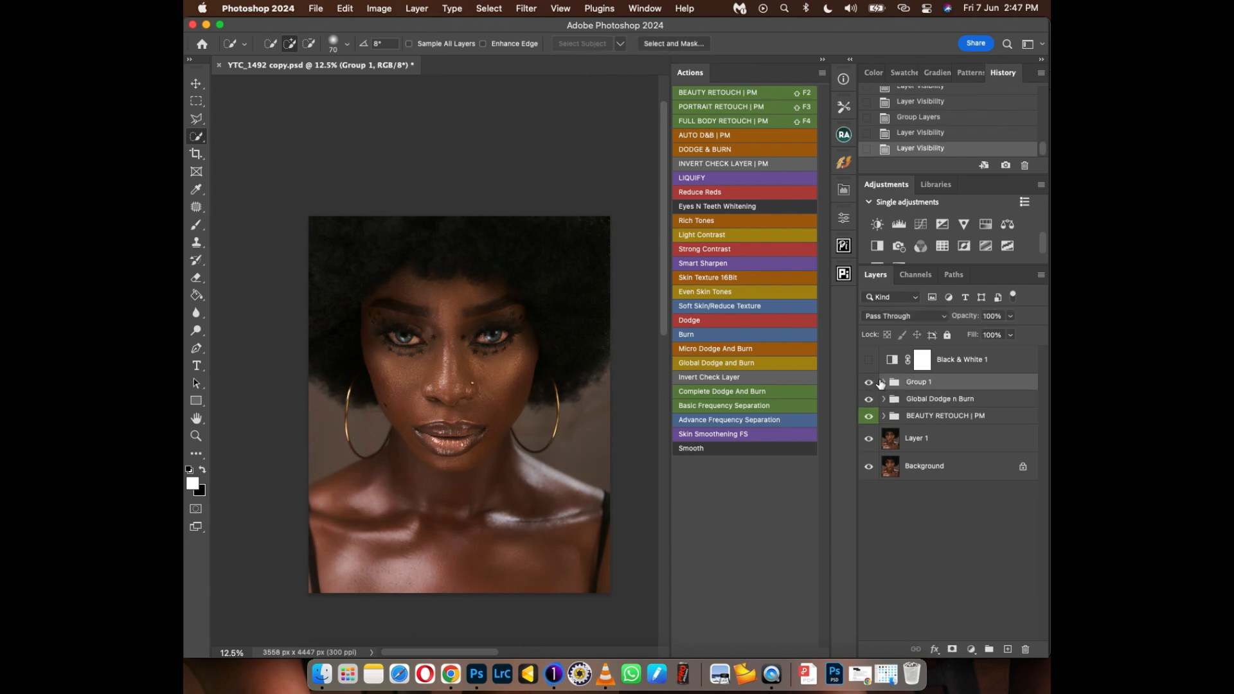
# Run the Eyes N Teeth Whitening action and reveal its effect over the whites of both eyes on the Photo Filter 1 mask, with brush flow at 100%
pyautogui.click(730, 207)
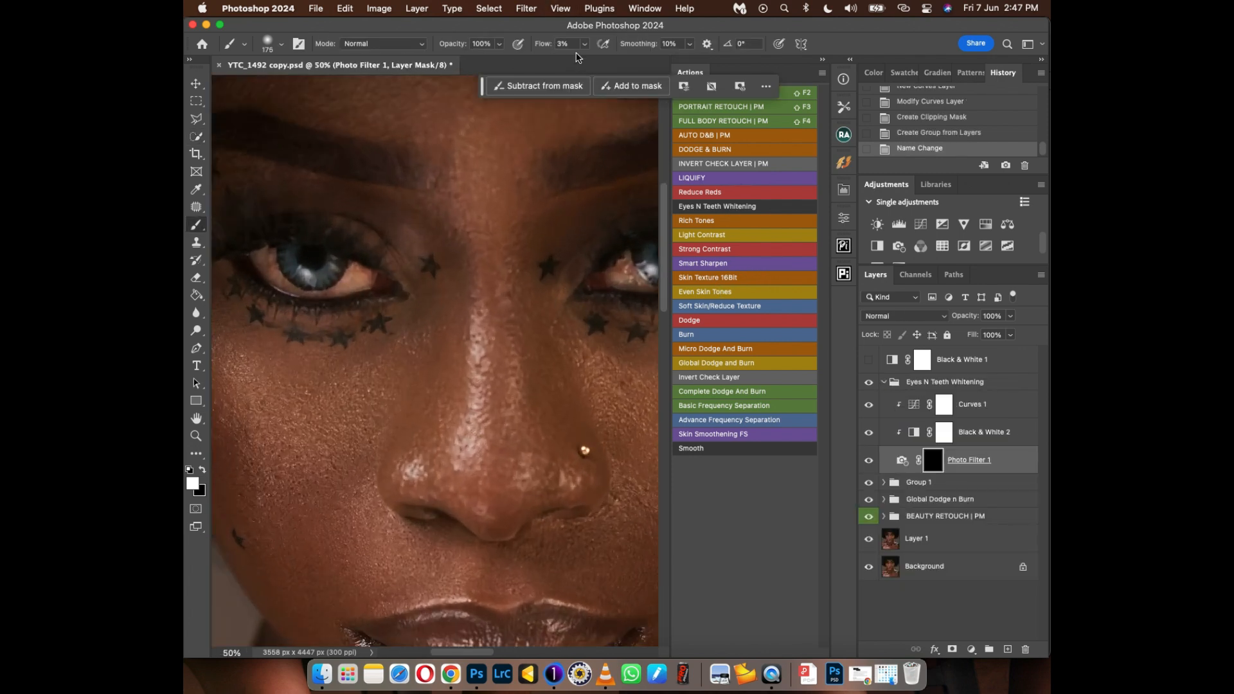
pyautogui.moveTo(543, 44); pyautogui.dragTo(582, 47)
pyautogui.moveTo(377, 318); pyautogui.dragTo(423, 387)
pyautogui.press('[')
pyautogui.press('[')
pyautogui.press('[')
pyautogui.press('[')
pyautogui.press('[')
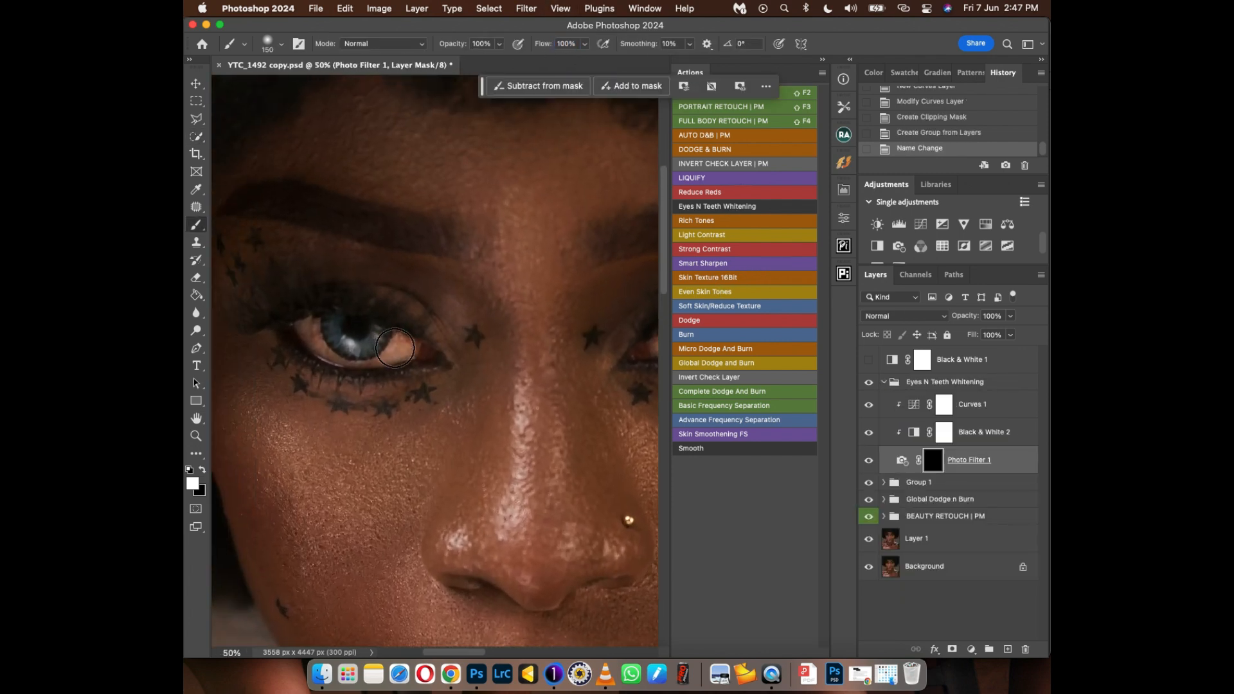
pyautogui.moveTo(316, 322)
pyautogui.mouseDown()
pyautogui.moveTo(319, 342)
pyautogui.moveTo(302, 328)
pyautogui.moveTo(331, 354)
pyautogui.moveTo(386, 355)
pyautogui.moveTo(398, 341)
pyautogui.moveTo(408, 352)
pyautogui.moveTo(198, 373)
pyautogui.mouseUp()
pyautogui.press('[')
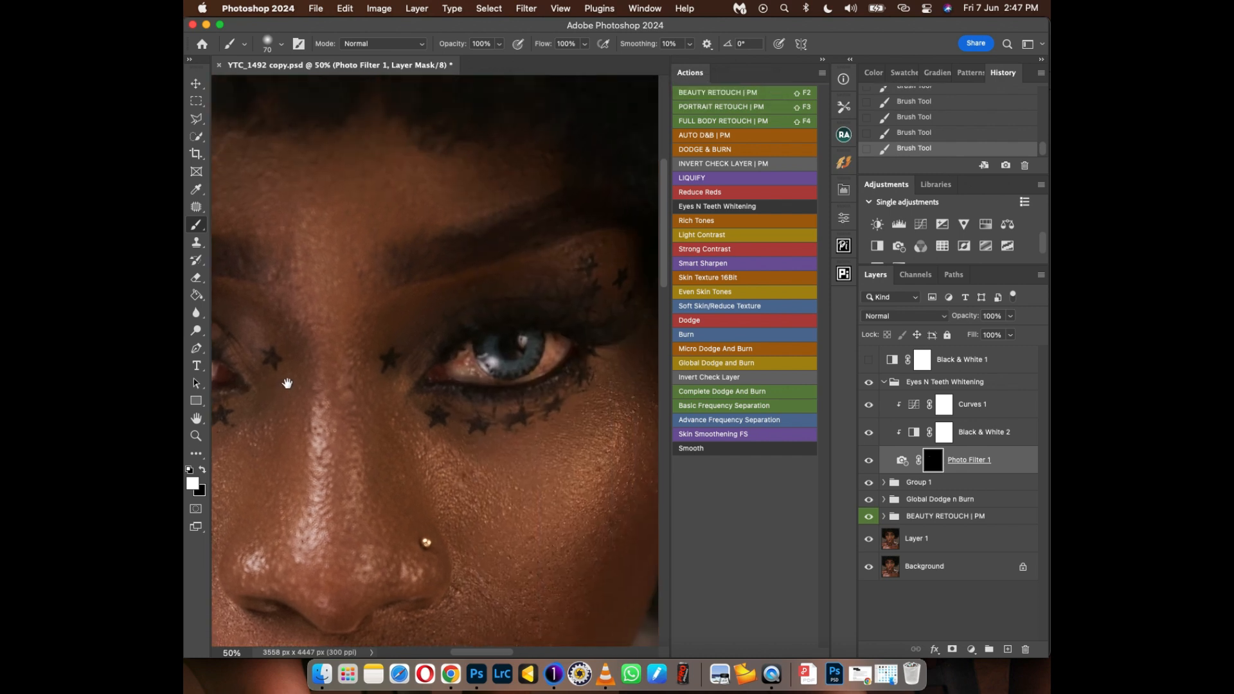
pyautogui.moveTo(460, 350)
pyautogui.mouseDown()
pyautogui.moveTo(474, 349)
pyautogui.moveTo(475, 365)
pyautogui.moveTo(516, 368)
pyautogui.moveTo(546, 362)
pyautogui.moveTo(568, 334)
pyautogui.moveTo(556, 350)
pyautogui.mouseUp()
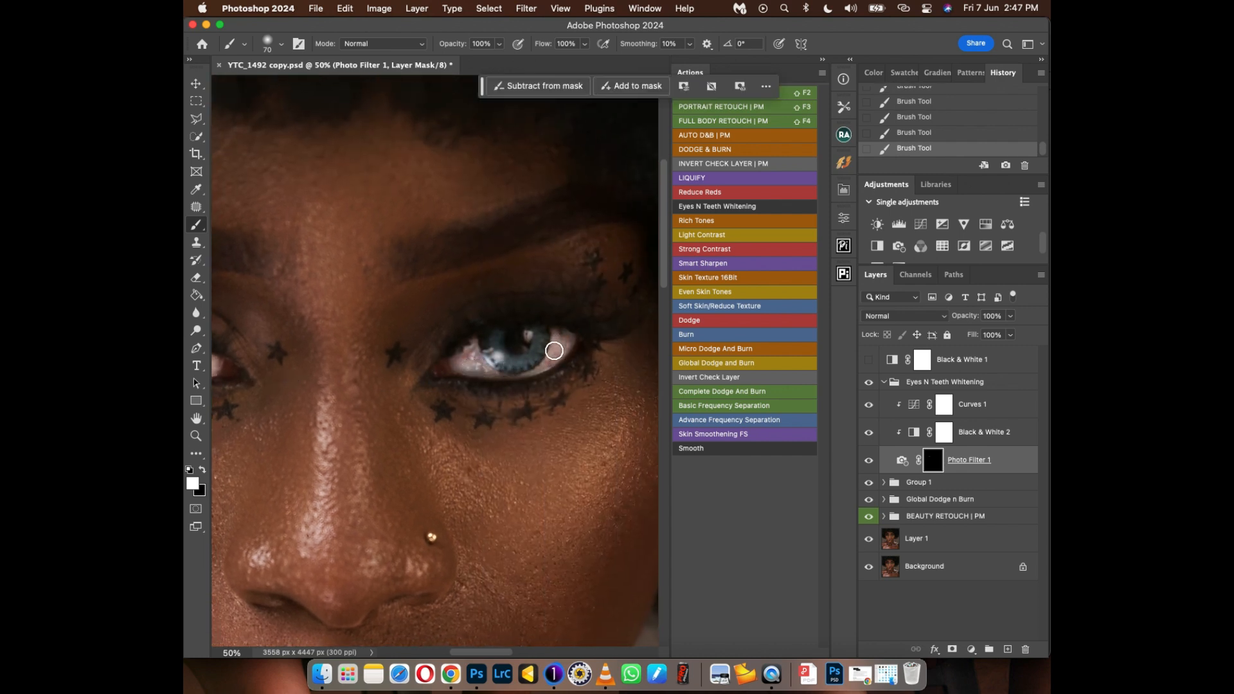
pyautogui.moveTo(395, 481)
pyautogui.mouseDown()
pyautogui.moveTo(505, 475)
pyautogui.moveTo(540, 453)
pyautogui.mouseUp()
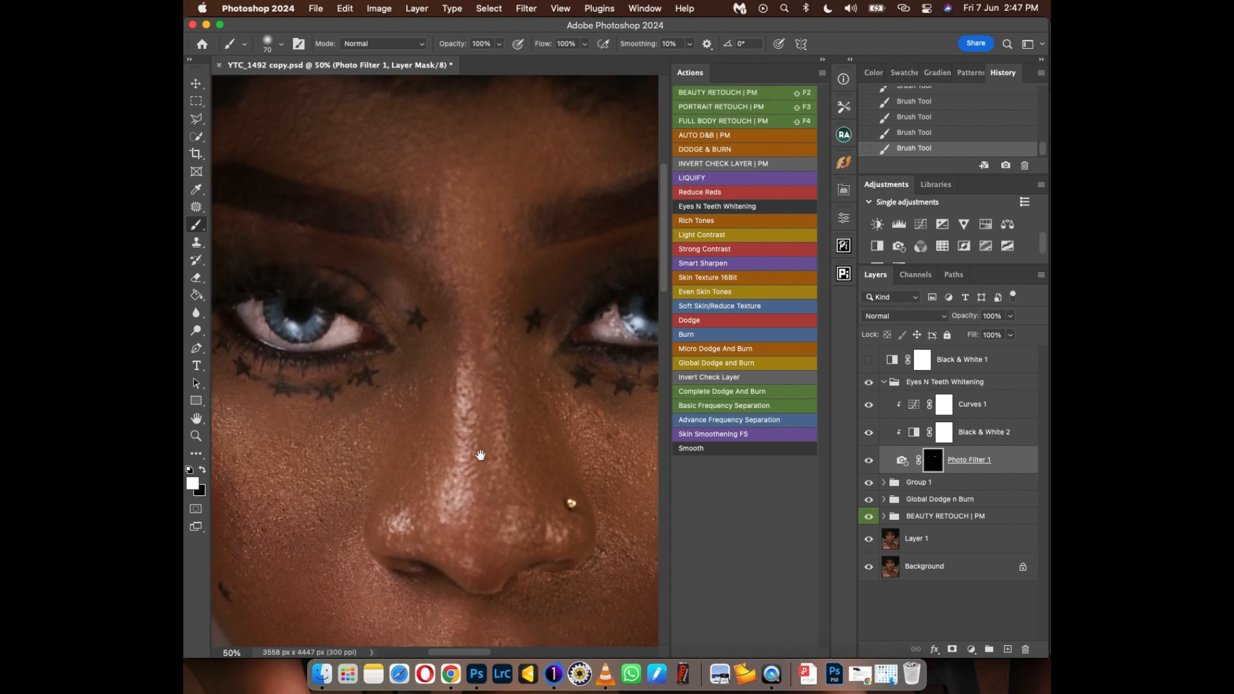
# Collapse the Eyes N Teeth Whitening group, set its opacity to 70%, and save the document, comparing the eyes with and without it
pyautogui.click(885, 384)
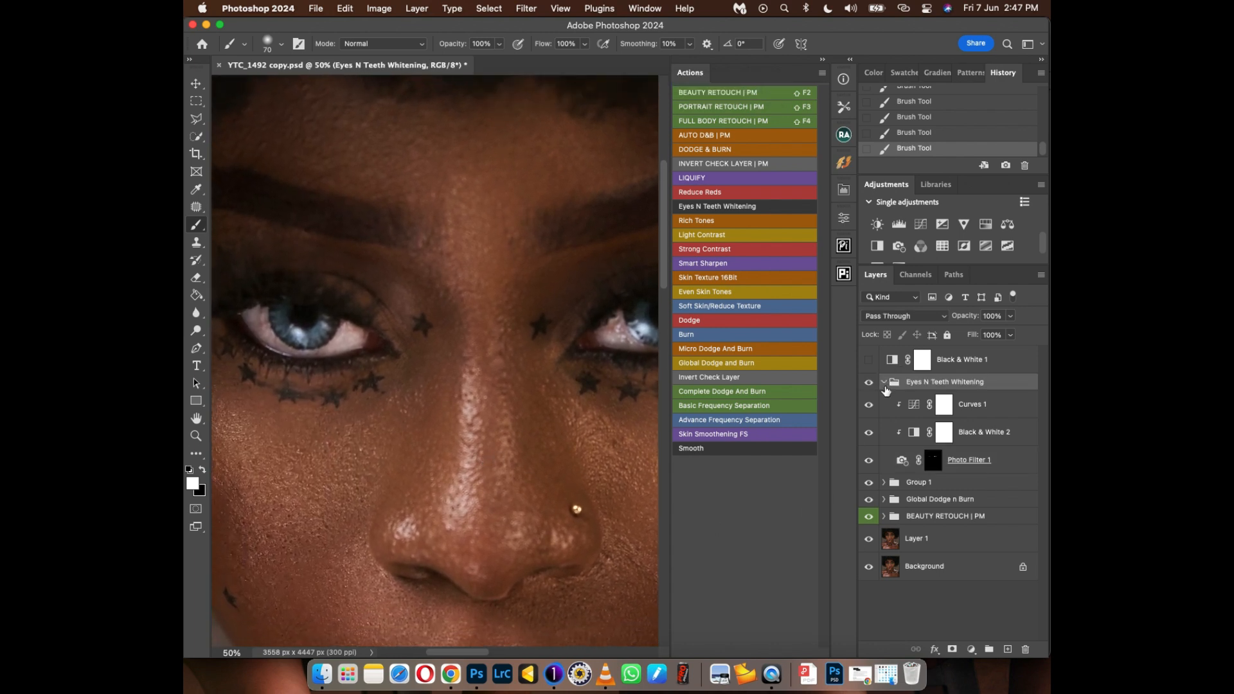
pyautogui.click(884, 384)
pyautogui.press('w')
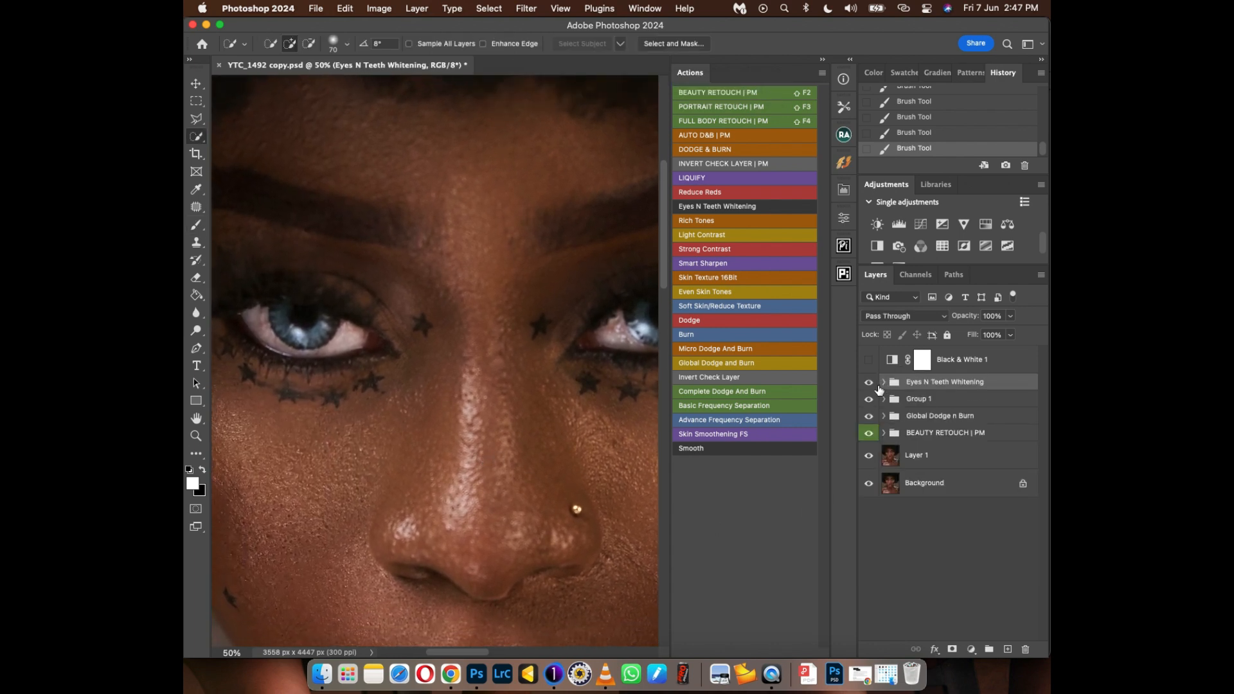
pyautogui.press('7')
pyautogui.press('super+s')
pyautogui.press('super+minus')
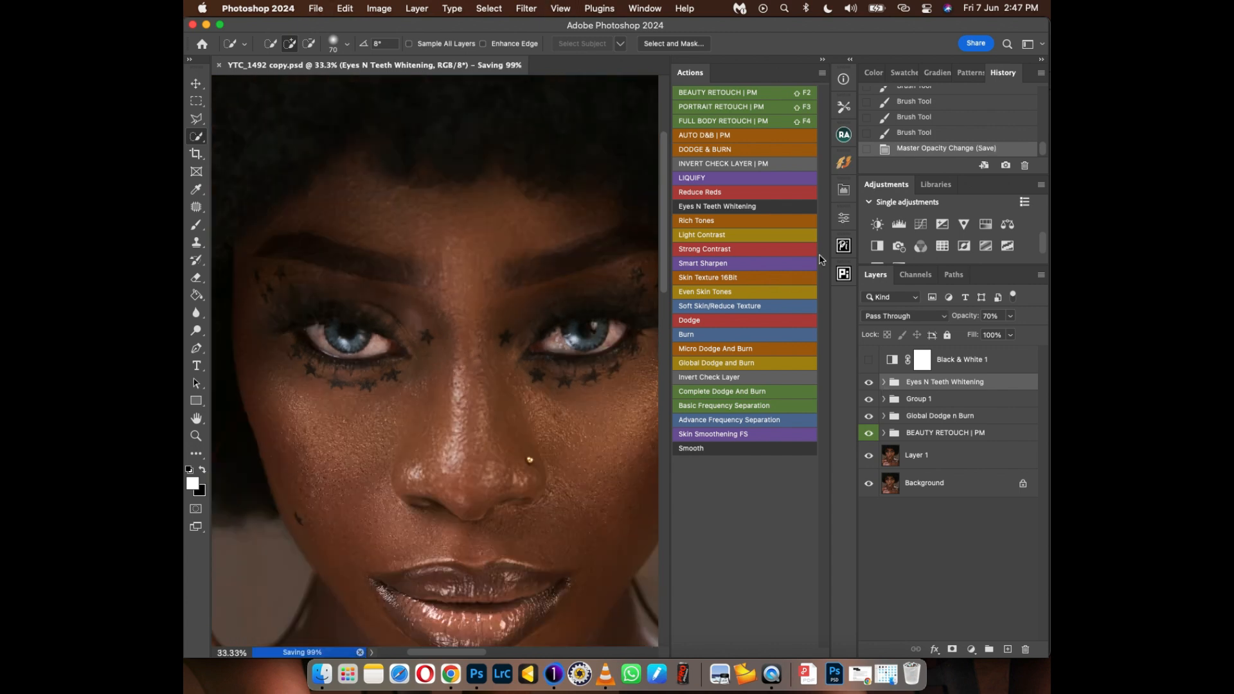
pyautogui.click(871, 383)
pyautogui.click(873, 383)
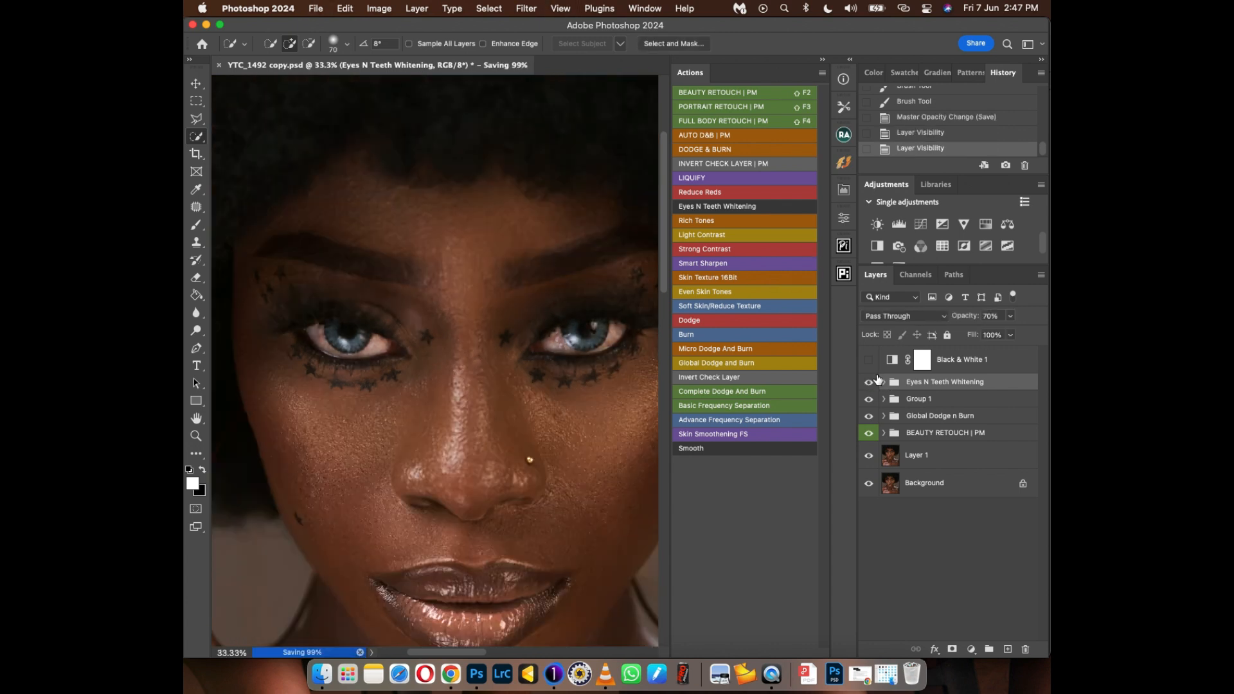
# Add the Iris Color group from Retouch Pro's eye retouching tools and make its Light Blue layer visible
pyautogui.click(844, 191)
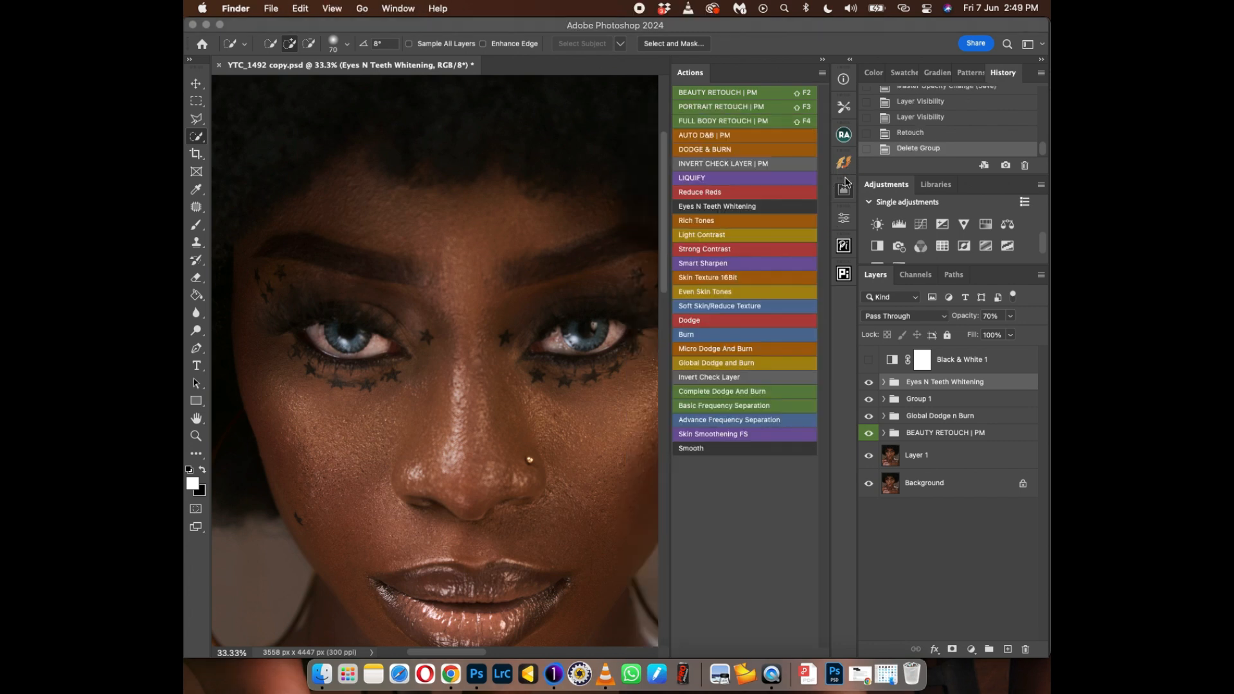
pyautogui.click(845, 165)
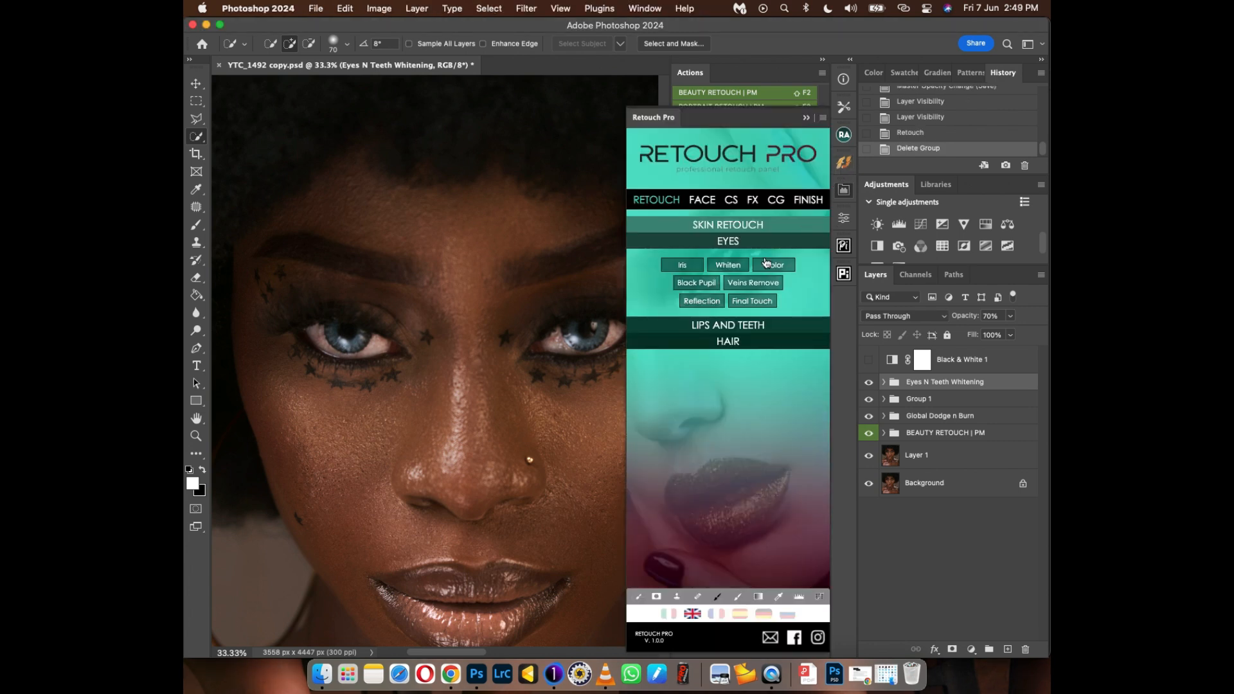
pyautogui.click(733, 243)
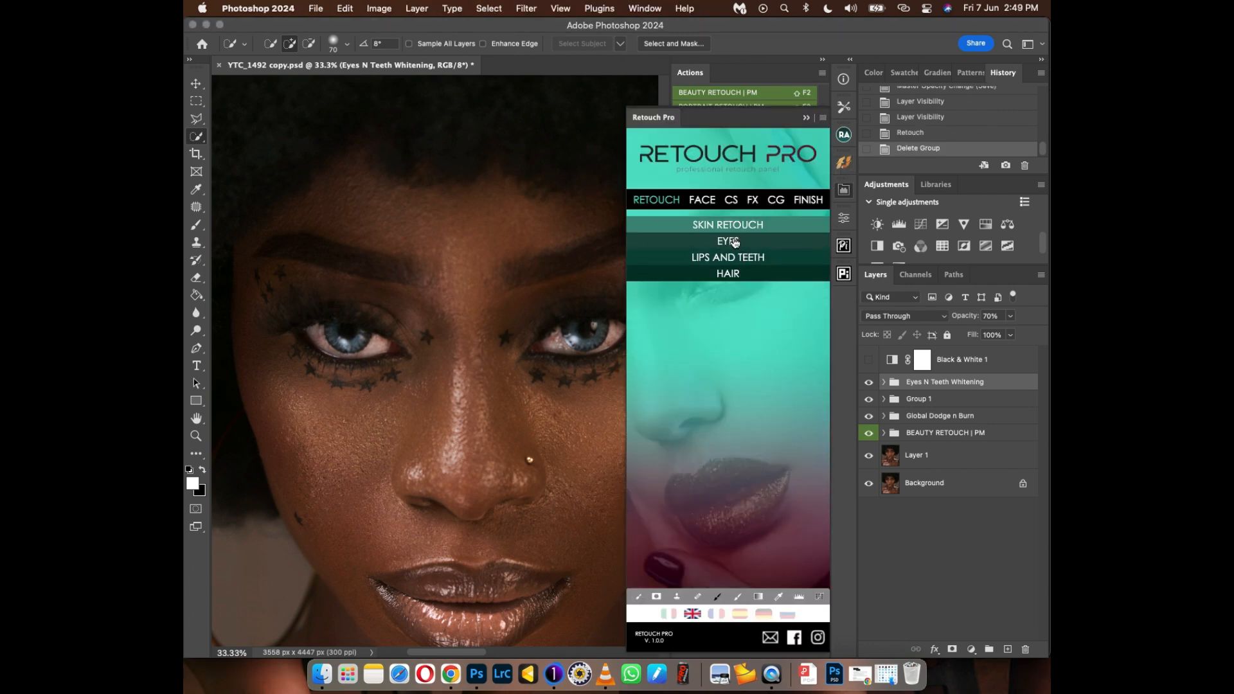
pyautogui.click(735, 242)
pyautogui.click(771, 266)
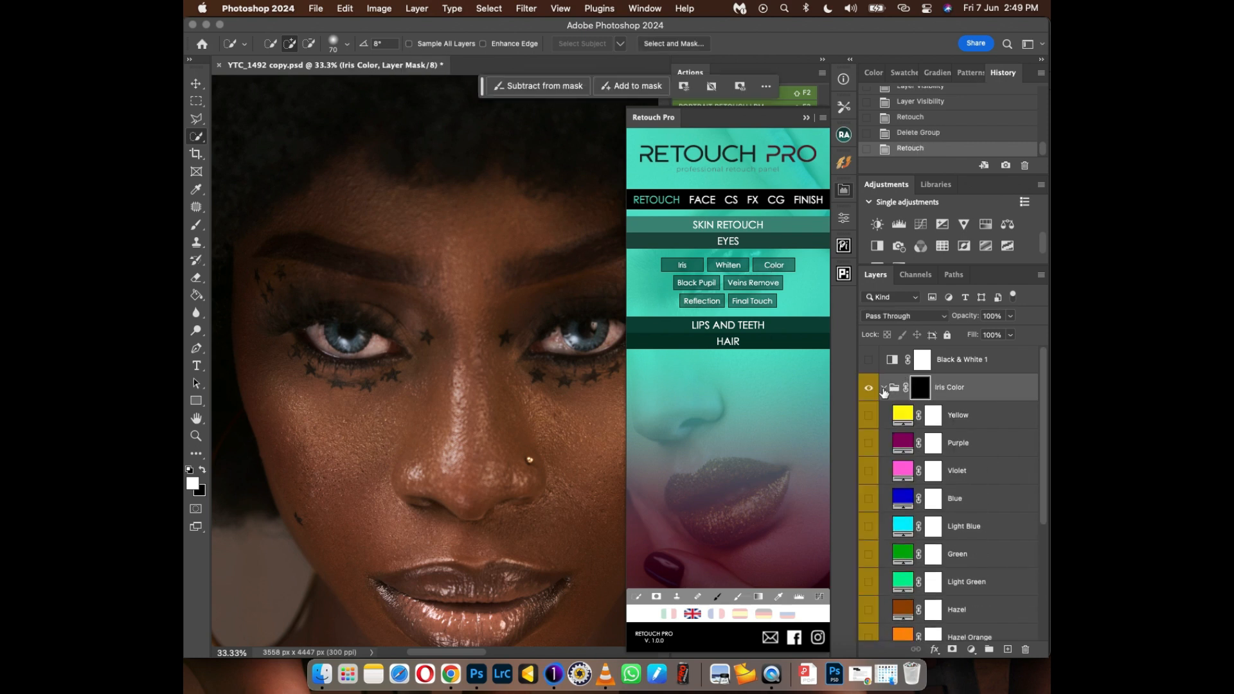
pyautogui.moveTo(1041, 410); pyautogui.dragTo(1049, 442)
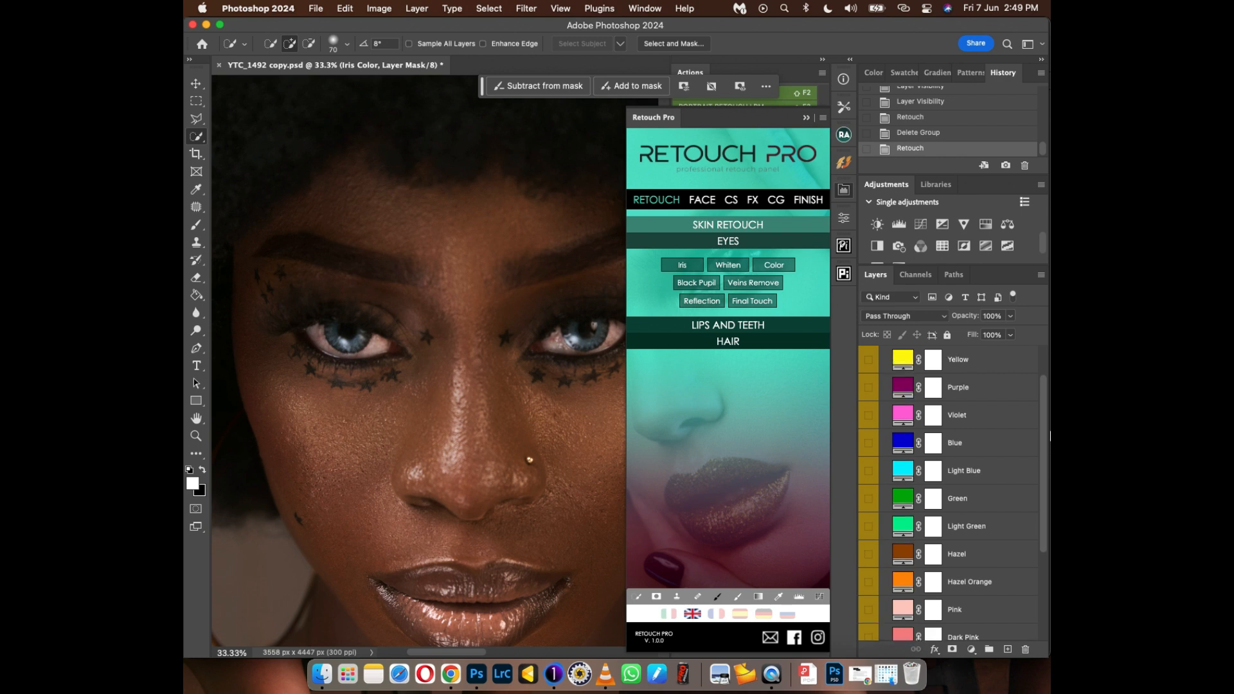
pyautogui.click(870, 474)
pyautogui.scroll(2, 901, 392)
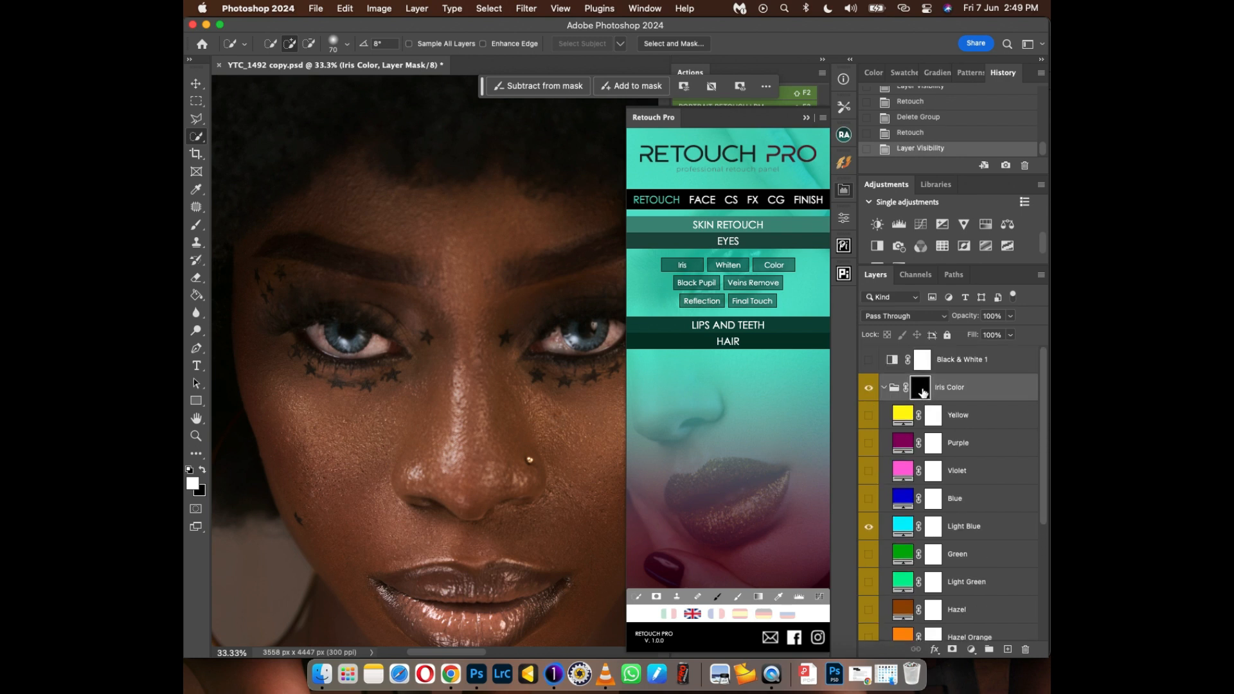
# Paint white on the Iris Color group mask over the iris of the eye on the photo's left side
pyautogui.press('b')
pyautogui.press('super+equal')
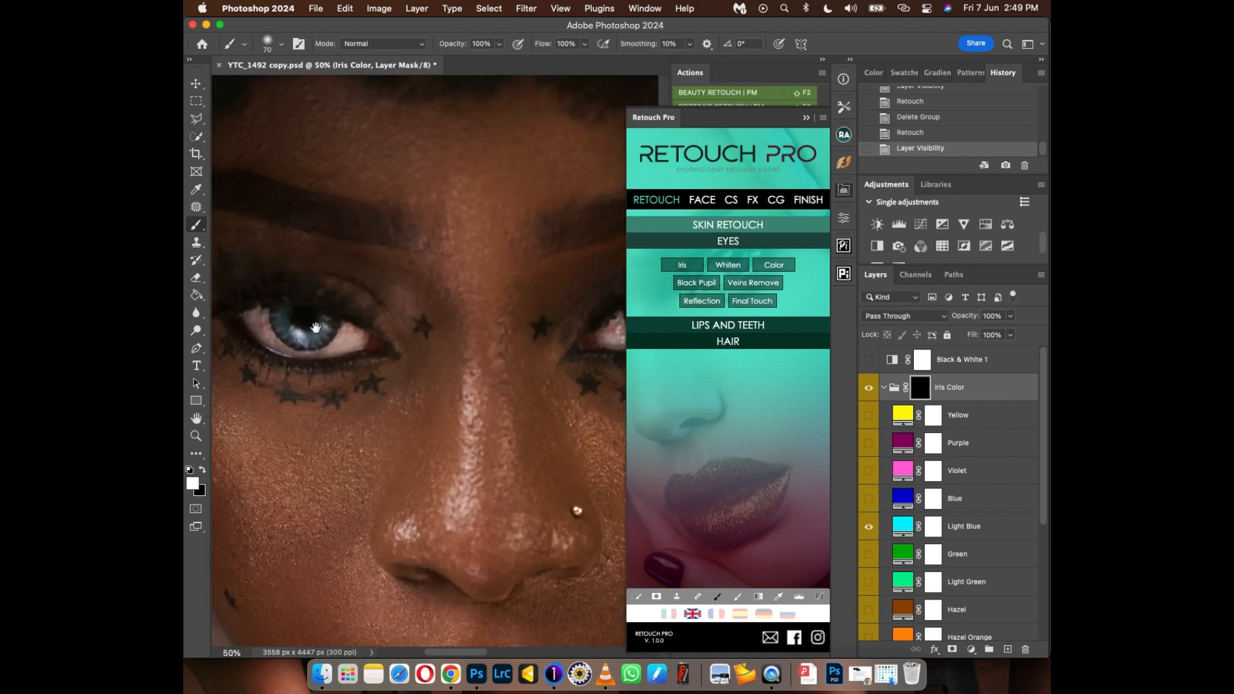
pyautogui.scroll(2, 306, 92)
pyautogui.press('super+equal')
pyautogui.moveTo(276, 452); pyautogui.dragTo(422, 453)
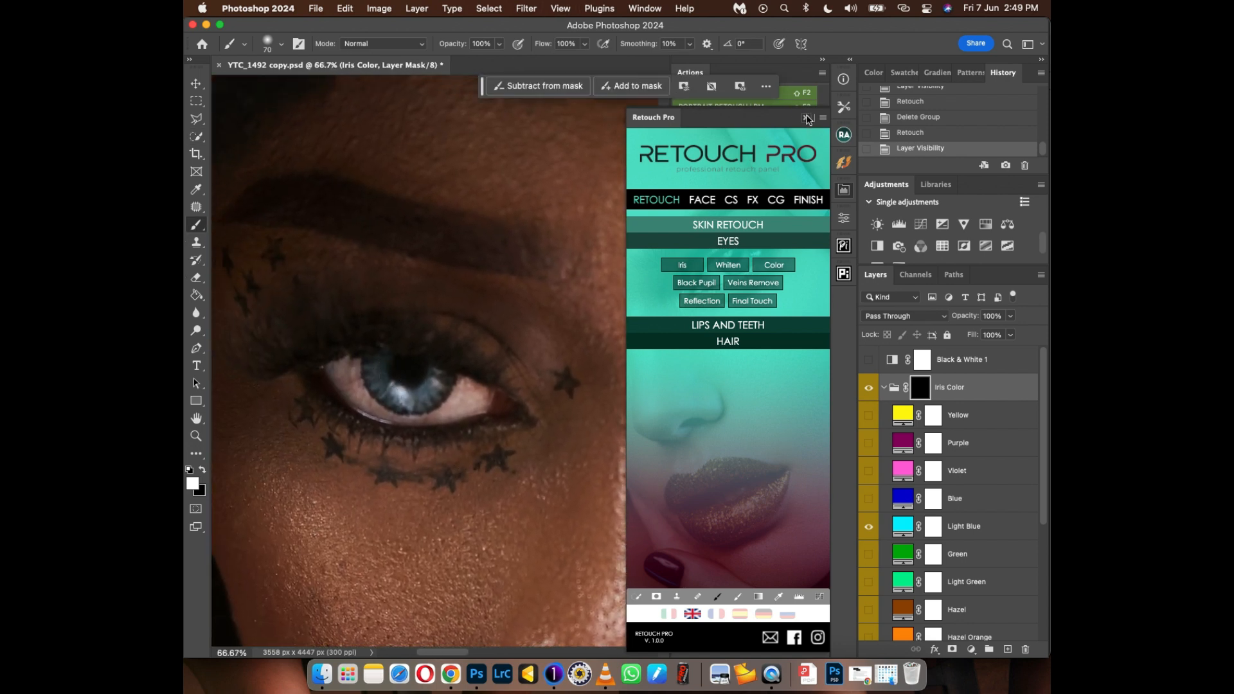
pyautogui.click(806, 119)
pyautogui.press('[')
pyautogui.press('[')
pyautogui.press('[')
pyautogui.moveTo(381, 365); pyautogui.dragTo(371, 376)
pyautogui.press(']')
pyautogui.moveTo(374, 375)
pyautogui.mouseDown()
pyautogui.moveTo(392, 393)
pyautogui.moveTo(378, 372)
pyautogui.moveTo(379, 396)
pyautogui.moveTo(395, 402)
pyautogui.moveTo(441, 379)
pyautogui.moveTo(431, 402)
pyautogui.moveTo(393, 402)
pyautogui.moveTo(354, 361)
pyautogui.moveTo(361, 396)
pyautogui.moveTo(406, 424)
pyautogui.moveTo(465, 375)
pyautogui.mouseUp()
# Paint white on the Iris Color mask over the other eye's iris, and clean up its edges with black
pyautogui.press('x')
pyautogui.press('space')
pyautogui.moveTo(546, 414)
pyautogui.mouseDown()
pyautogui.moveTo(377, 427)
pyautogui.moveTo(193, 463)
pyautogui.mouseUp()
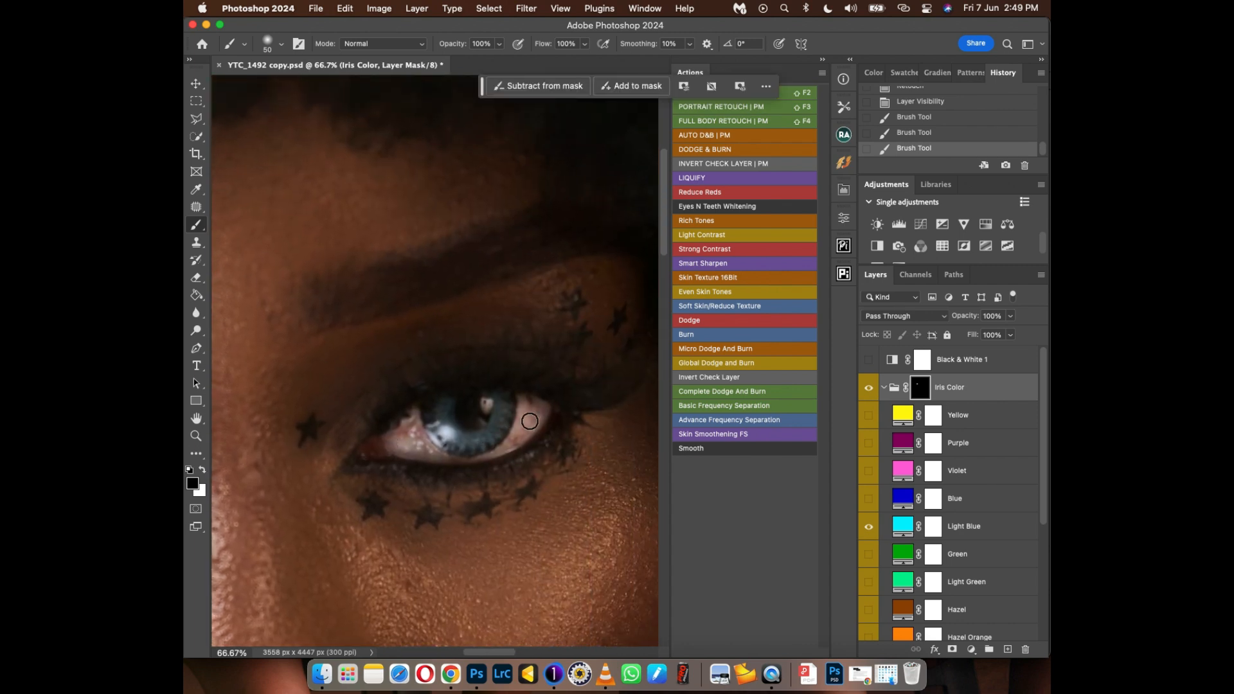
pyautogui.press('x')
pyautogui.moveTo(514, 399)
pyautogui.mouseDown()
pyautogui.moveTo(490, 436)
pyautogui.moveTo(462, 441)
pyautogui.moveTo(447, 402)
pyautogui.moveTo(433, 418)
pyautogui.moveTo(430, 408)
pyautogui.moveTo(457, 444)
pyautogui.moveTo(515, 426)
pyautogui.mouseUp()
pyautogui.press('x')
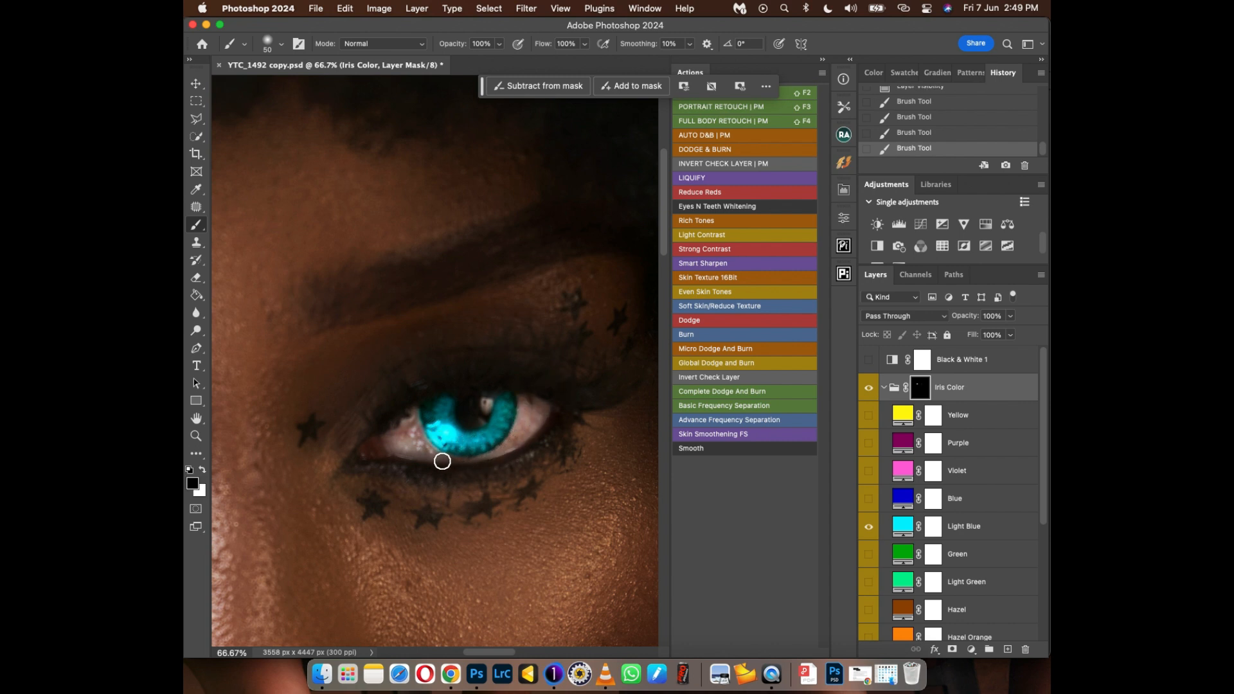
pyautogui.moveTo(442, 462)
pyautogui.mouseDown()
pyautogui.moveTo(409, 411)
pyautogui.moveTo(412, 377)
pyautogui.mouseUp()
# Compare the eyes with and without the Iris Color group, collapse the group, and view the portrait at a smaller scale
pyautogui.scroll(-1, 1044, 498)
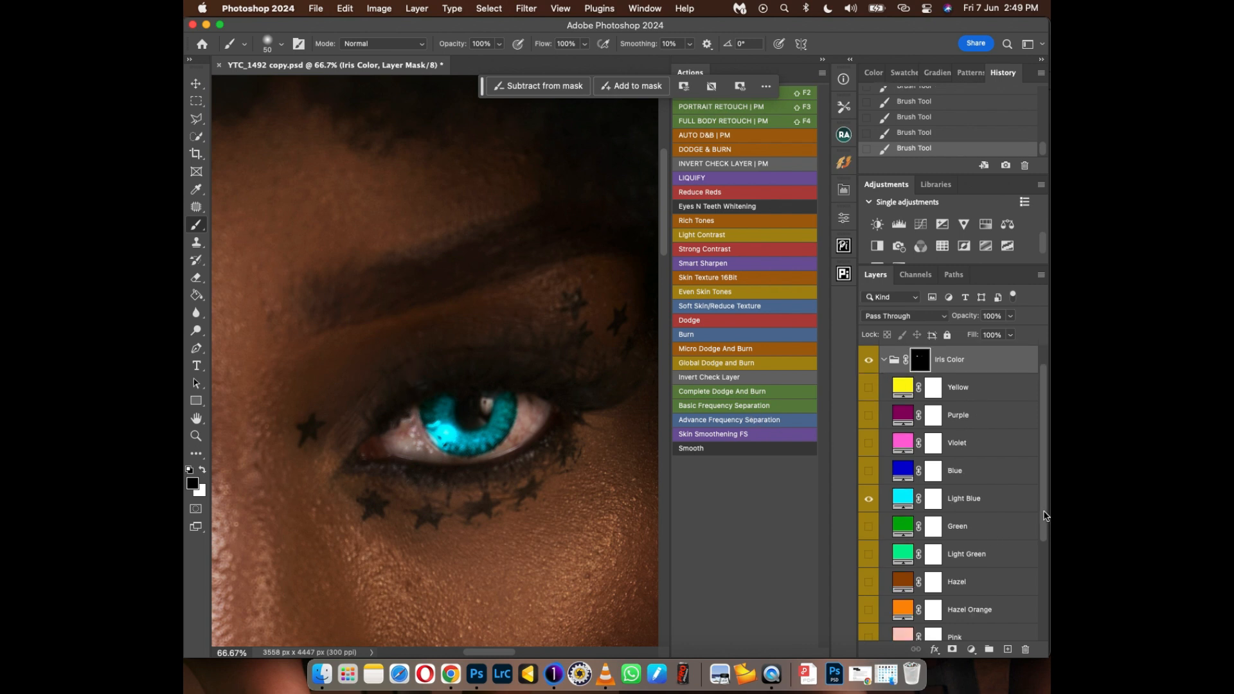
pyautogui.click(869, 362)
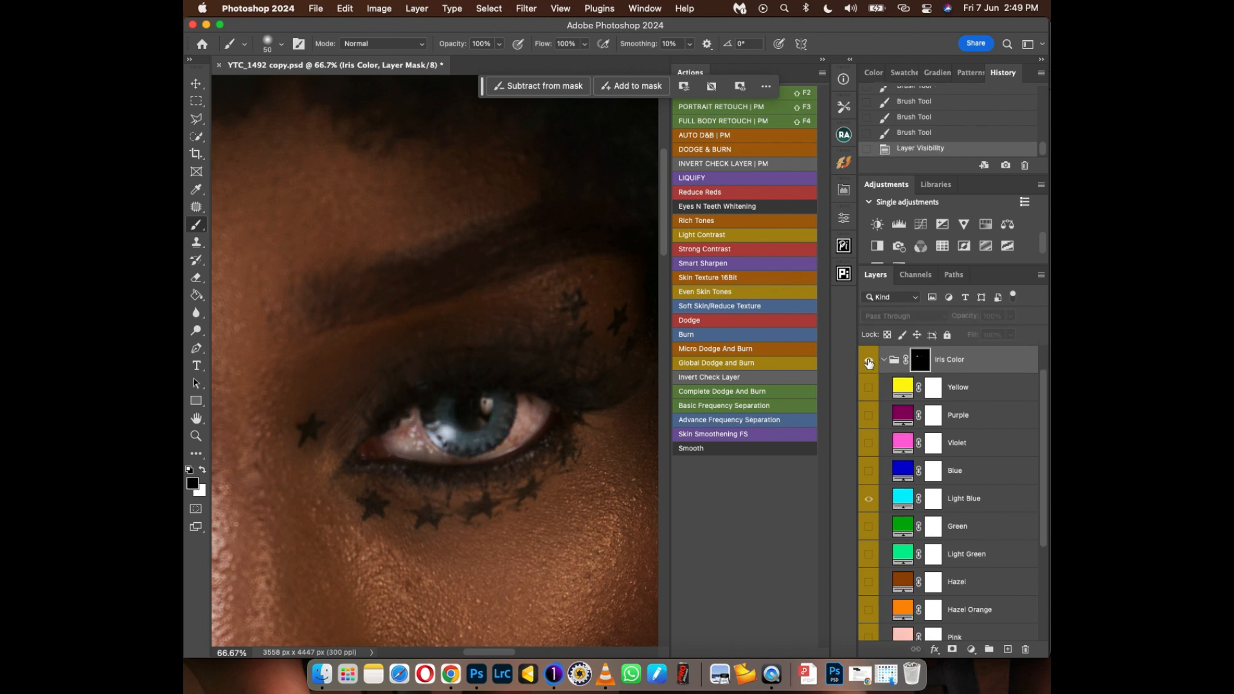
pyautogui.click(869, 362)
pyautogui.click(884, 361)
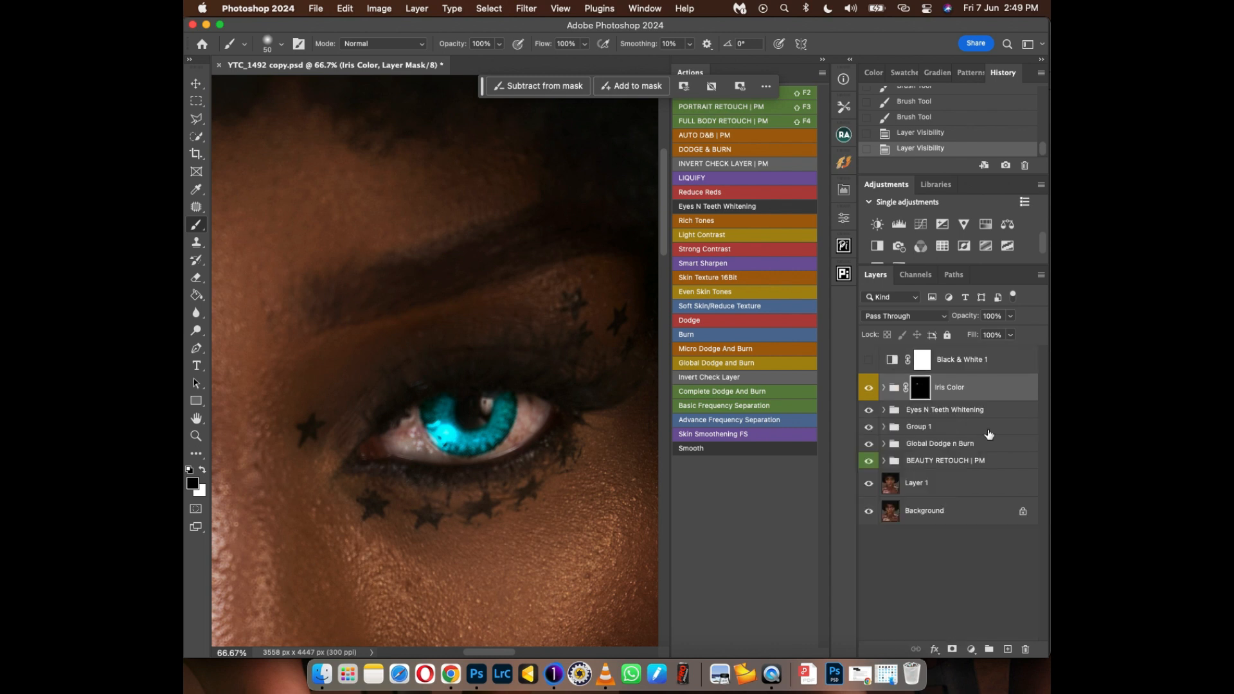
pyautogui.press('super+minus')
pyautogui.press('super+minus')
pyautogui.press('super+minus')
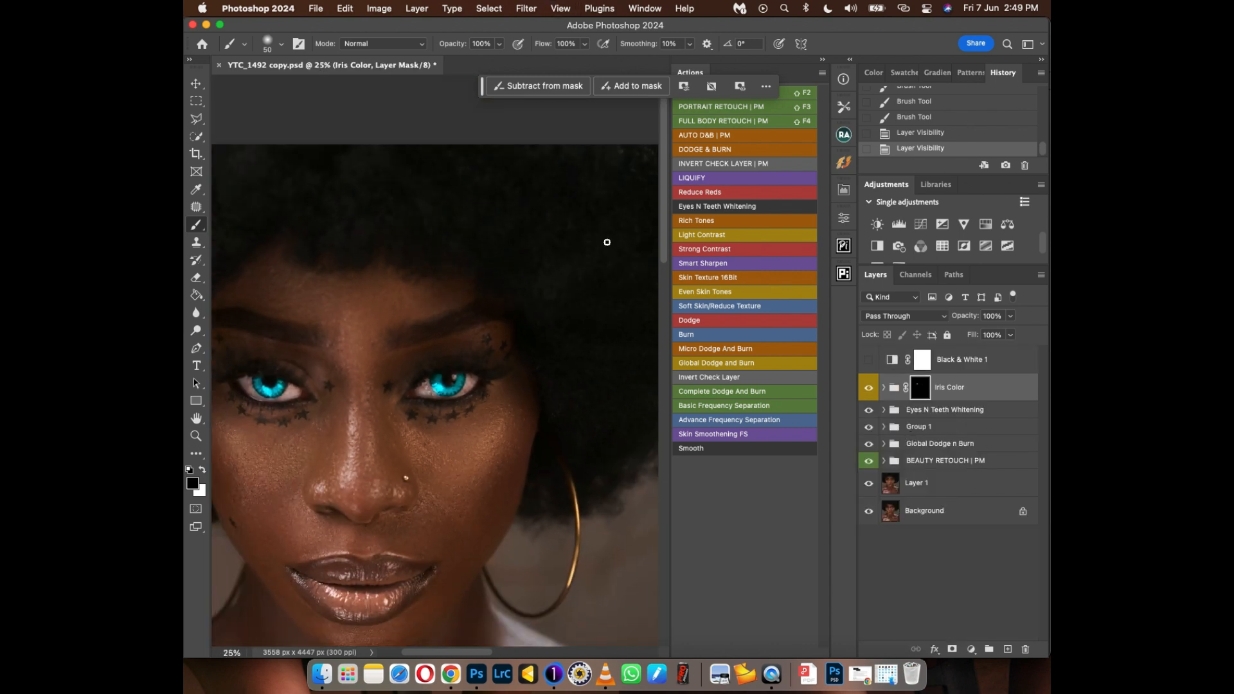
pyautogui.hscroll(-5, 496, 441)
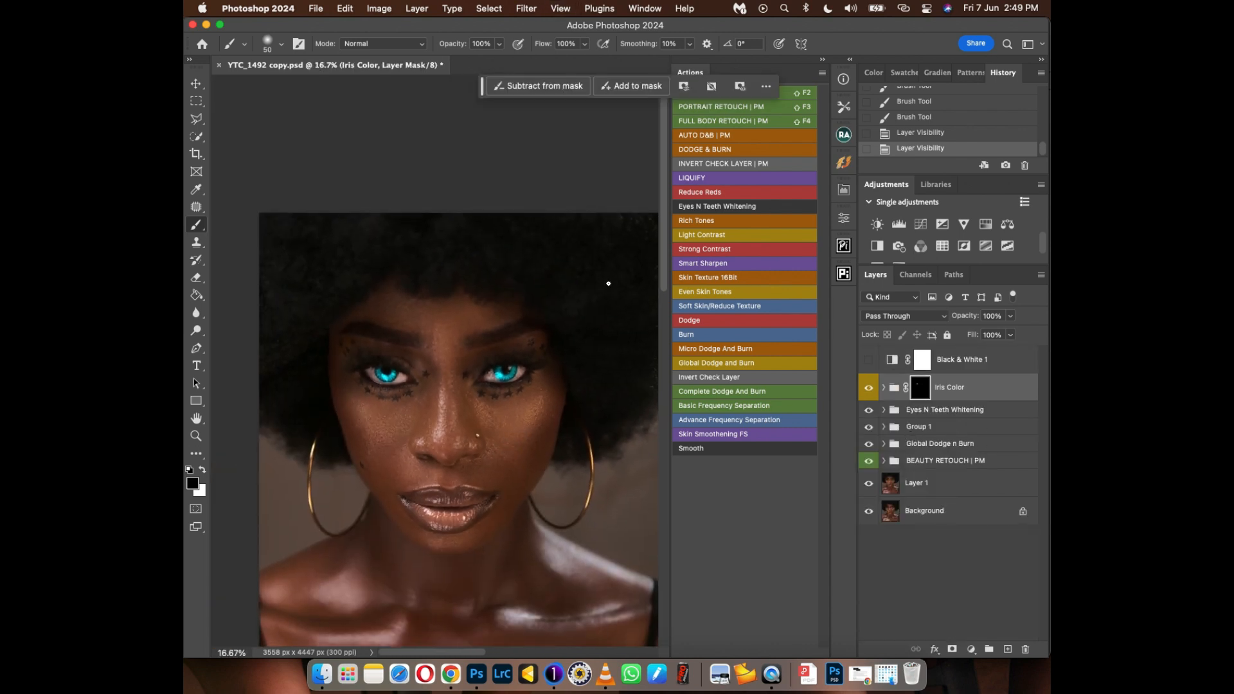
# Try the Iris Color group at 40% opacity, lower it to 30% while comparing the effect, and save the document
pyautogui.press('w')
pyautogui.press('4')
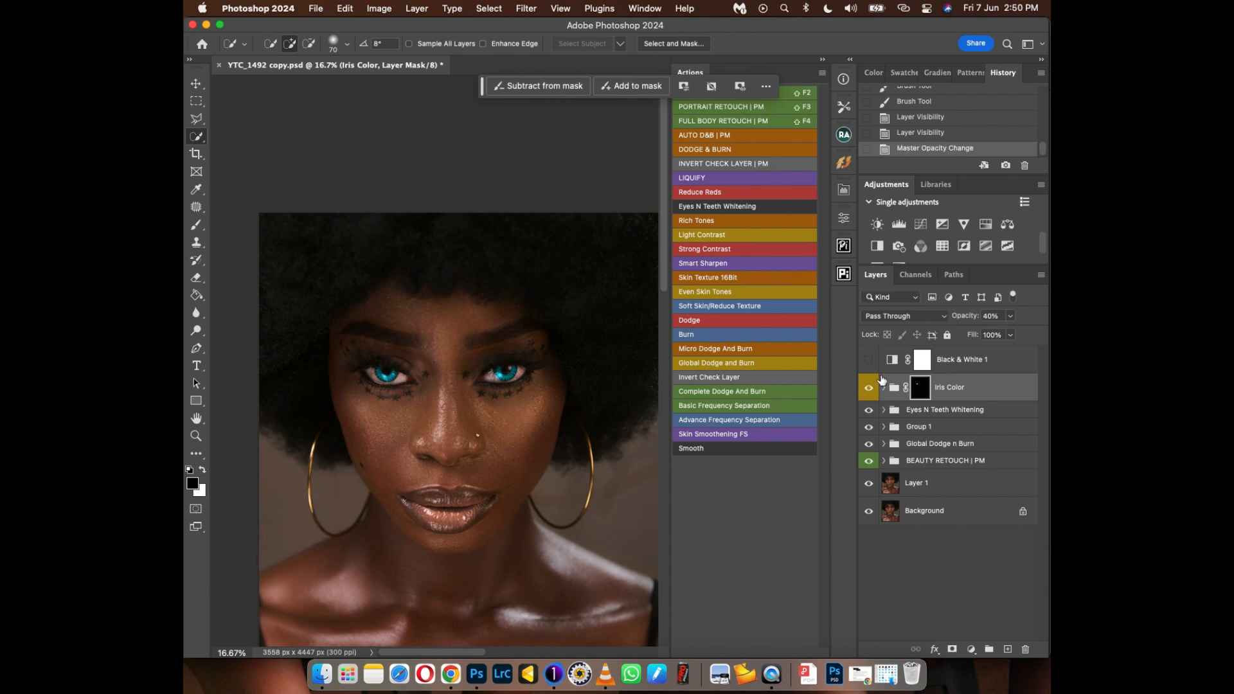
pyautogui.click(869, 389)
pyautogui.click(870, 390)
pyautogui.press('super+minus')
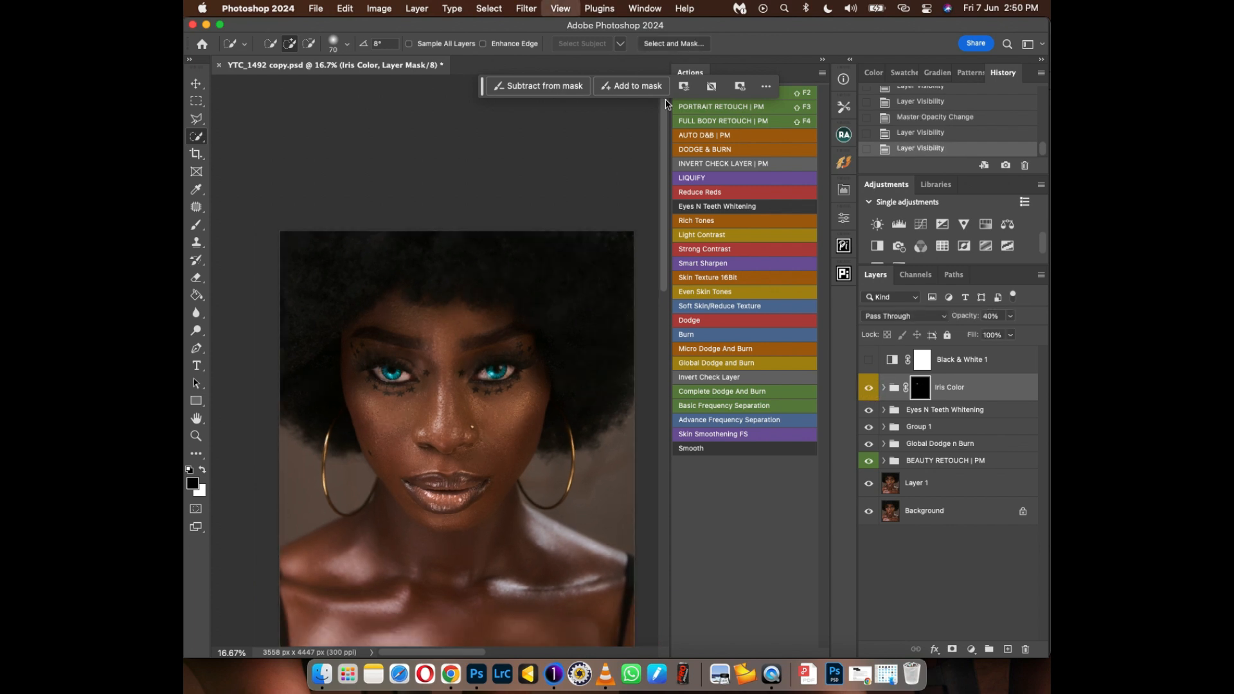
pyautogui.press('3')
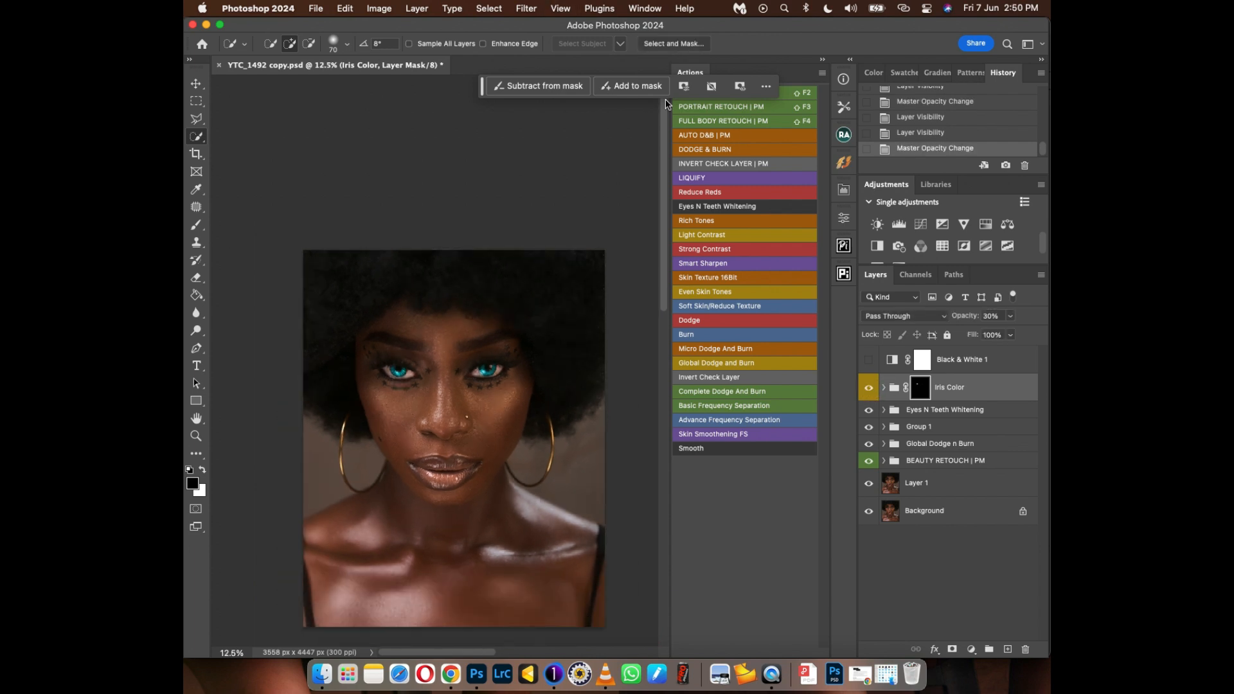
pyautogui.click(869, 389)
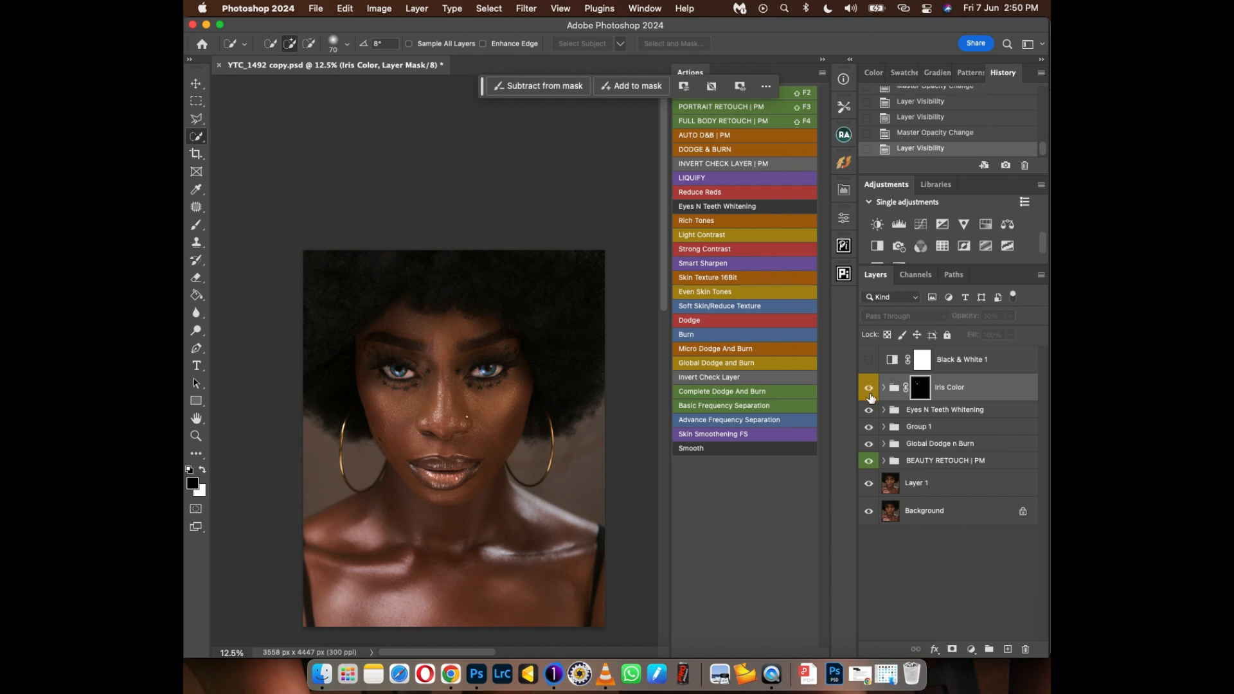
pyautogui.press('super+s')
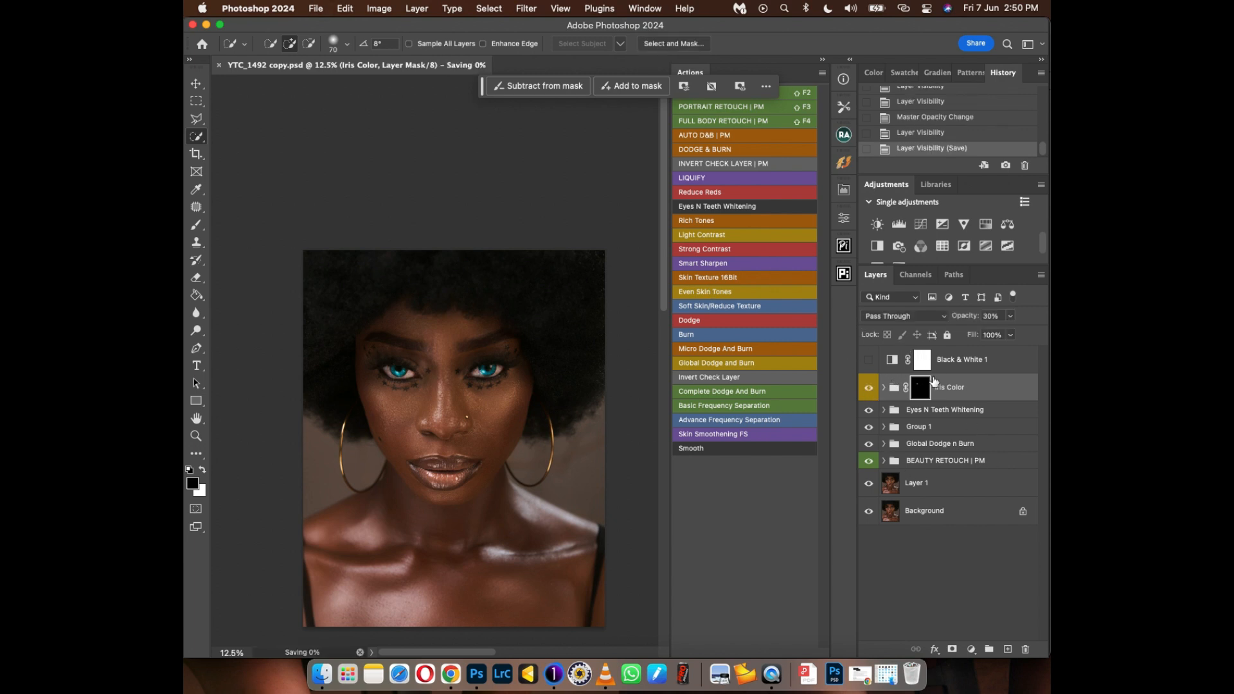
# Add a Color Lookup layer above Iris Color, try Dark Skin .CUBE, then use Dark Skin 3.CUBE at 50% opacity
pyautogui.moveTo(474, 396); pyautogui.dragTo(512, 399)
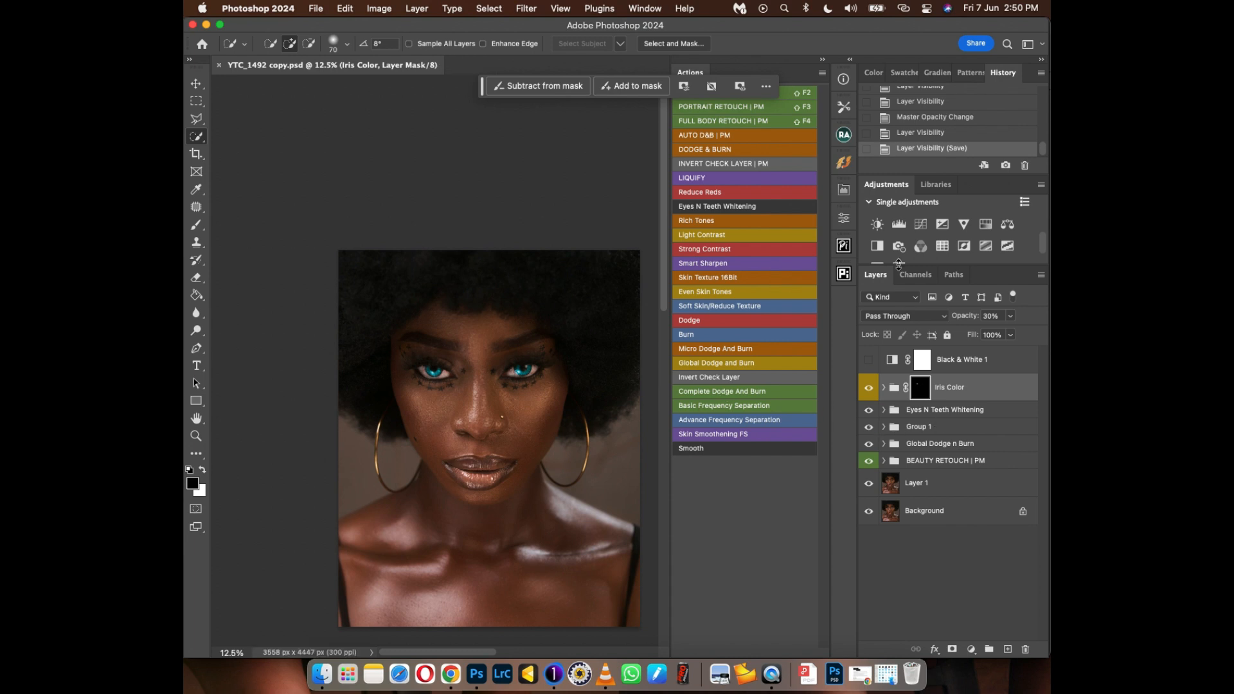
pyautogui.click(942, 247)
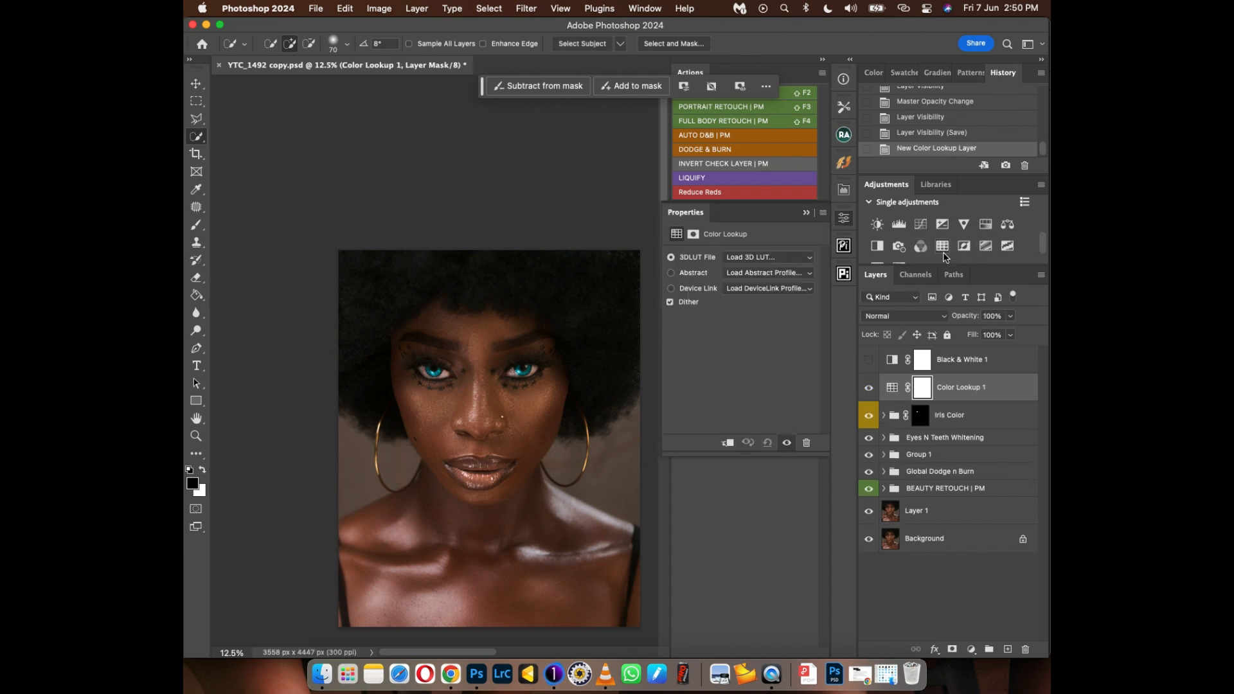
pyautogui.click(764, 260)
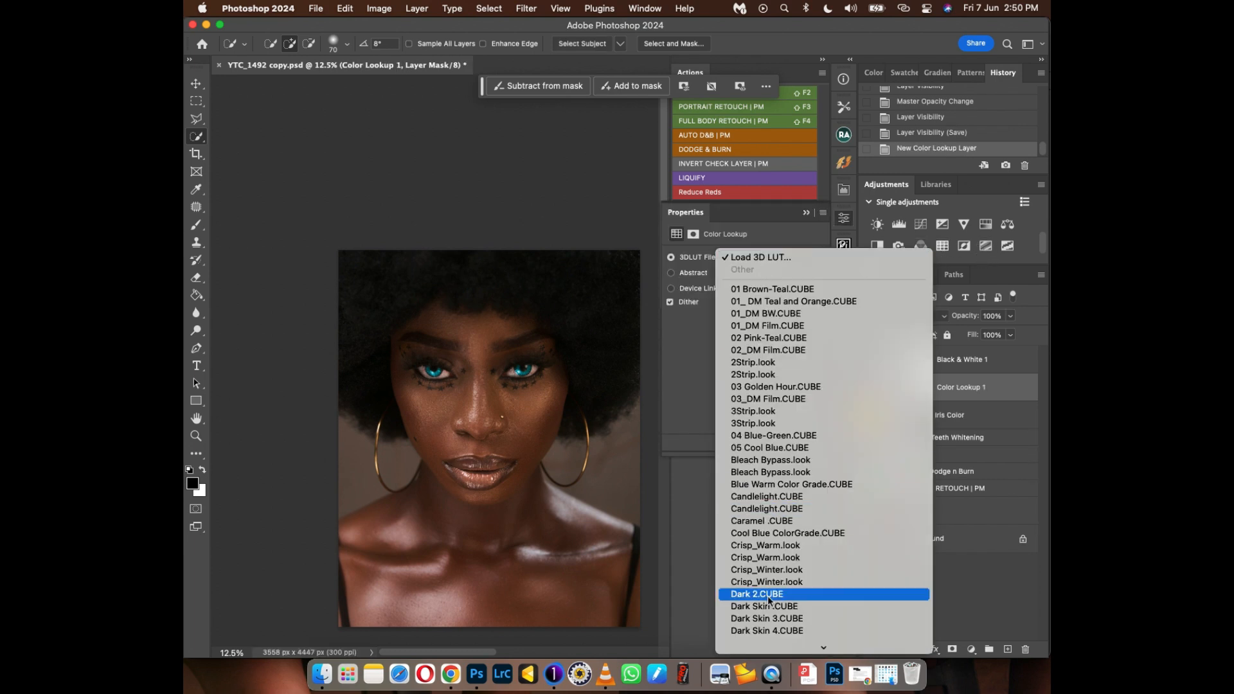
pyautogui.scroll(-3, 765, 578)
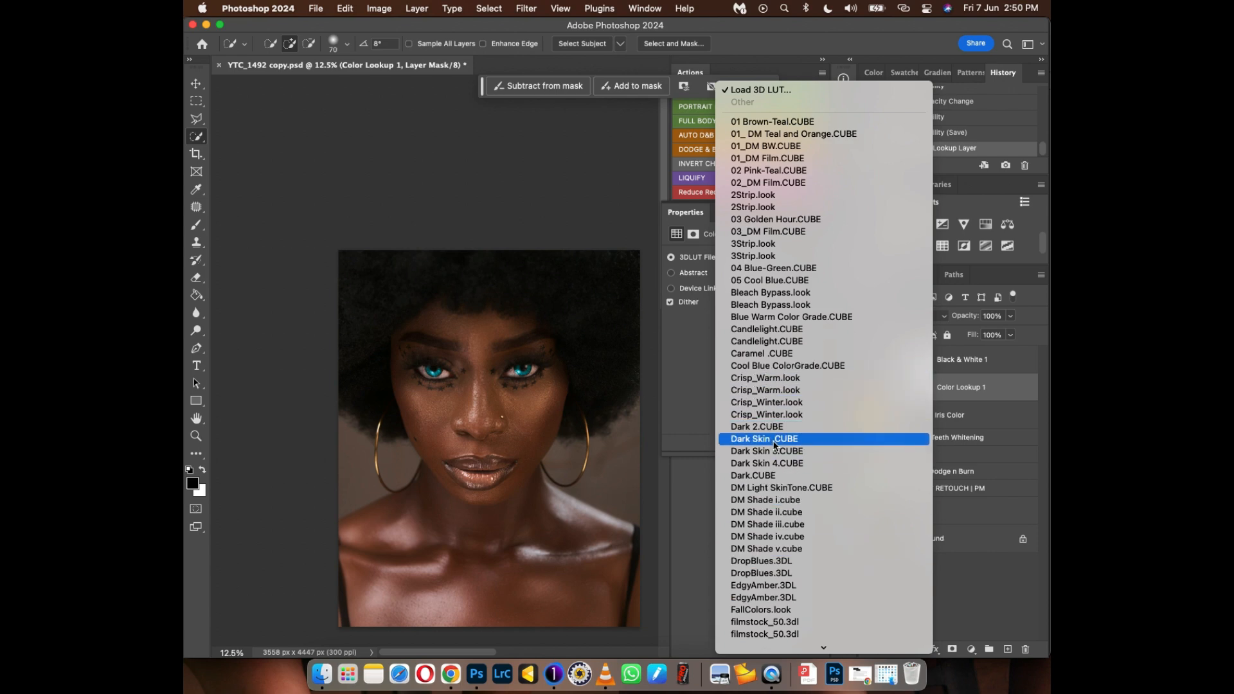
pyautogui.click(772, 440)
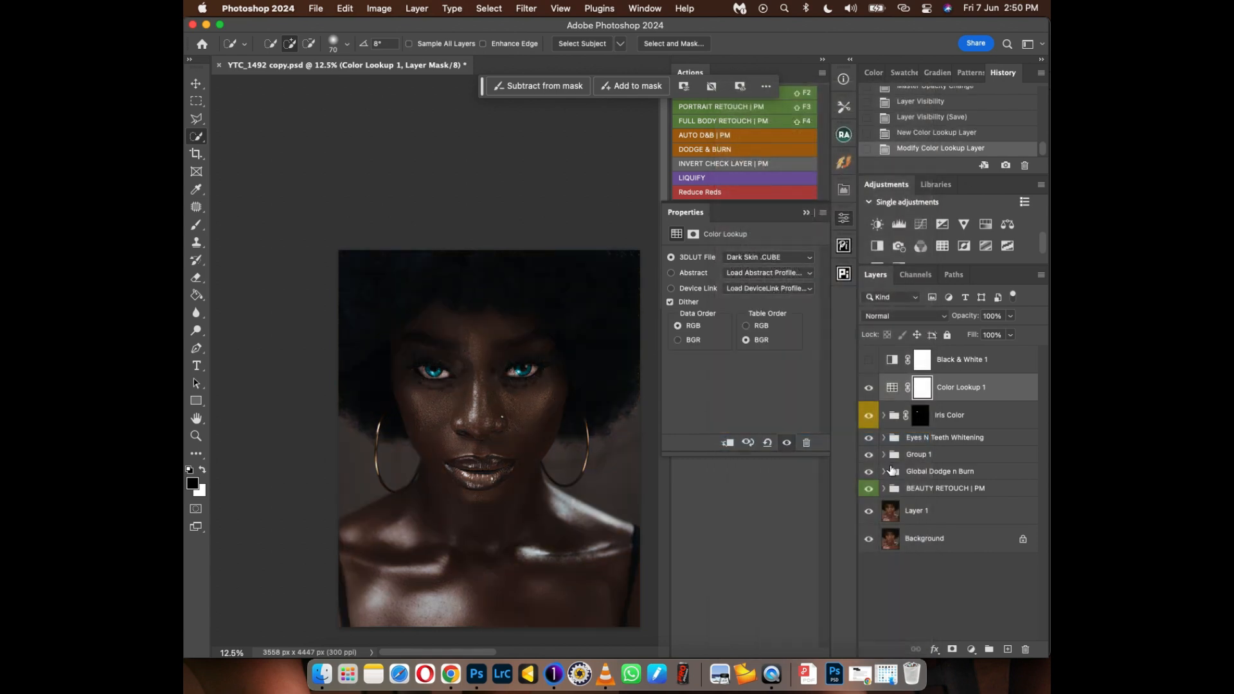
pyautogui.click(800, 261)
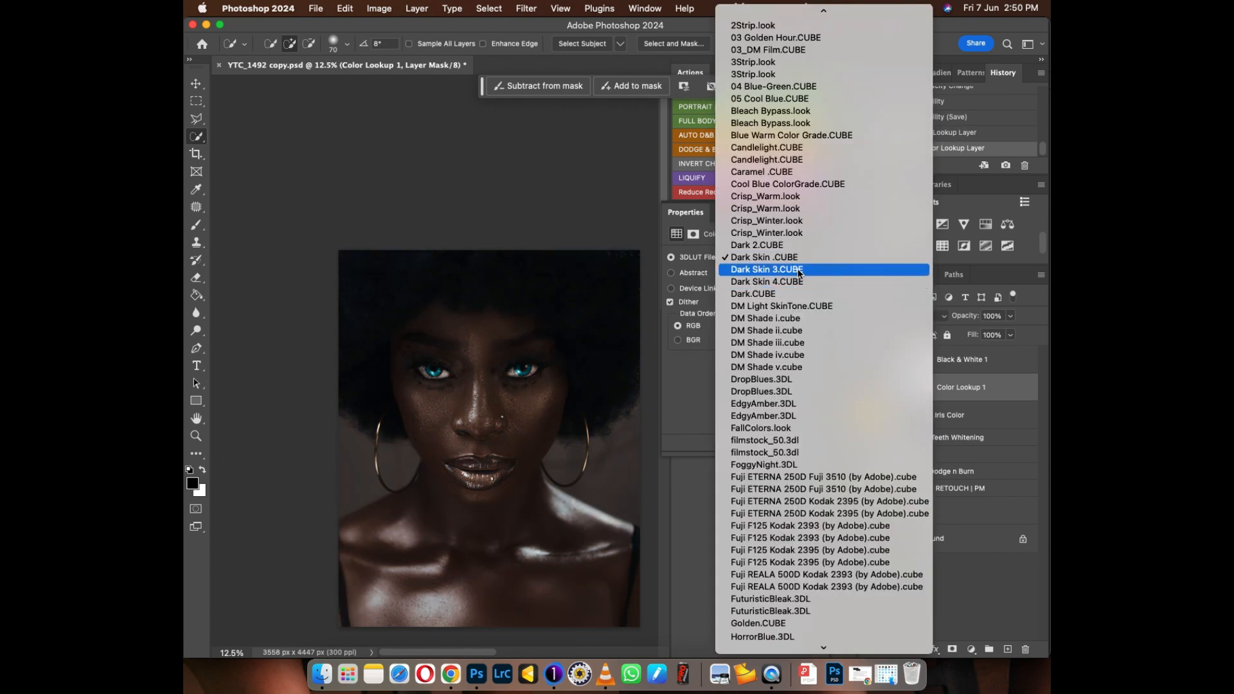
pyautogui.click(797, 269)
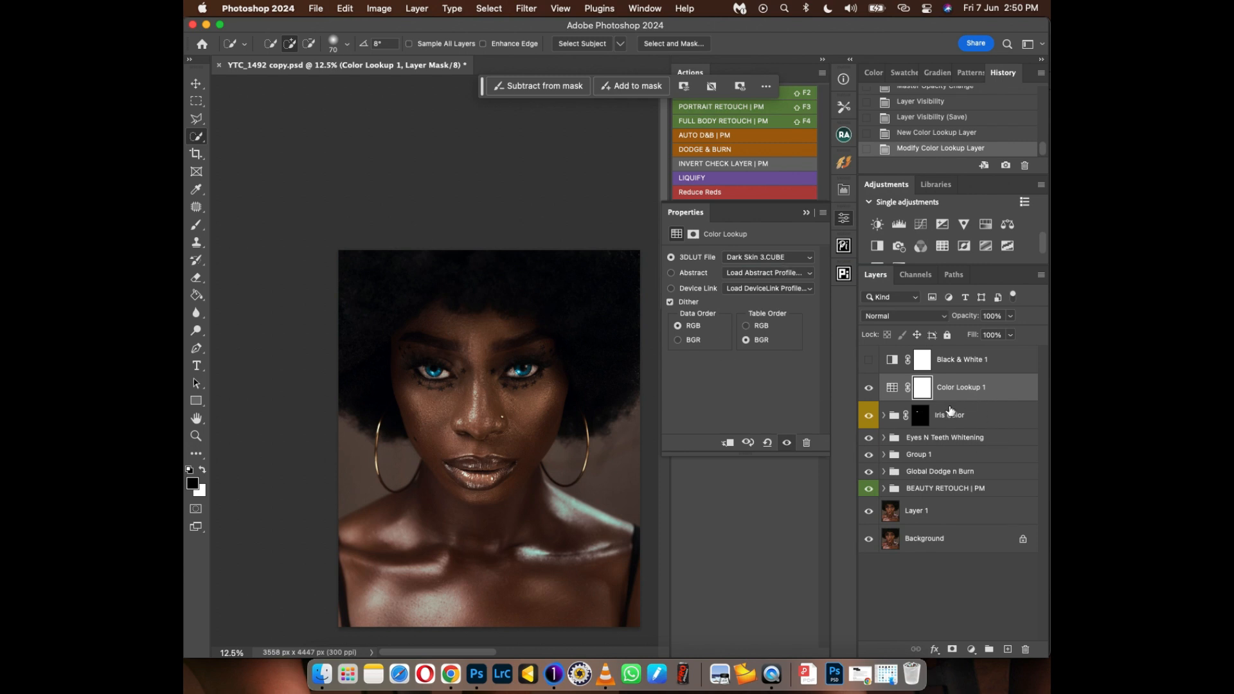
pyautogui.press('5')
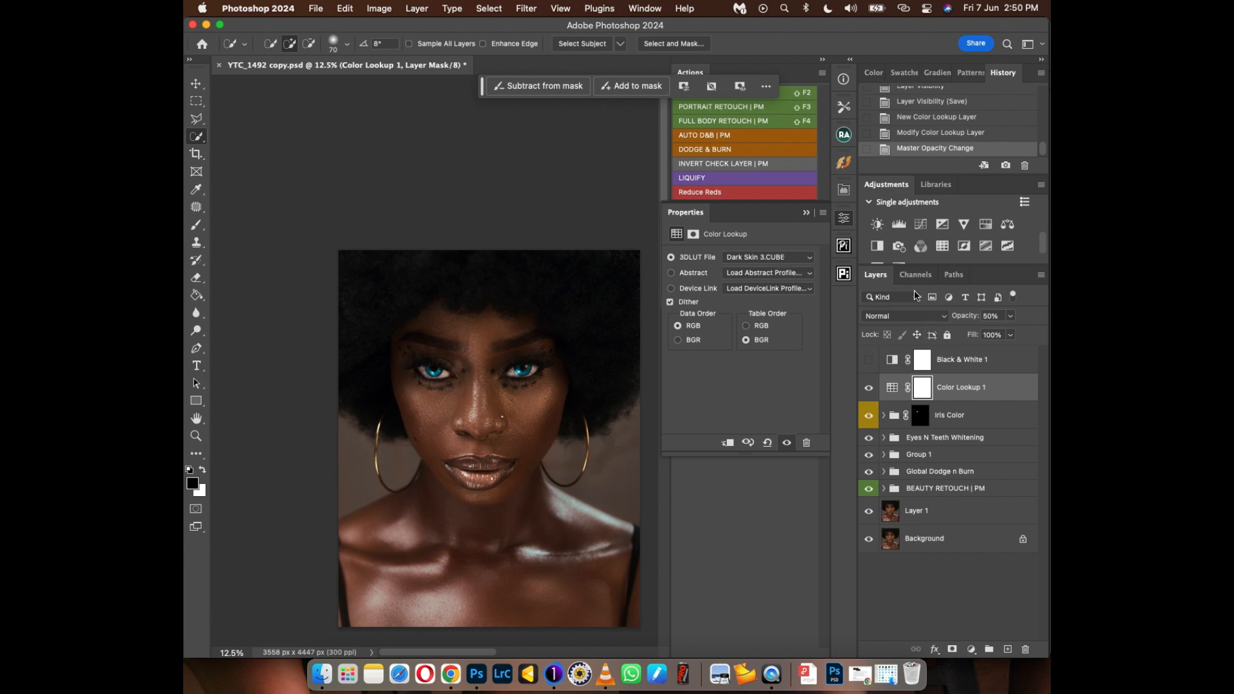
# Add a second Color Lookup layer with Natural Skintone LUTs 2.CUBE and set its opacity to 60%
pyautogui.click(943, 246)
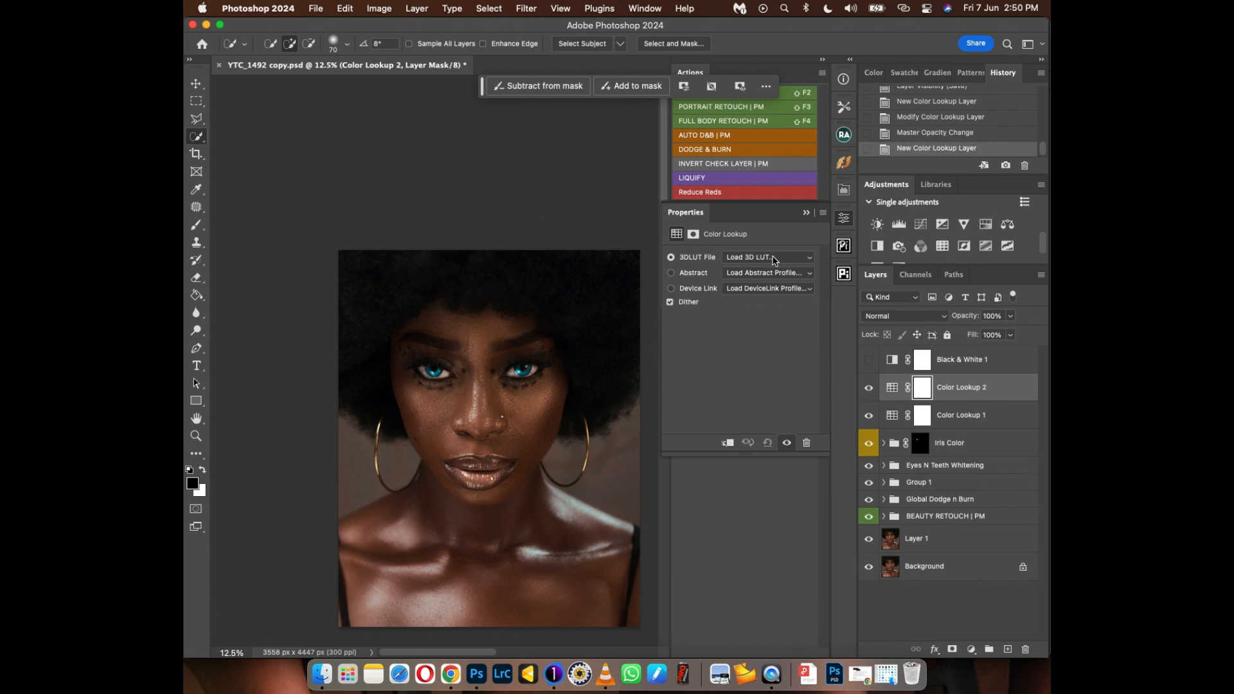
pyautogui.click(780, 258)
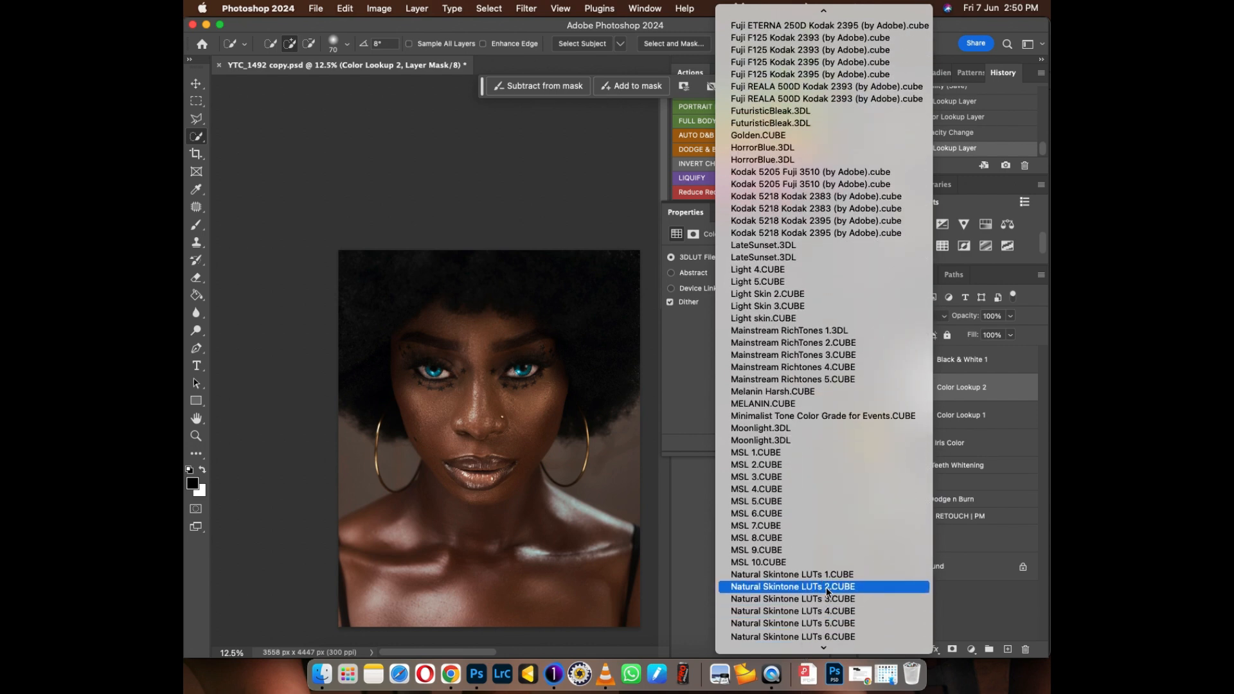
pyautogui.click(828, 587)
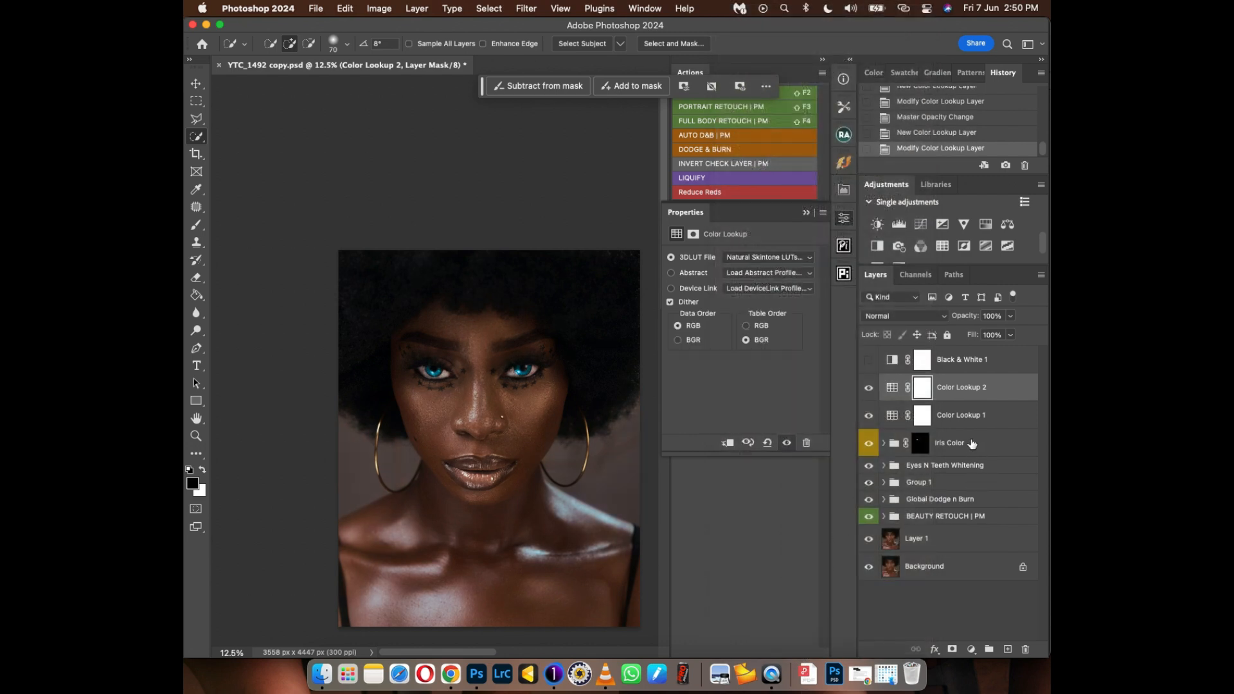
pyautogui.click(965, 393)
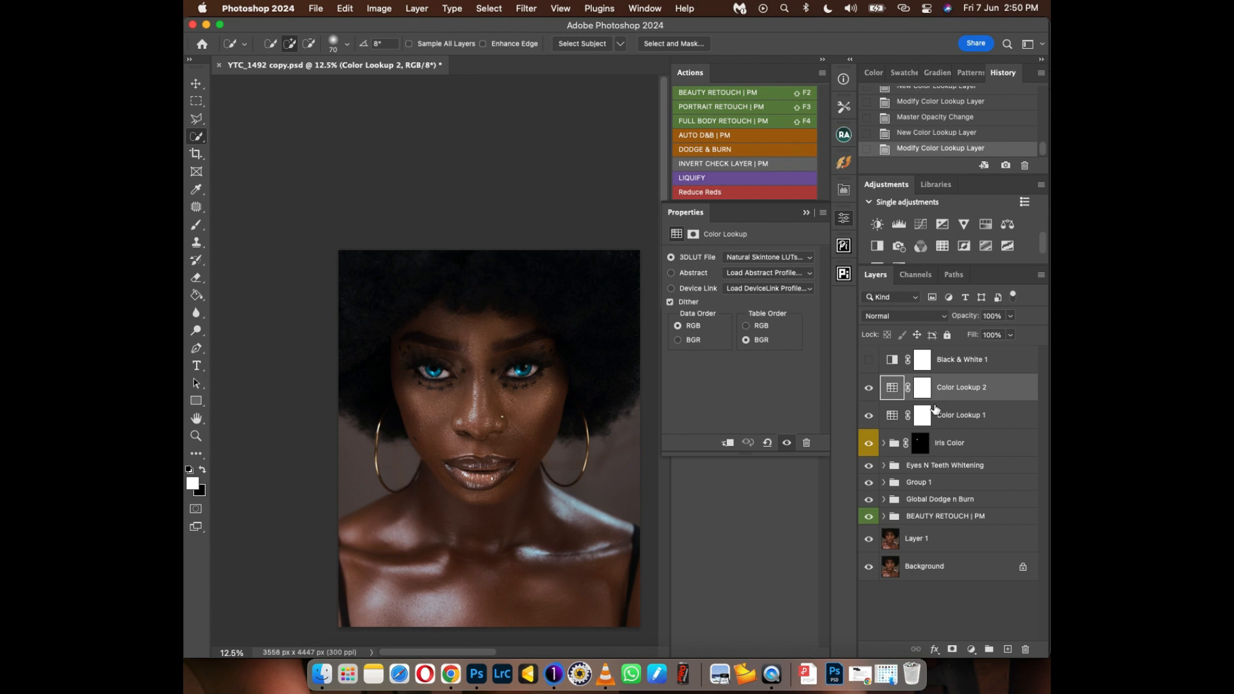
pyautogui.press('6')
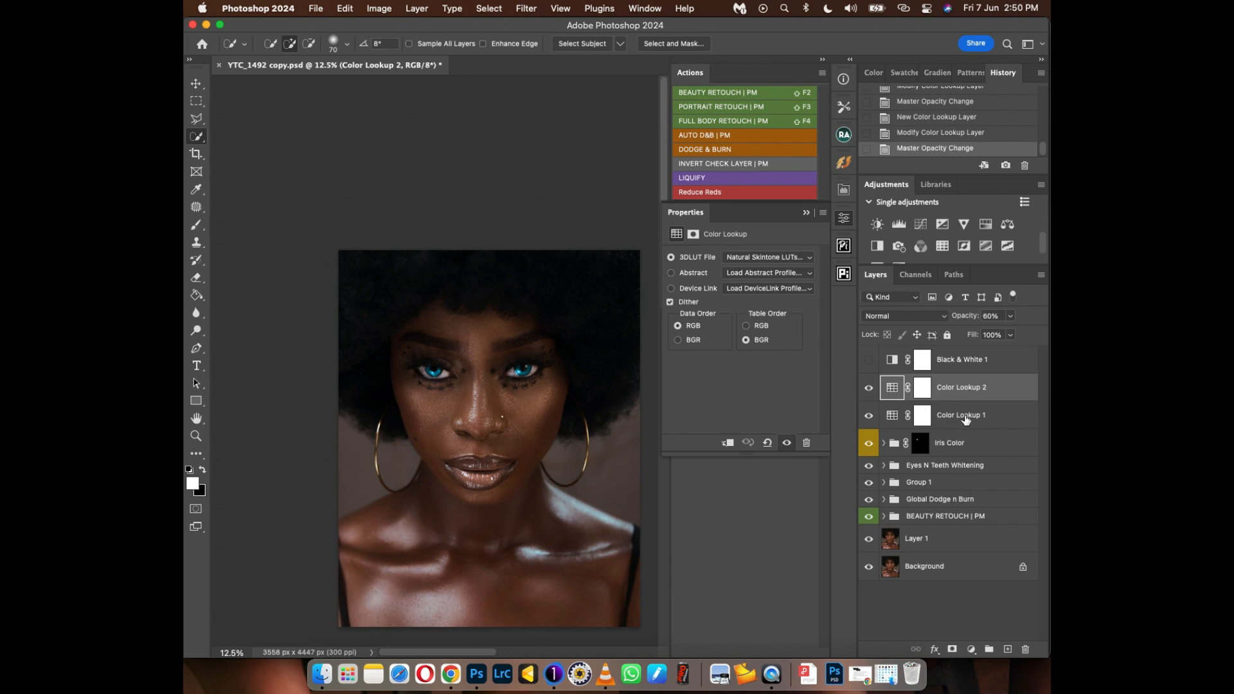
# Group the two Color Lookup layers and compare the portrait with and without the group
pyautogui.keyDown('shift'); pyautogui.click(964, 422); pyautogui.keyUp('shift')
pyautogui.press('super+g')
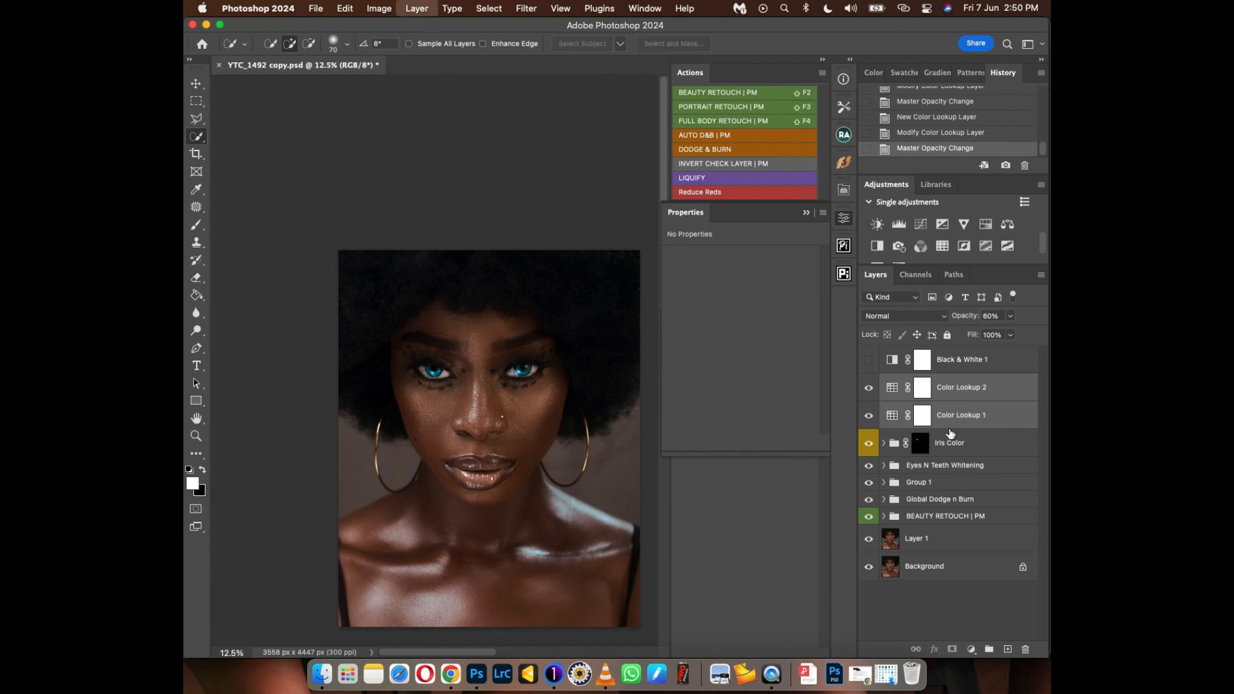
pyautogui.click(869, 384)
pyautogui.click(868, 383)
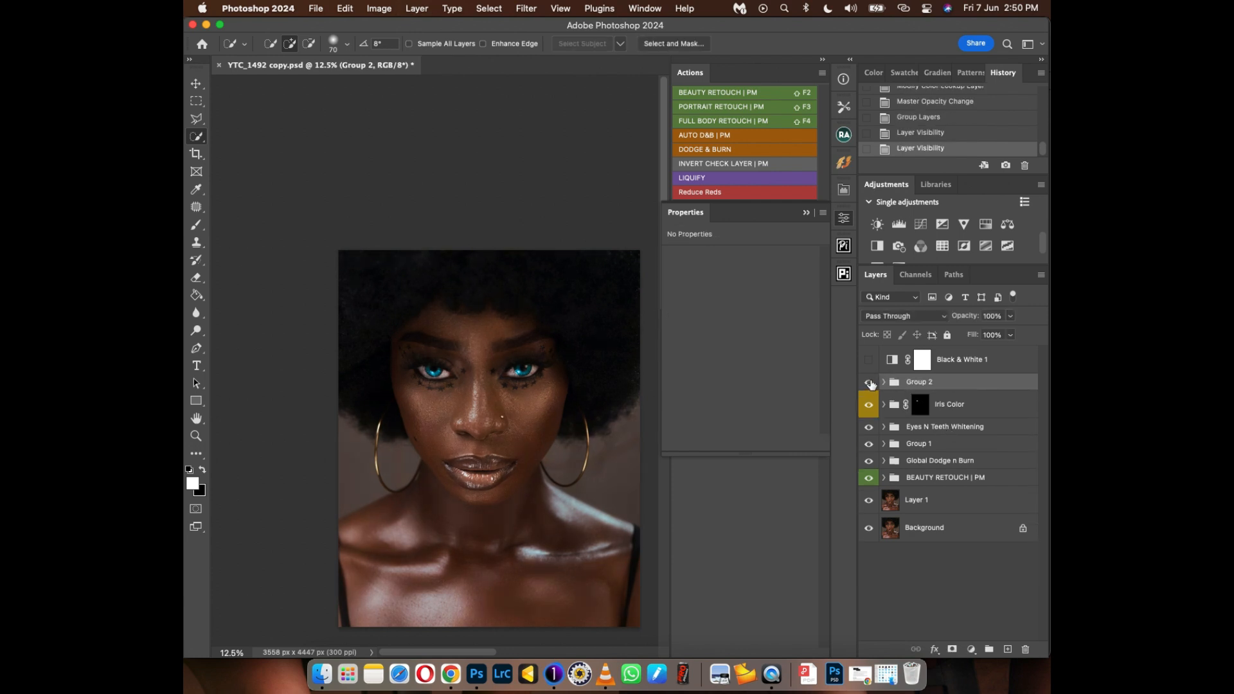
pyautogui.click(869, 383)
pyautogui.click(869, 384)
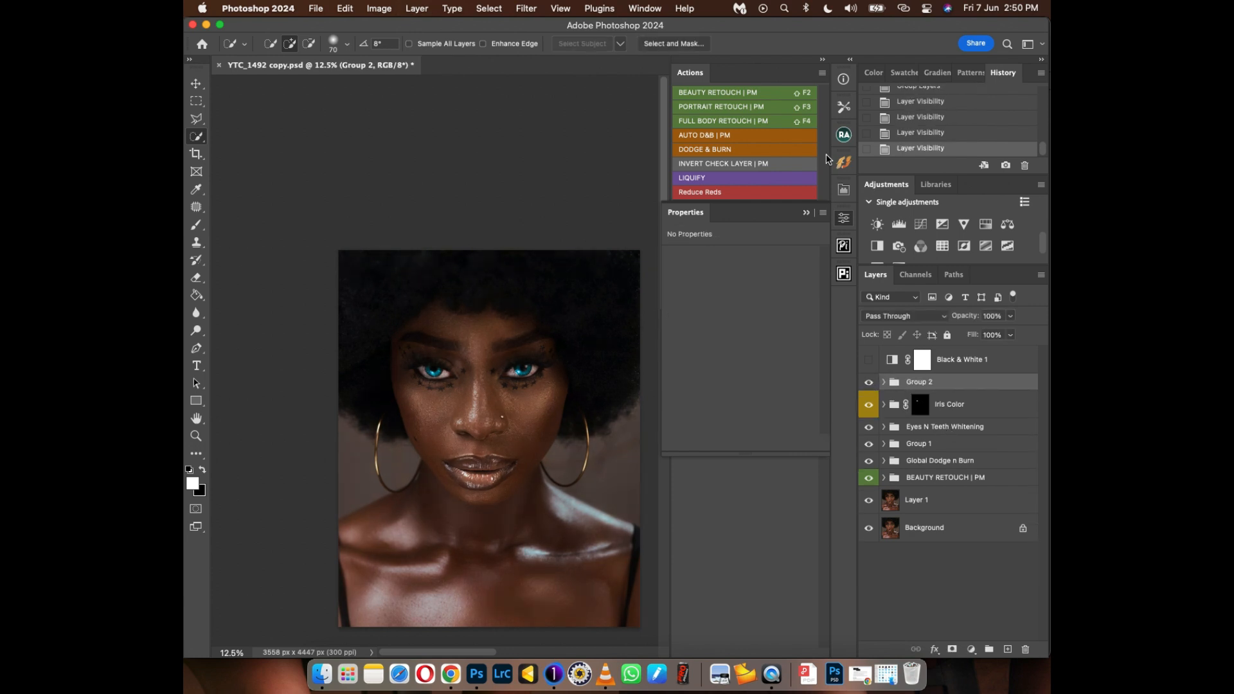
# Examine the graded portrait full screen at different zoom levels, return to the normal workspace, and save the document
pyautogui.press('super+minus')
pyautogui.press('super+minus')
pyautogui.press('super+plus')
pyautogui.press('super+plus')
pyautogui.press('super+plus')
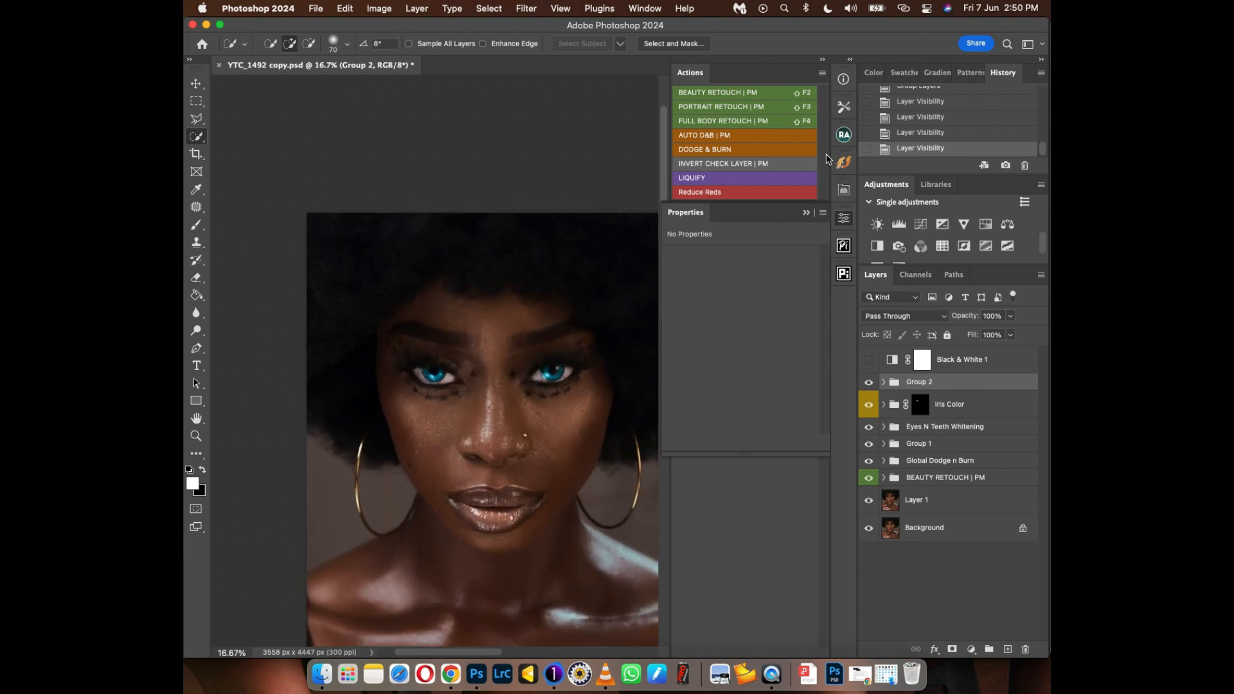
pyautogui.moveTo(531, 427); pyautogui.dragTo(520, 357)
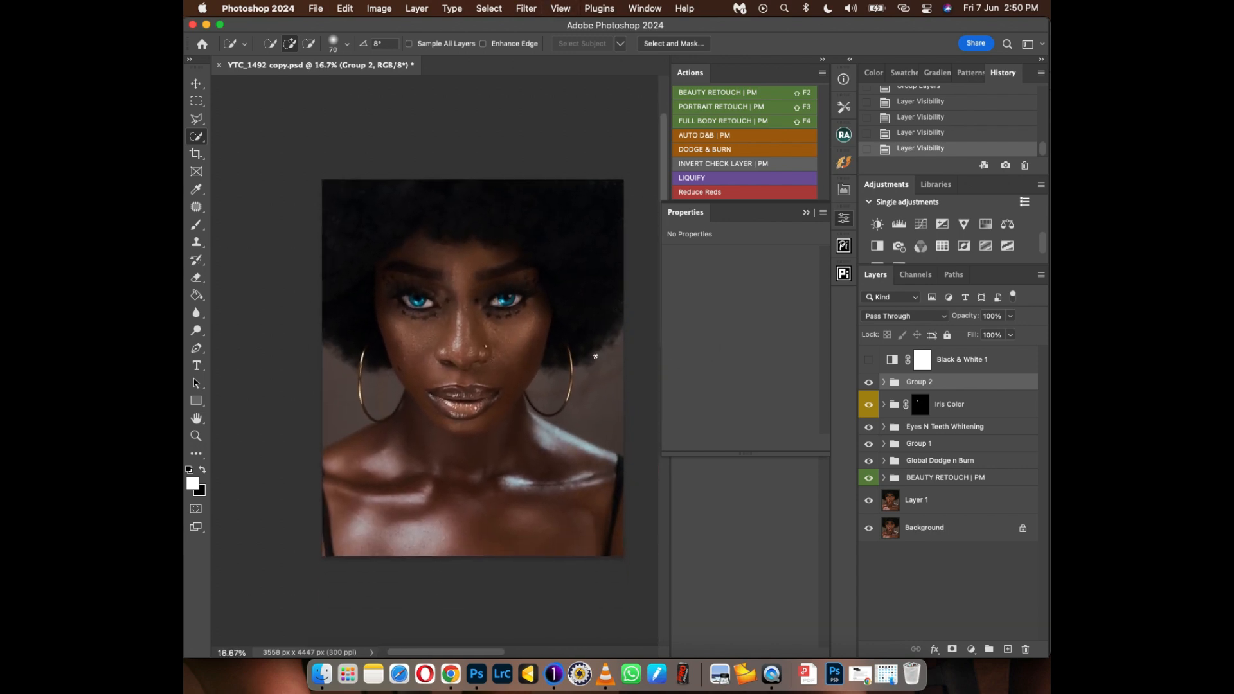
pyautogui.press('f')
pyautogui.press('f')
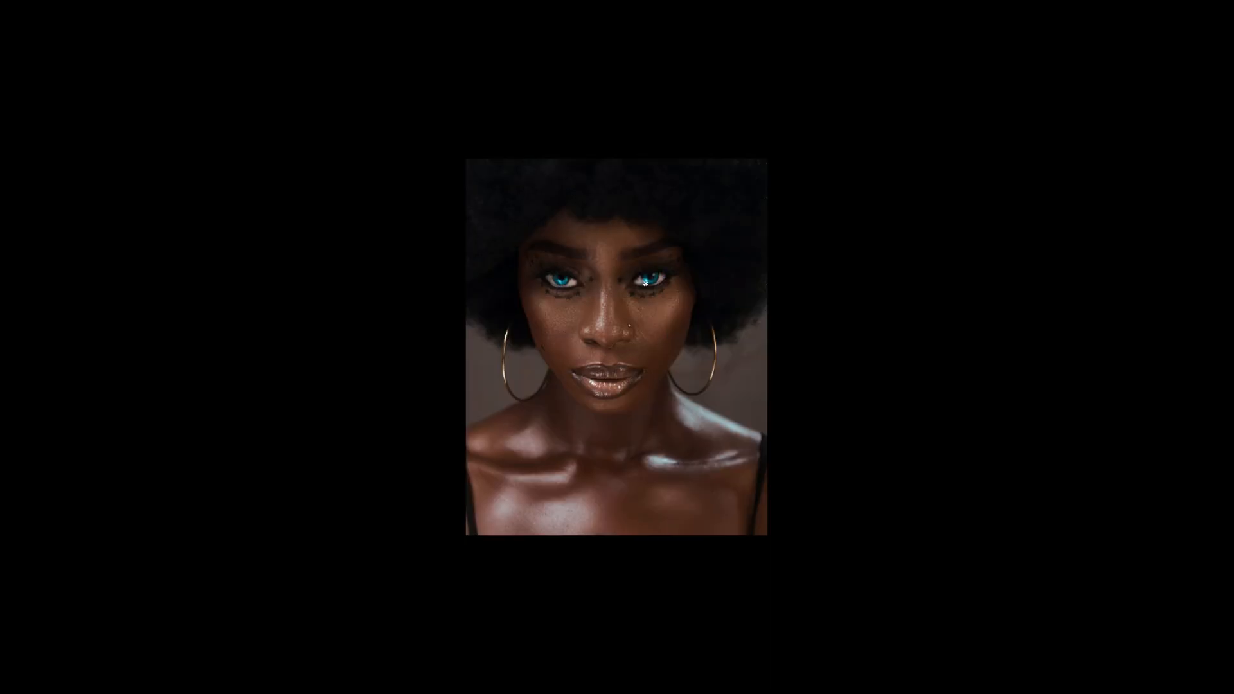
pyautogui.hotkey('ctrl', '+')
pyautogui.hotkey('ctrl', '+')
pyautogui.hotkey('ctrl', '-')
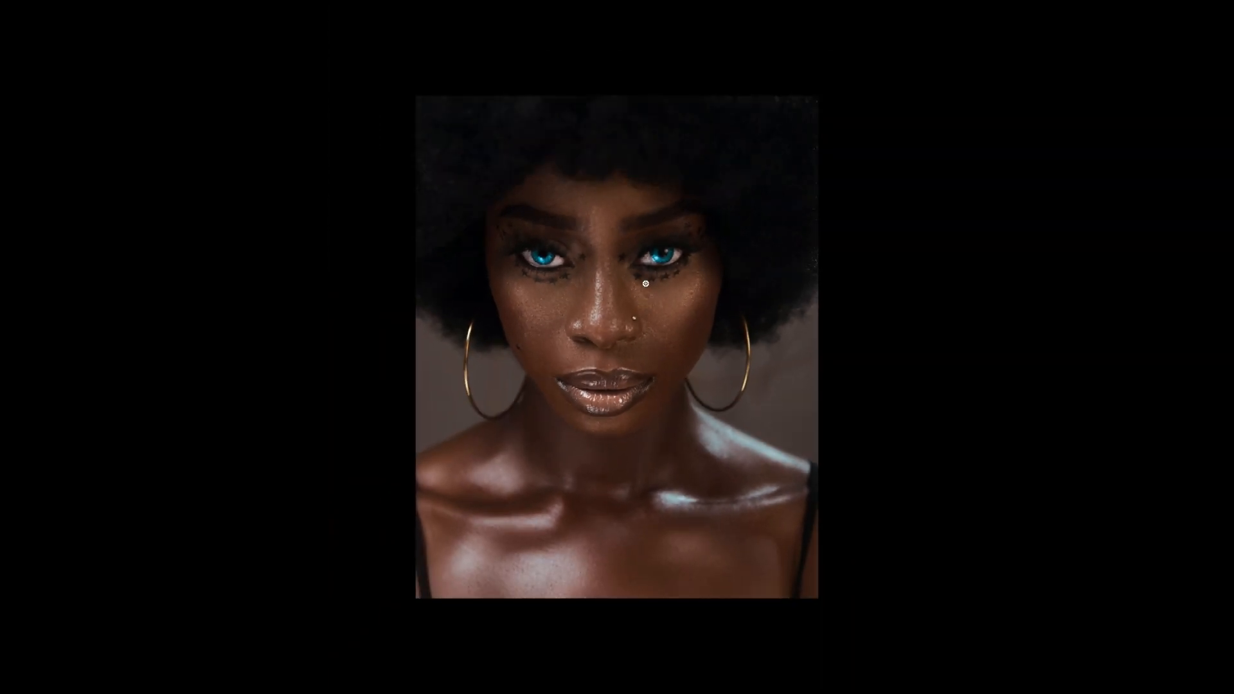
pyautogui.hotkey('ctrl', '-')
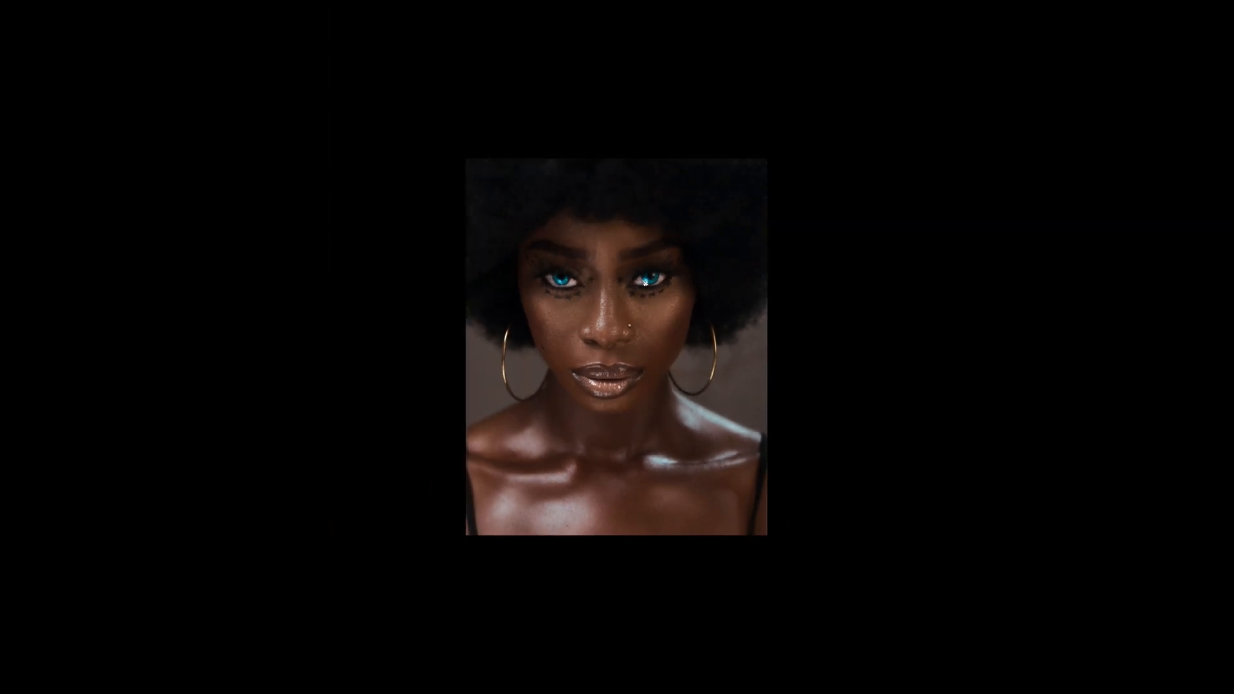
pyautogui.hotkey('ctrl', '+')
pyautogui.moveTo(647, 409); pyautogui.dragTo(623, 437)
pyautogui.hotkey('ctrl', '-')
pyautogui.hotkey('ctrl', '+')
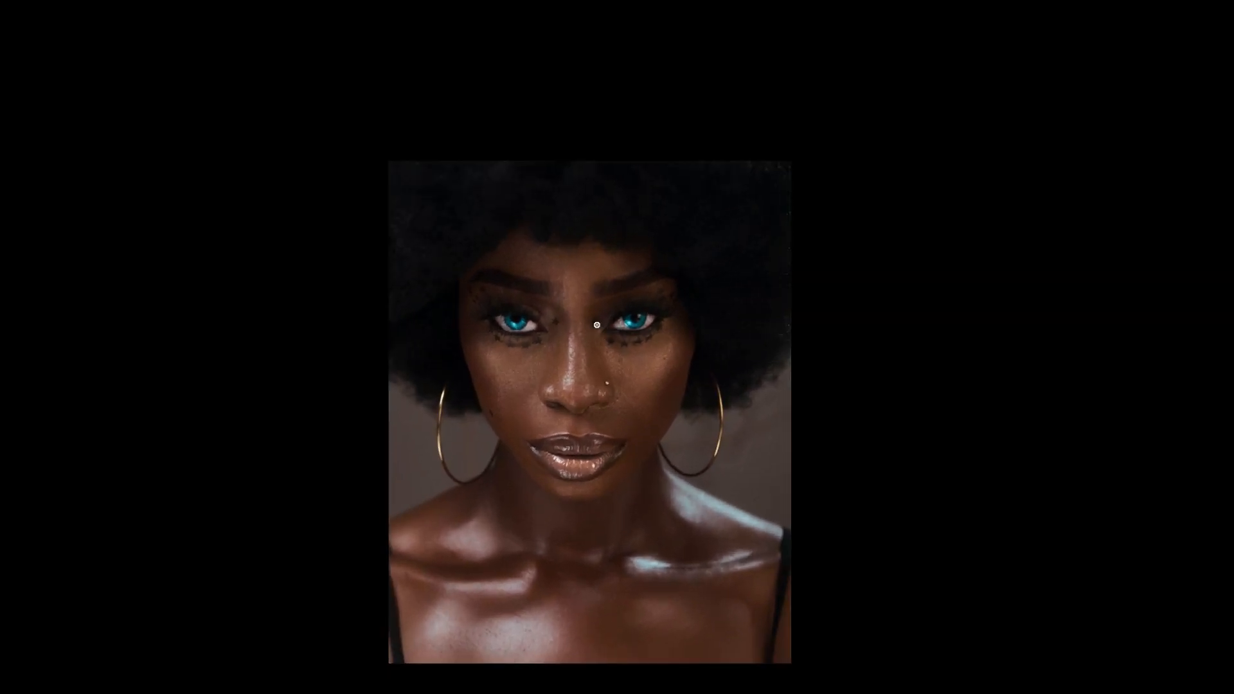
pyautogui.press('f')
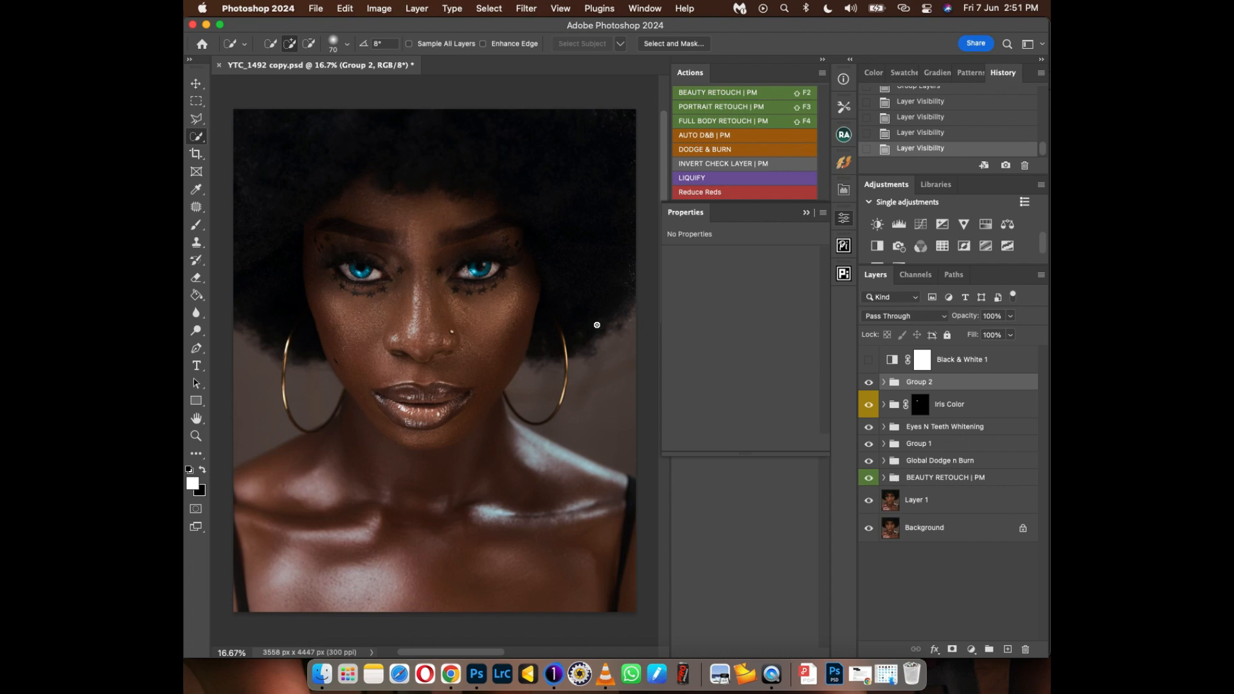
pyautogui.moveTo(472, 373)
pyautogui.mouseDown()
pyautogui.moveTo(500, 419)
pyautogui.moveTo(481, 380)
pyautogui.mouseUp()
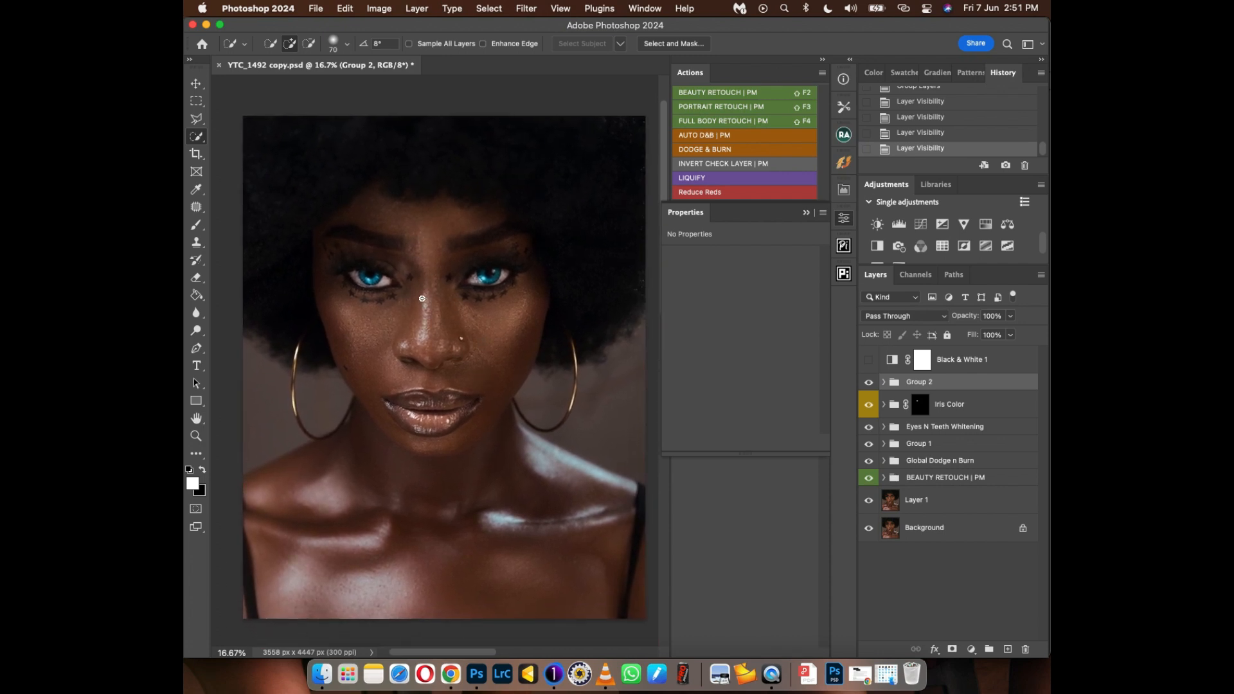
pyautogui.press('super+s')
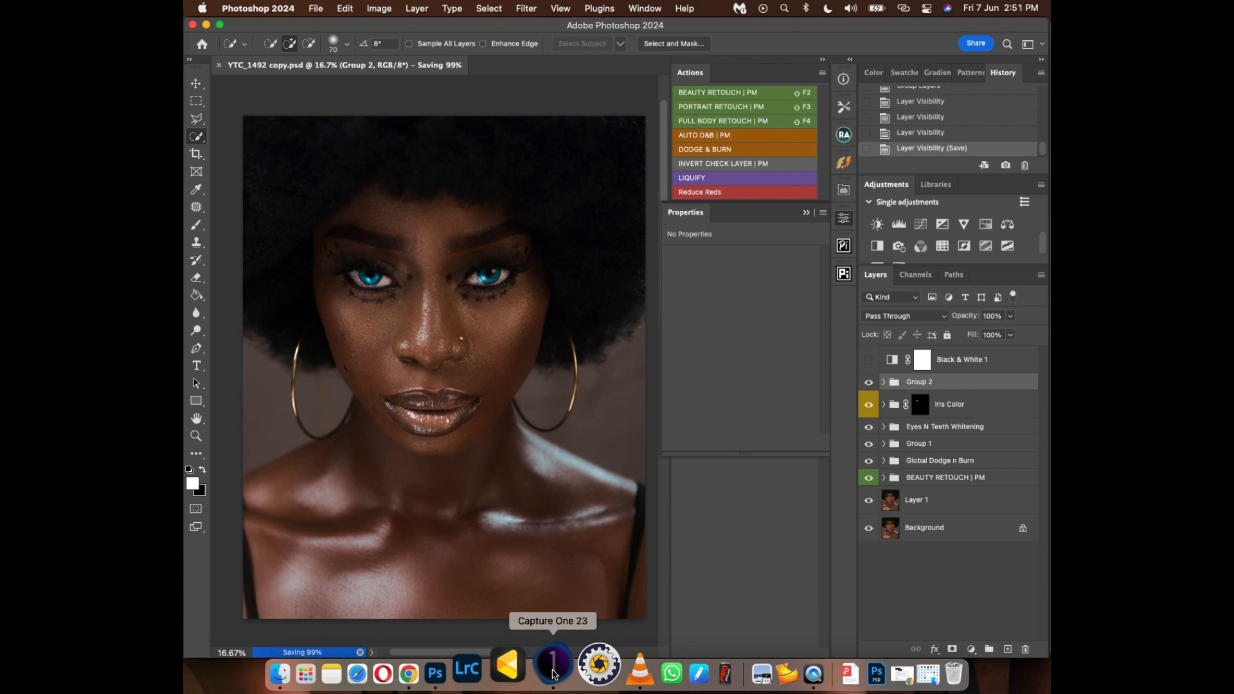
# Switch to Capture One, compare YTC_1492 copy.psd with YTC_1492 copy.NEF side by side in full screen, and view YTC_1492.psd
pyautogui.click(554, 672)
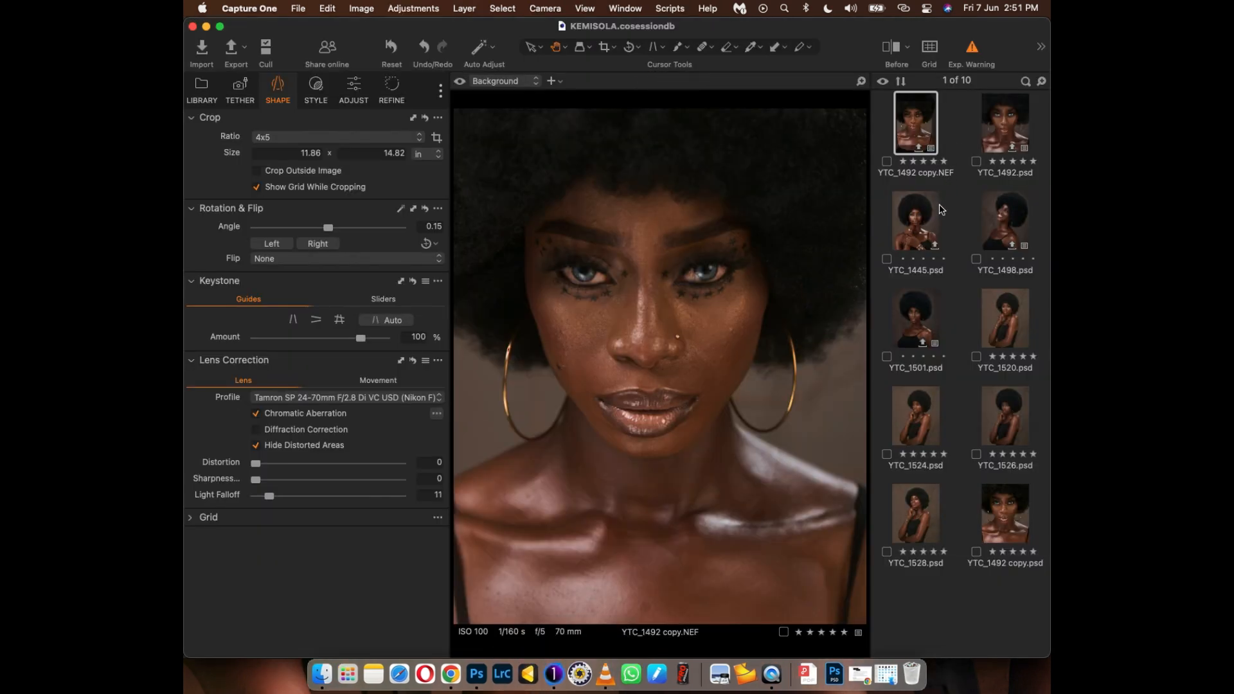
pyautogui.click(962, 238)
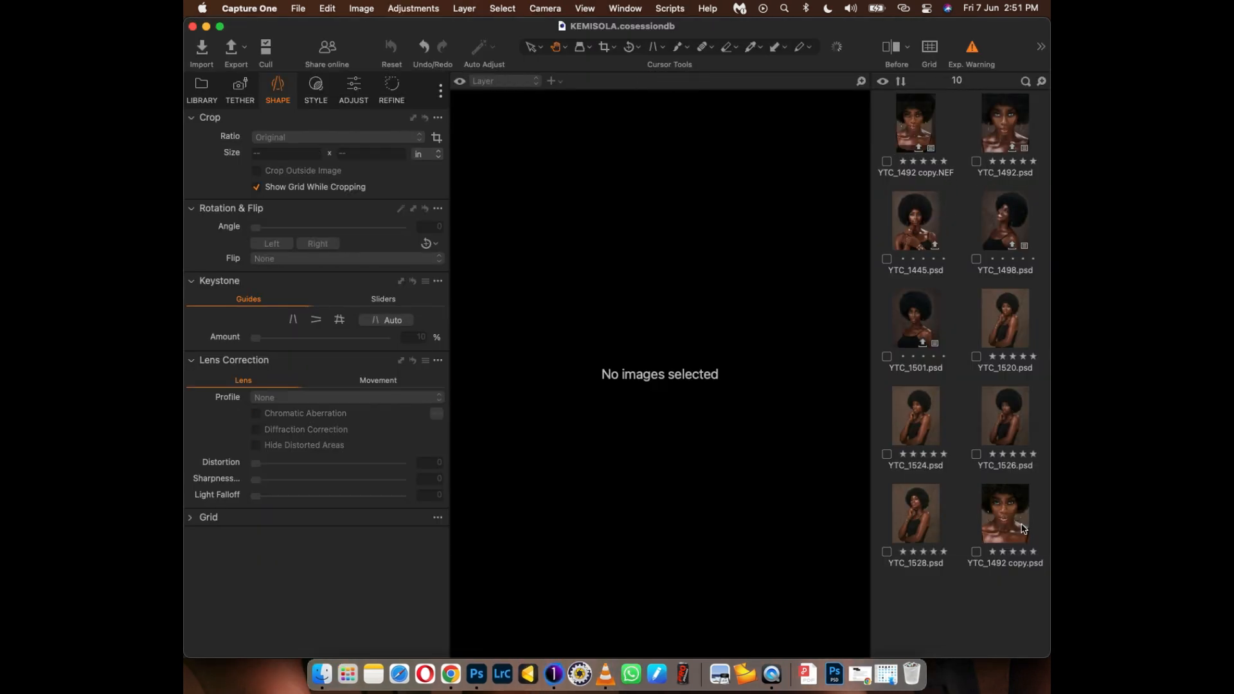
pyautogui.click(1013, 528)
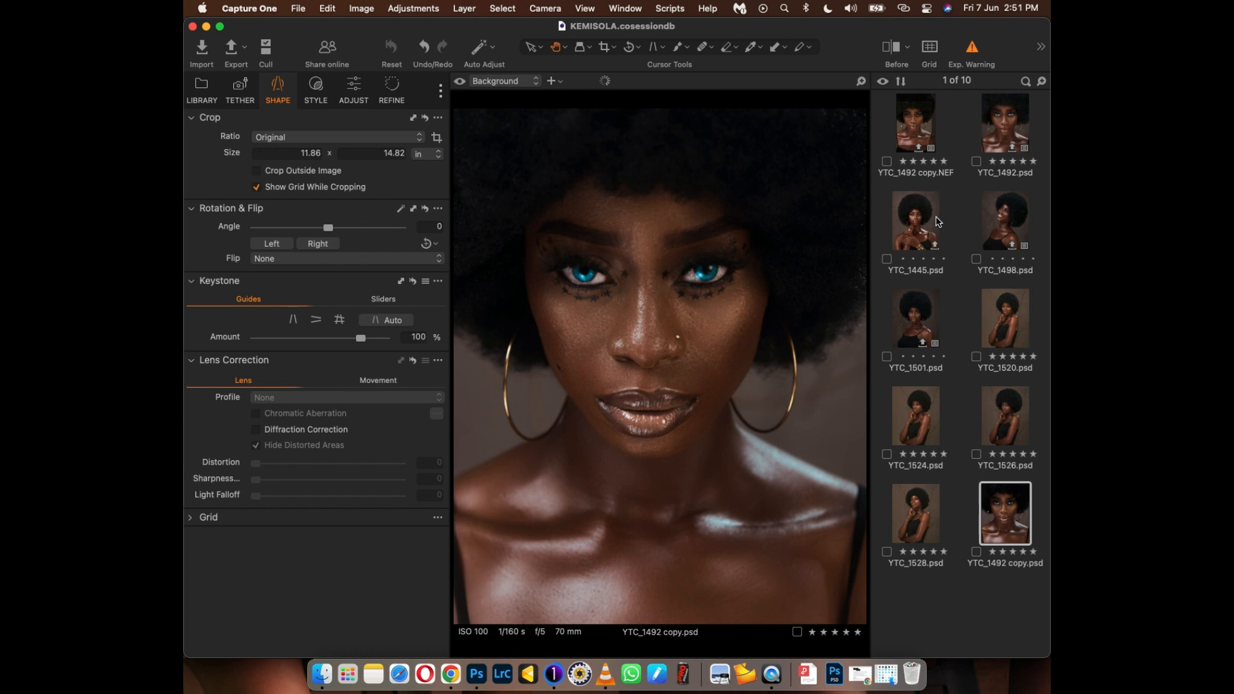
pyautogui.keyDown('super'); pyautogui.click(918, 129); pyautogui.keyUp('super')
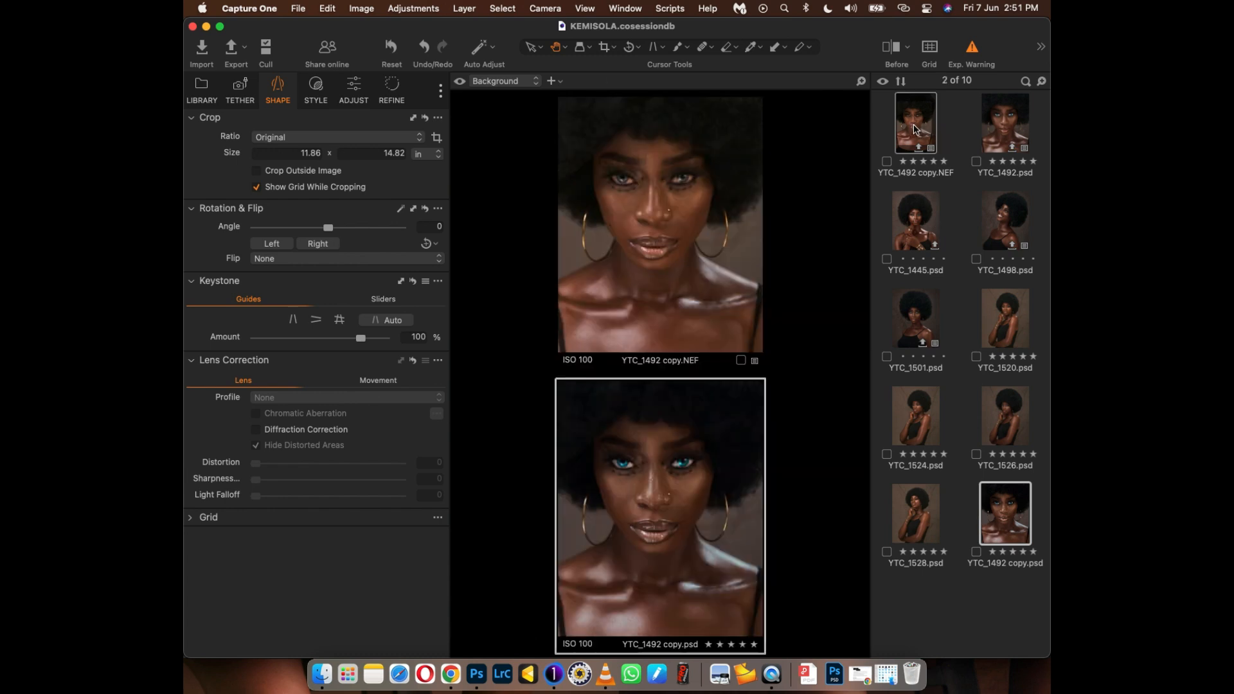
pyautogui.press('f')
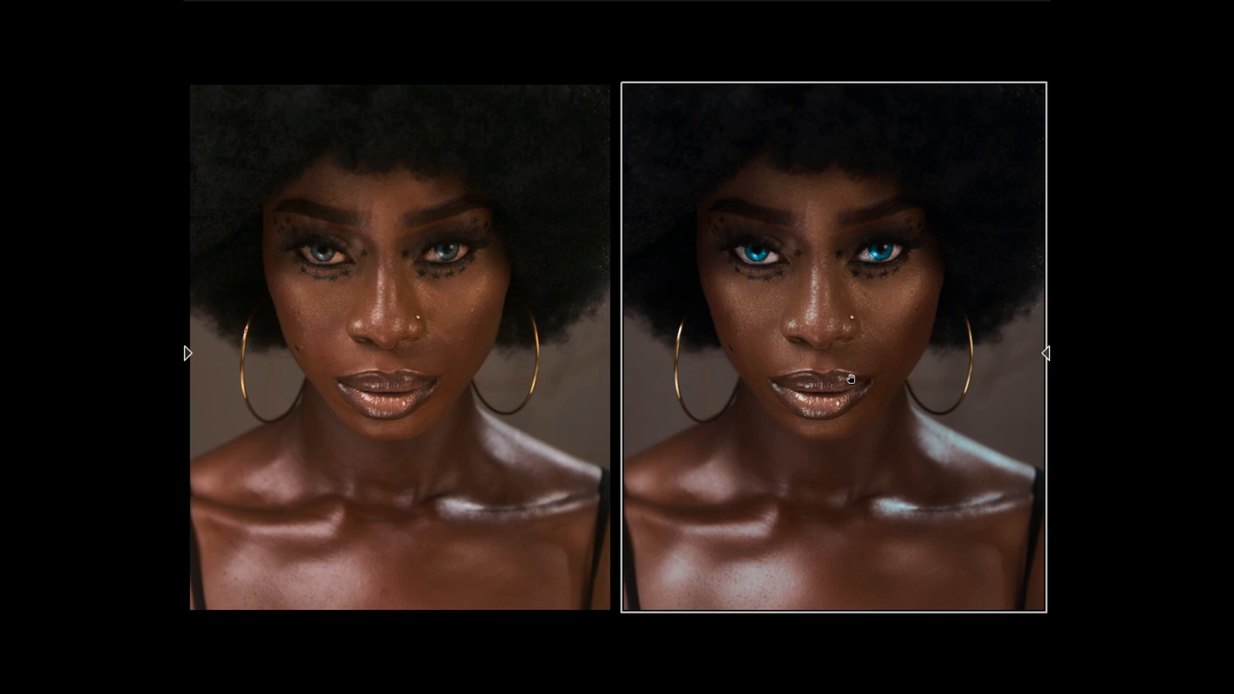
pyautogui.press('f')
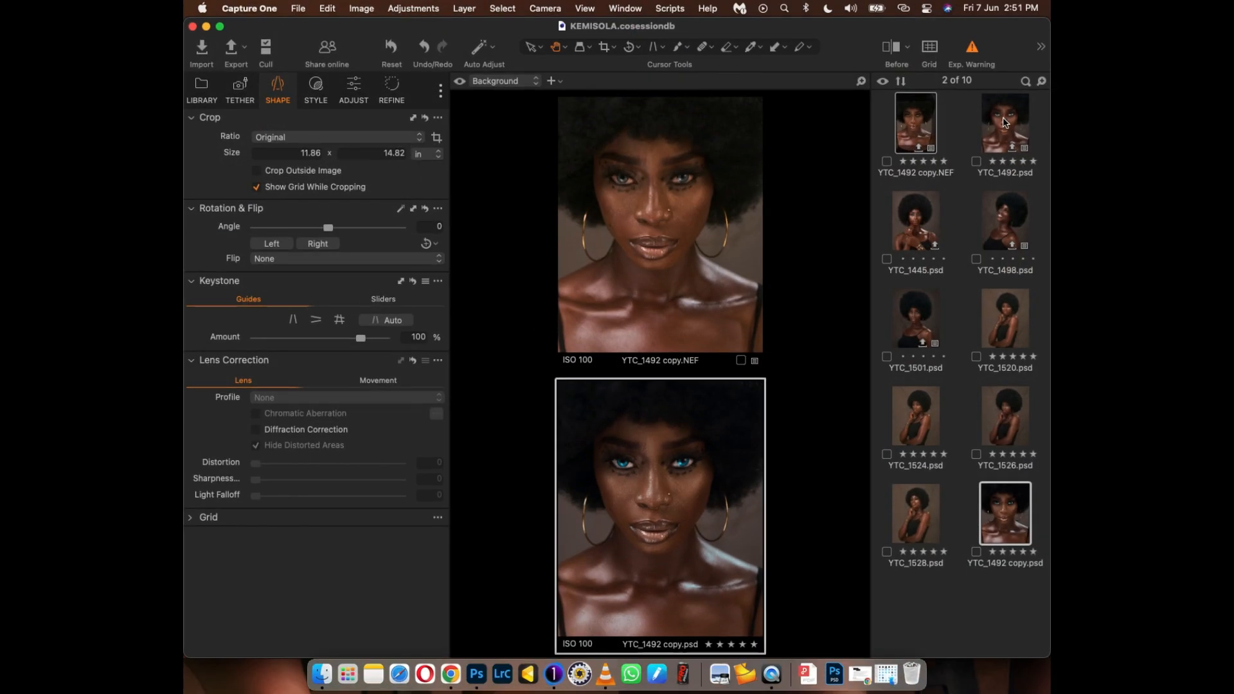
pyautogui.click(1006, 122)
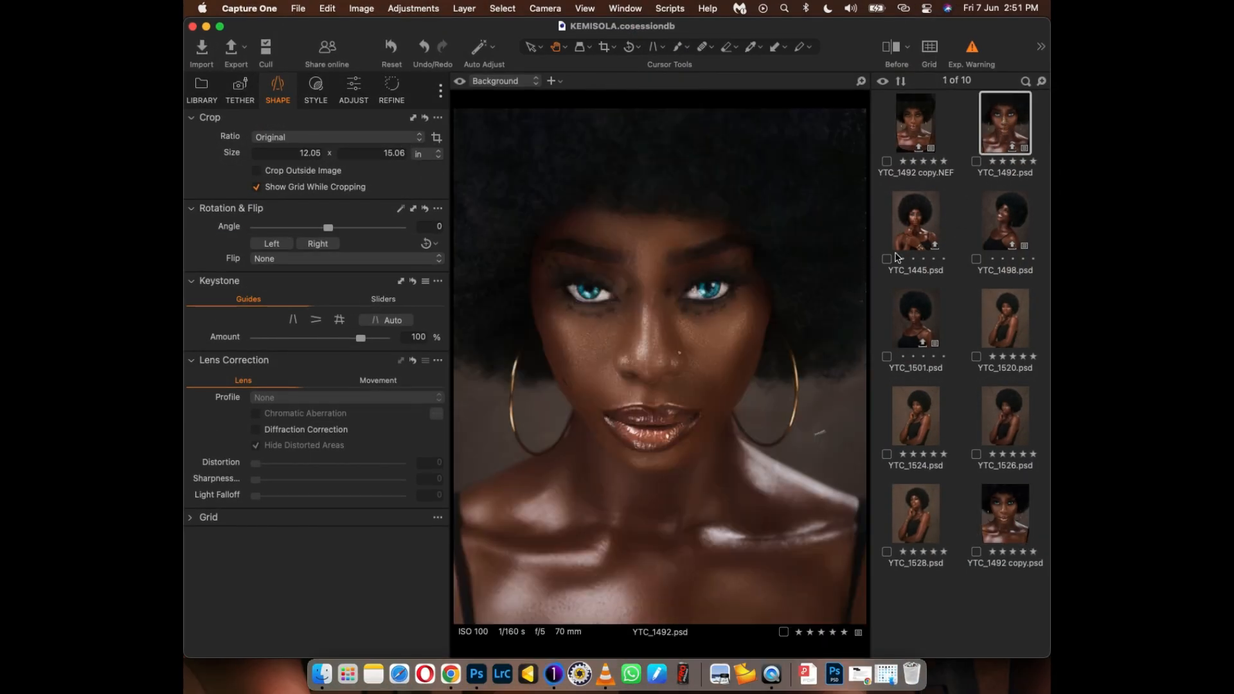
# Set the Film Grain impact to 2 for YTC_1492 copy.psd
pyautogui.click(1000, 511)
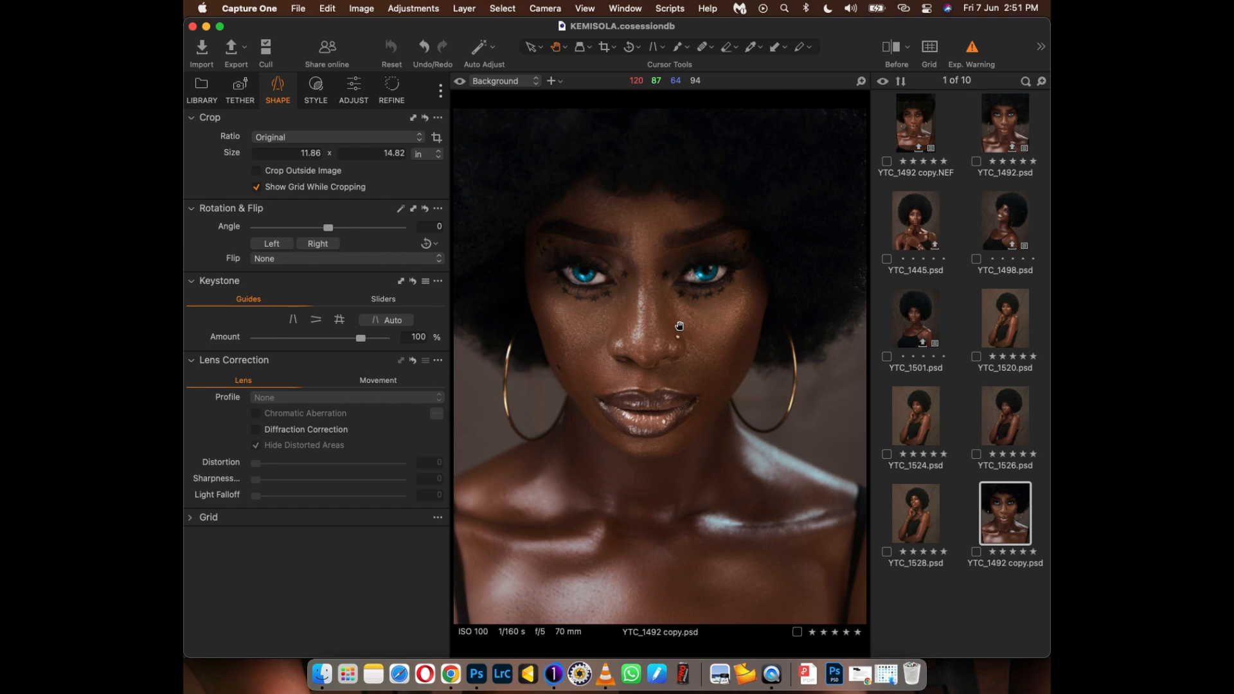
pyautogui.click(391, 89)
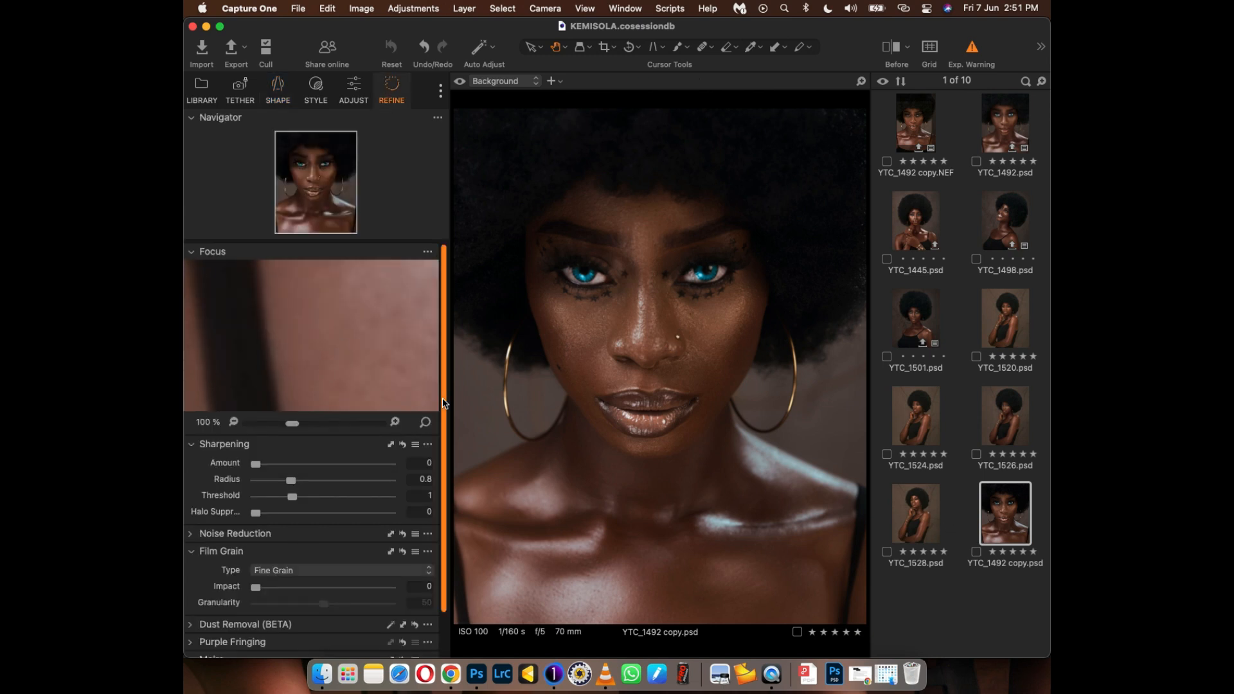
pyautogui.scroll(-2, 436, 412)
pyautogui.click(419, 537)
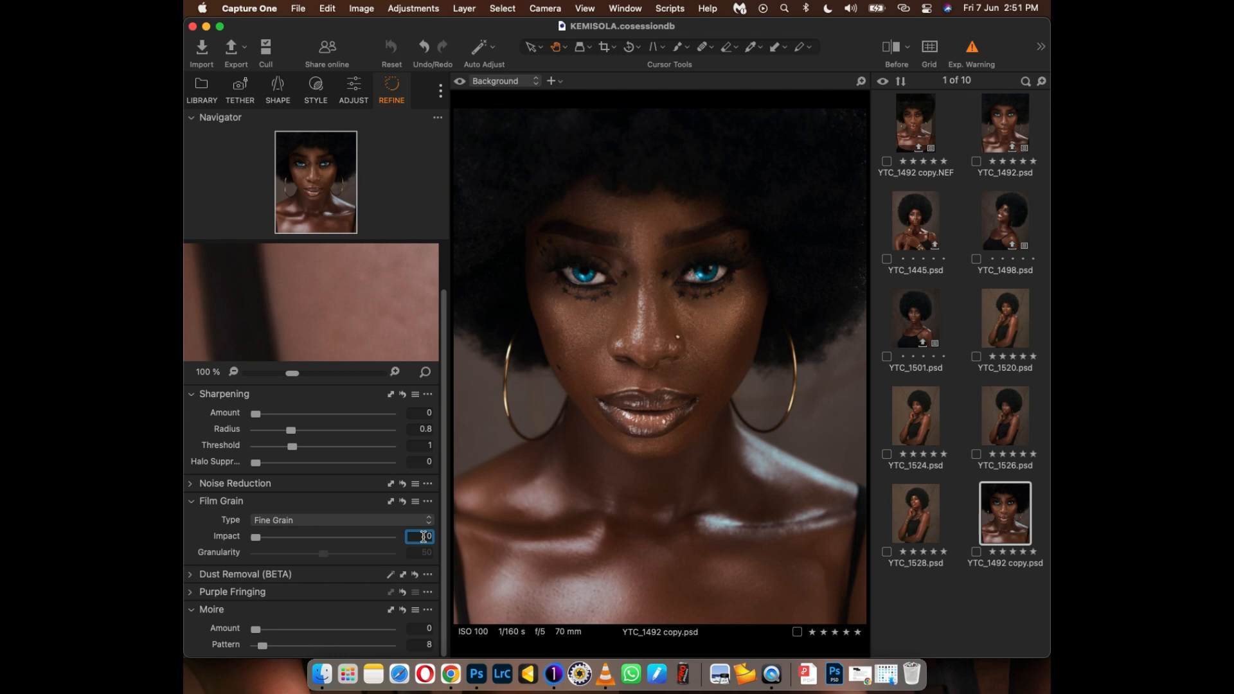
pyautogui.write('2')
pyautogui.press('Return')
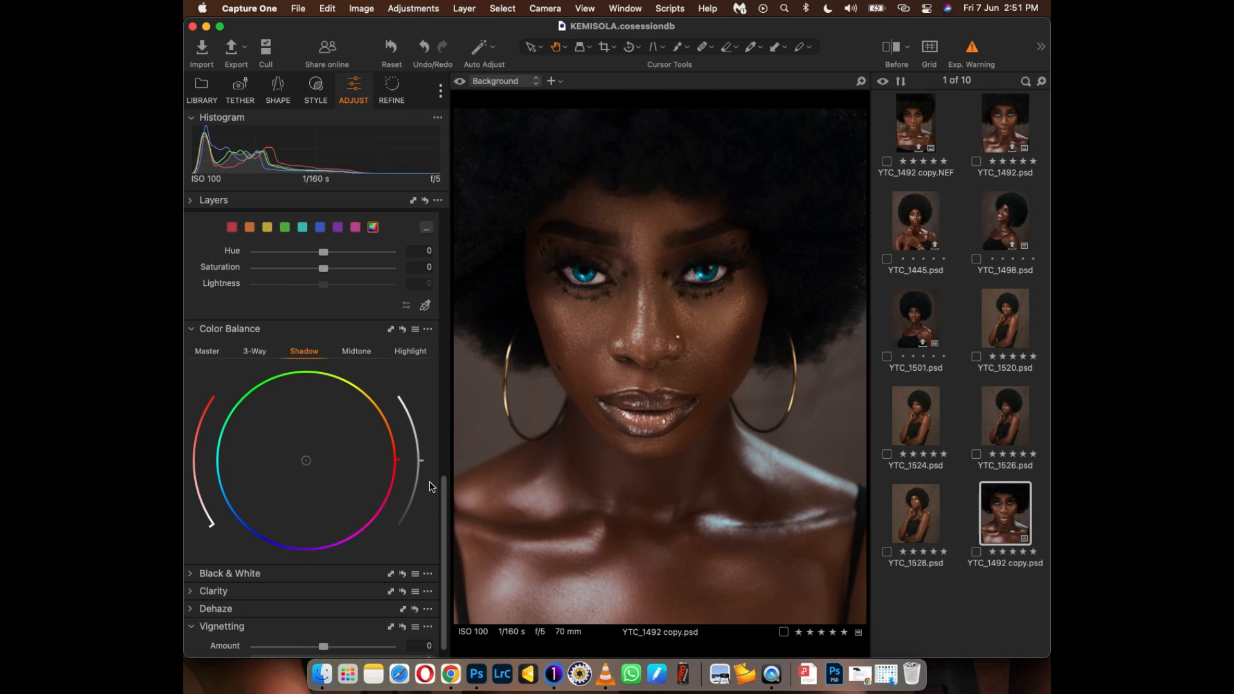
# Set the image's vignetting amount to -0.42 and view the portrait full screen
pyautogui.scroll(-2, 328, 635)
pyautogui.moveTo(326, 633); pyautogui.dragTo(311, 638)
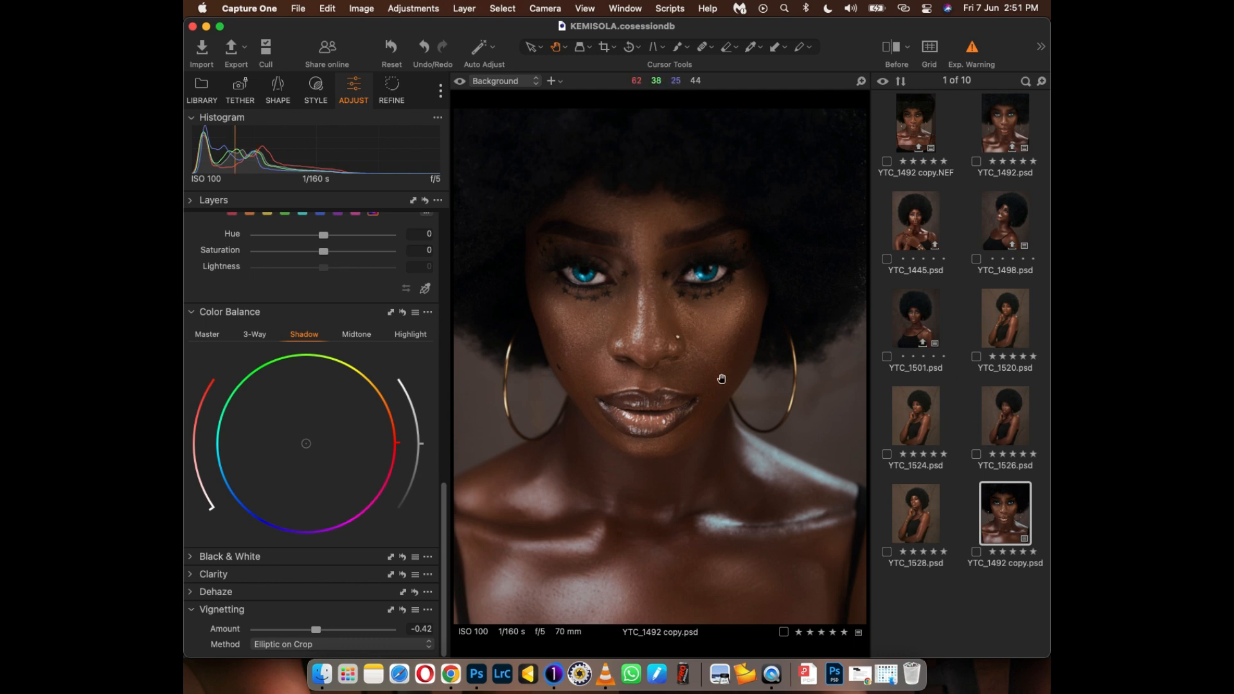
pyautogui.press('f')
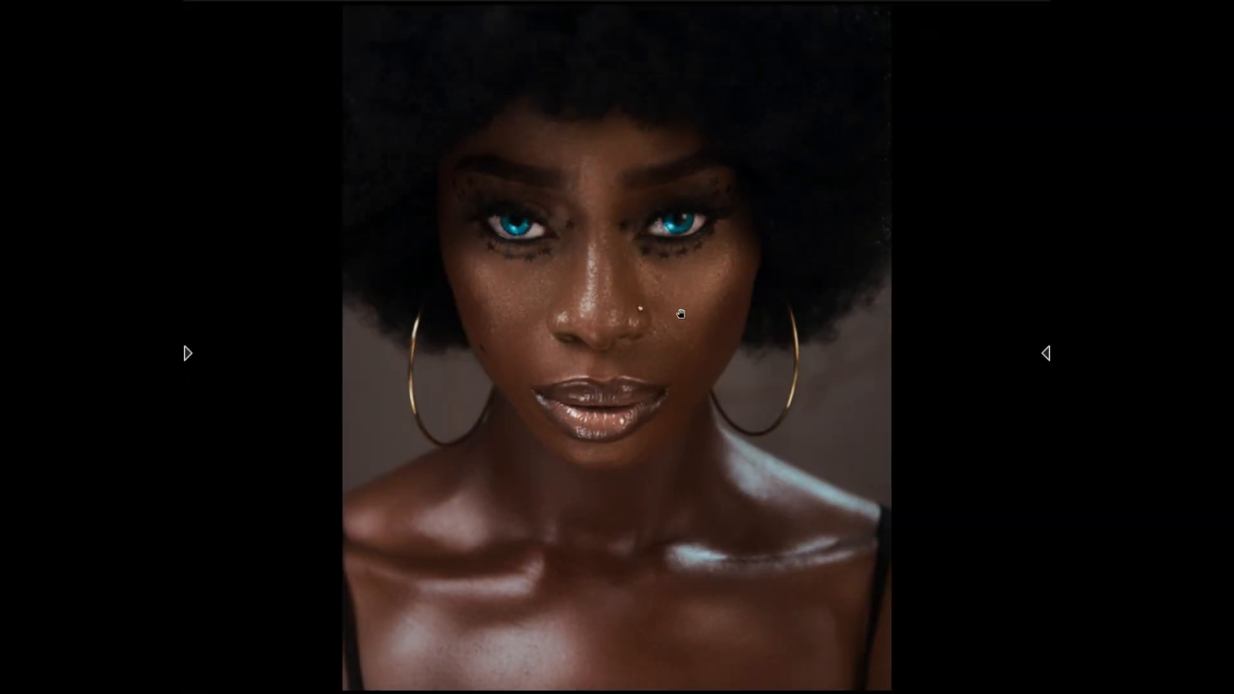